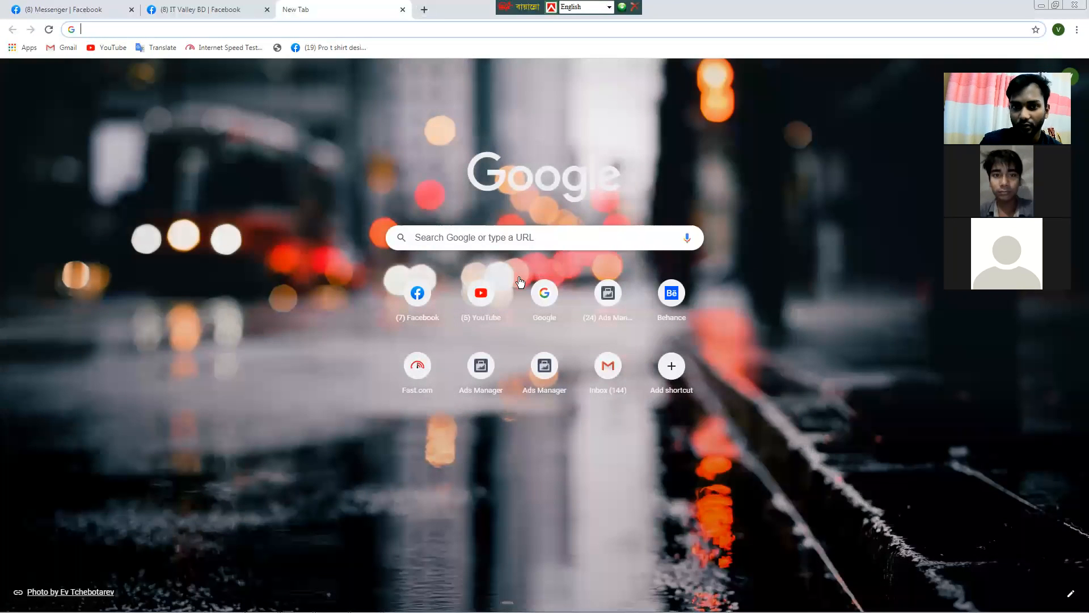
Find the instructor's YouTube channel by searching for the channel name, and open the professional channel for students
left_click(481, 292)
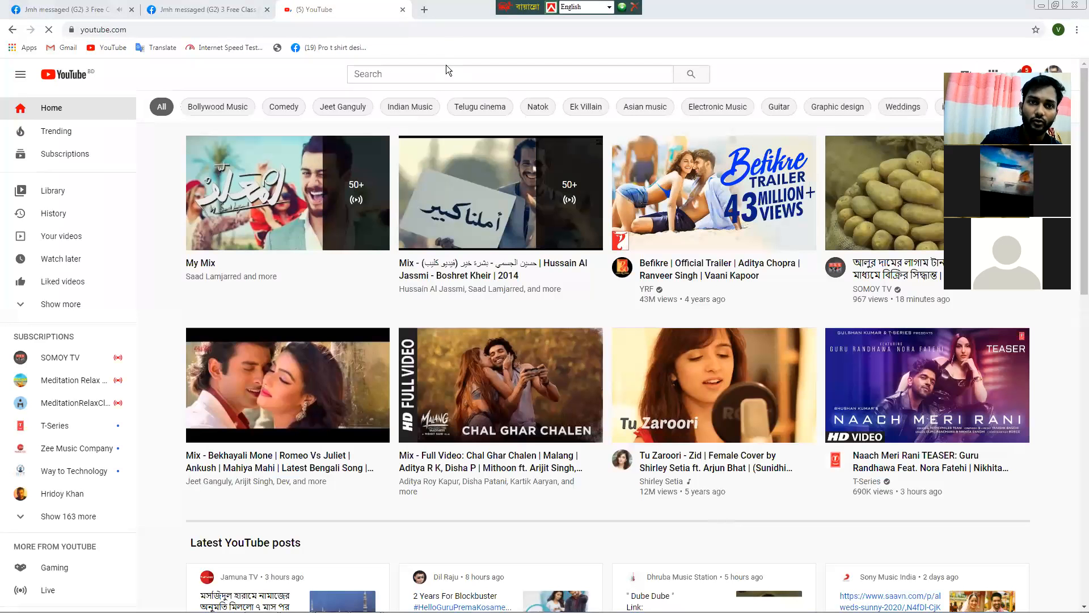
left_click(445, 78)
type("md")
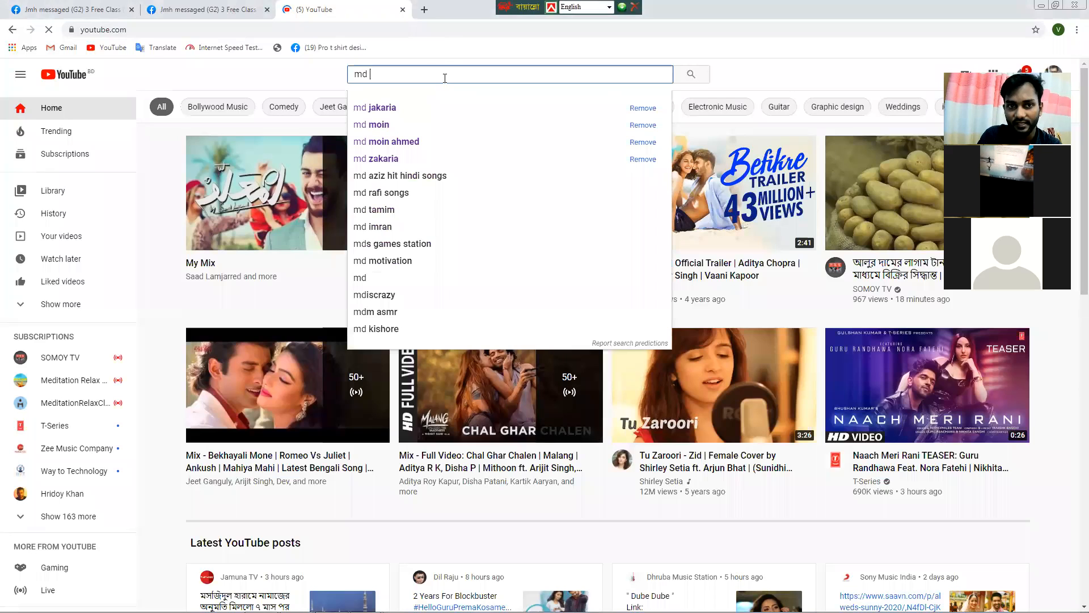
key("Down")
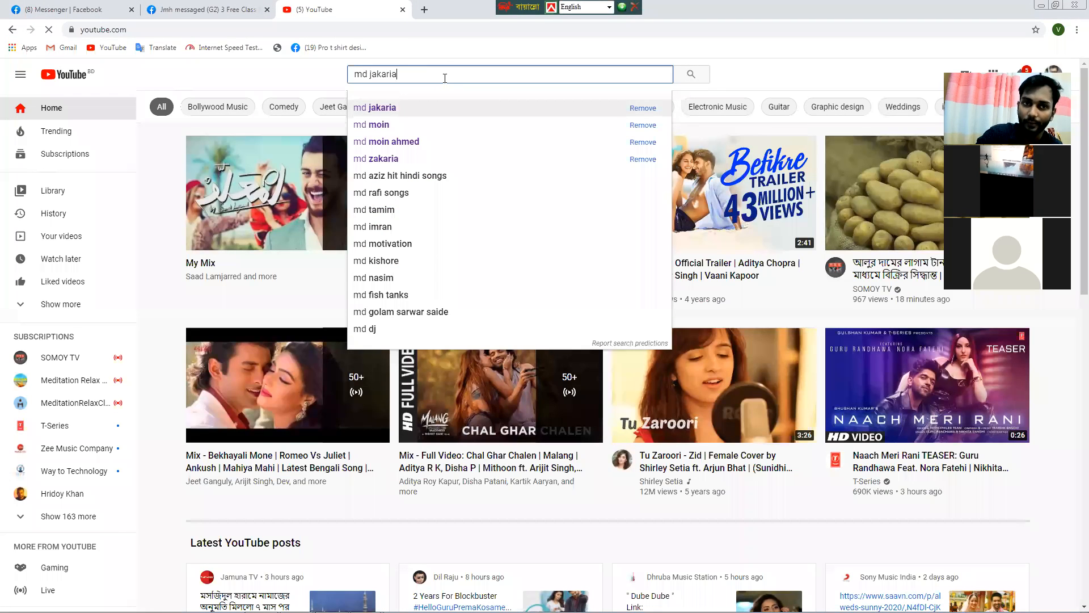
key("Return")
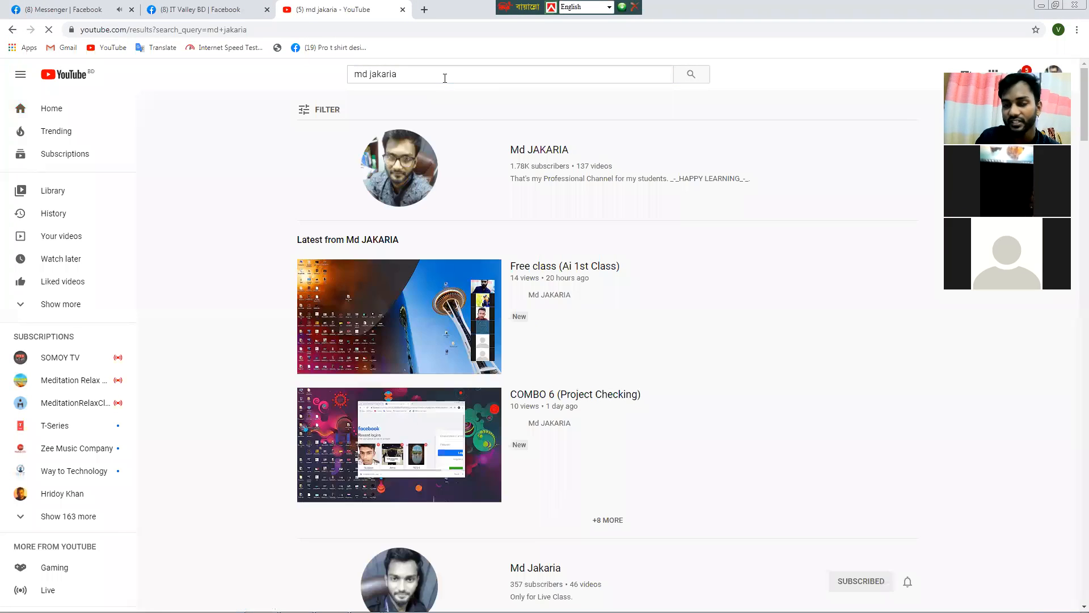
left_click(467, 206)
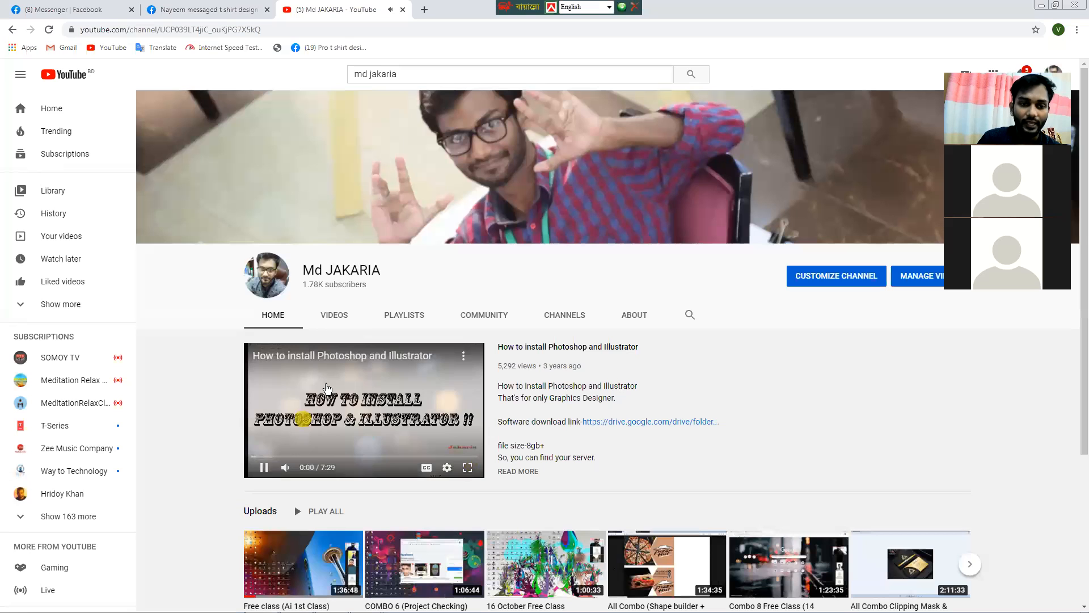
Open the "Graphic Design & Freelancing Course Module" video from the channel's uploads and select its web address
scroll(329, 391, "down", 3)
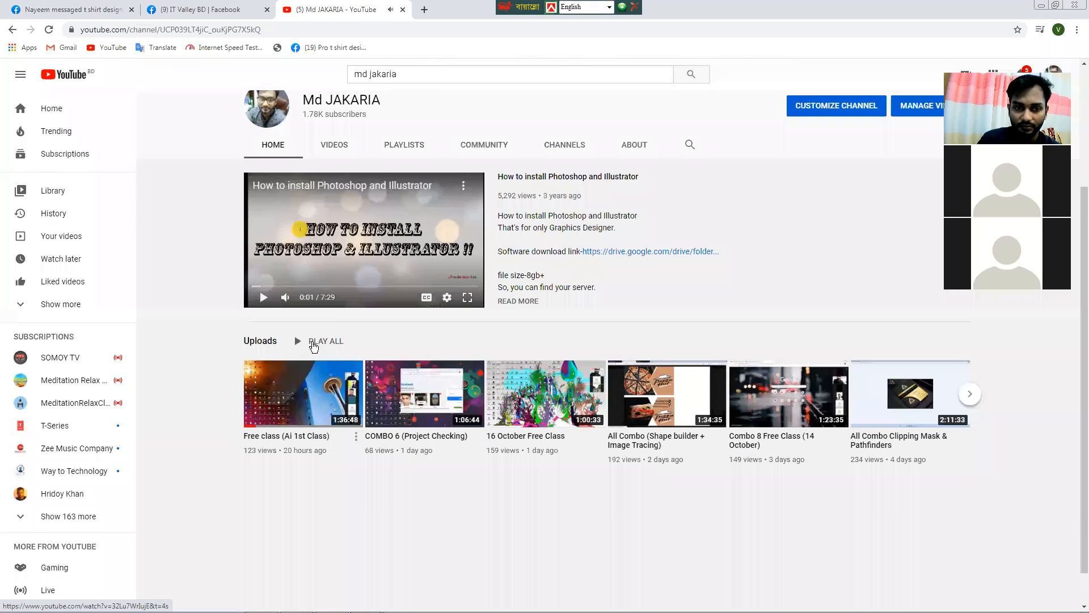
left_click(335, 146)
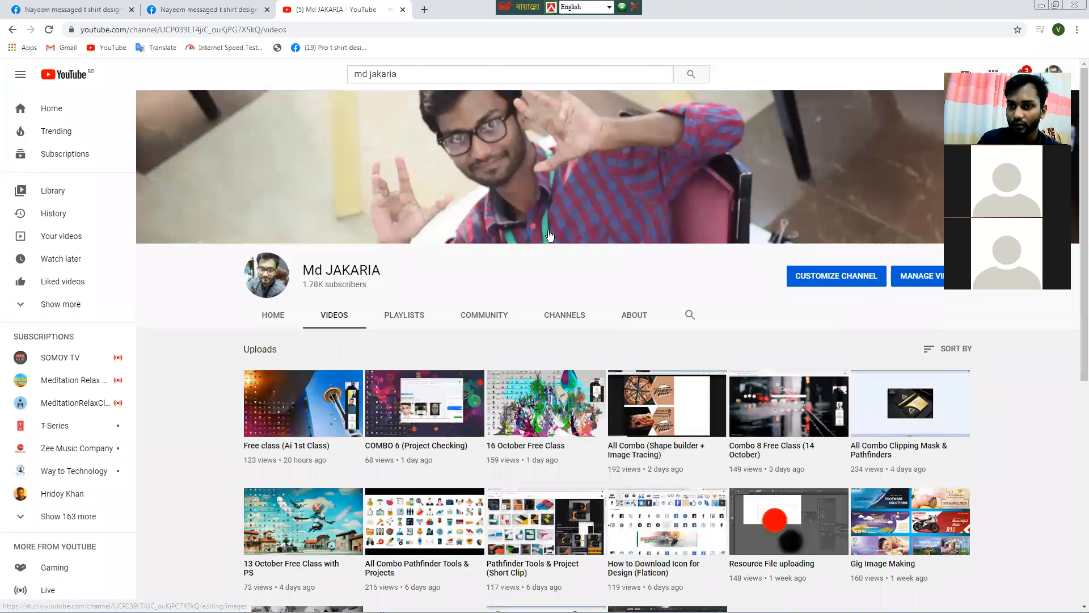
scroll(431, 339, "down", 1)
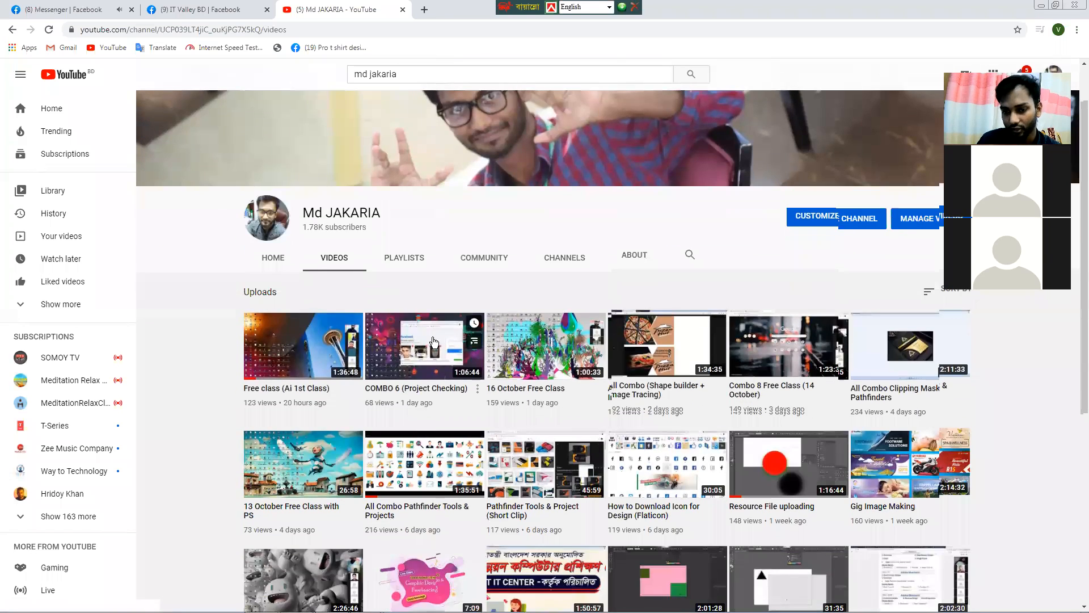
scroll(433, 342, "down", 2)
left_click(436, 485)
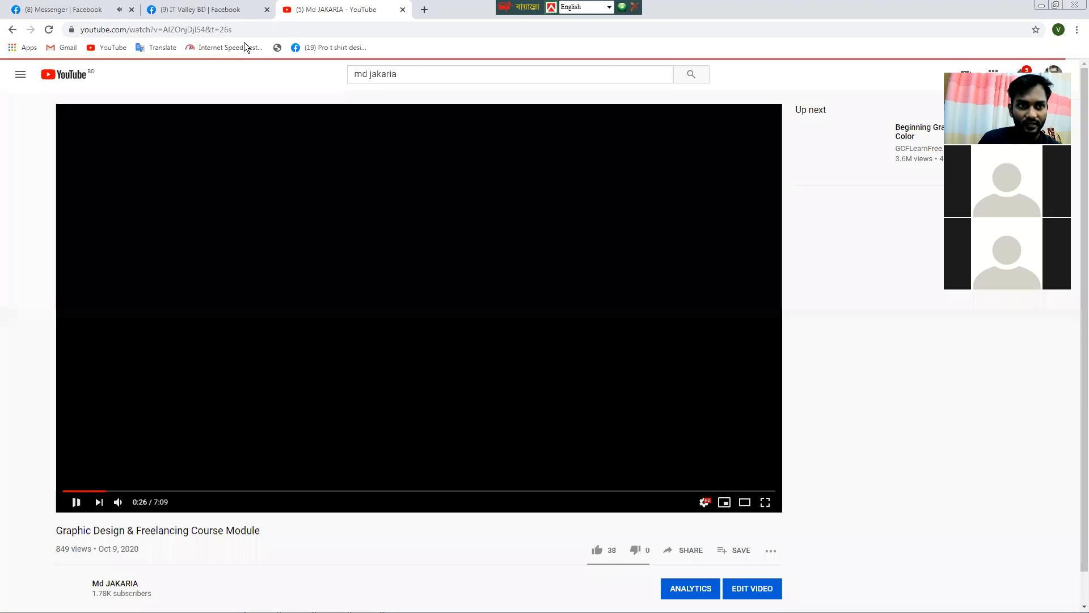
left_click(265, 30)
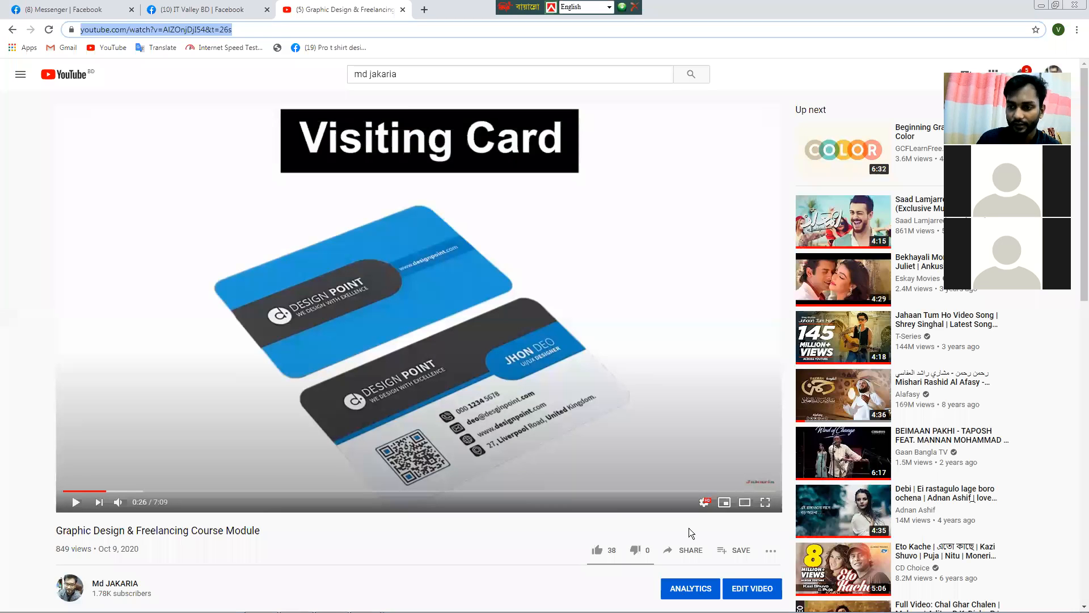
Minimize the browser, launch Adobe Illustrator and dismiss the plugin loading error
left_click(1041, 5)
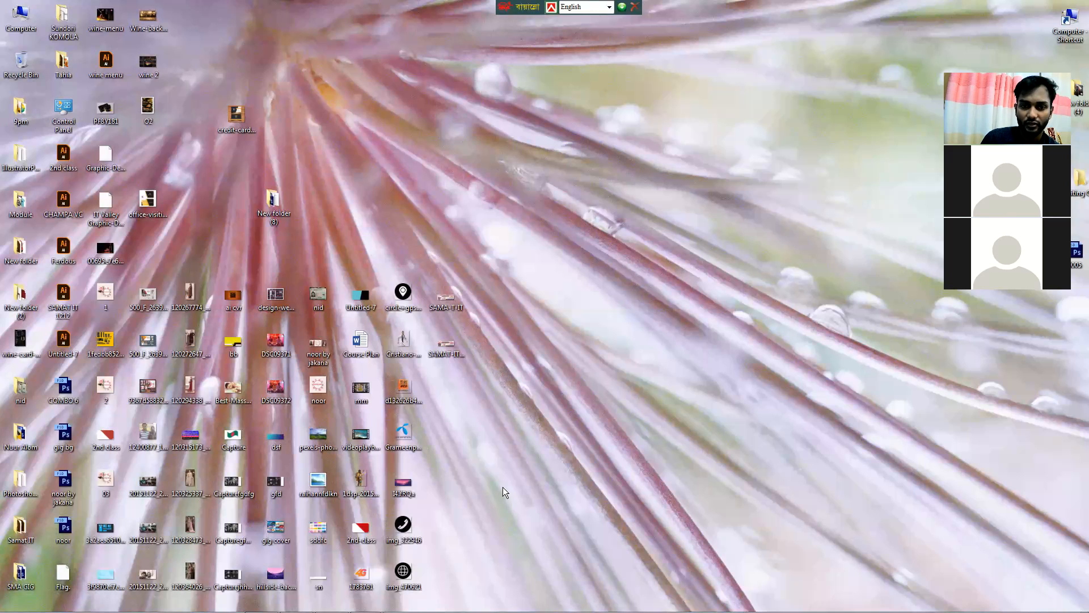
mouse_move(295, 611)
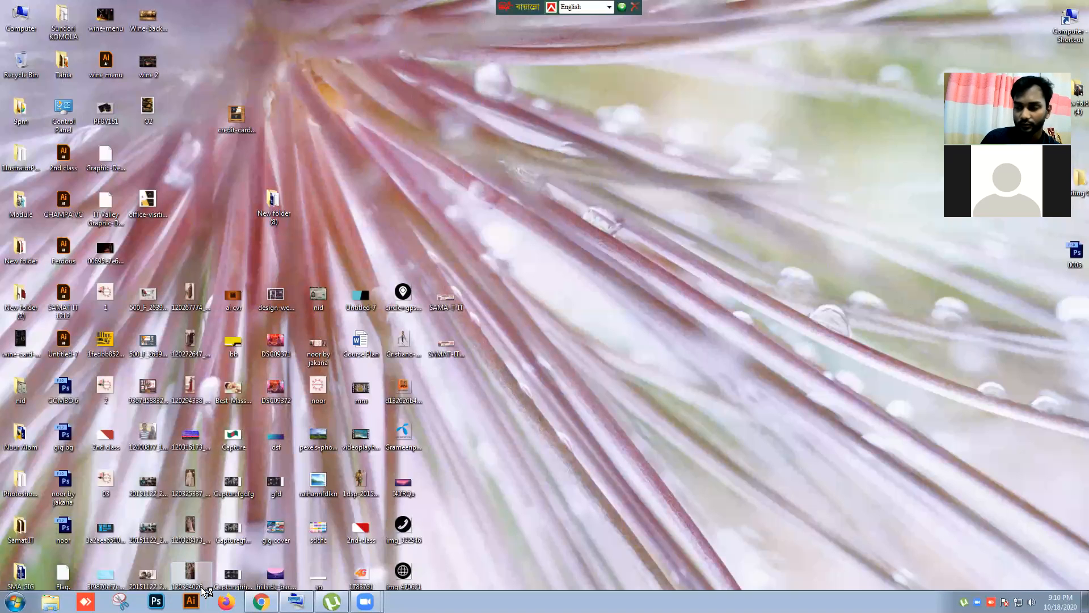
left_click(192, 601)
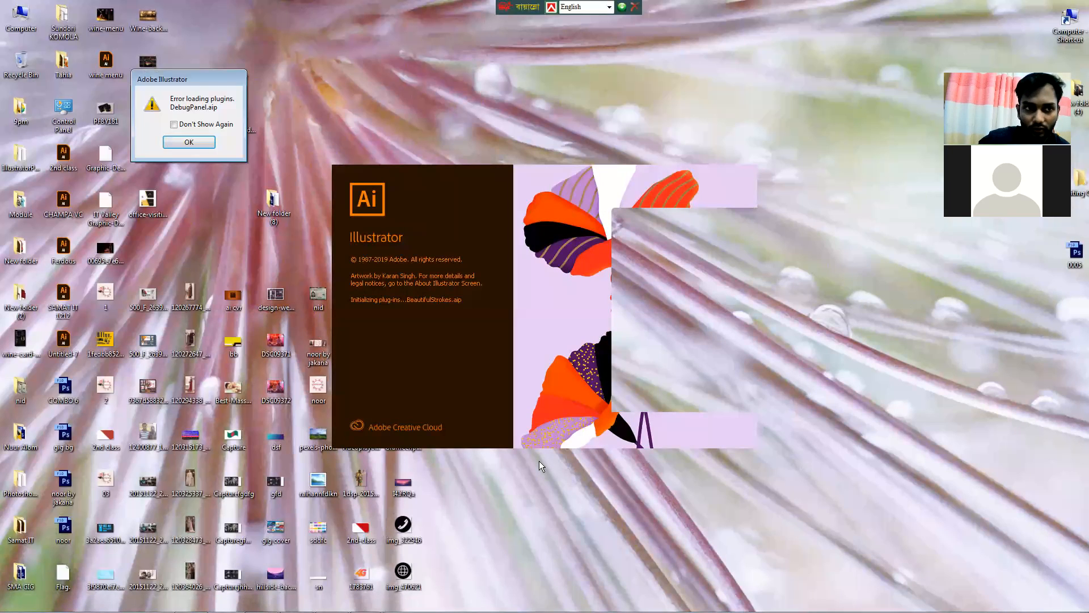
left_click(189, 143)
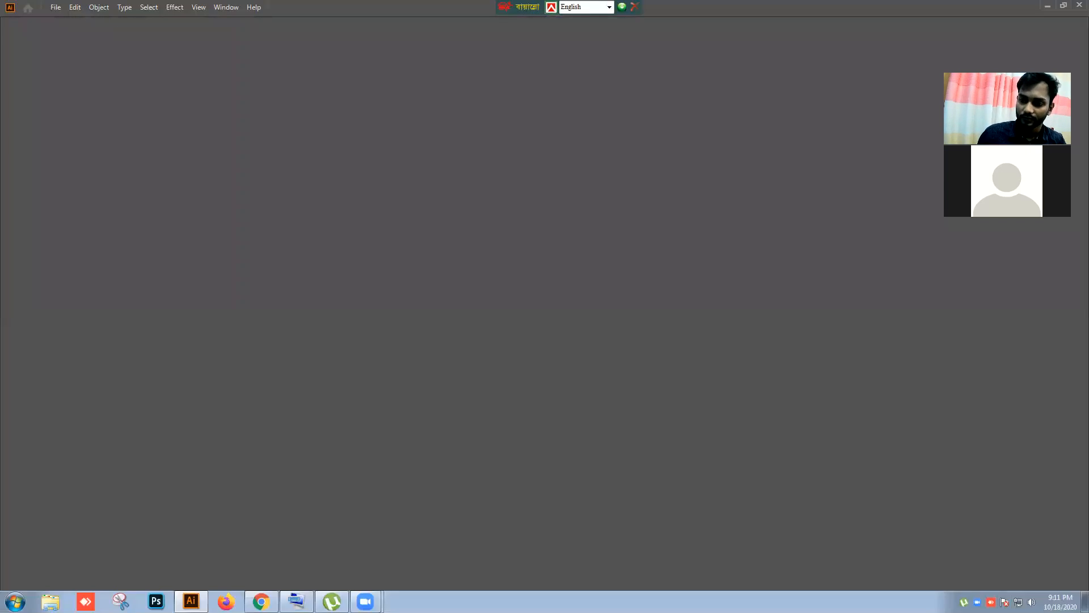
left_click(1032, 602)
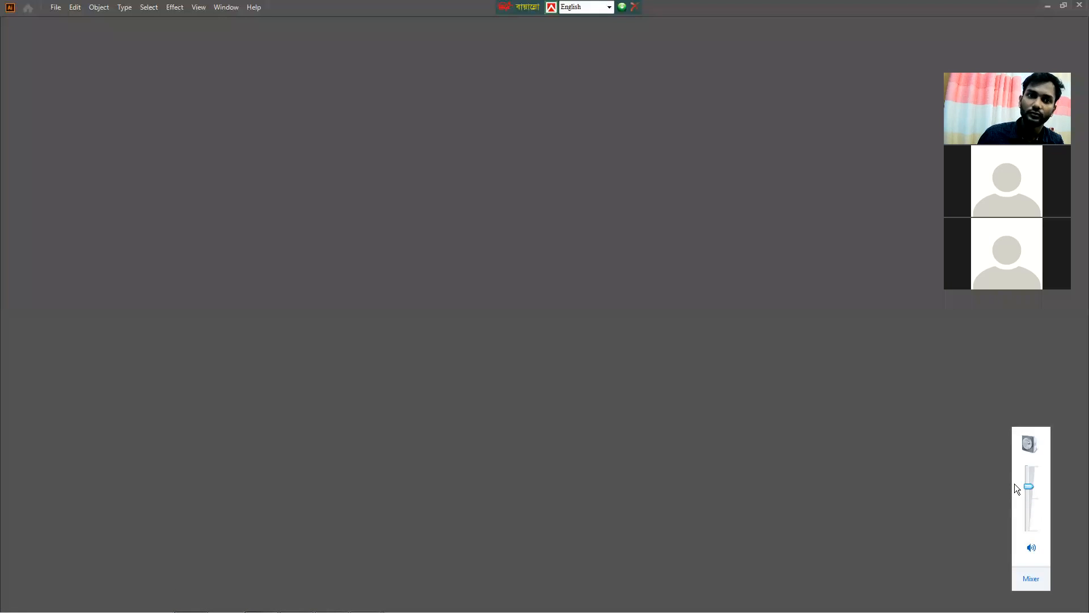
left_click(343, 186)
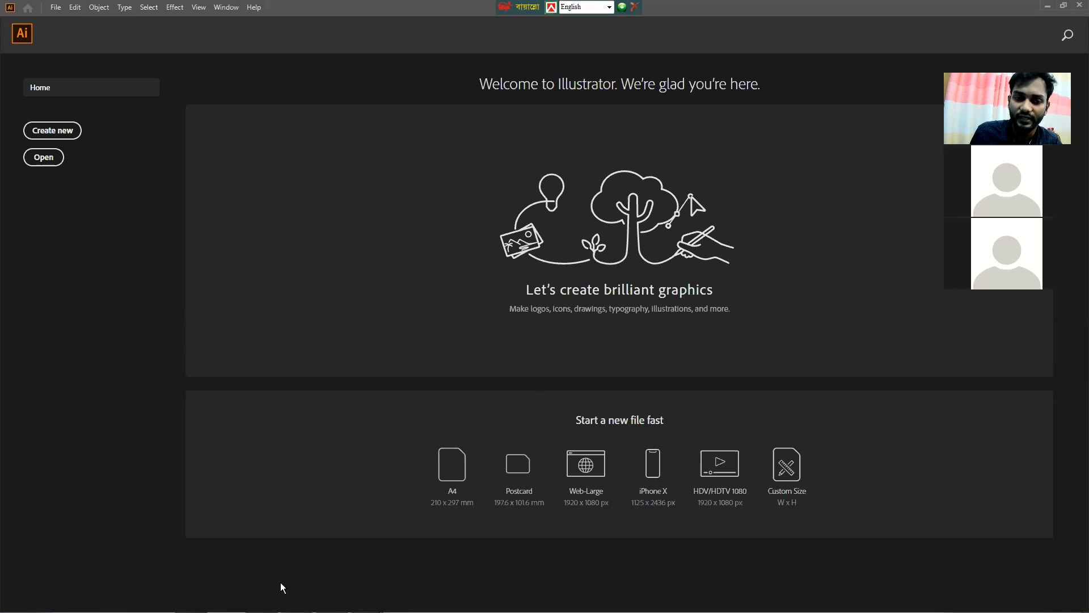
Switch to Chrome and run a Google image search for "food visiting card" in a new tab
double_click(348, 8)
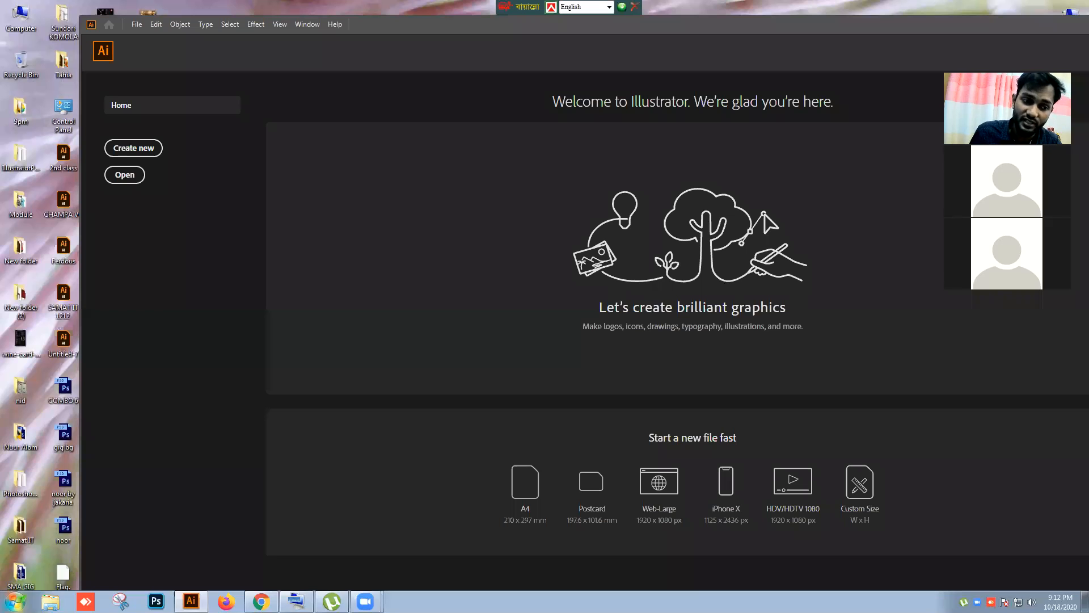
left_click(261, 602)
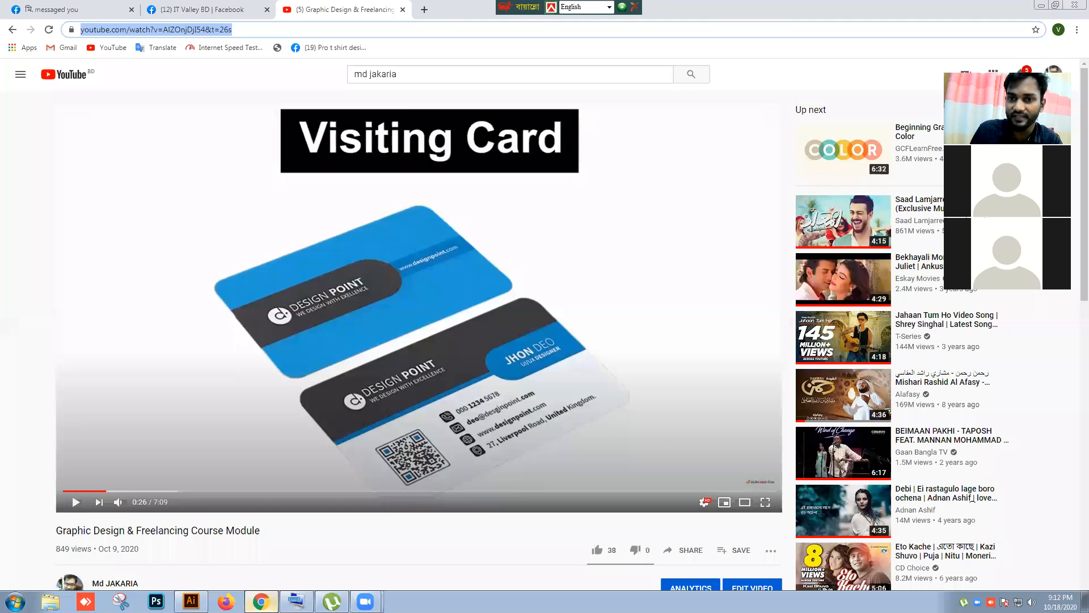
left_click(424, 11)
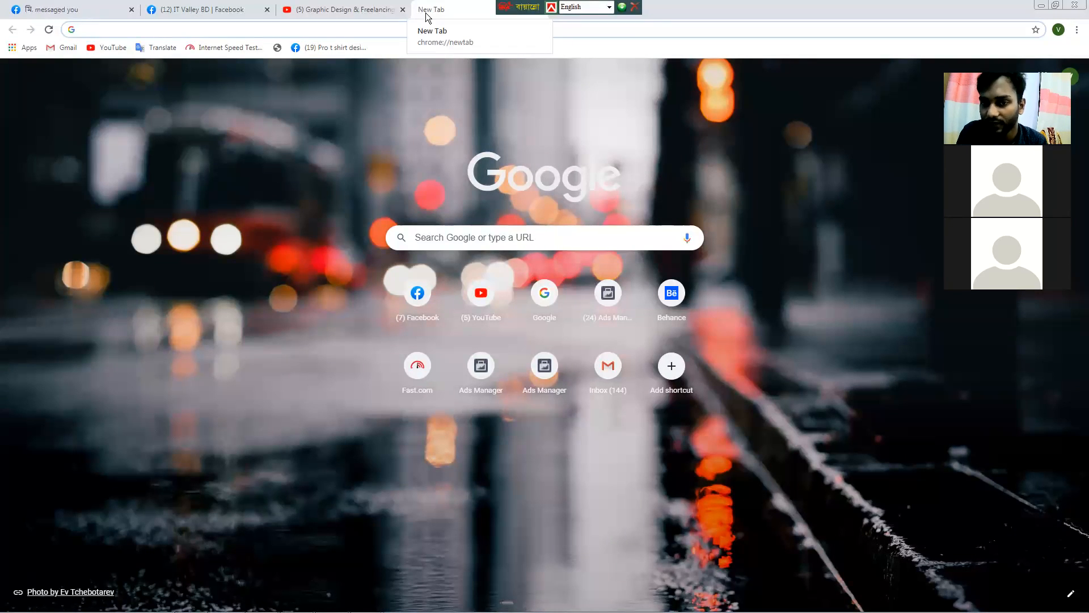
type("food menu card design")
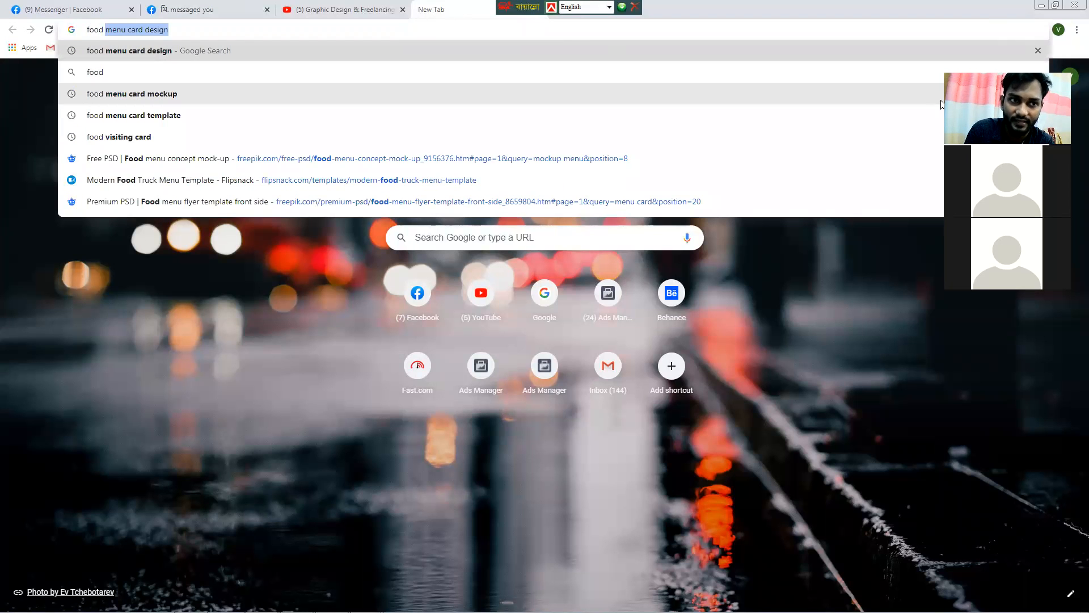
key("Down")
key("Down")
key("Down")
key("Down")
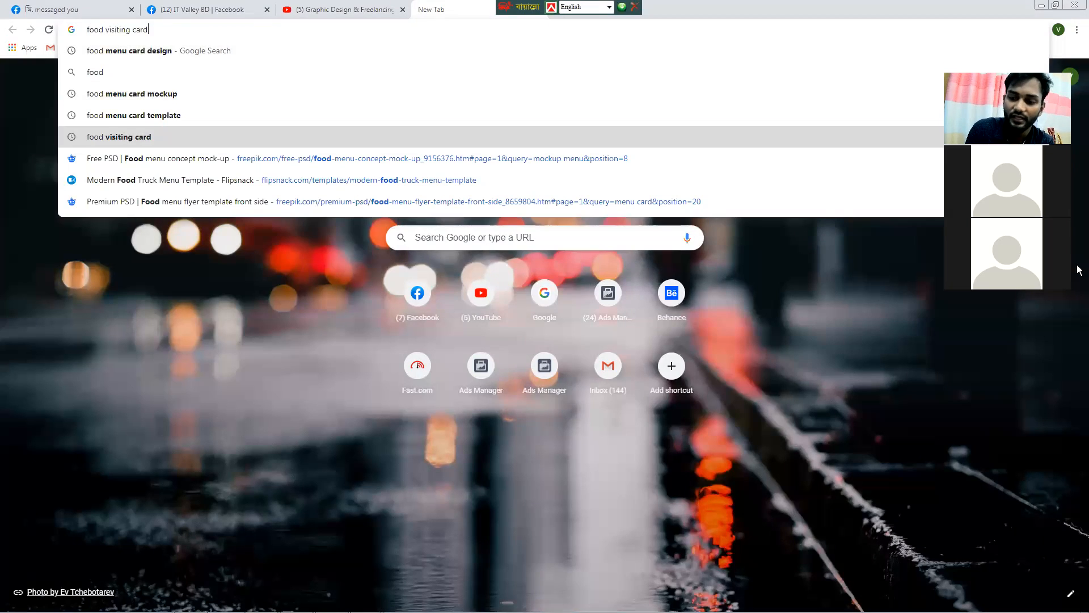
key("Return")
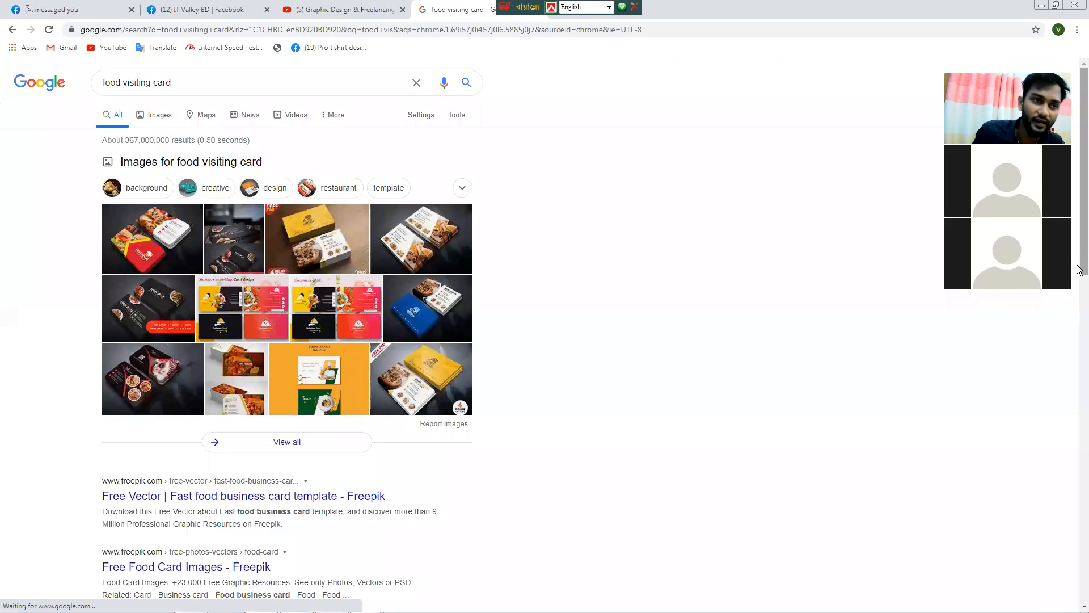
left_click(153, 113)
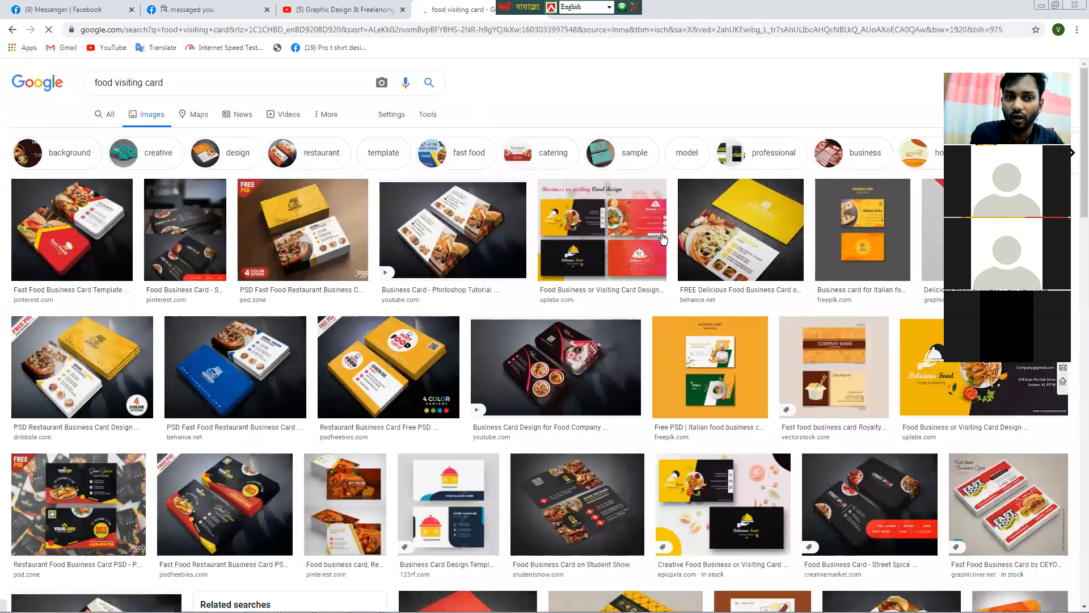
Preview the first Fast Food business card and open the "Free Restaurant Business Card PSD" design from its related images
left_click(73, 253)
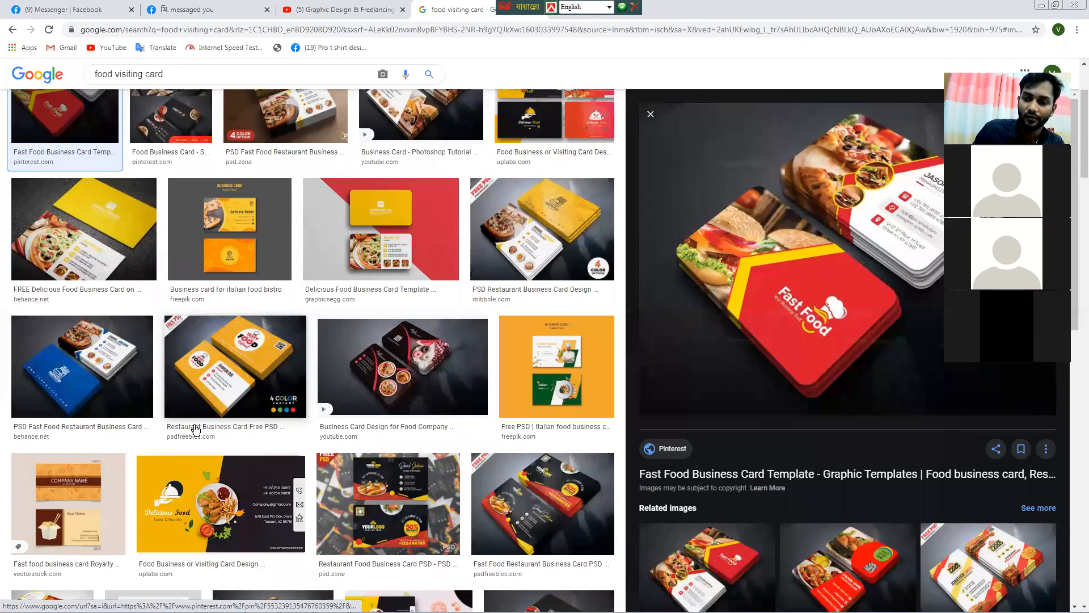
scroll(190, 427, "down", 5)
scroll(727, 522, "down", 1)
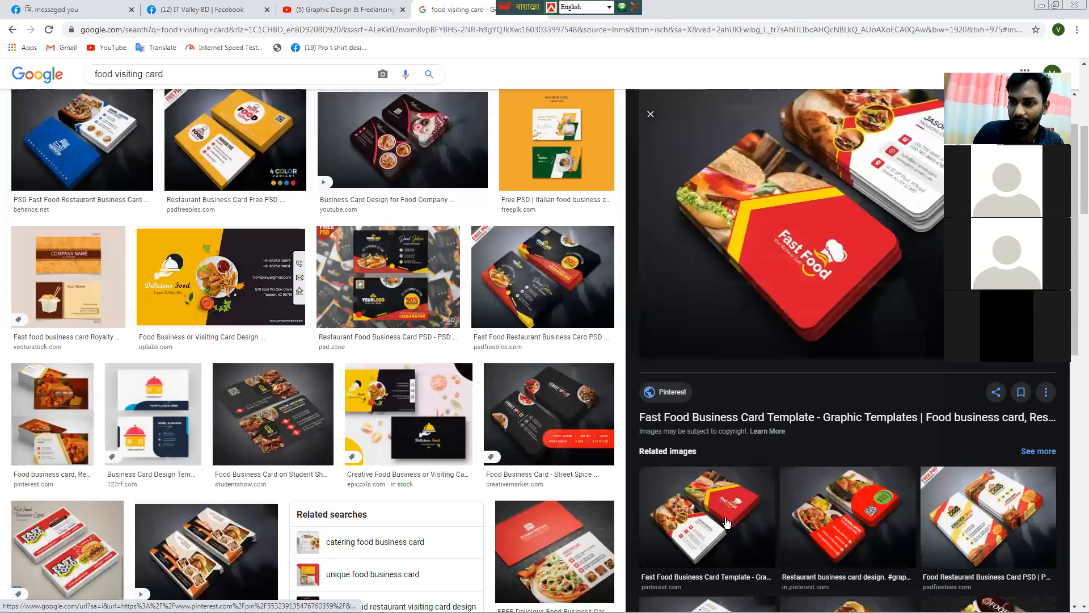
scroll(728, 522, "down", 5)
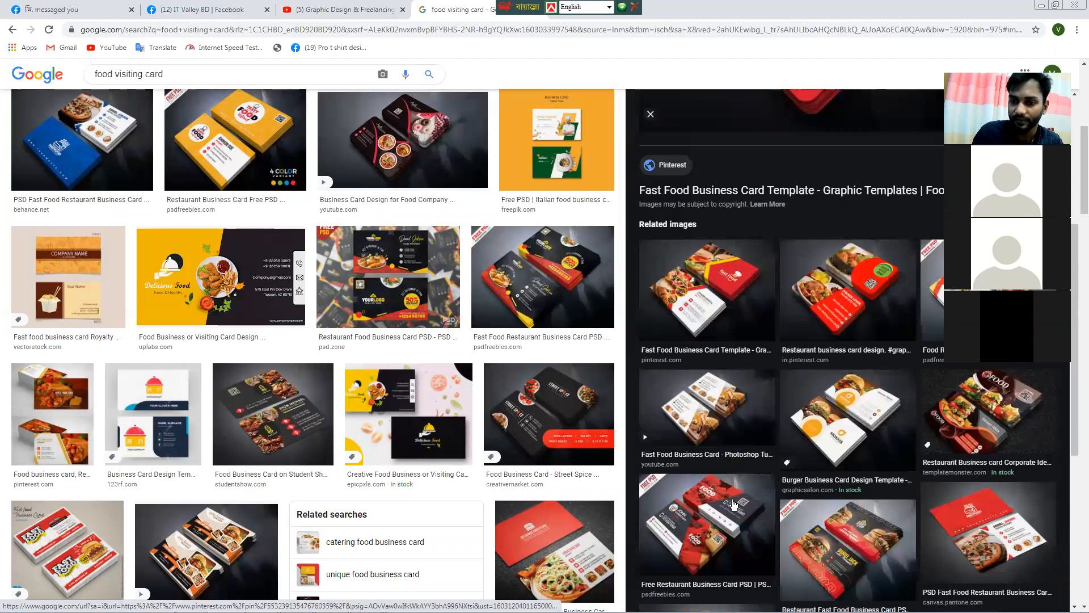
scroll(739, 494, "down", 1)
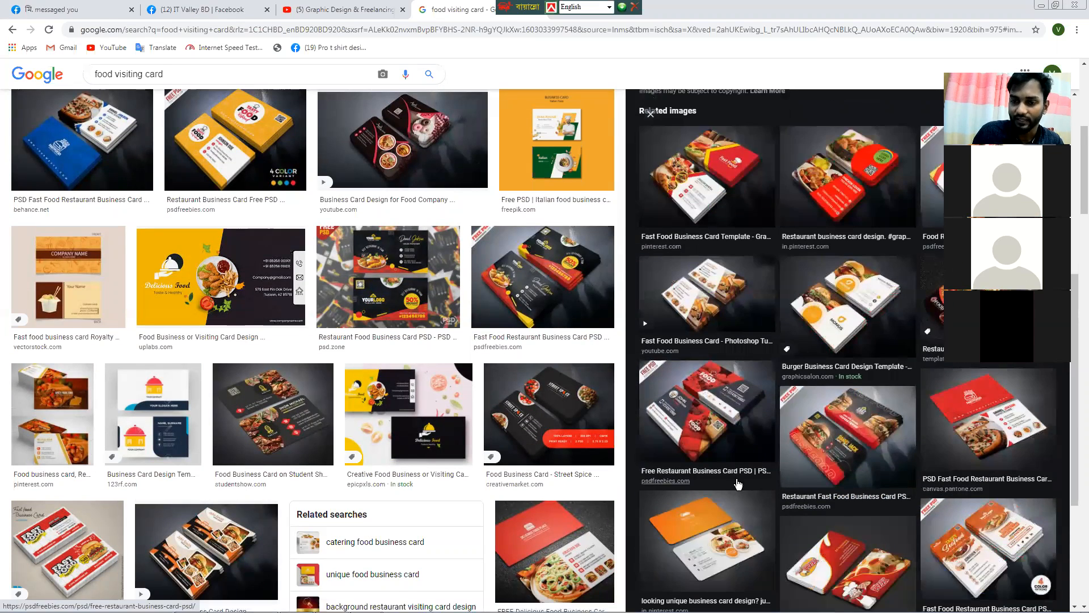
left_click(721, 418)
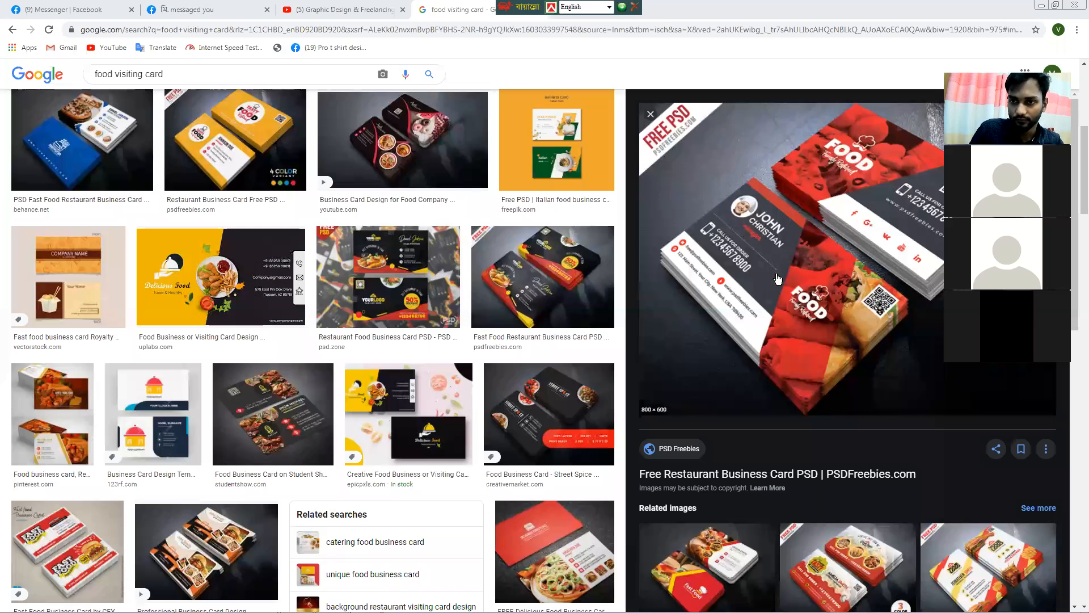
Save the restaurant business card image to the Desktop as the JPEG file Free-Restaurant-Business-Card-PSD
right_click(745, 233)
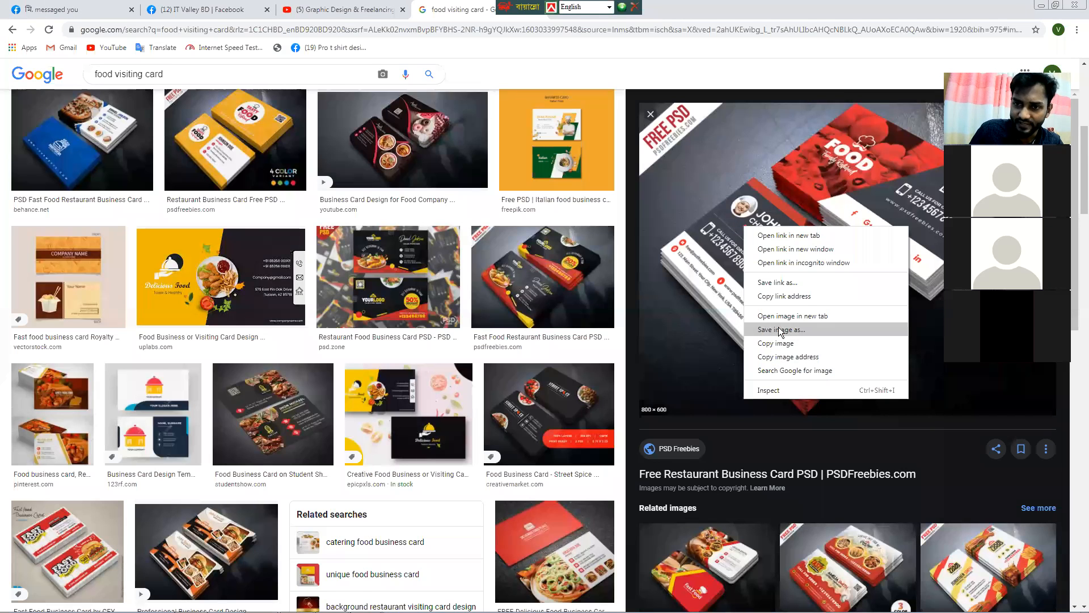
left_click(777, 326)
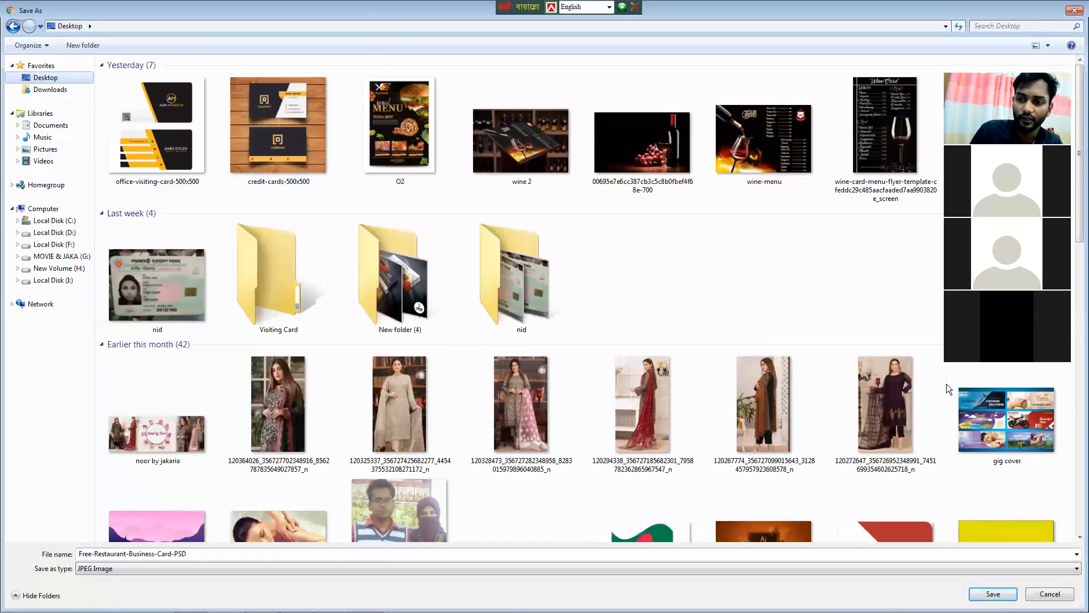
key("Return")
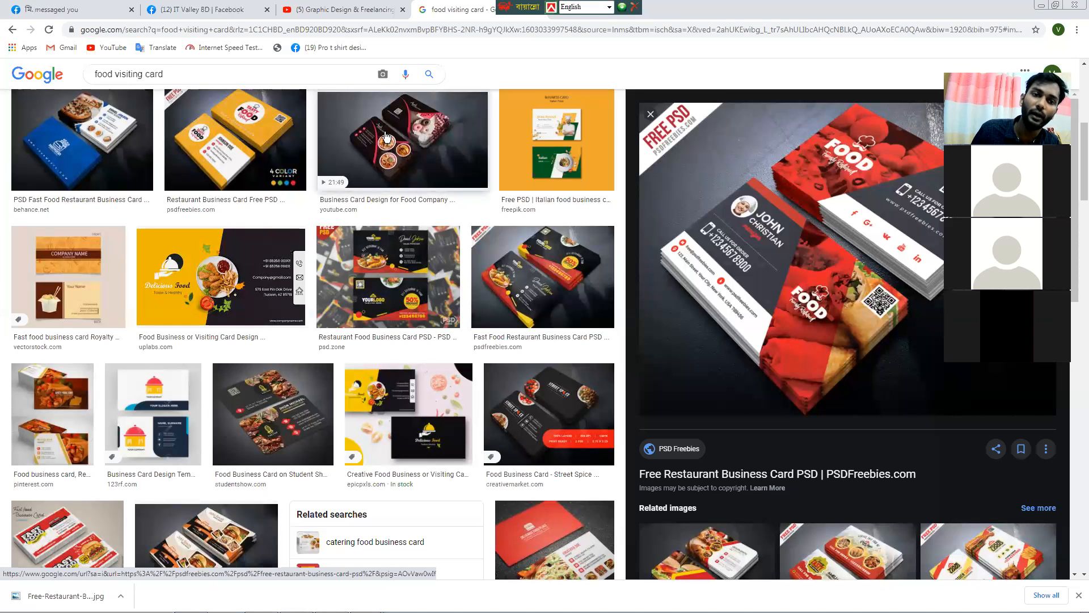
Search Google for "visiting card size" in a new tab and highlight the standard dimensions in the featured result
left_click(261, 601)
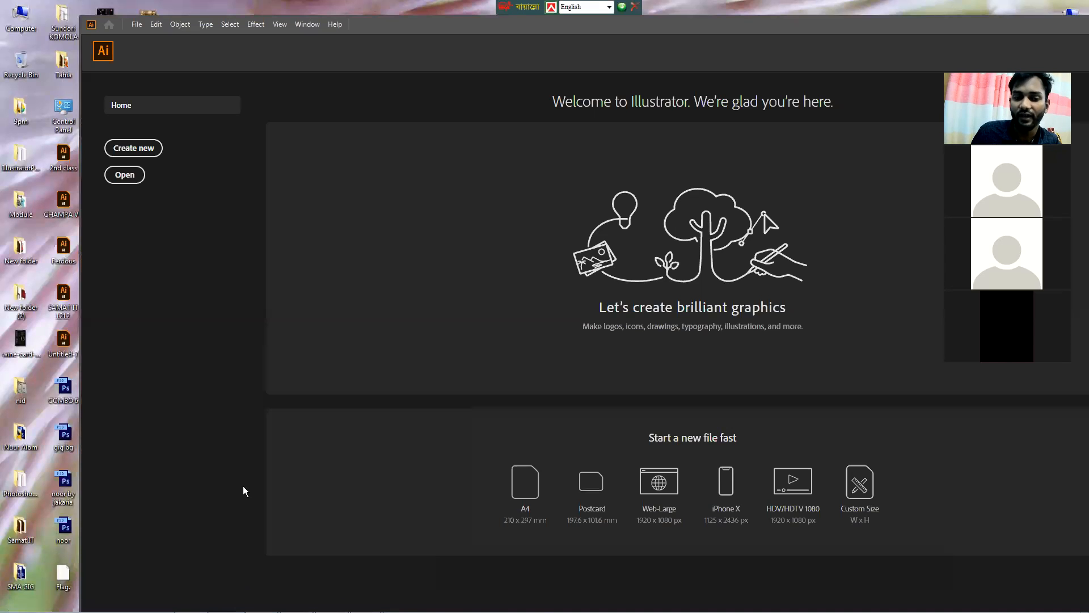
left_click(261, 601)
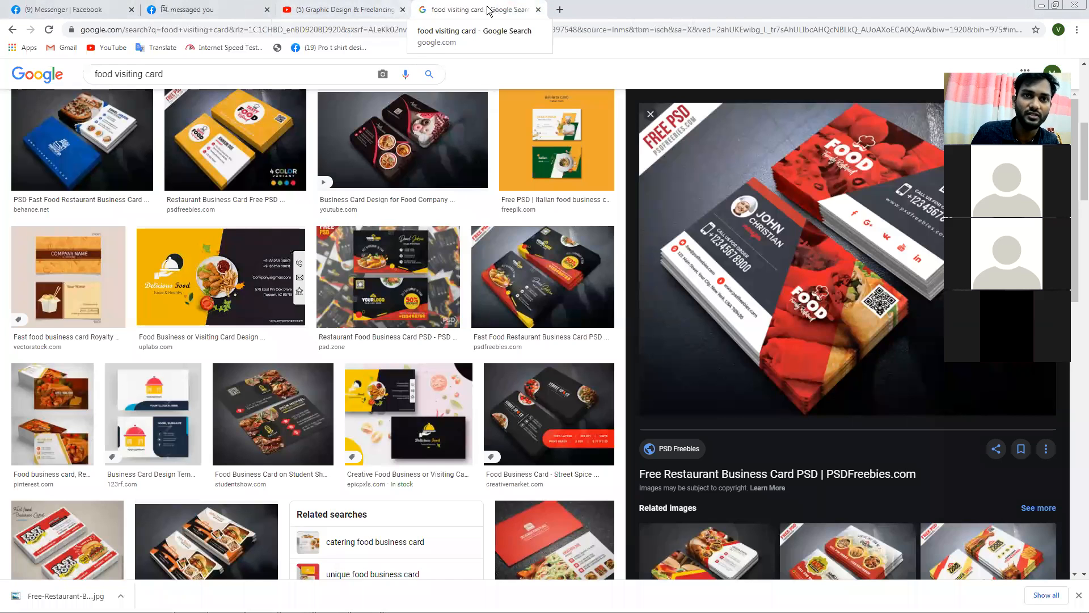
left_click(555, 11)
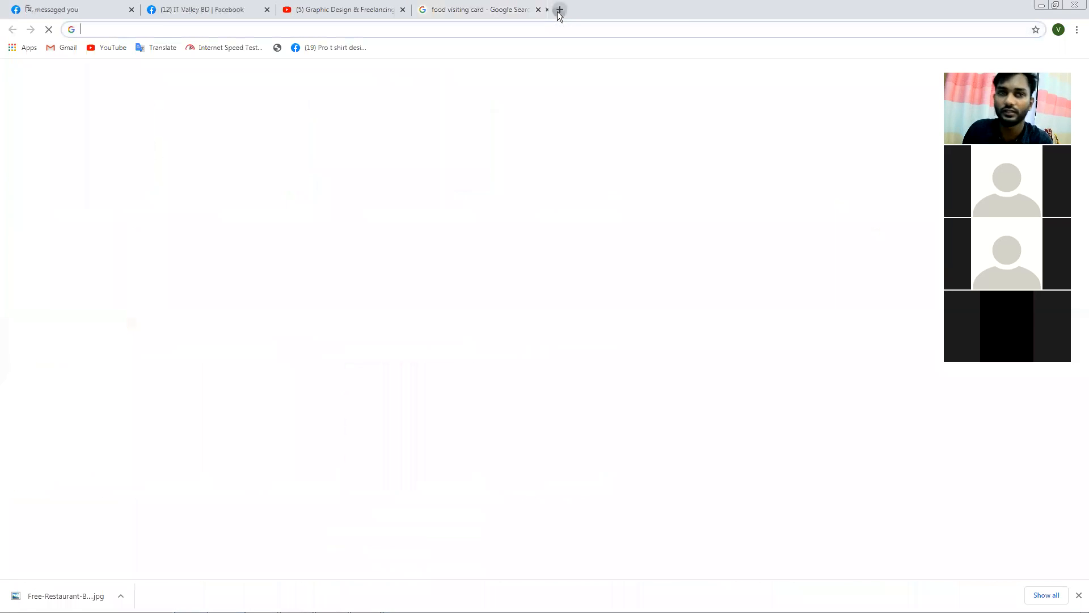
type("visiting card")
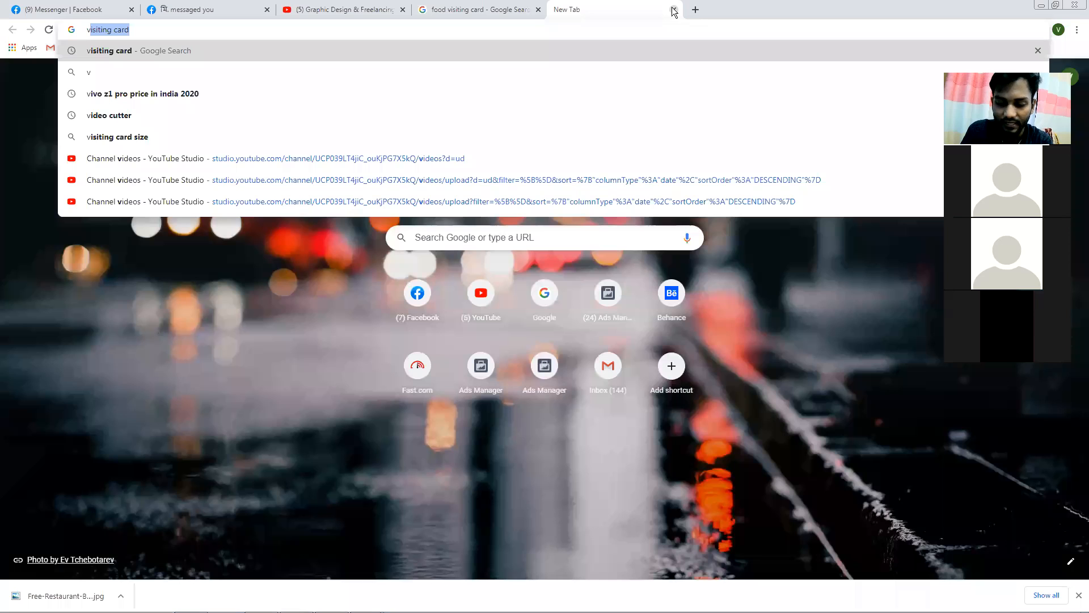
key("Down")
key("Down")
key("Down")
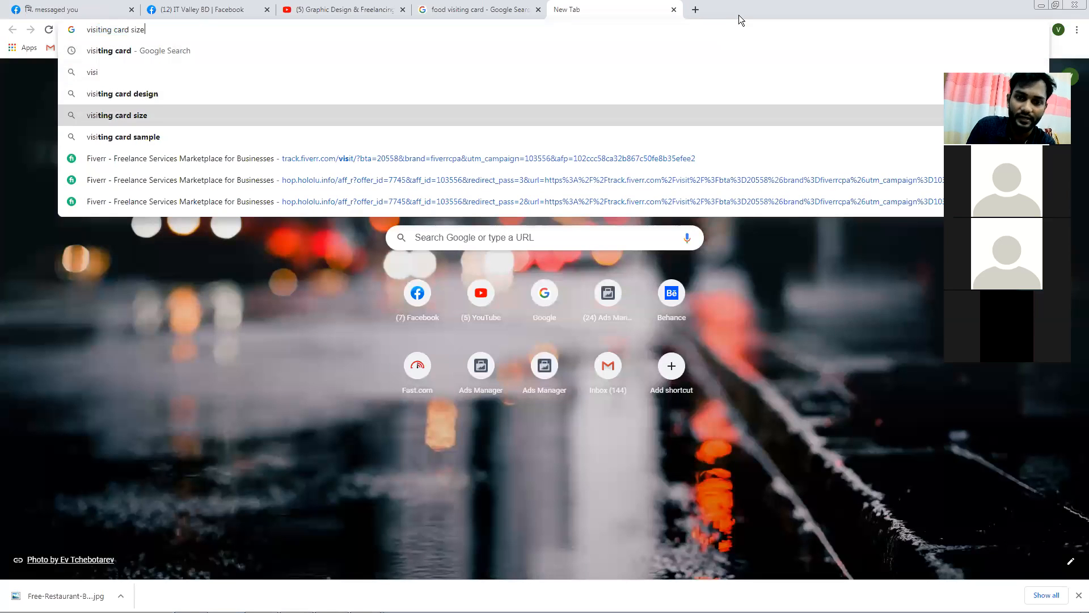
key("Return")
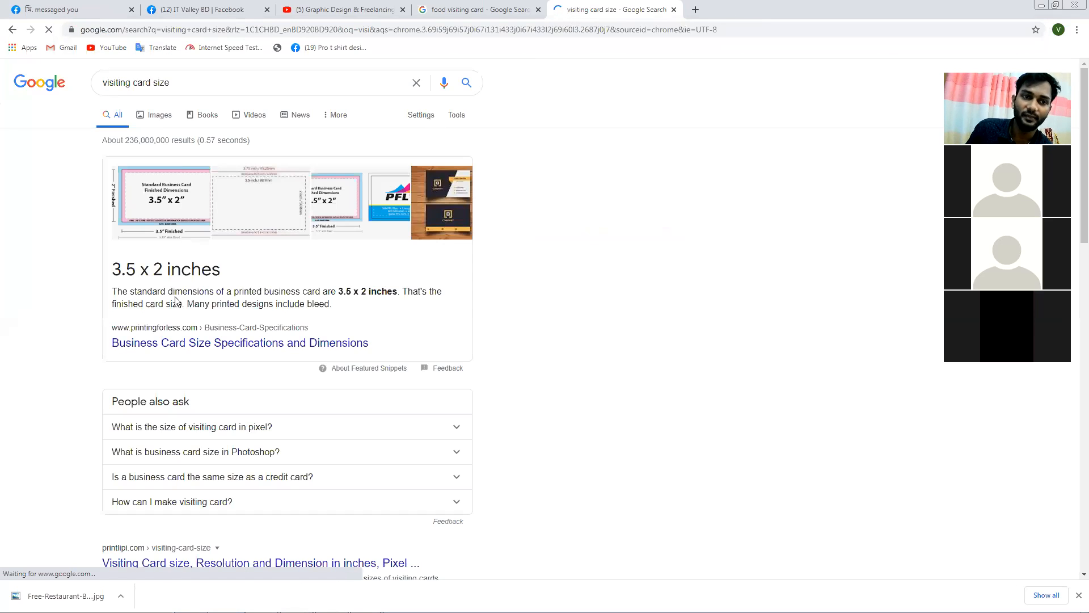
left_click_drag(112, 282, 222, 272)
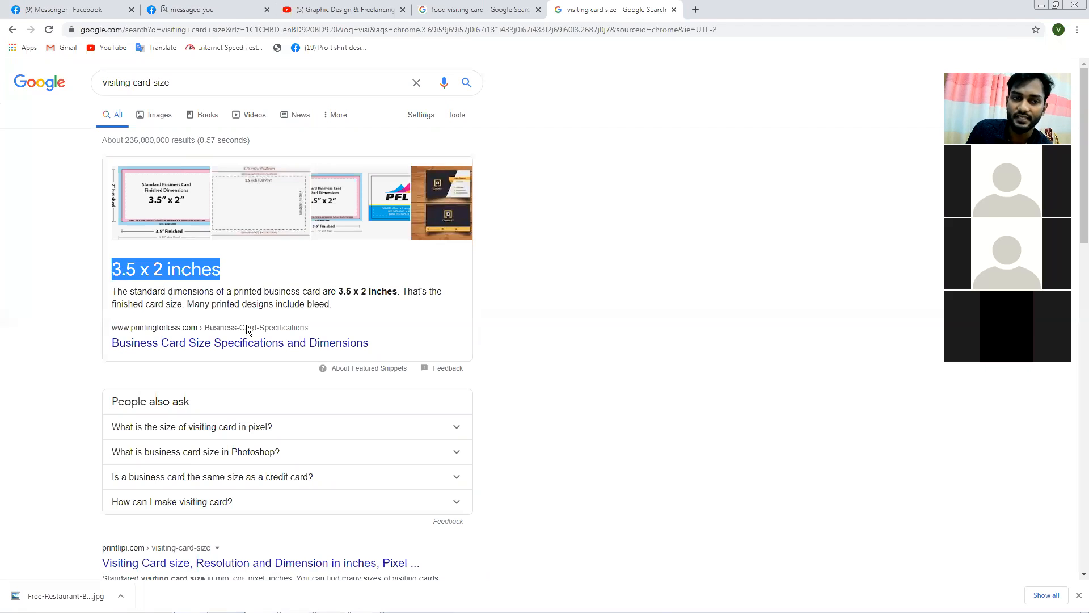
Switch to Illustrator and create a new Web document 3.5 inches wide and 2 inches high
left_click(191, 601)
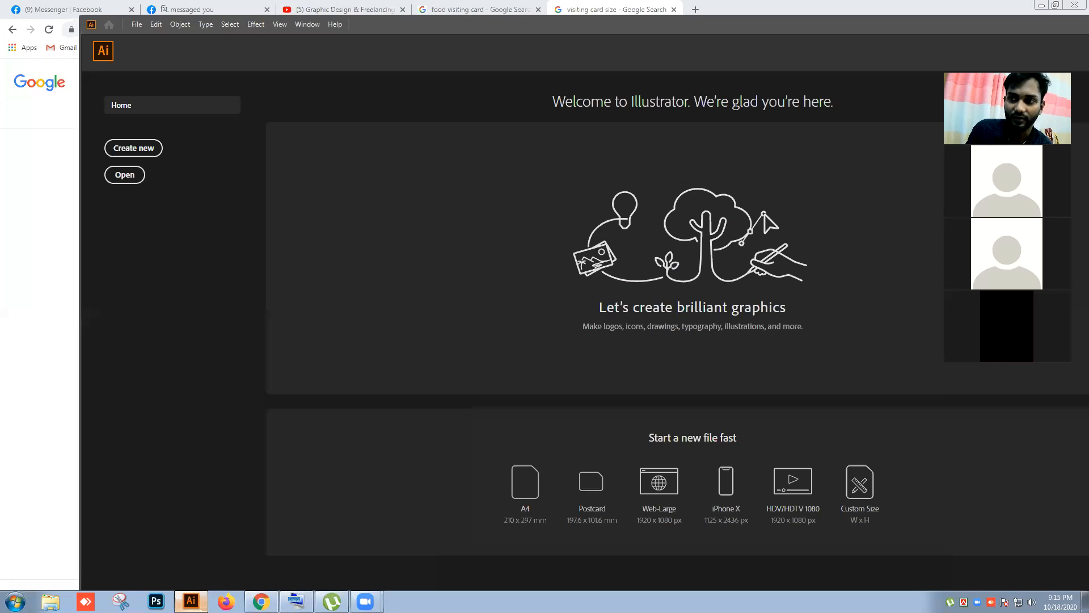
left_click(136, 24)
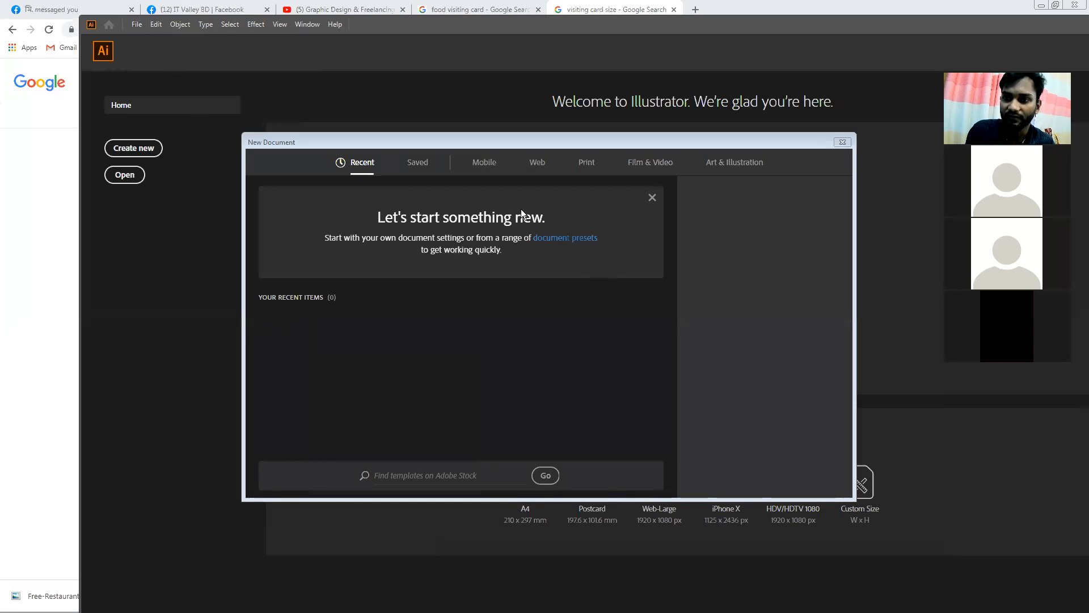
left_click(539, 163)
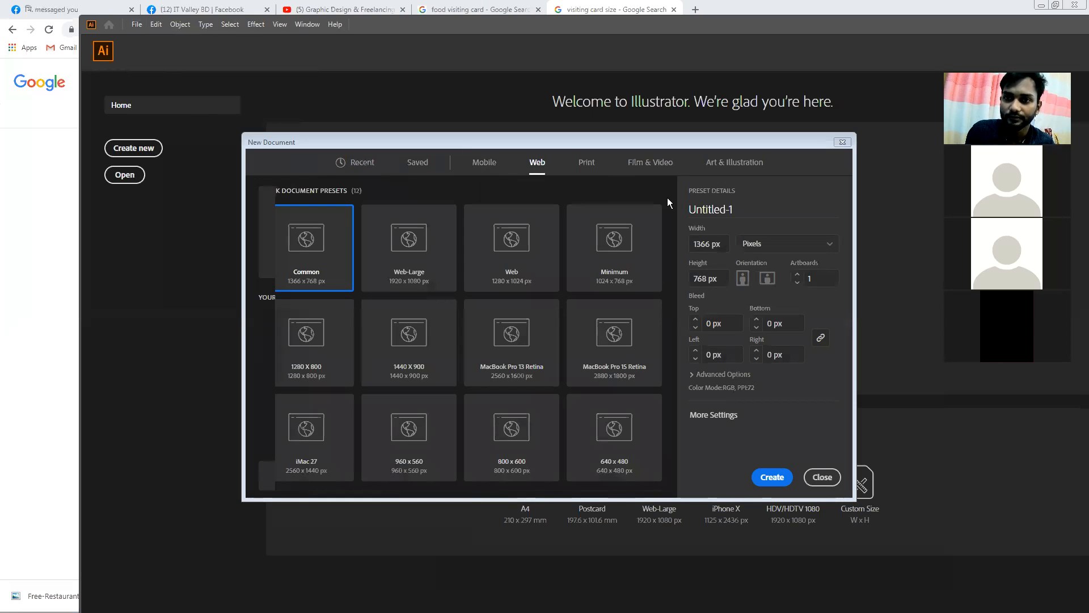
left_click(799, 245)
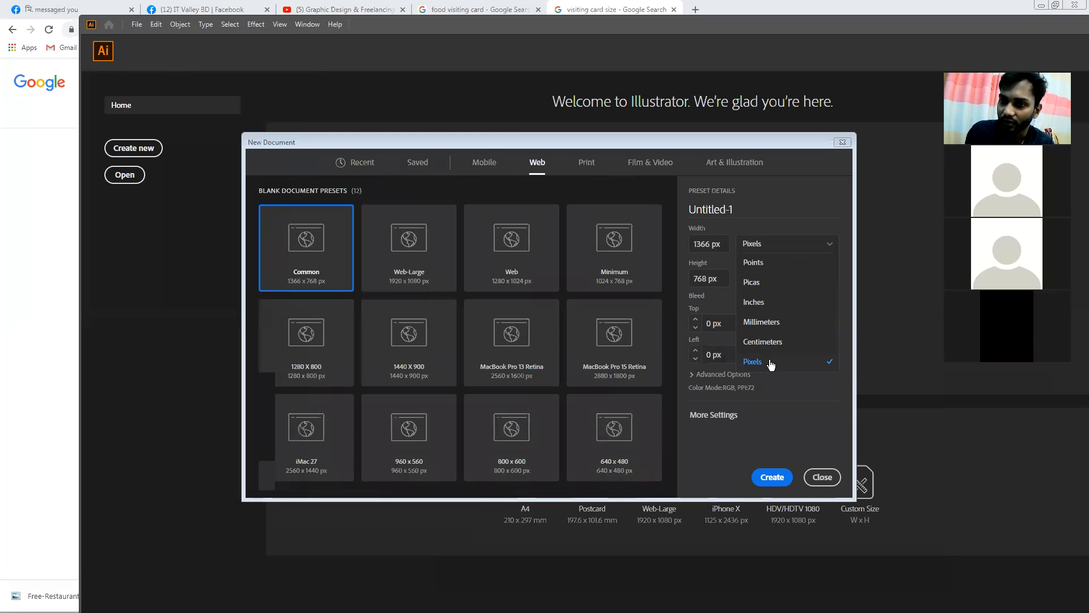
left_click(754, 302)
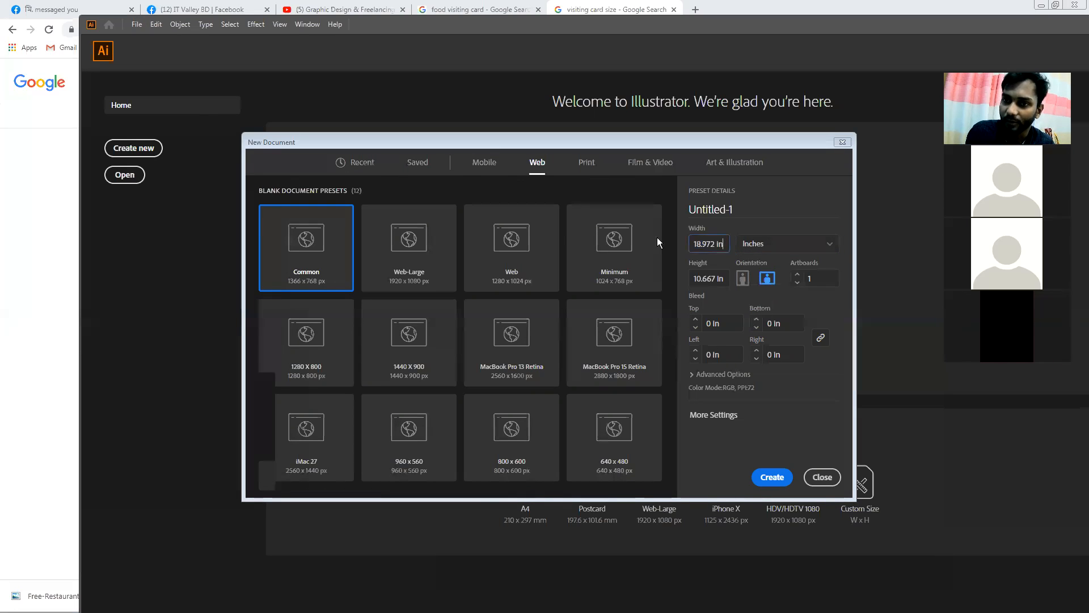
type("3.5")
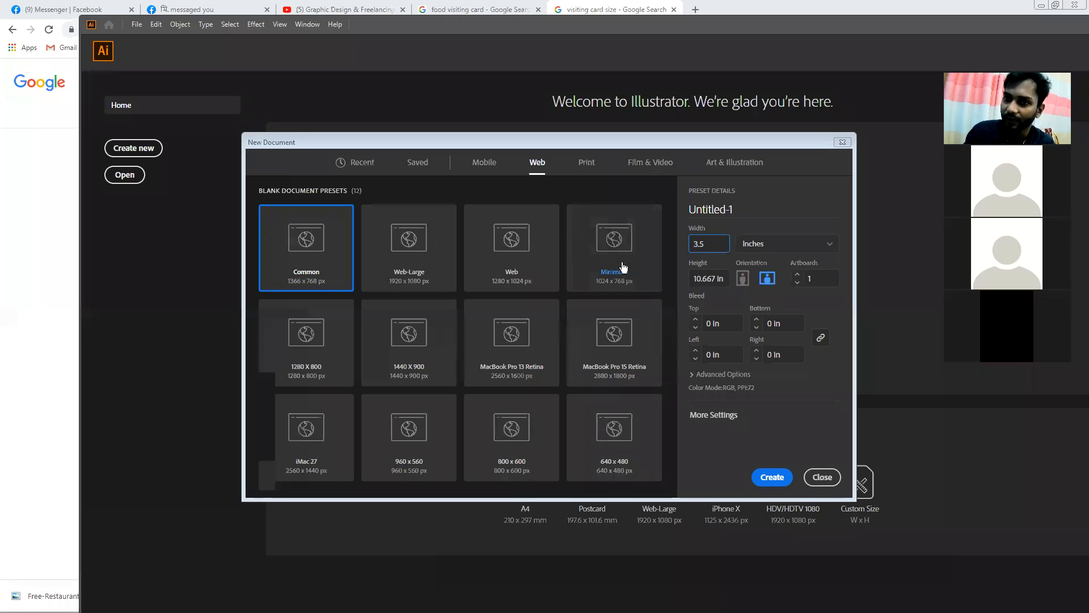
key("Tab")
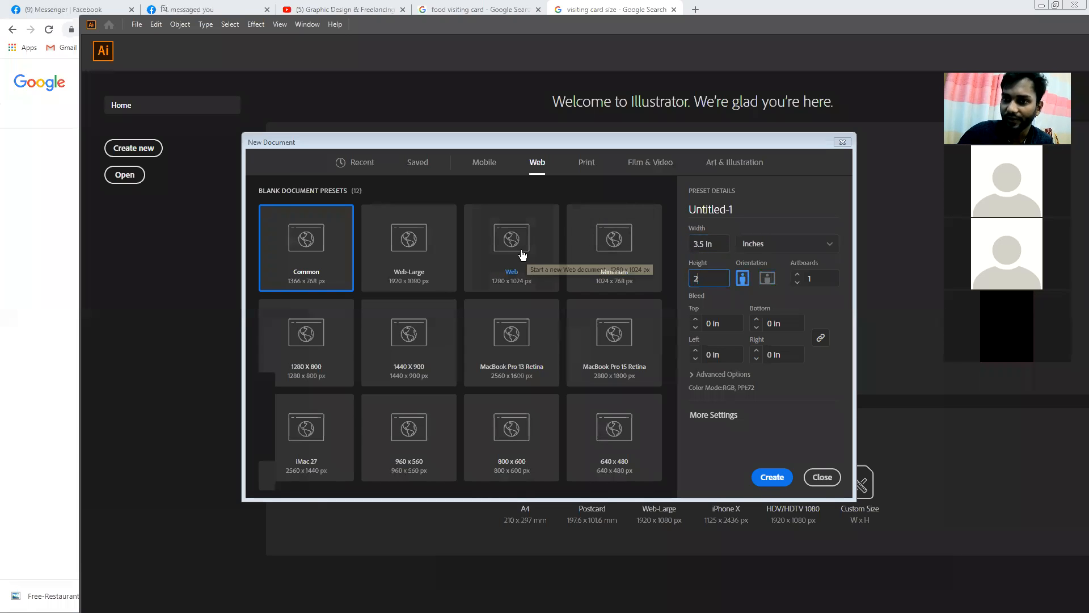
key("Escape")
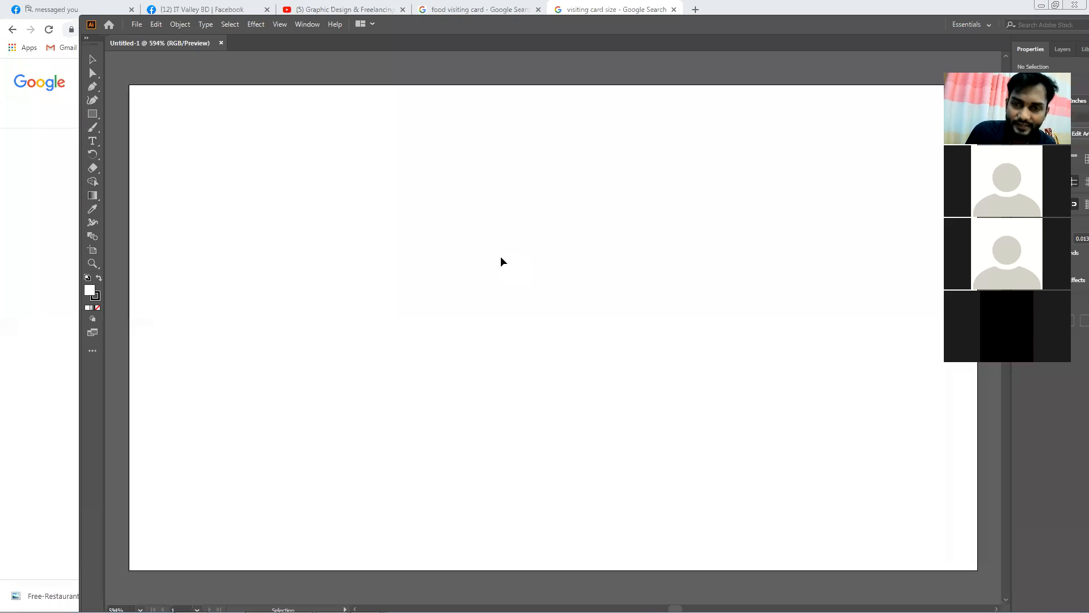
left_click(705, 189)
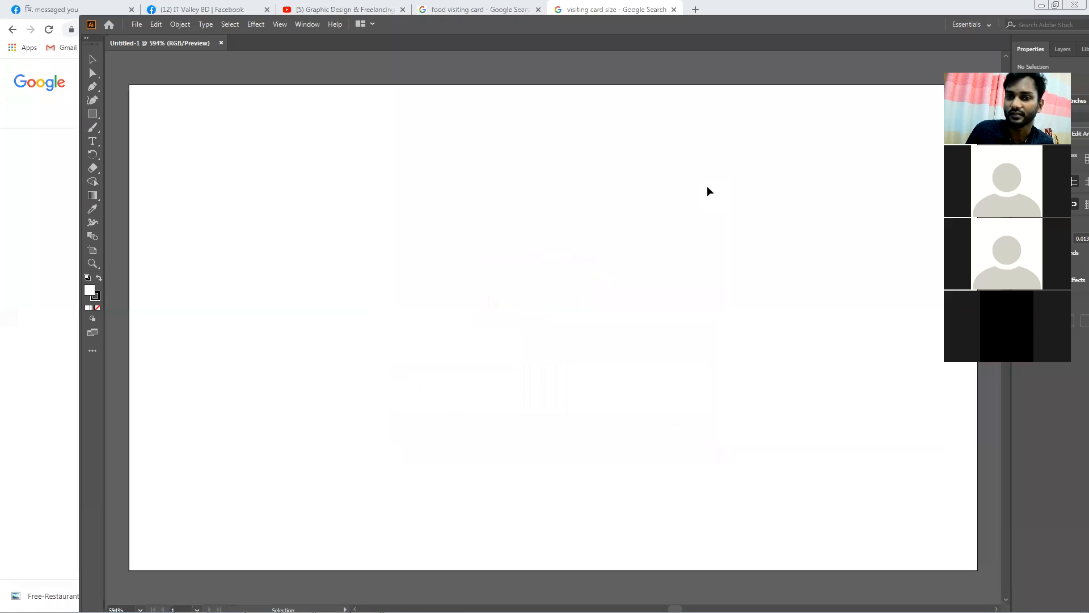
Minimize Chrome, place the downloaded Free-Restaurant business card image from the desktop into the document, and maximize Illustrator
scroll(477, 247, "down", 3)
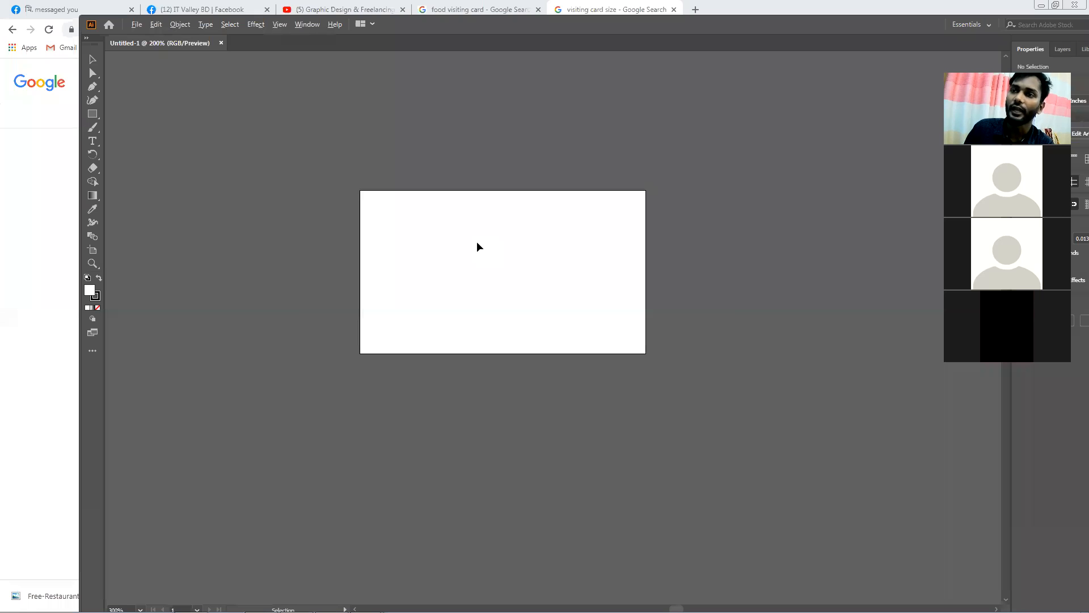
double_click(821, 20)
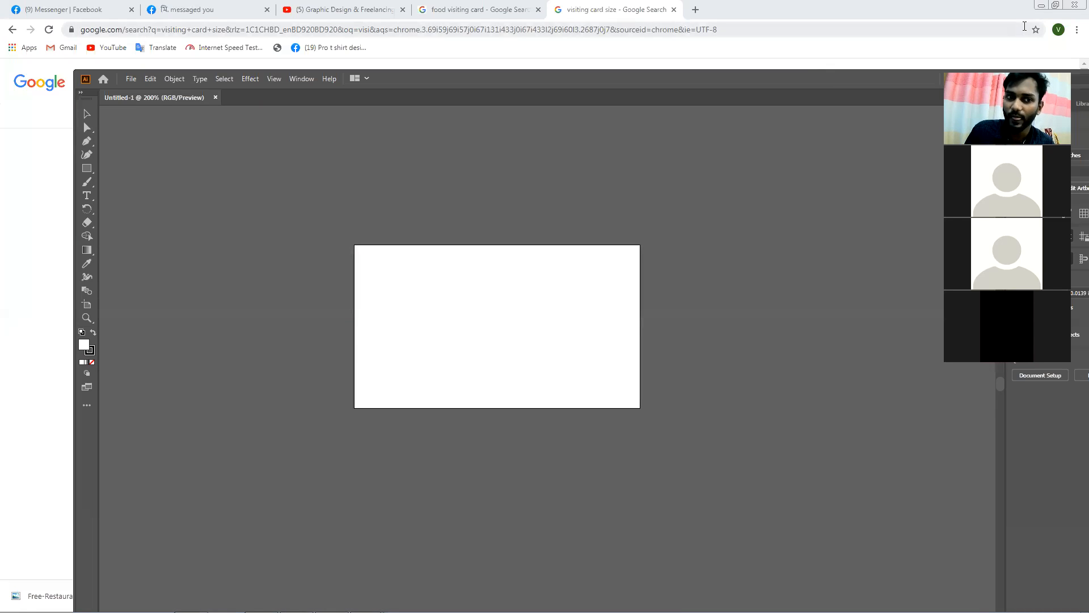
left_click(1050, 10)
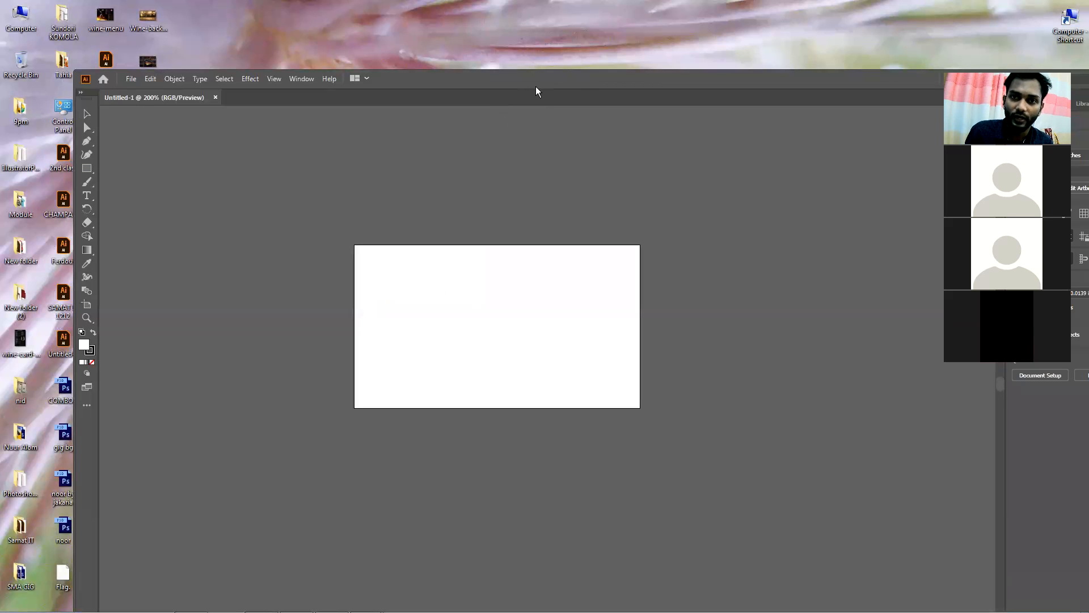
left_click_drag(536, 86, 745, 131)
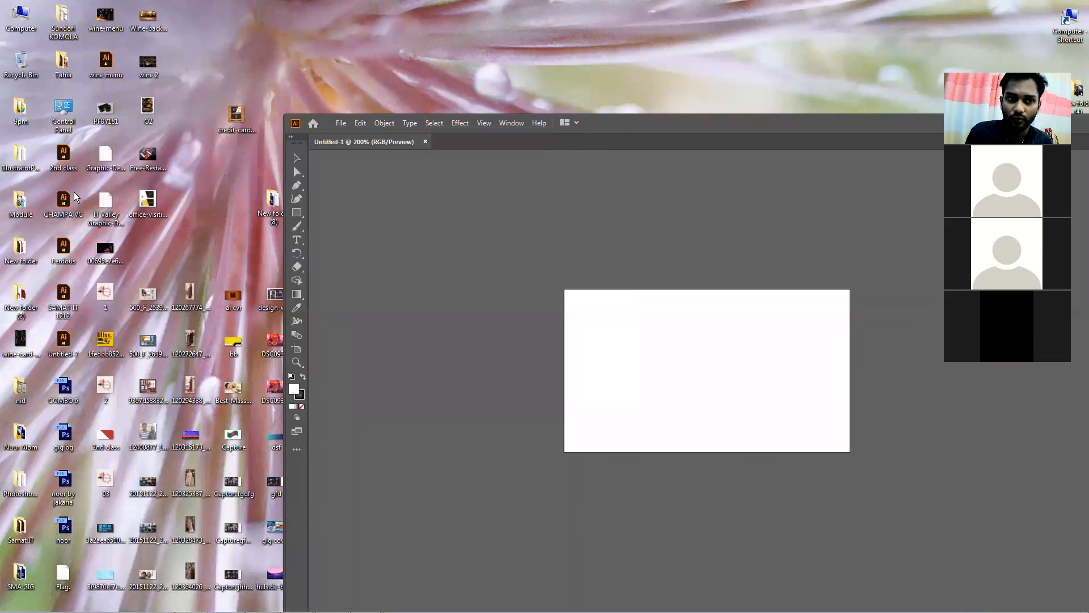
left_click_drag(147, 160, 499, 280)
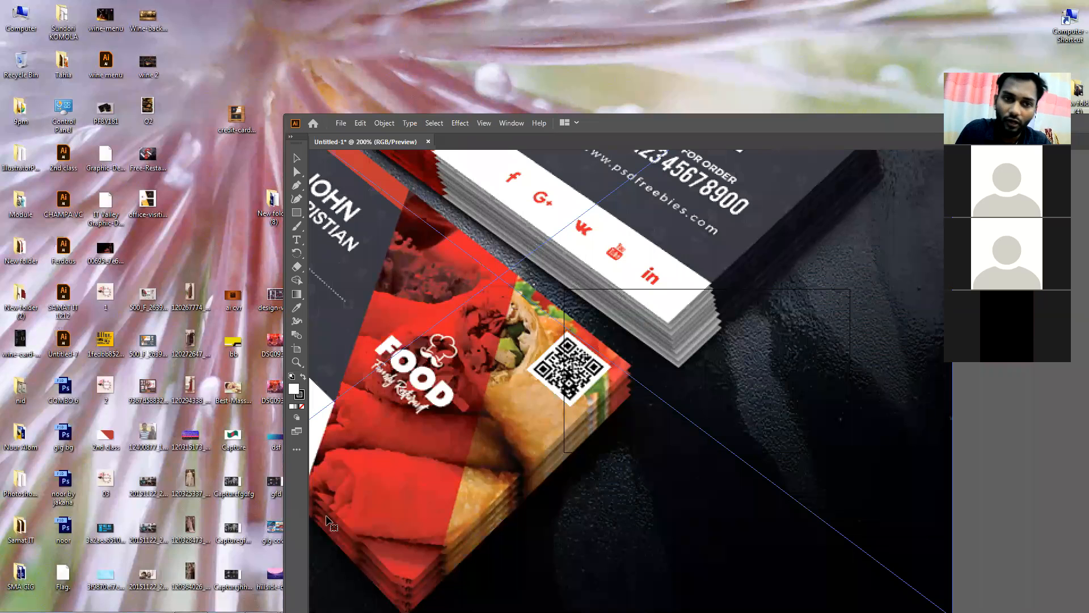
double_click(625, 126)
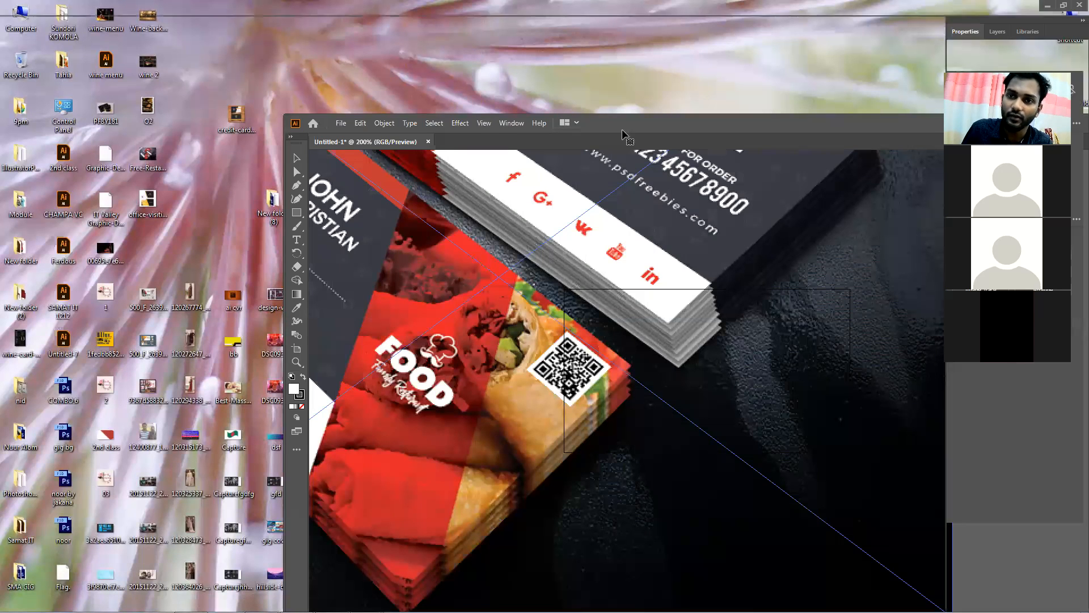
Scale the placed business card image down to slightly narrower than the artboard and position it beside the artboard's right edge
left_click_drag(583, 227, 638, 298)
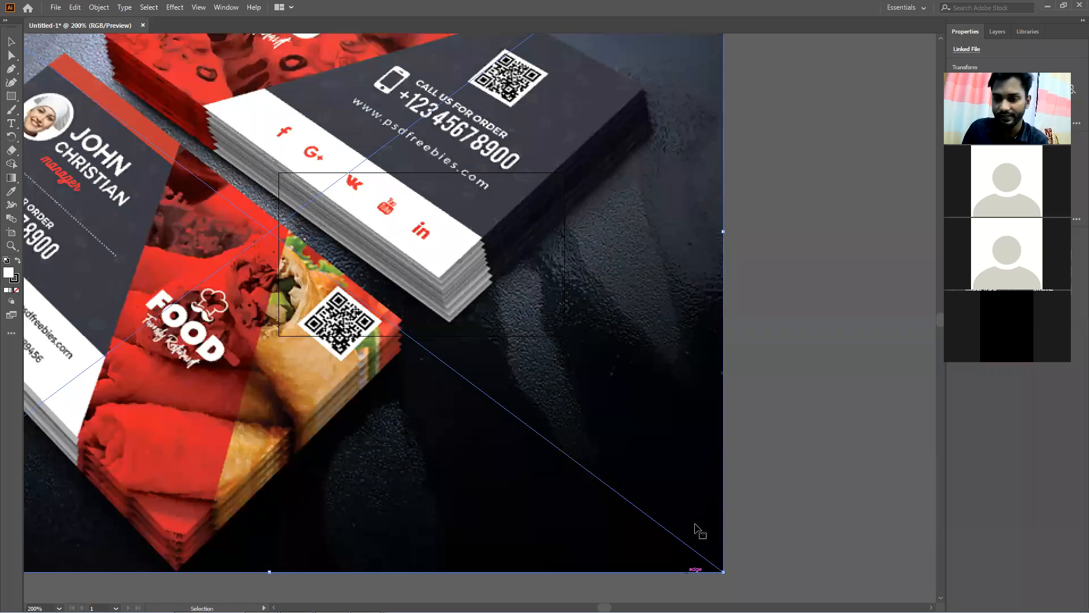
left_click_drag(695, 524, 682, 428)
left_click_drag(710, 475, 208, 186)
left_click_drag(92, 62, 641, 451)
left_click_drag(573, 488, 735, 366)
left_click_drag(857, 275, 701, 269)
left_click(663, 402)
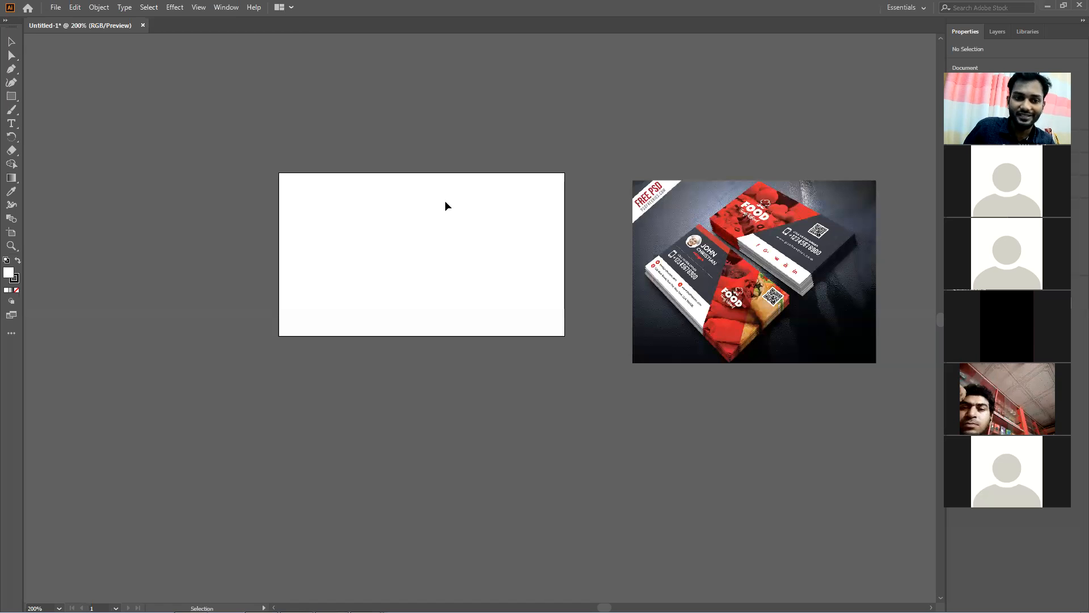
left_click_drag(819, 319, 813, 305)
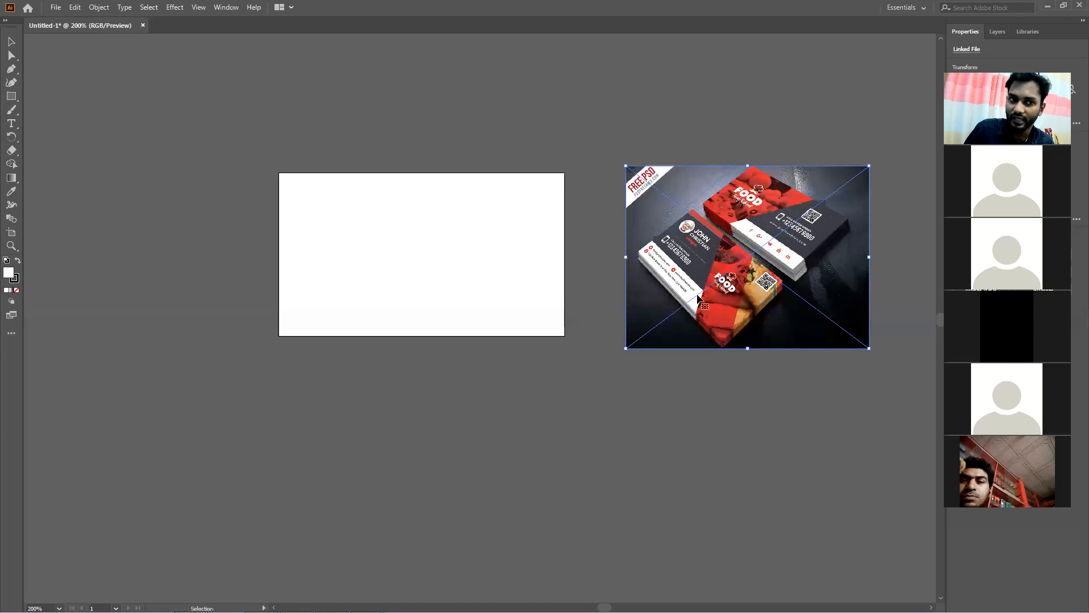
left_click_drag(697, 295, 698, 282)
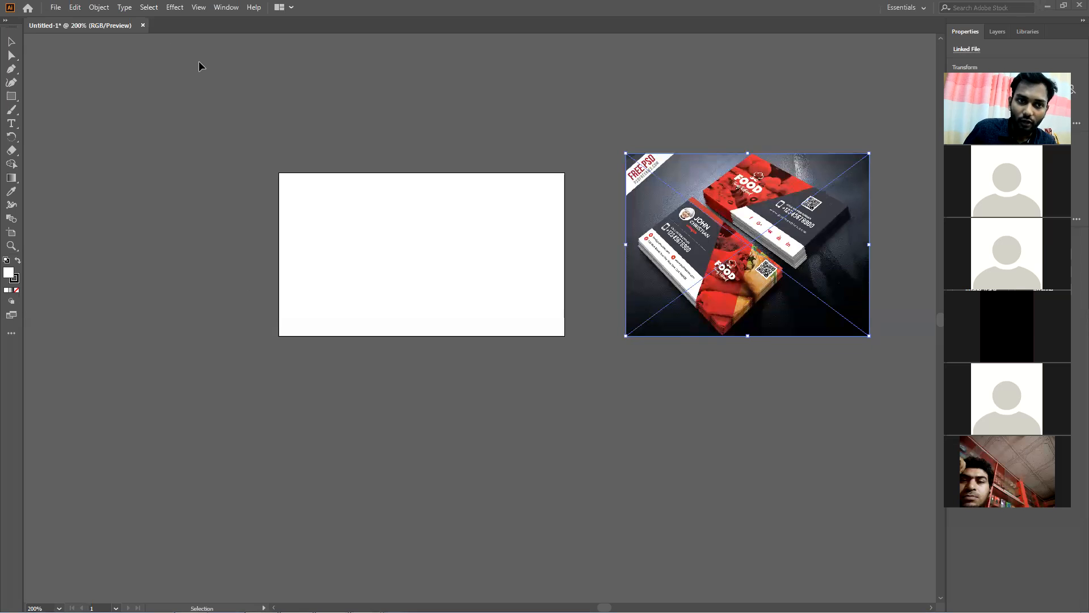
Expand the tools to two columns and draw a rectangle covering the whole artboard
left_click(6, 21)
left_click(13, 69)
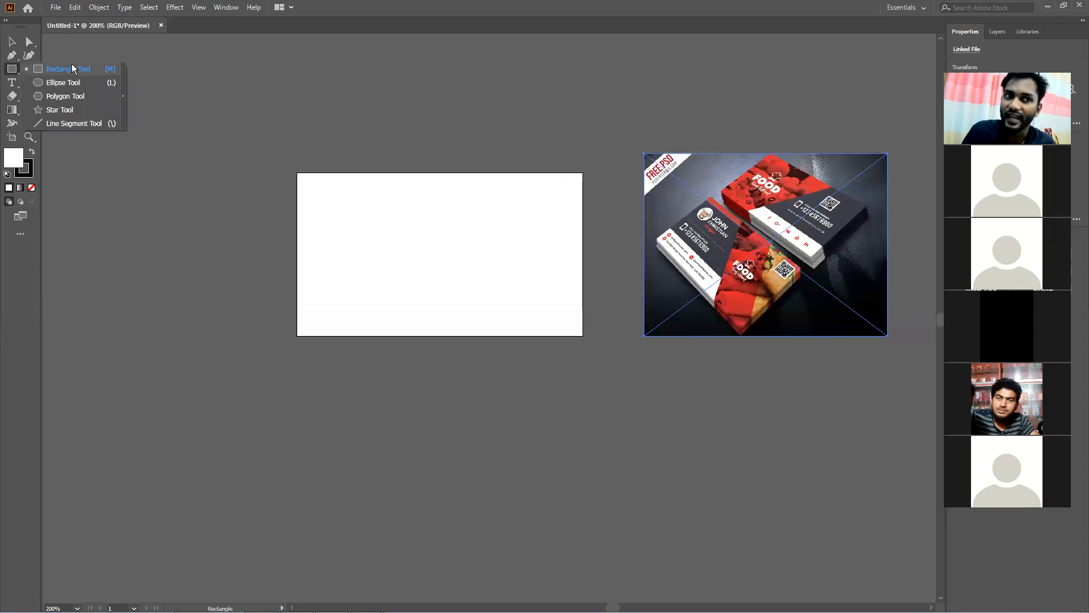
left_click(73, 69)
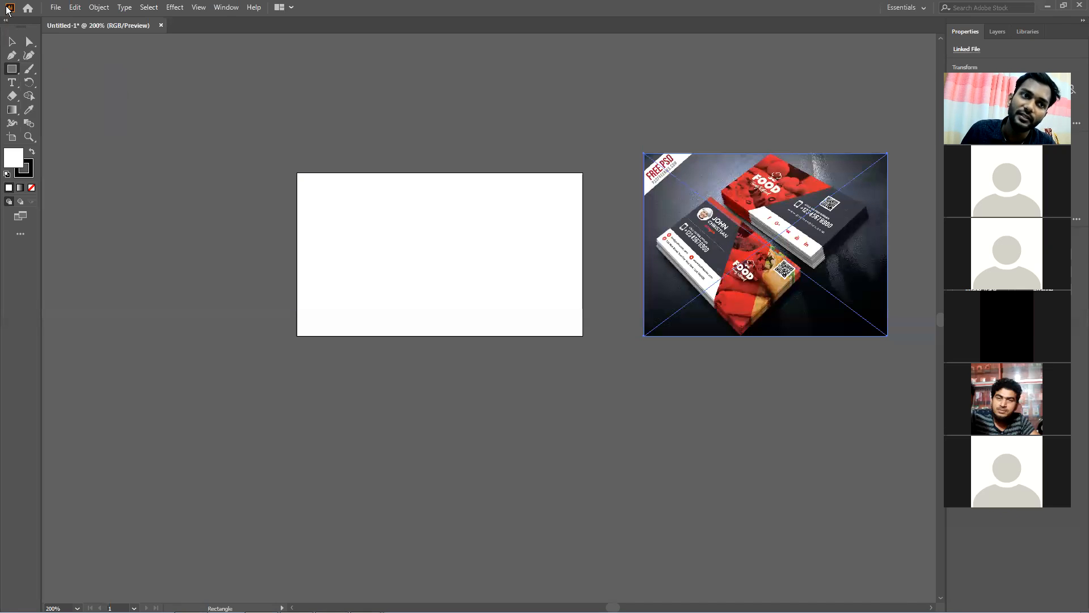
mouse_move(23, 22)
left_mouse_down()
mouse_move(25, 37)
mouse_move(16, 24)
mouse_move(151, 80)
mouse_move(117, 85)
mouse_move(25, 36)
left_mouse_up()
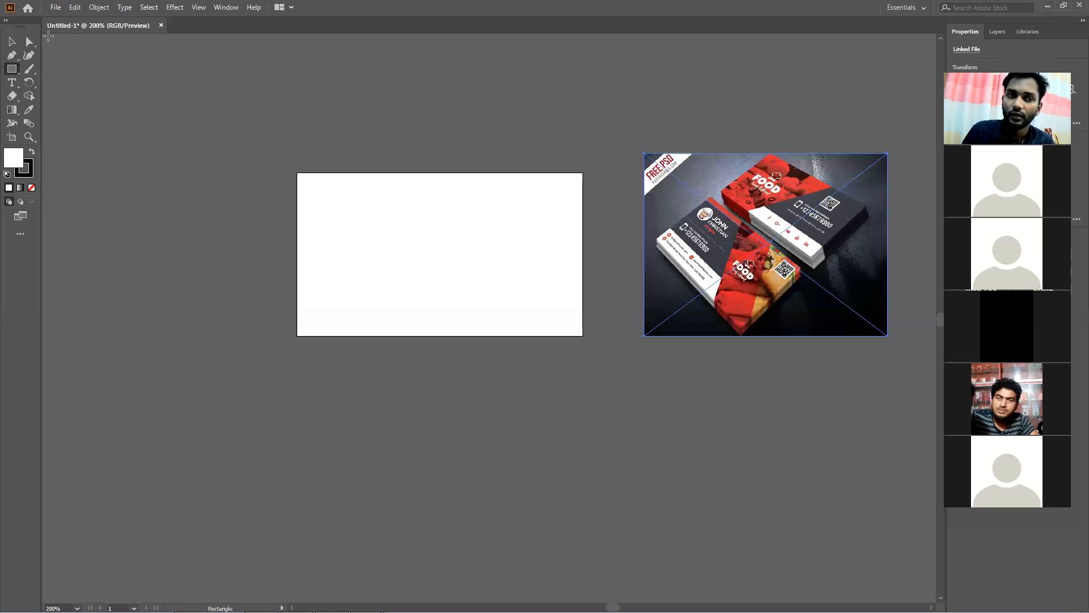
left_click(11, 69)
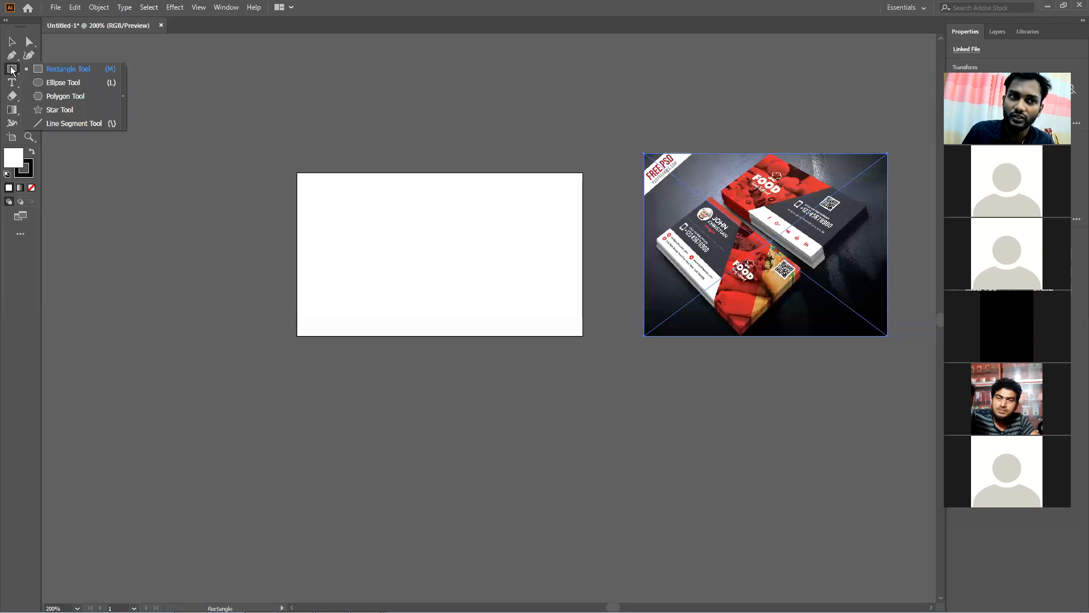
left_click(55, 70)
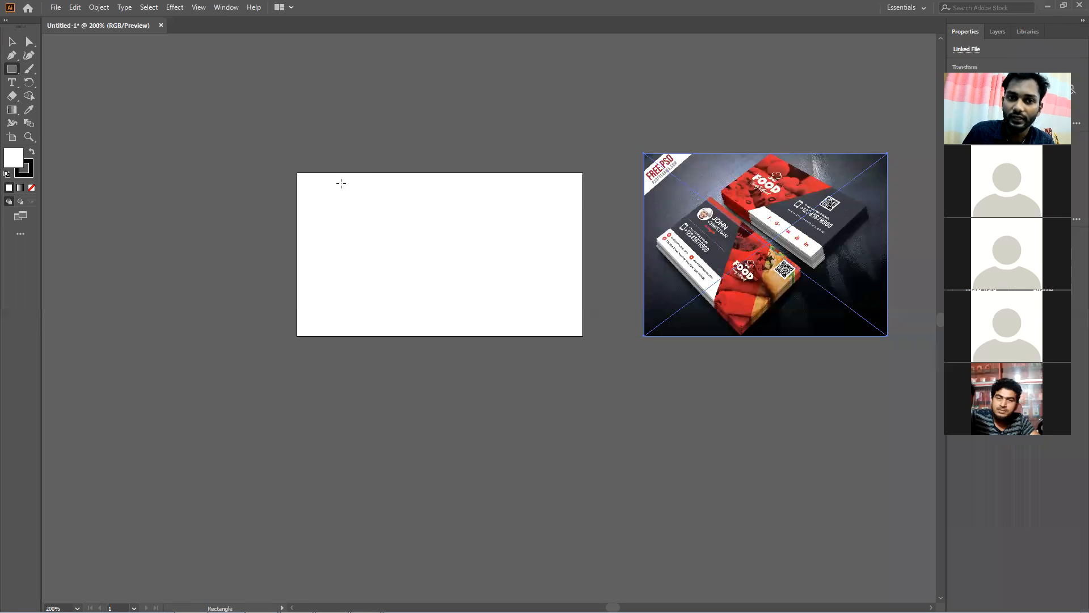
mouse_move(295, 171)
left_mouse_down()
mouse_move(423, 322)
mouse_move(583, 336)
left_mouse_up()
Remove the rectangle's stroke and set its fill color to FF0000
left_click(25, 170)
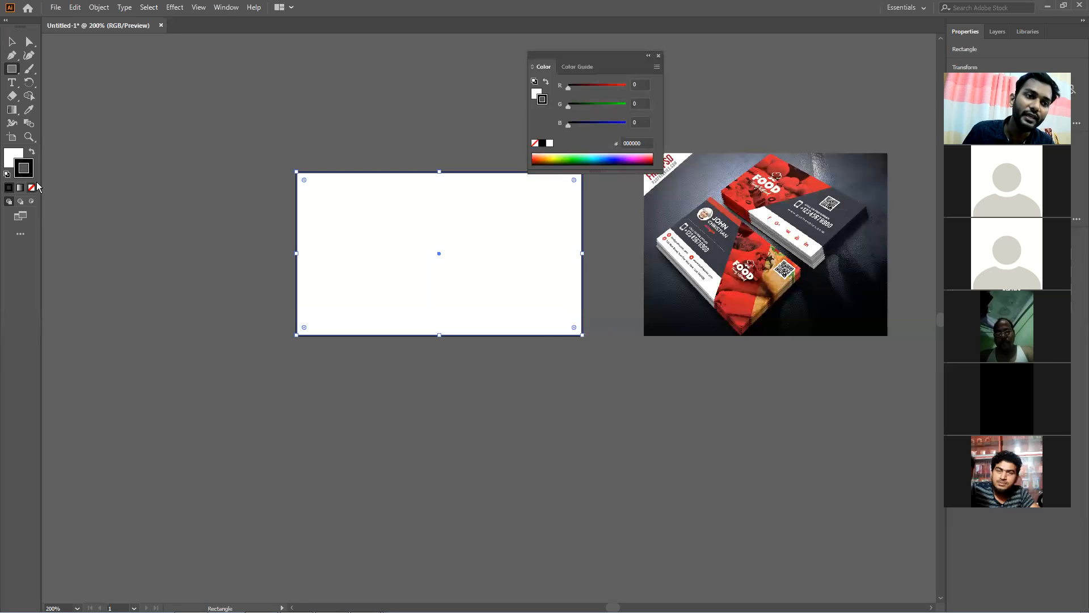
left_click(31, 188)
left_click(10, 155)
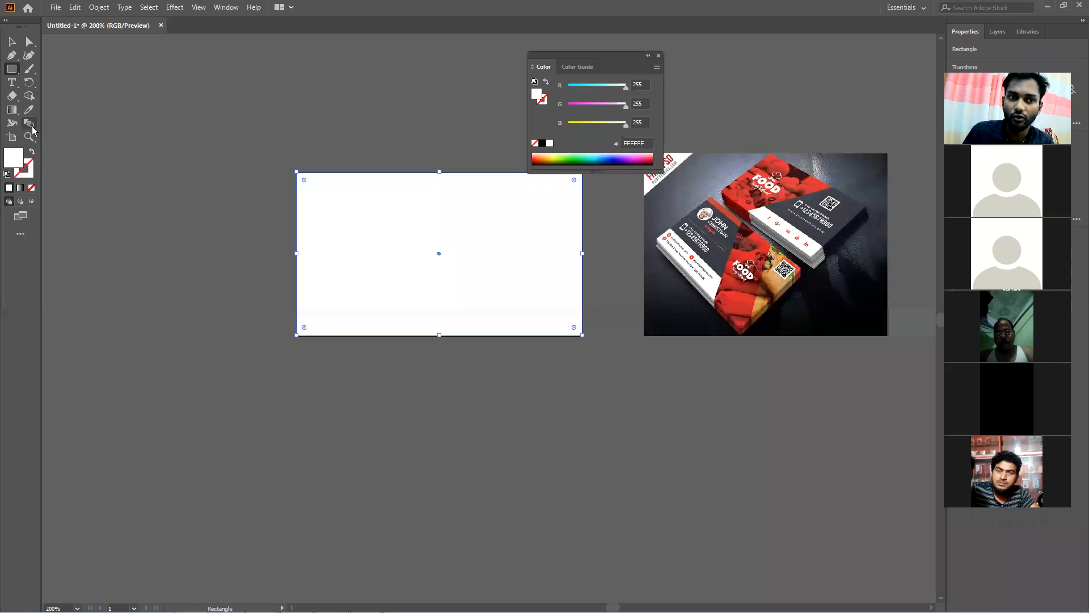
double_click(20, 164)
type("ff0000")
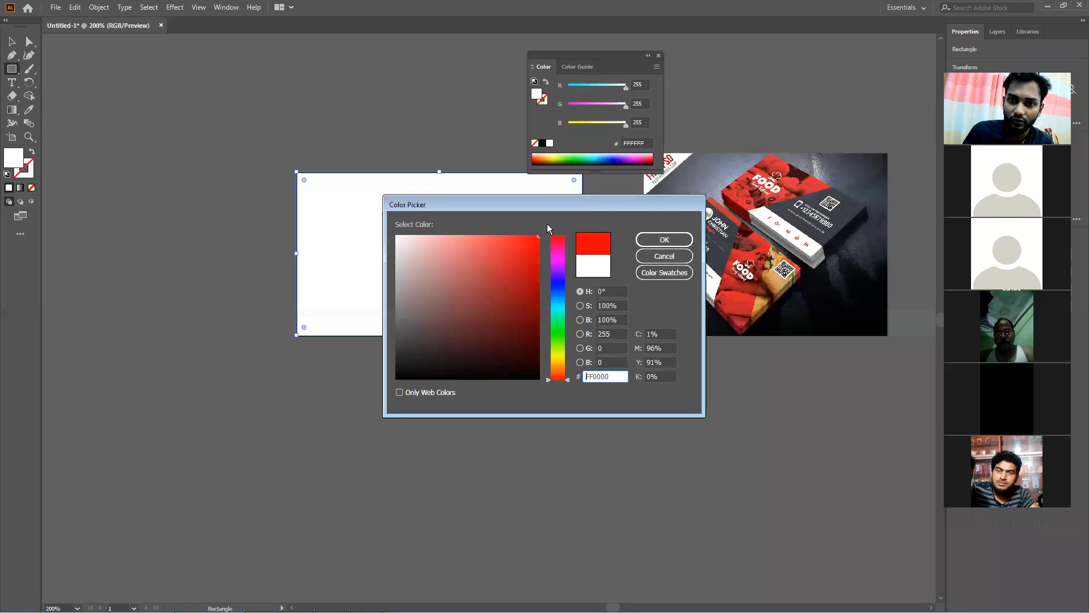
left_click(651, 241)
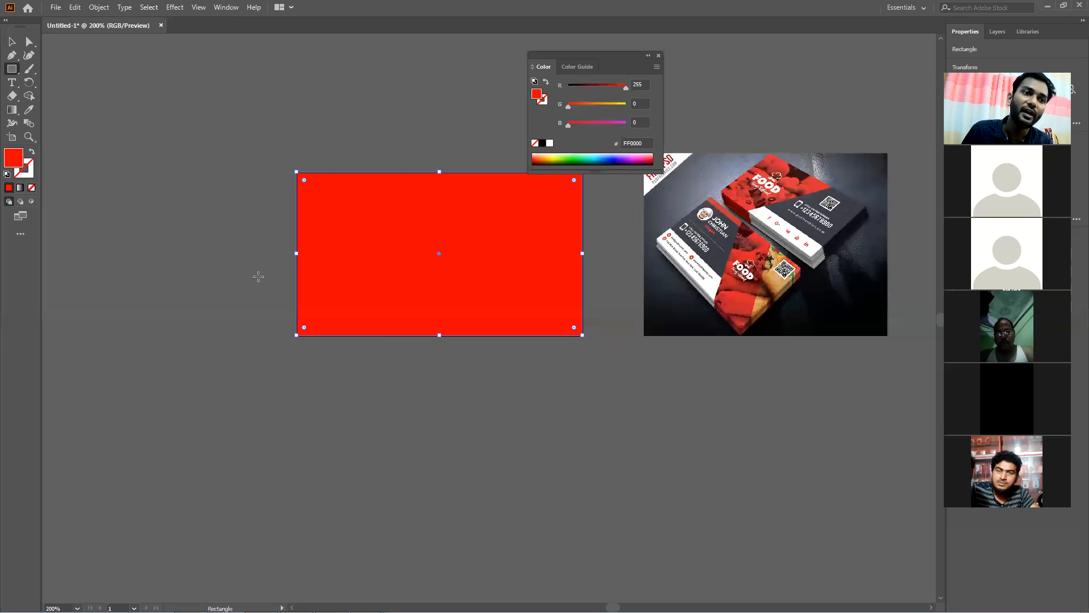
Sample several colors from the business card image with the Eyedropper, settling on dark slate 393B44 as the artboard rectangle's fill
left_click(32, 113)
left_click(751, 299)
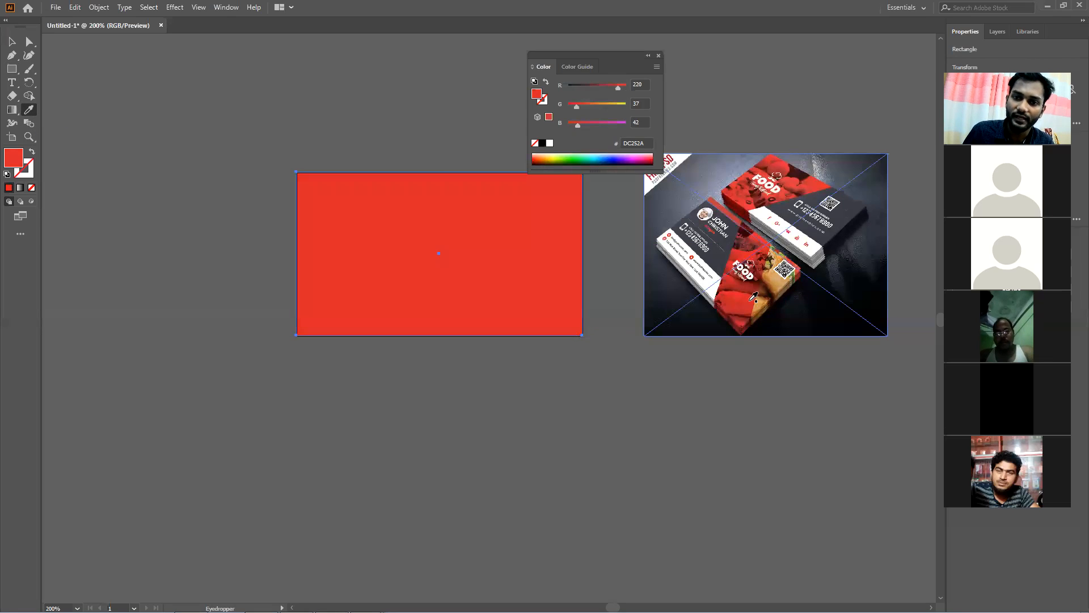
left_click(768, 298)
left_click(782, 281)
left_click(739, 260)
left_click(696, 252)
left_click(712, 278)
left_click(690, 205)
left_click(712, 194)
left_click(719, 218)
left_click(729, 245)
left_click(744, 203)
left_click(779, 212)
left_click(785, 216)
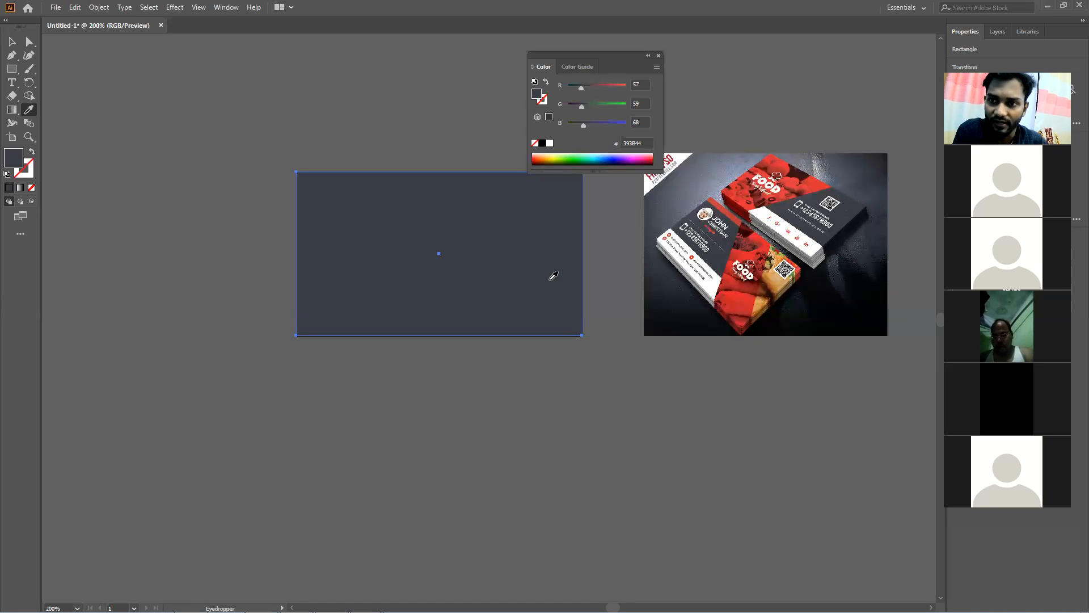
Try moving the dark slate rectangle down off the artboard and undo the move
left_click(10, 48)
left_click(255, 445)
left_click(335, 291)
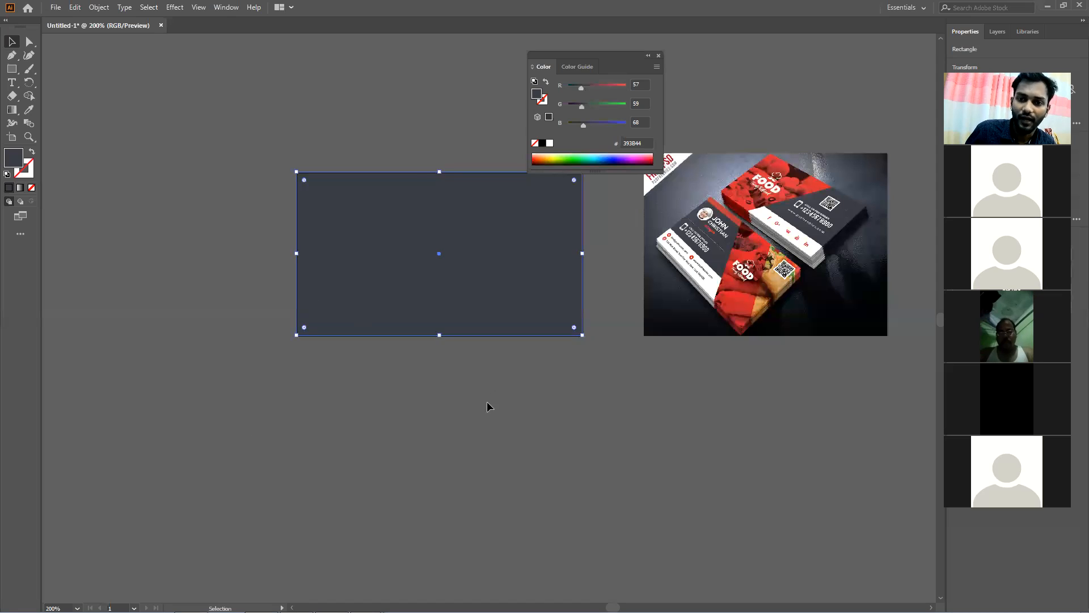
left_click_drag(337, 301, 373, 366)
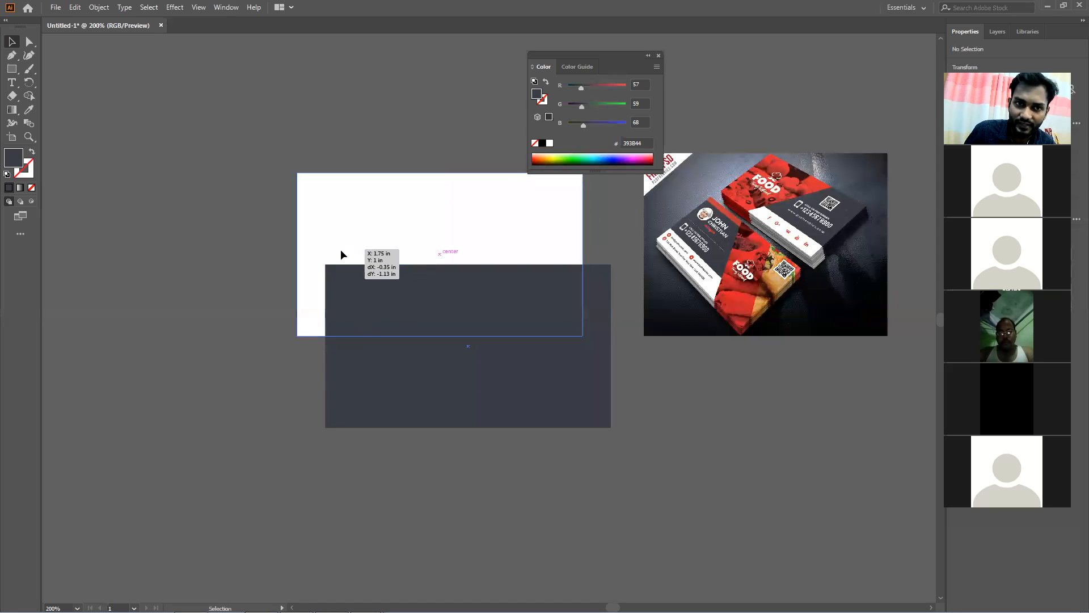
key("ctrl+z")
left_click(359, 383)
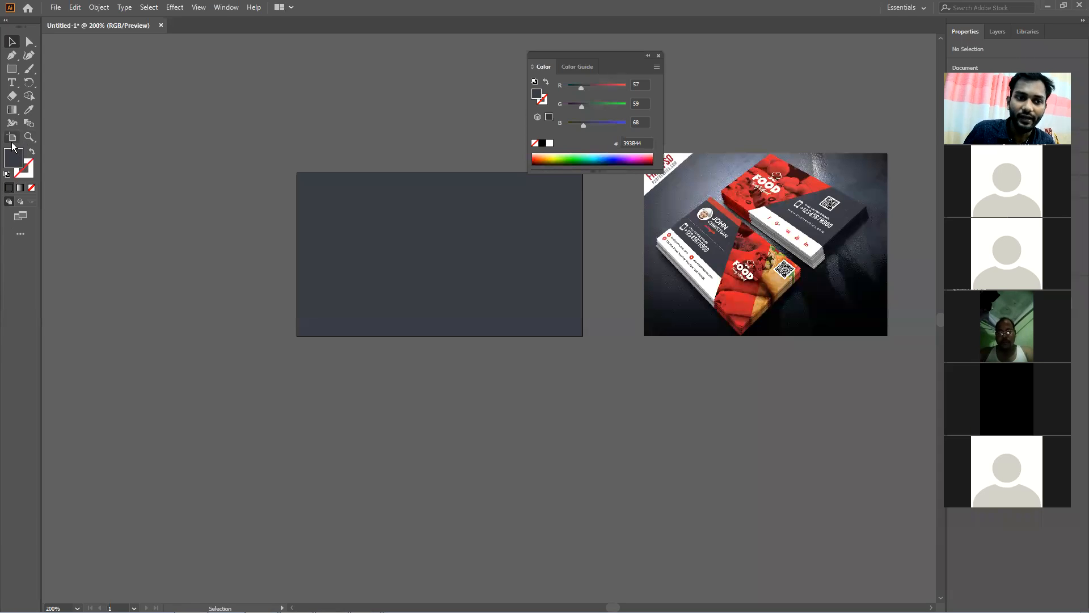
Draw a narrow full-height rectangle just right of the card's middle and fill it with tan BF8C42 sampled from the reference image
left_click_drag(12, 69, 56, 68)
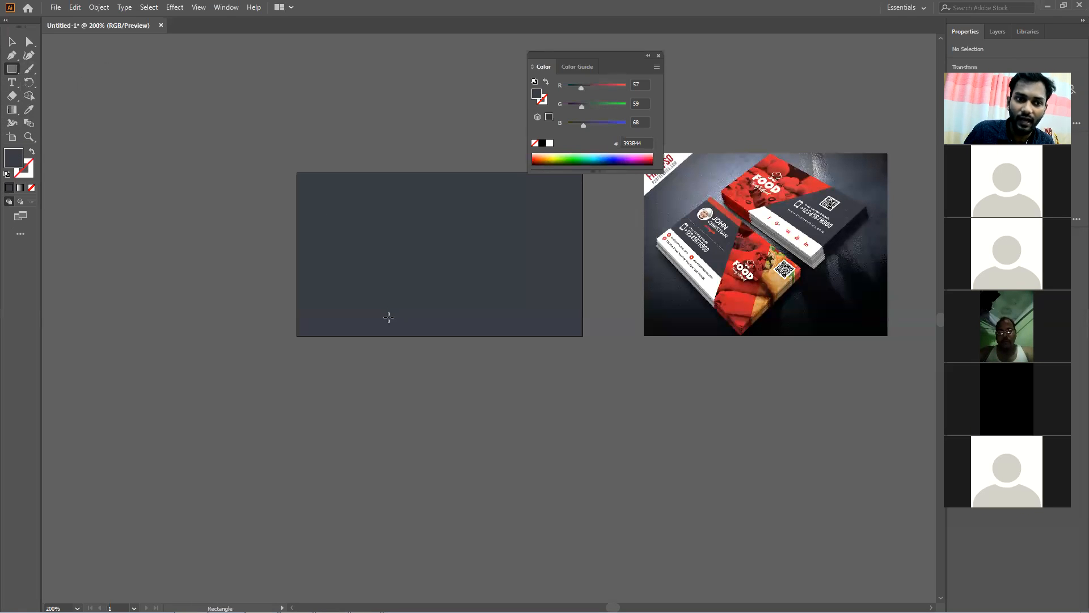
left_click_drag(428, 173, 507, 335)
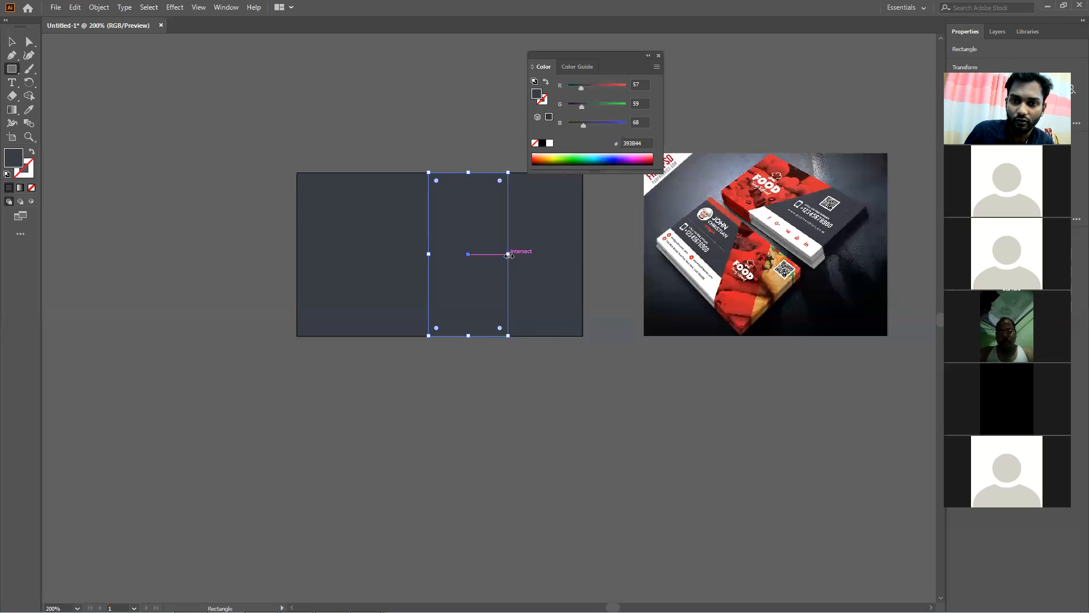
left_click(29, 109)
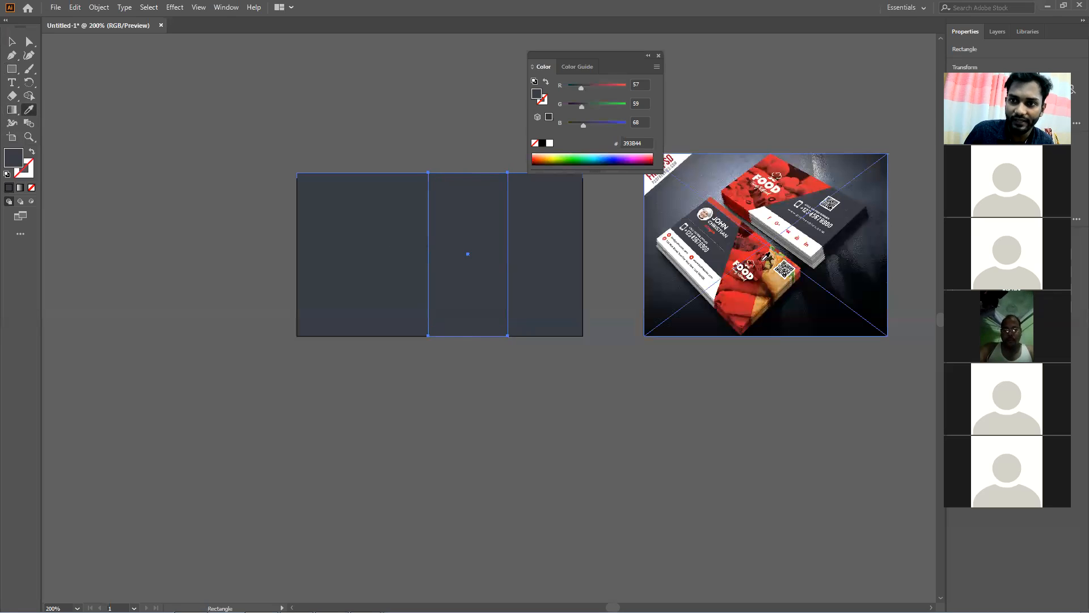
left_click(777, 285)
Stretch the tan rectangle to the card's right edge and shift its bottom-left corner inward to slant its left side
left_click(11, 41)
left_click_drag(508, 255, 582, 275)
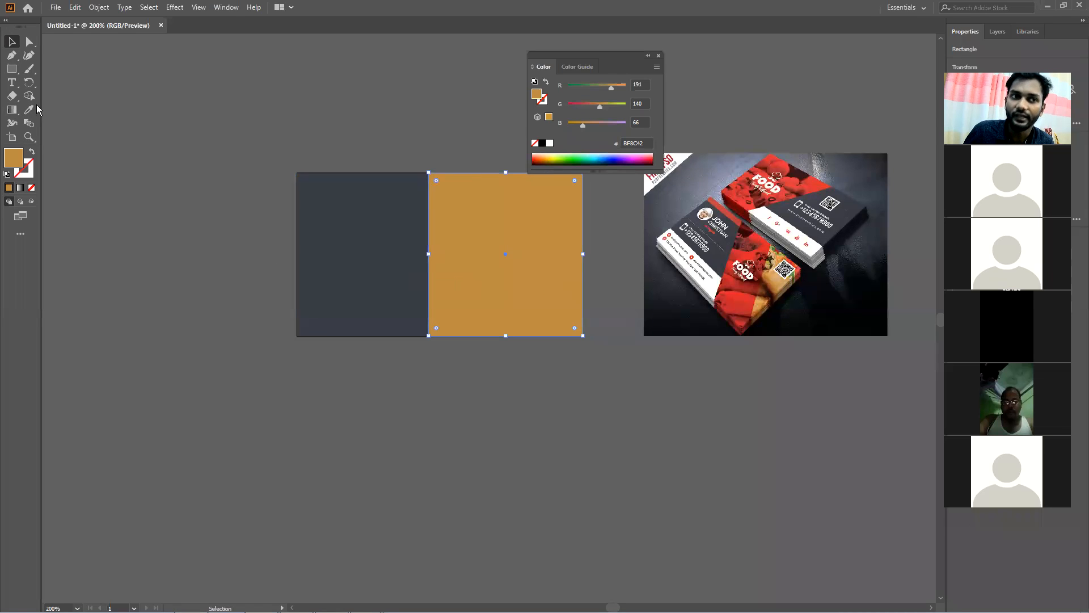
left_click(27, 48)
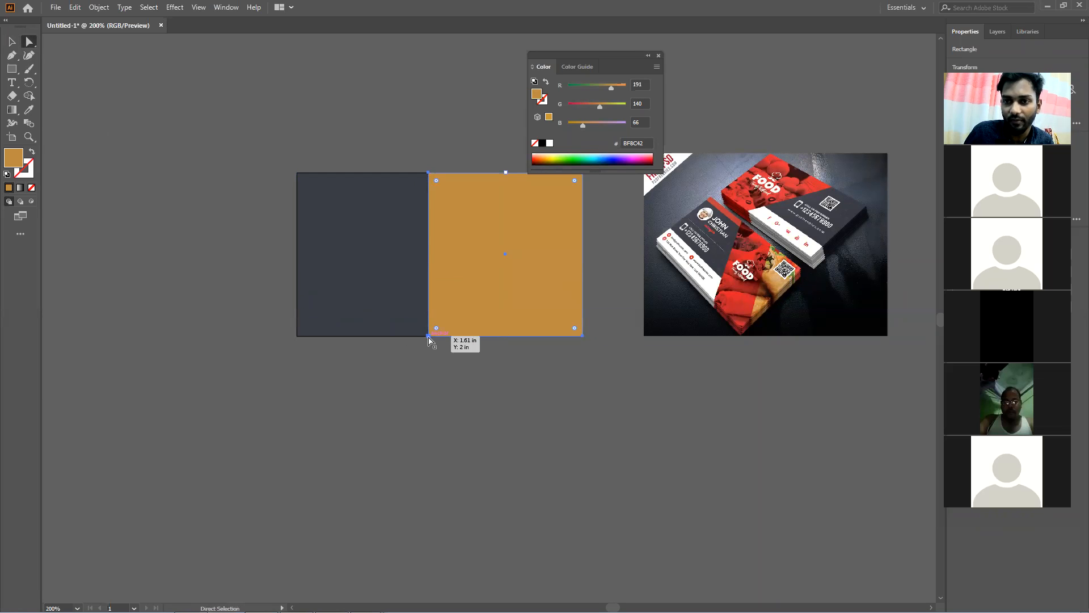
right_click(430, 339)
left_click_drag(430, 336, 494, 340)
left_click(512, 428)
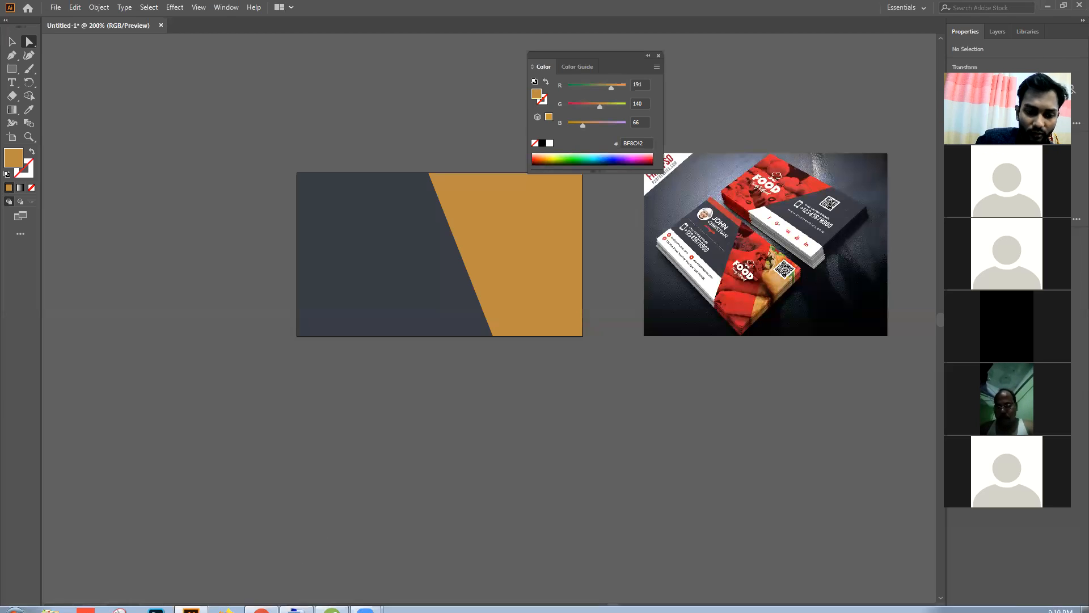
Switch to Chrome, search for "vegetable role" in a new tab, and browse the image results
left_click(261, 600)
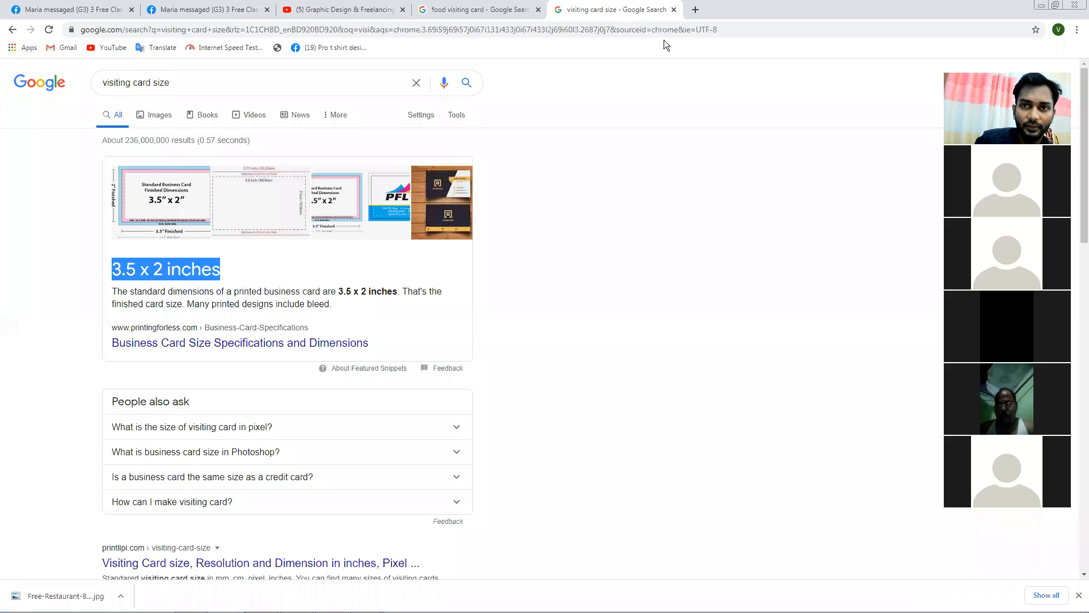
left_click(695, 10)
type("vegu")
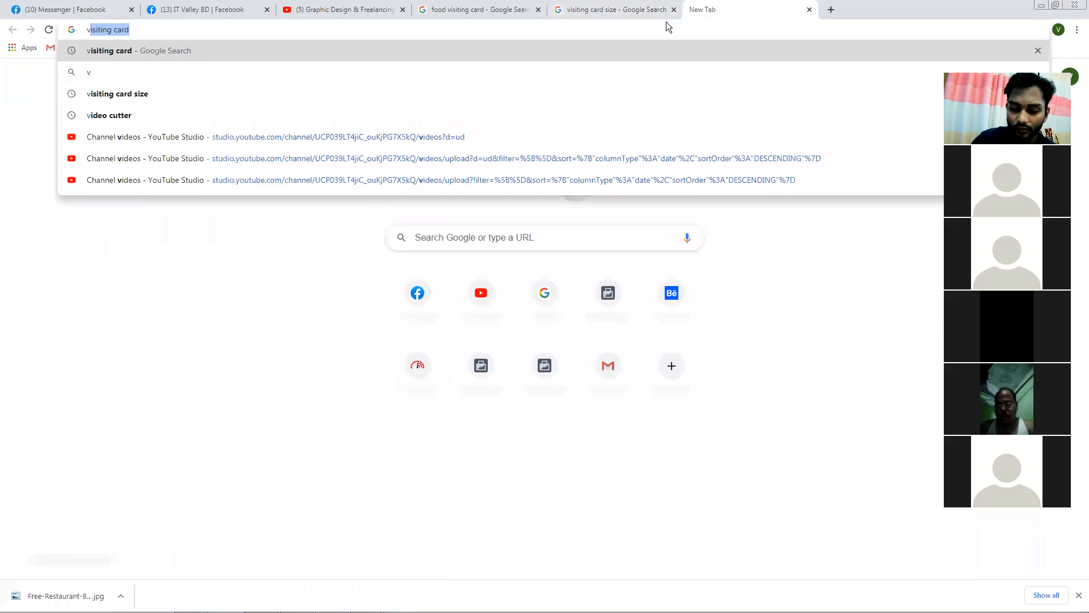
key("BackSpace")
type("ita")
key("Down")
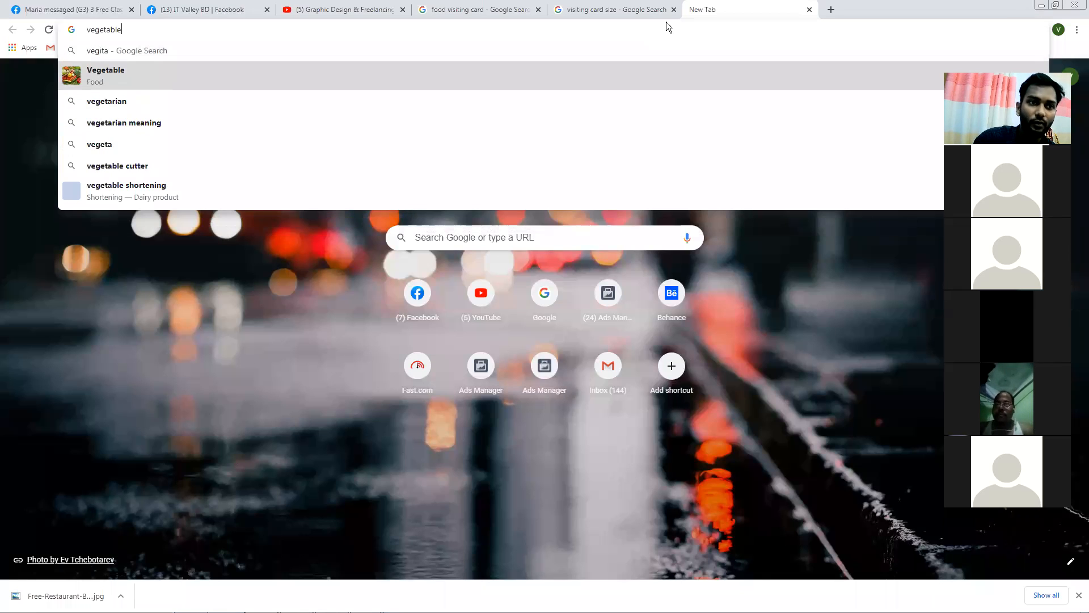
type("role")
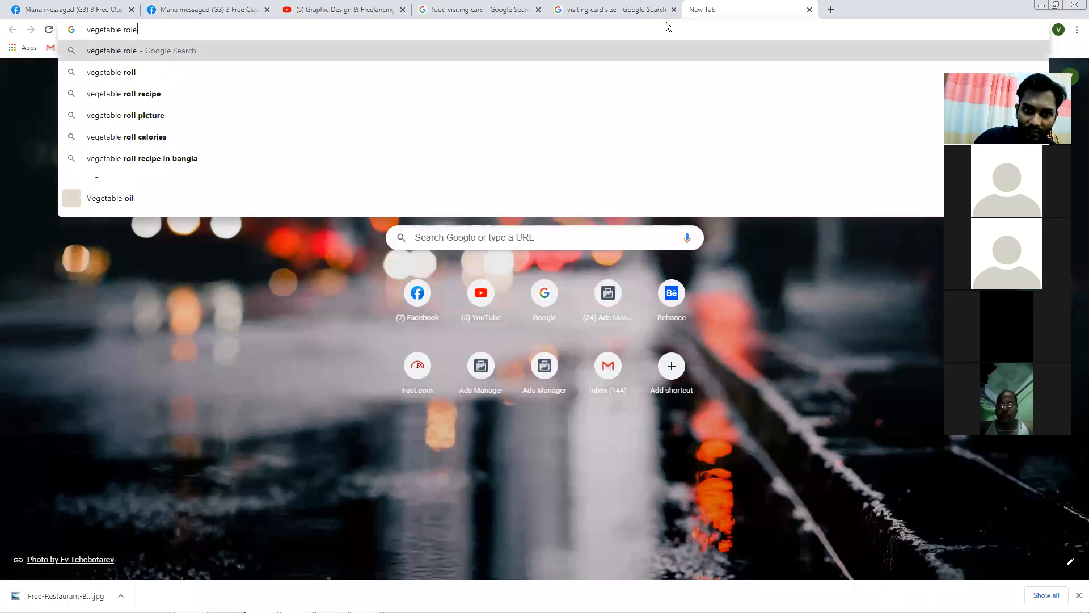
key("Return")
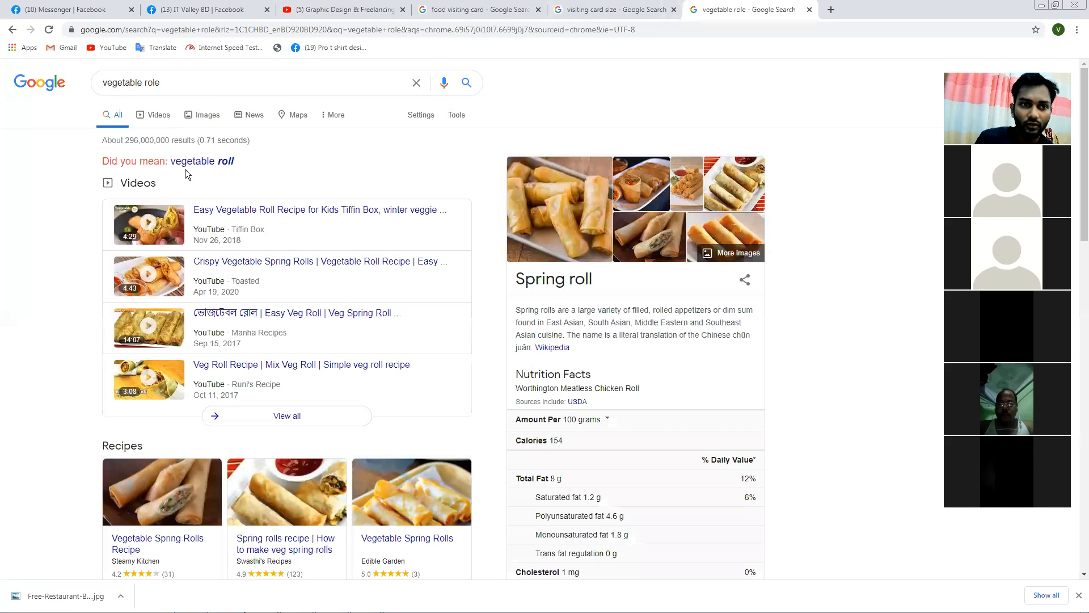
left_click(153, 115)
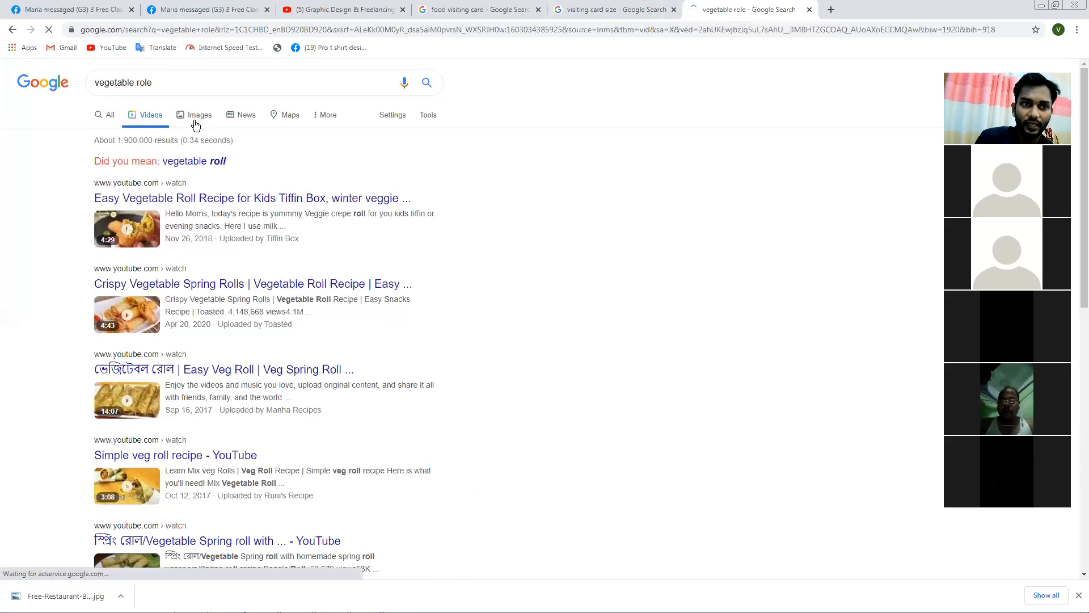
left_click(195, 120)
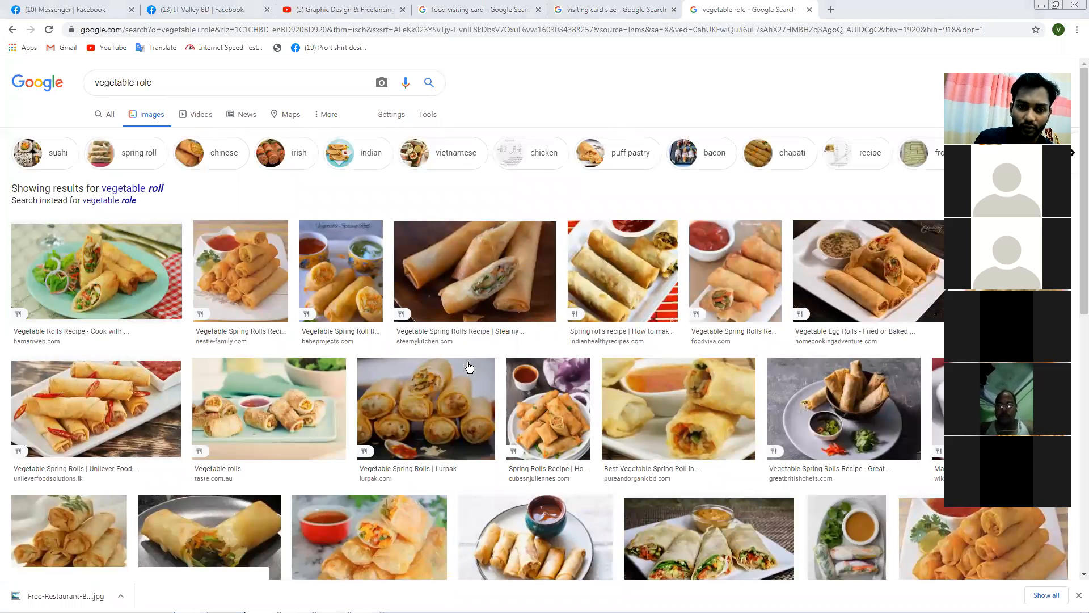
scroll(469, 358, "down", 2)
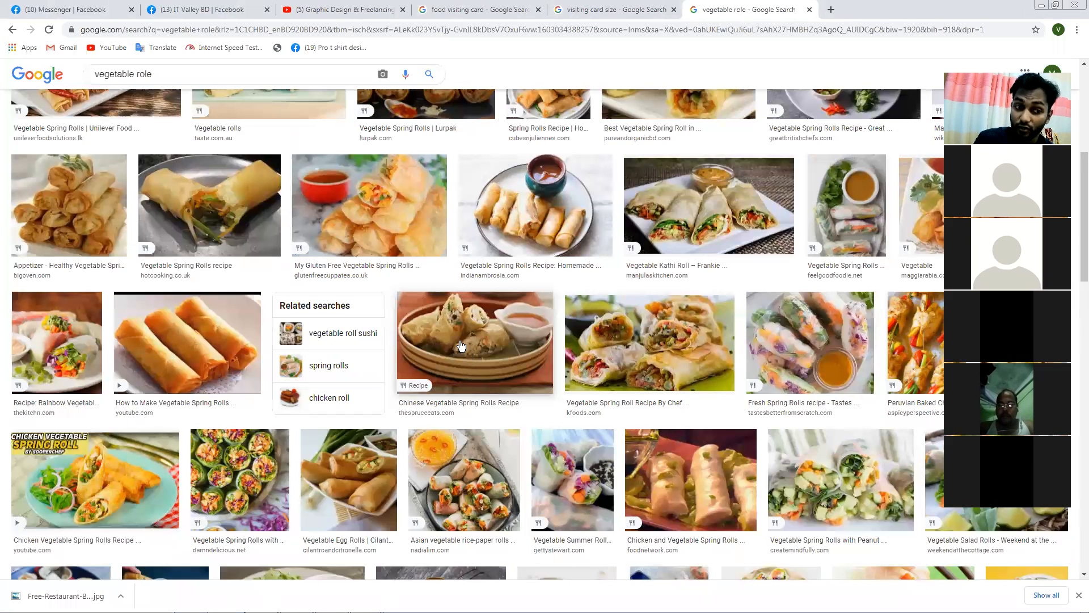
scroll(468, 355, "down", 1)
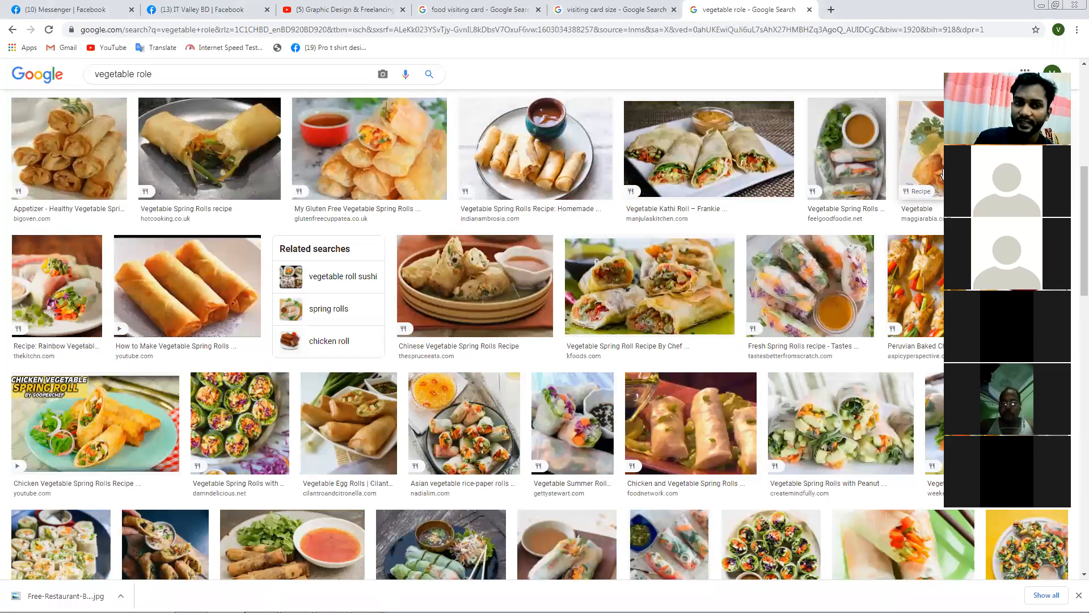
left_click_drag(965, 174, 611, 229)
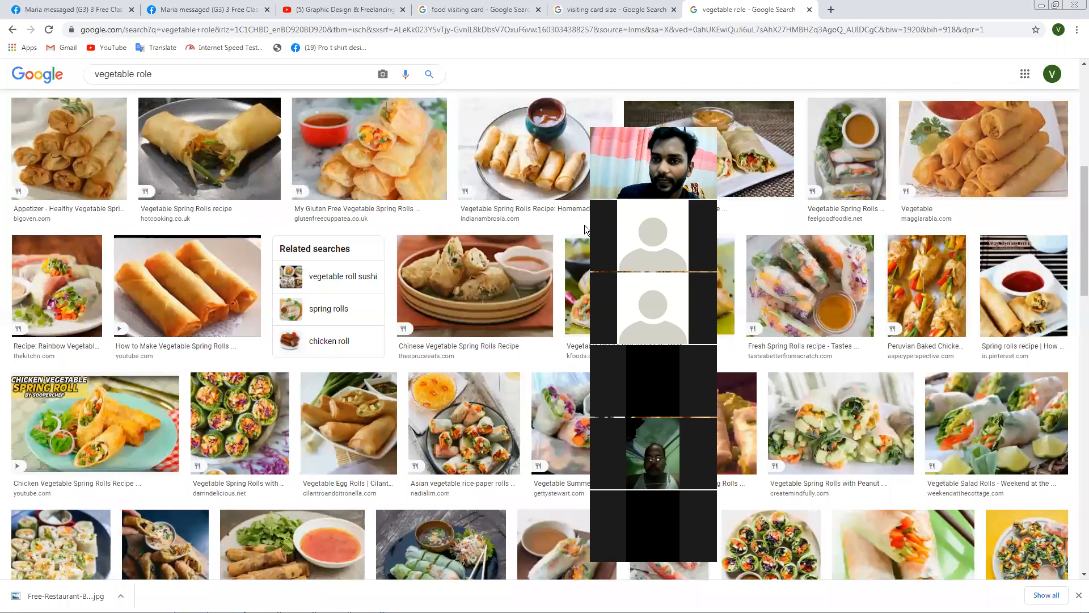
Show the class-link message in the Messenger chat and highlight its instruction about joining by "Call over internet"
left_click(167, 11)
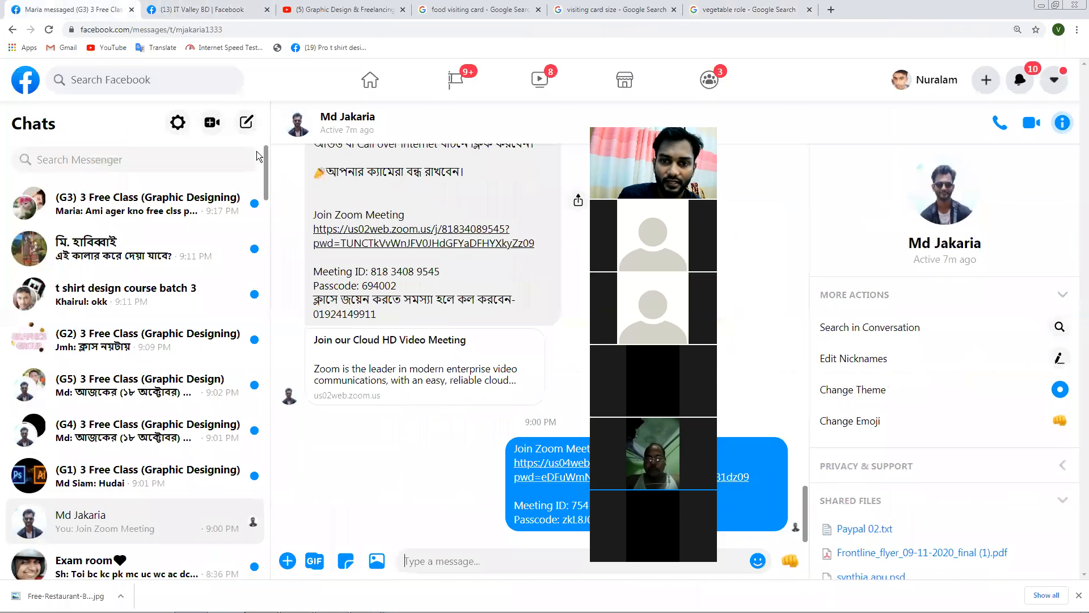
scroll(544, 262, "up", 2)
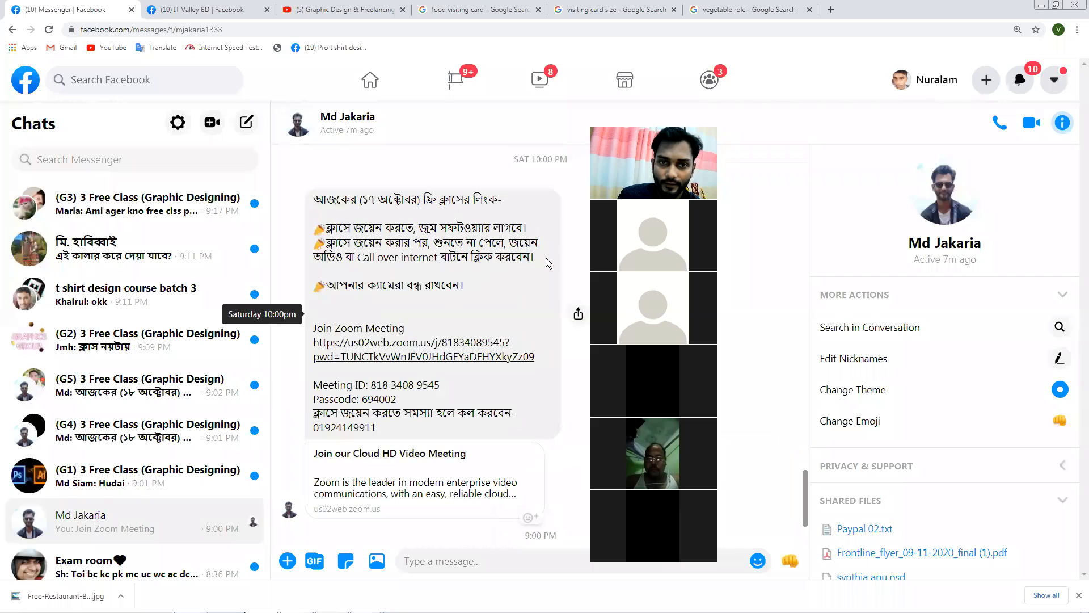
left_click_drag(544, 263, 314, 243)
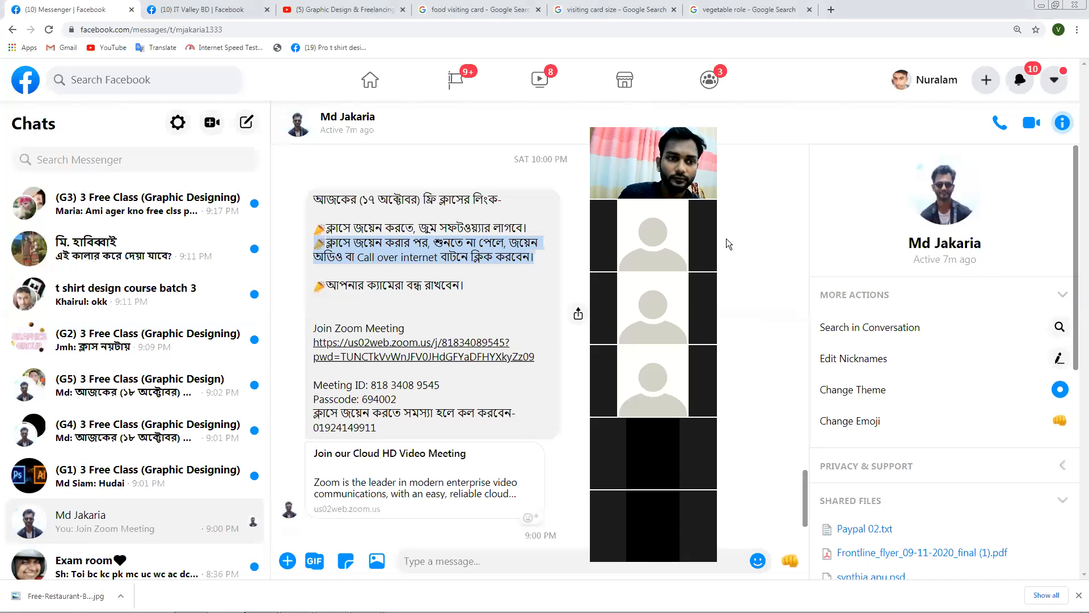
Open the Vegetable Spring Rolls with Peanut Sauce picture from the image results and save it to the desktop as vegetable-spring-rolls-close-up
left_click(699, 10)
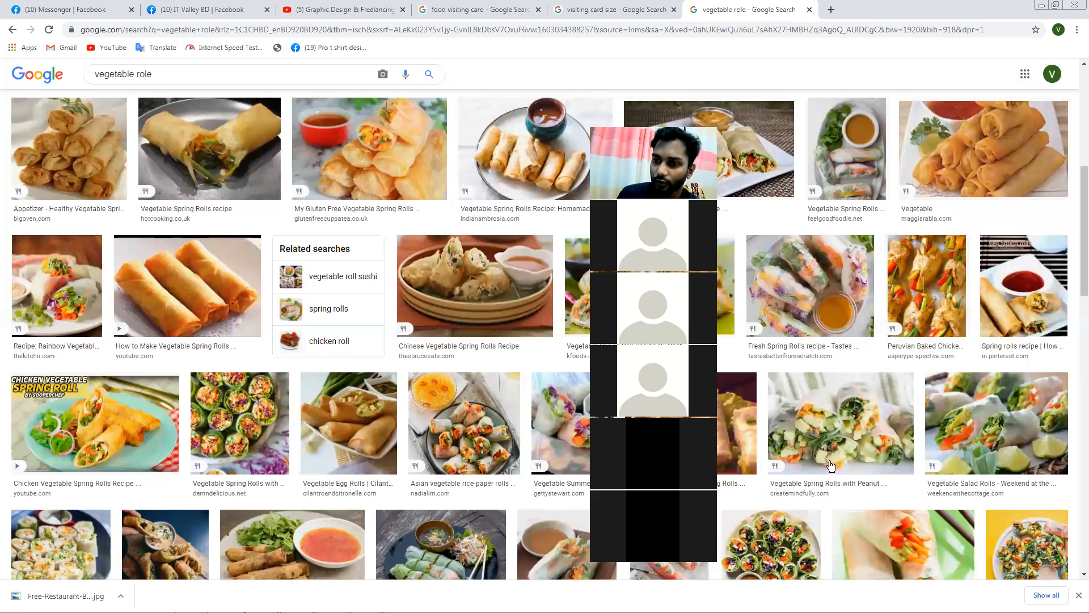
left_click(863, 416)
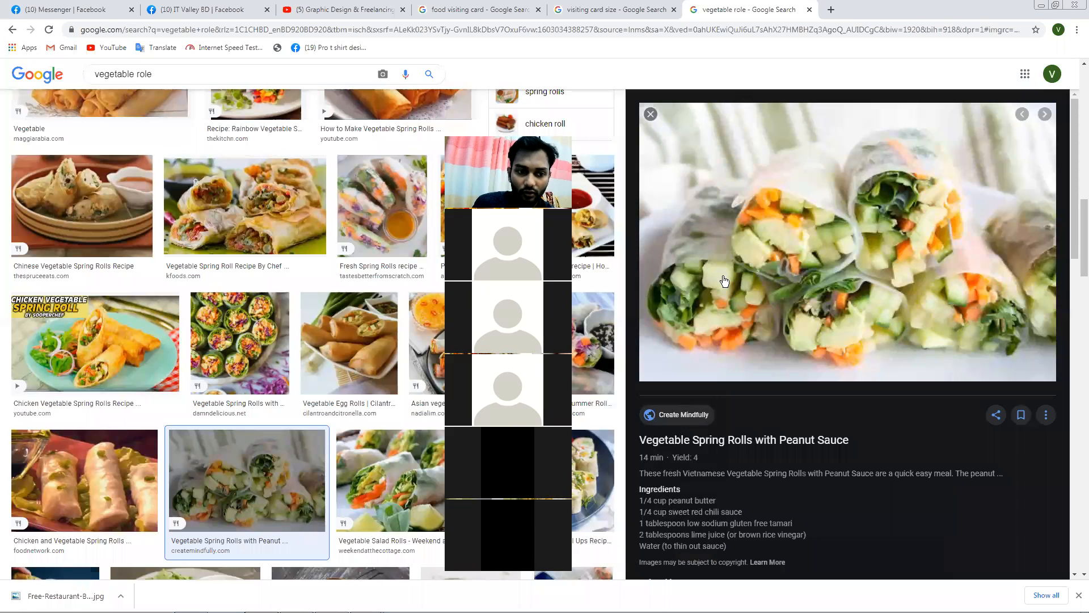
right_click(811, 206)
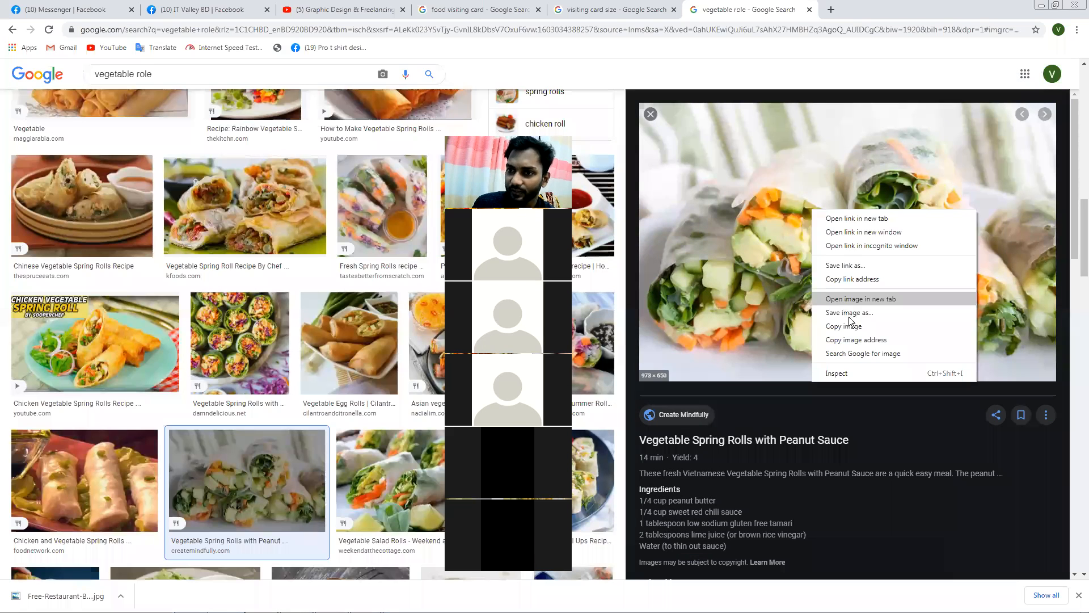
left_click(841, 312)
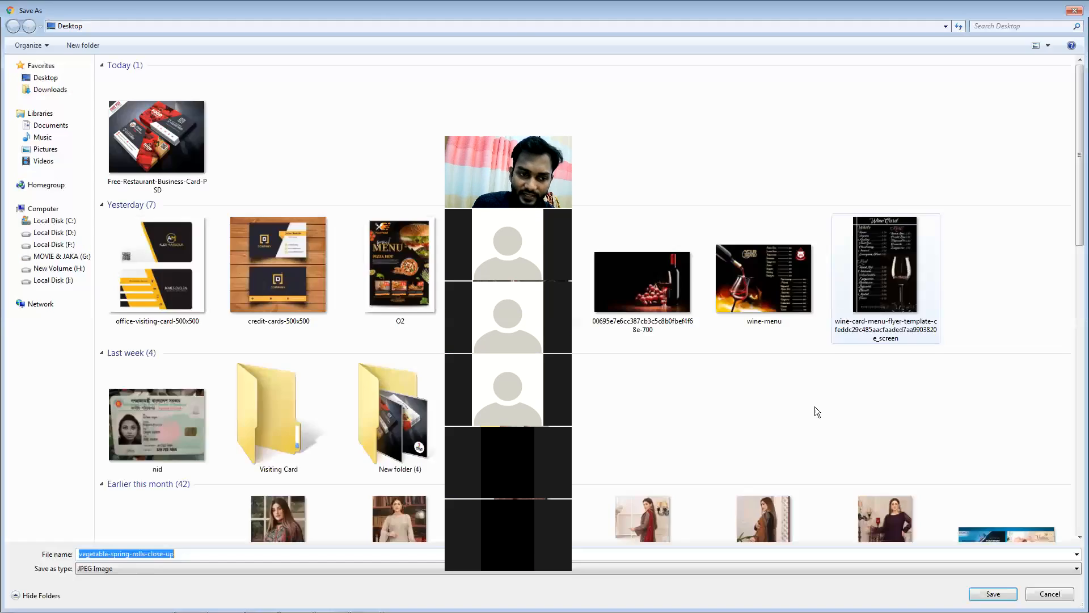
left_click(994, 593)
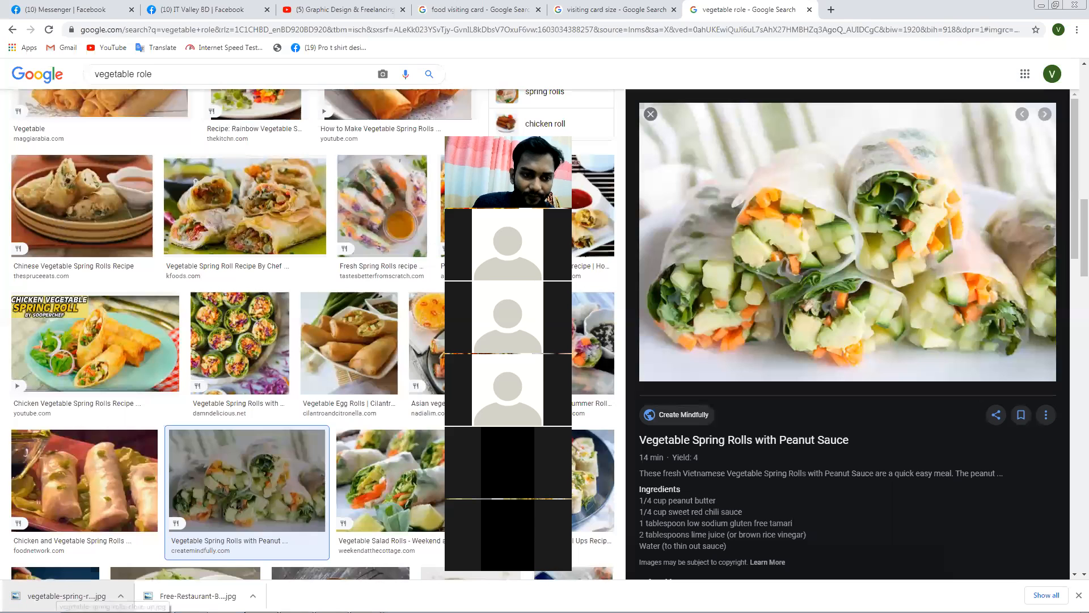
Place the downloaded spring rolls image into the Illustrator document and scale it to about 2.18 x 1.46 in below the reference image
left_click_drag(57, 591, 737, 373)
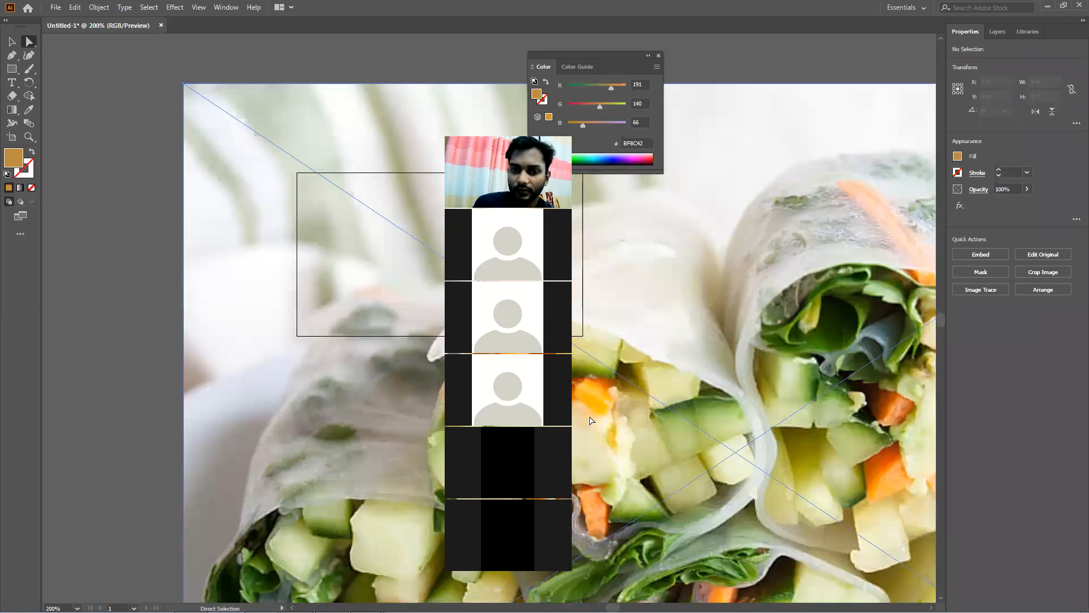
left_click(11, 41)
left_click_drag(183, 84, 647, 309)
left_click_drag(759, 445, 710, 413)
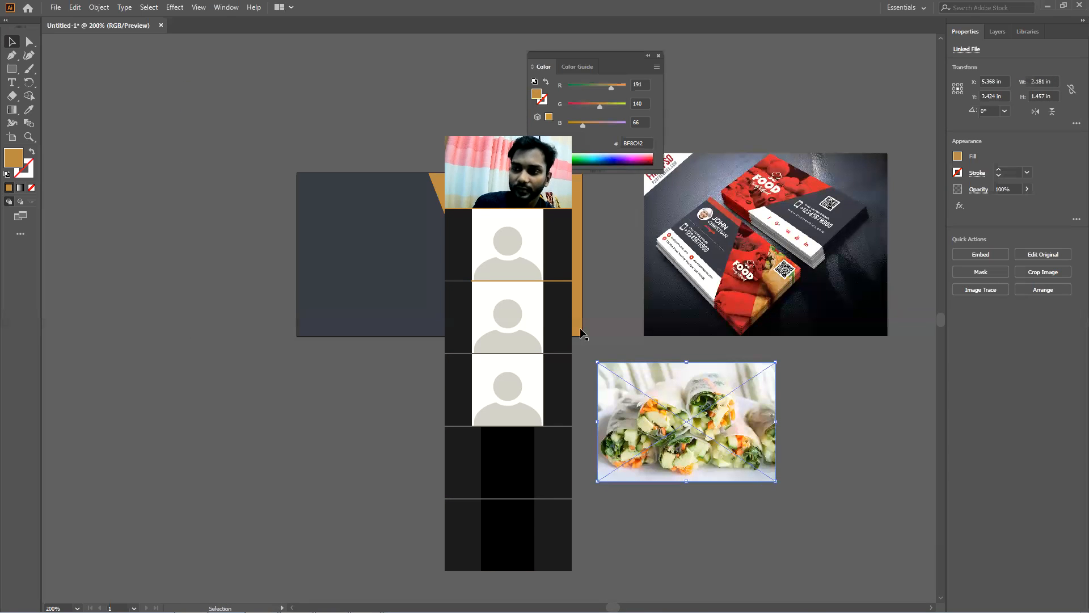
Enlarge the spring rolls image over the card's tan side to 3 x 2.004 in, and move it below the card
left_click_drag(737, 426, 566, 237)
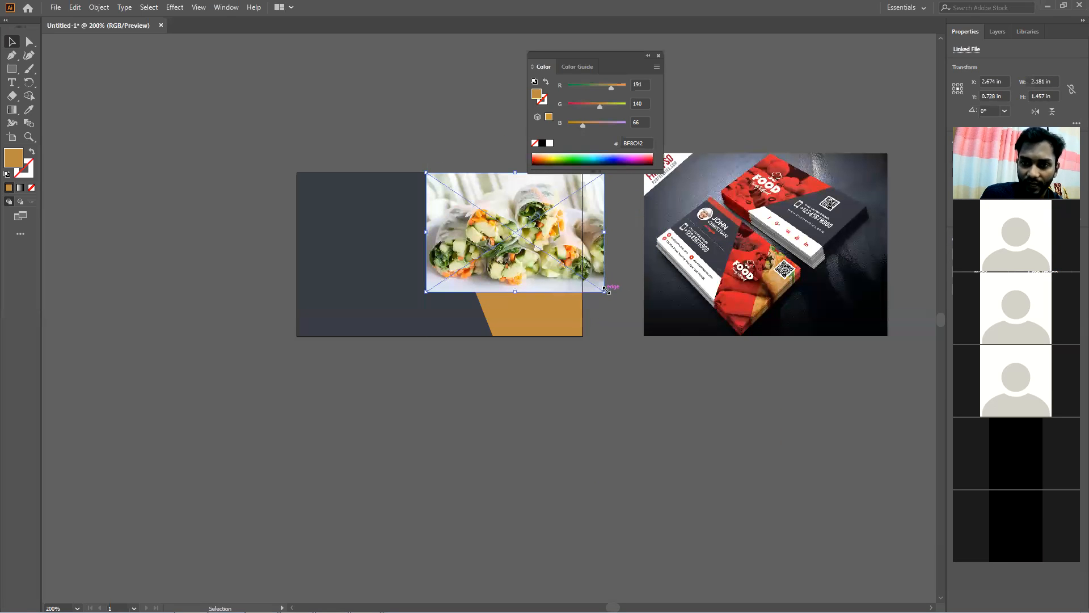
left_click_drag(606, 291, 671, 337)
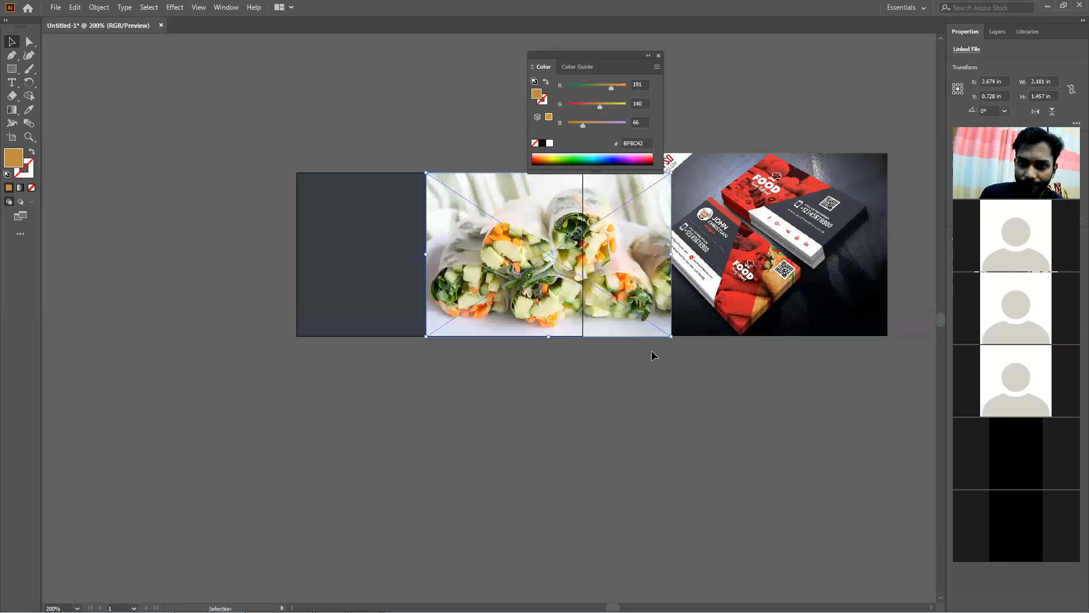
left_click(297, 442)
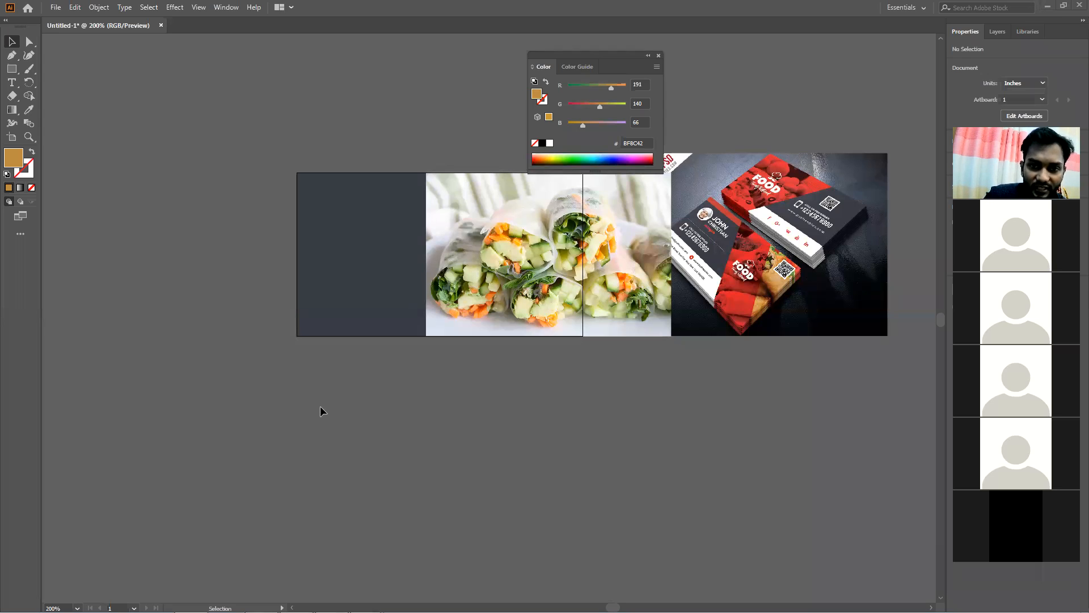
left_click_drag(579, 261, 456, 396)
left_click_drag(449, 350, 423, 430)
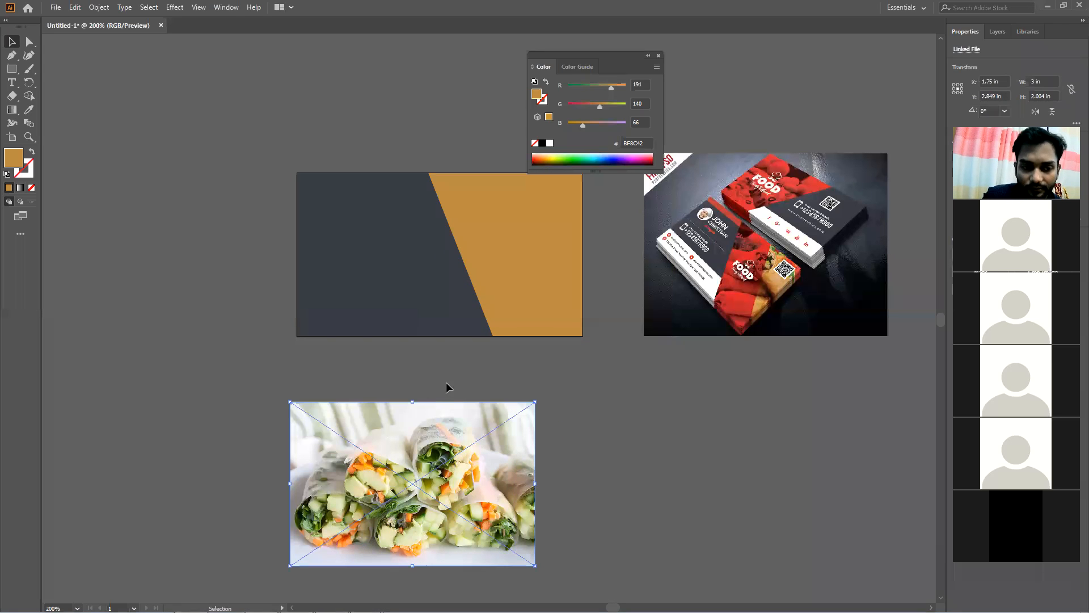
Move the tan slanted shape off the card onto the spring rolls image, and shift the image lower beneath the card
left_click_drag(338, 486, 345, 460)
left_click_drag(533, 271, 493, 473)
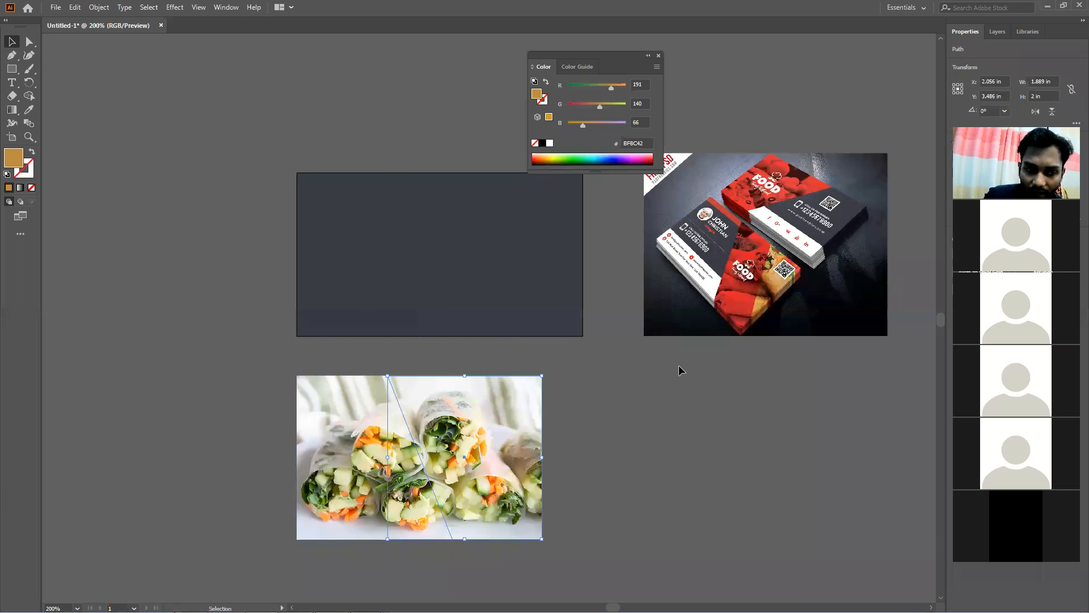
left_click_drag(339, 433, 350, 483)
left_click(588, 428)
left_click_drag(449, 475, 459, 441)
Bring the tan slanted shape to the front and position it over the middle of the spring rolls image
right_click(463, 396)
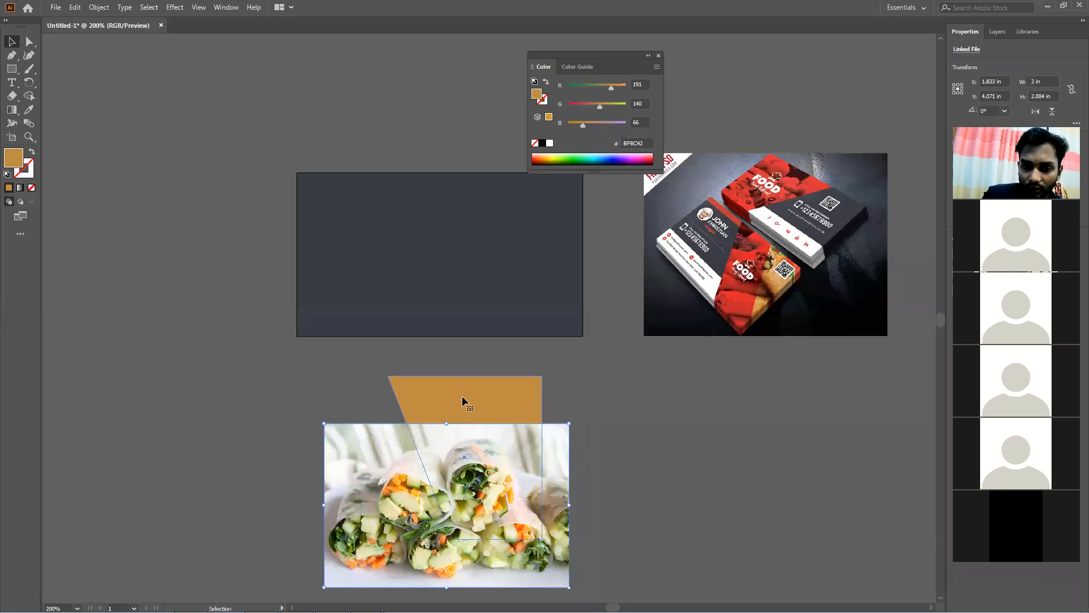
mouse_move(513, 339)
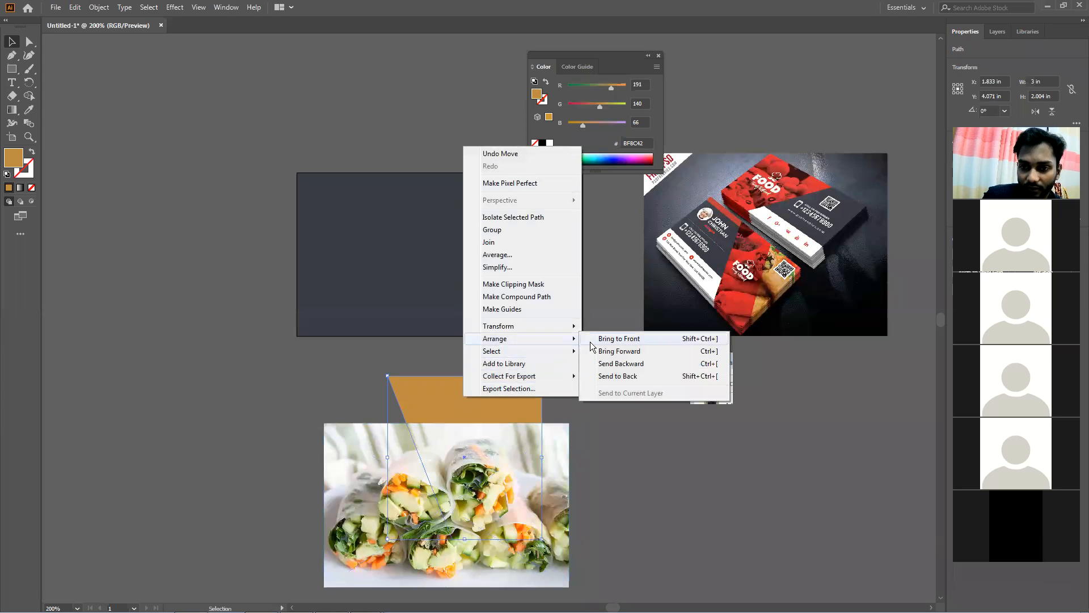
left_click(607, 339)
left_click_drag(497, 424, 454, 485)
left_click(596, 460)
left_click(609, 477)
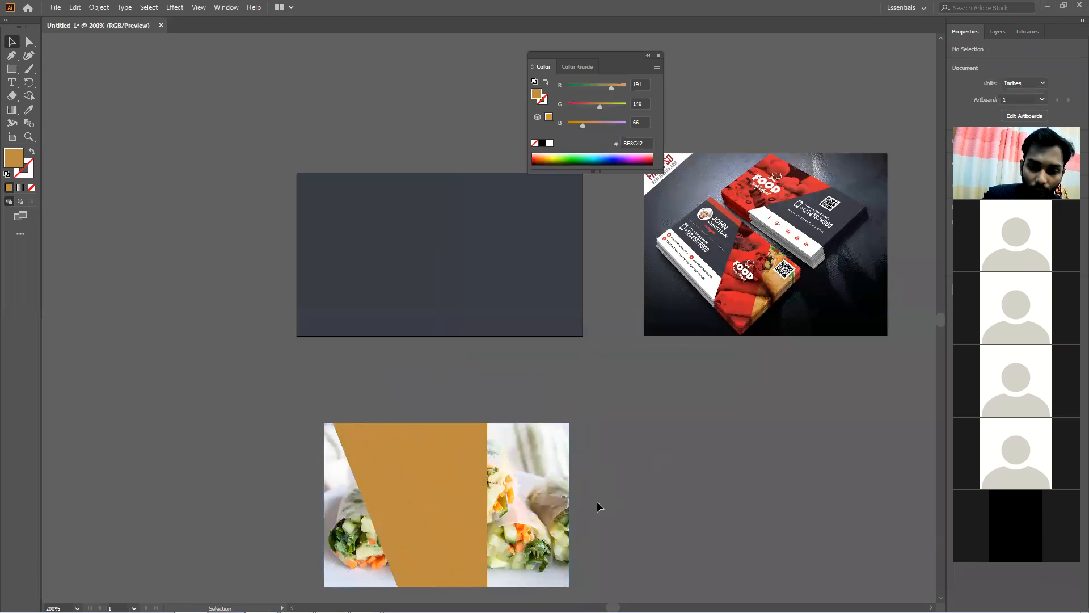
Make a clipping mask from the spring rolls image and tan shape, and place the clipped photo on the card's slanted right side
left_click(513, 492)
left_click(402, 474, "shift")
right_click(408, 468)
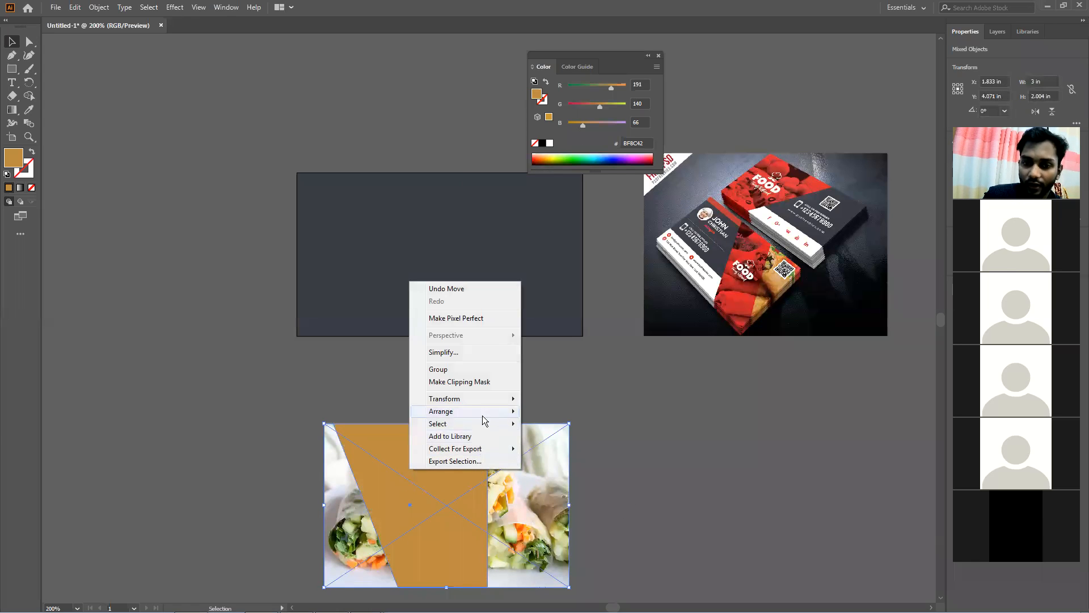
left_click(459, 381)
left_click_drag(443, 550, 540, 295)
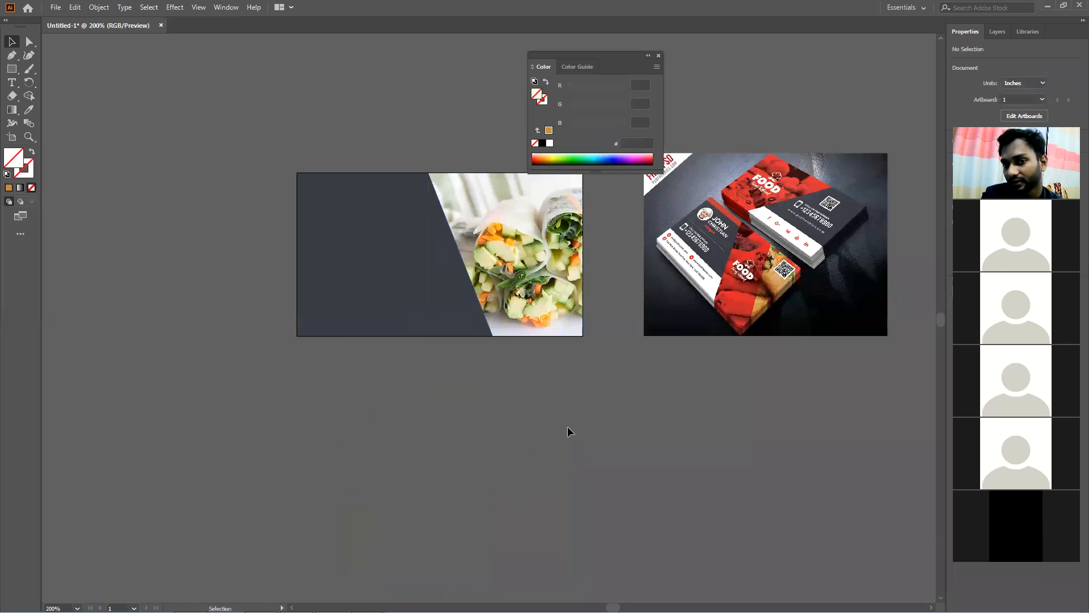
scroll(567, 427, "up", 1)
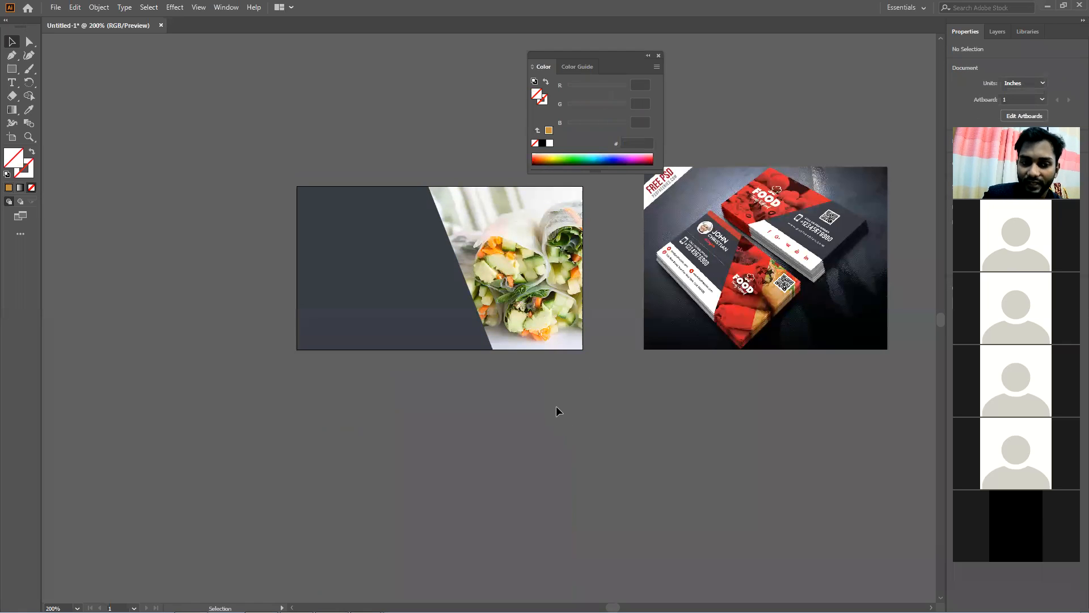
Move the clipped spring rolls photo off the card to below it and release its clipping mask
left_click(533, 301)
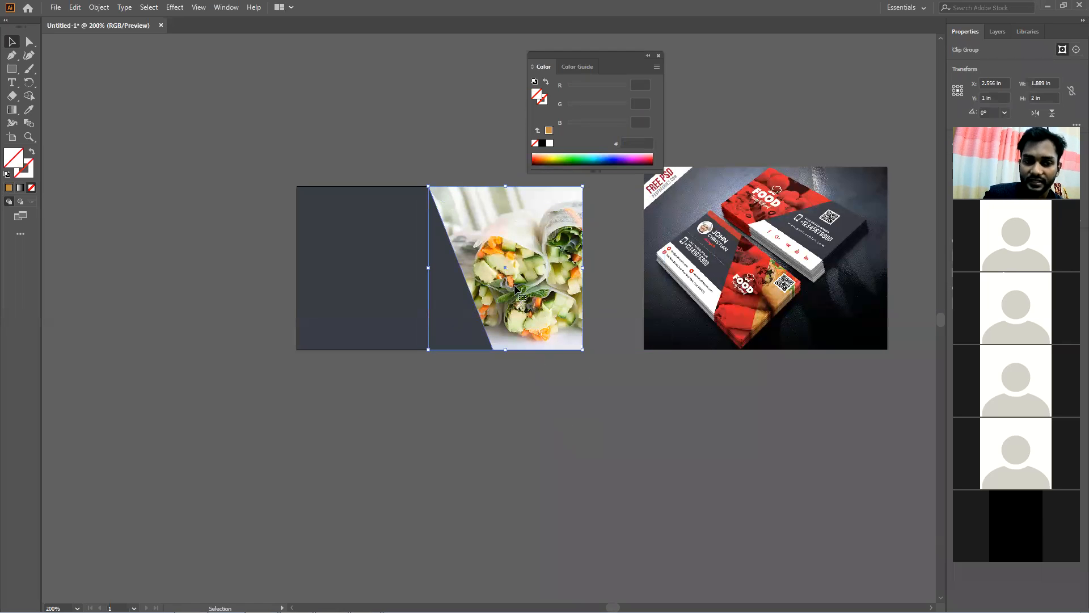
left_click_drag(514, 285, 433, 458)
right_click(434, 459)
left_click(489, 355)
Separate the released pieces, placing the spring rolls image above the card and keeping the slanted shape below it
left_click_drag(538, 445, 285, 190)
left_click(310, 278)
left_click_drag(295, 242, 336, 113)
mouse_move(129, 222)
left_mouse_down()
mouse_move(203, 185)
mouse_move(539, 504)
left_mouse_up()
Fill the slanted shape below the card with light green, RGB 220, 255, 139
left_click(618, 160)
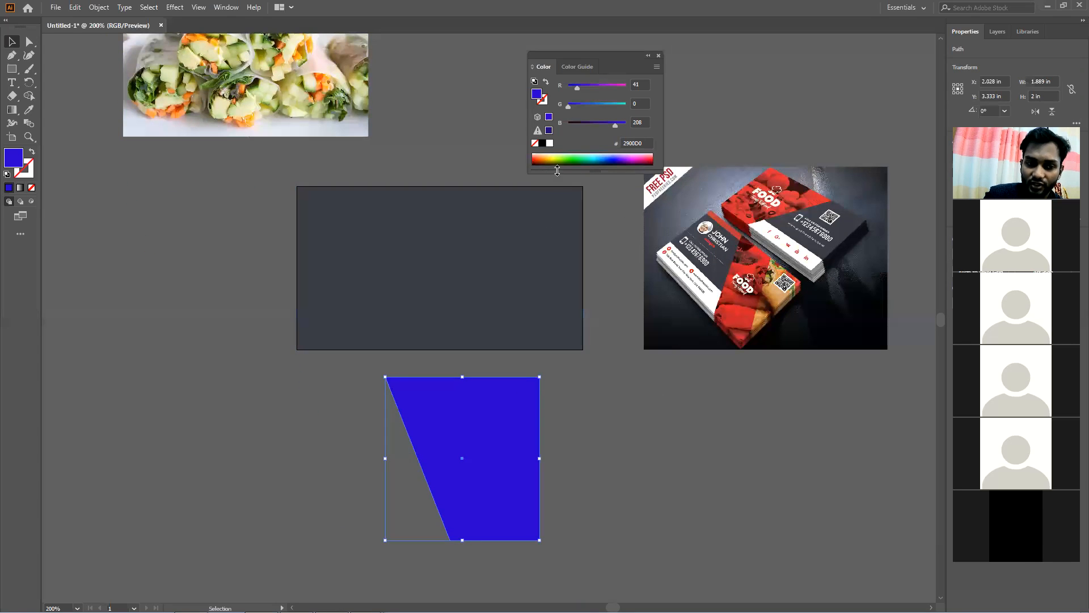
left_click(567, 156)
scroll(366, 170, "up", 1)
left_click(366, 145)
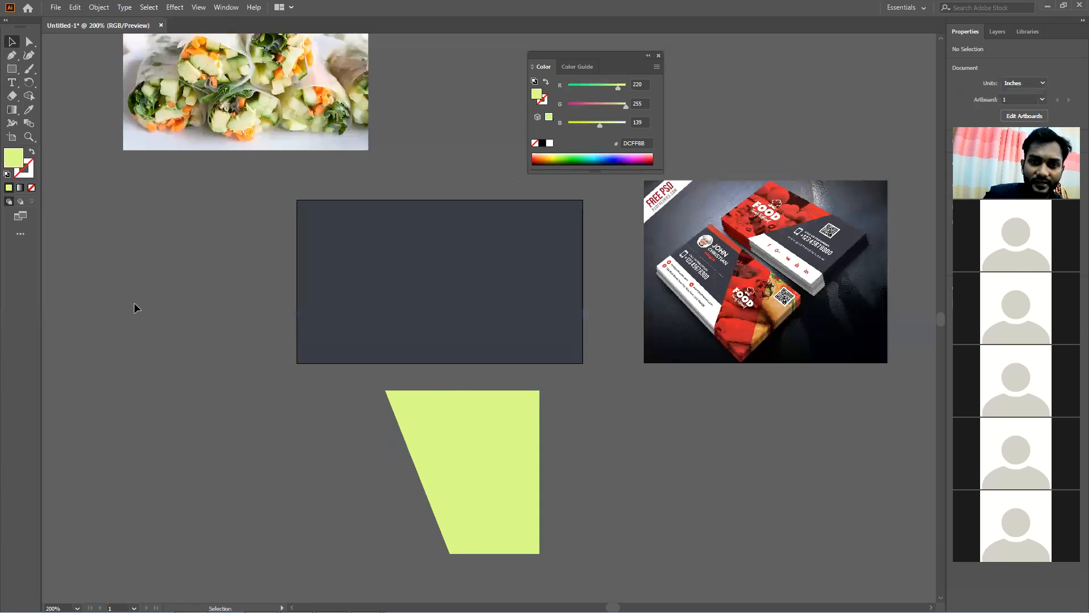
Arrange the spring rolls image and the light green slanted shape side by side below the card
left_click_drag(260, 134, 195, 512)
mouse_move(443, 473)
left_mouse_down()
mouse_move(468, 482)
mouse_move(441, 476)
mouse_move(426, 496)
mouse_move(367, 492)
mouse_move(450, 489)
mouse_move(377, 486)
mouse_move(432, 492)
left_mouse_up()
left_click_drag(267, 502, 274, 482)
left_click_drag(401, 499, 419, 471)
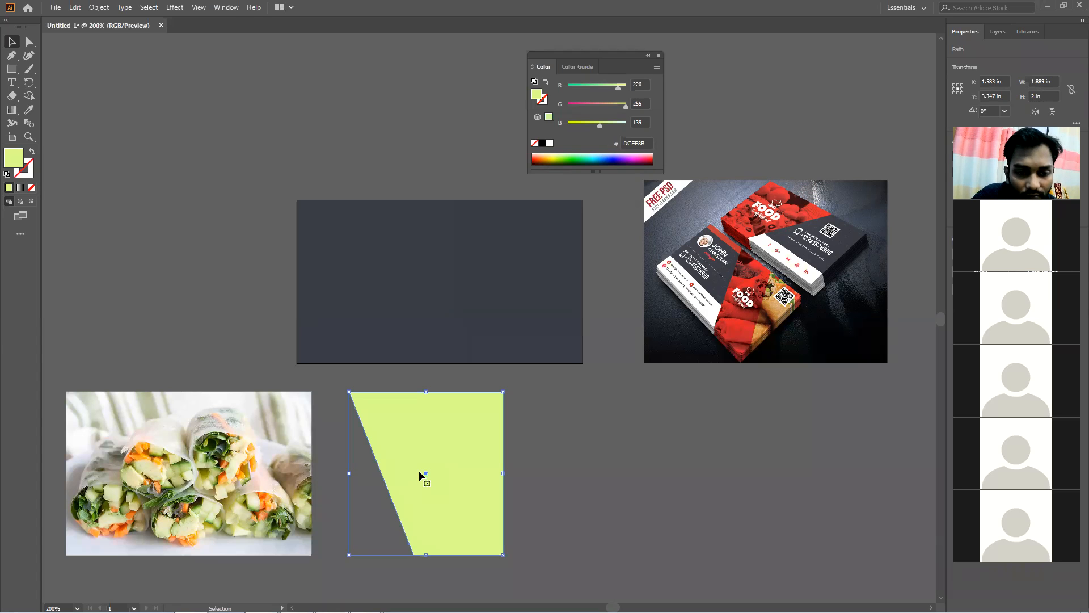
Delete the spring rolls image and the light green shape, and move the business card reference image slightly up
left_click_drag(631, 494, 164, 433)
key("Delete")
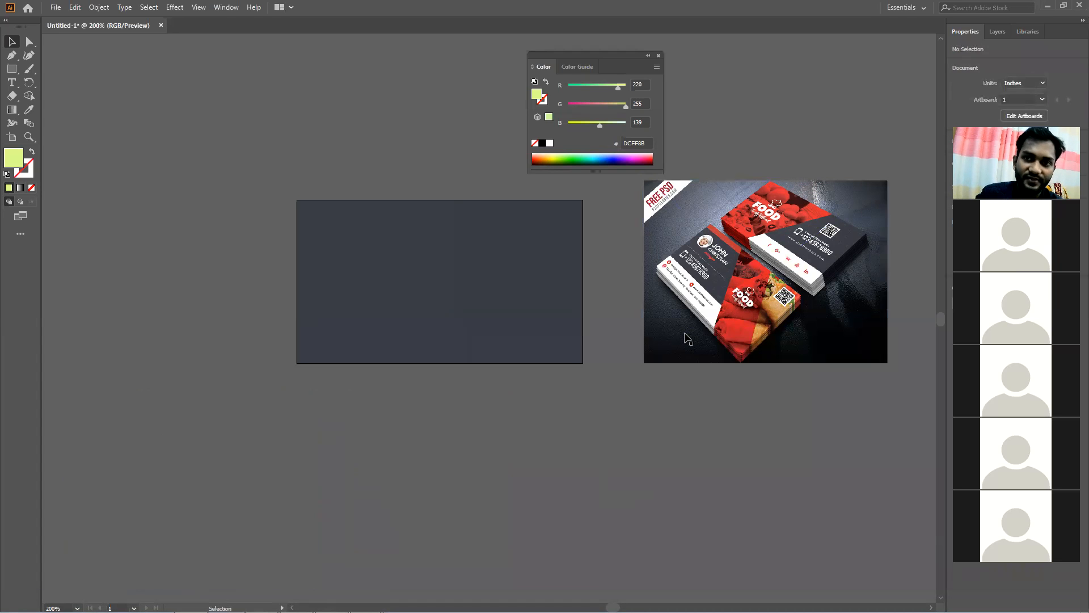
left_click(707, 228)
left_click_drag(708, 288, 718, 262)
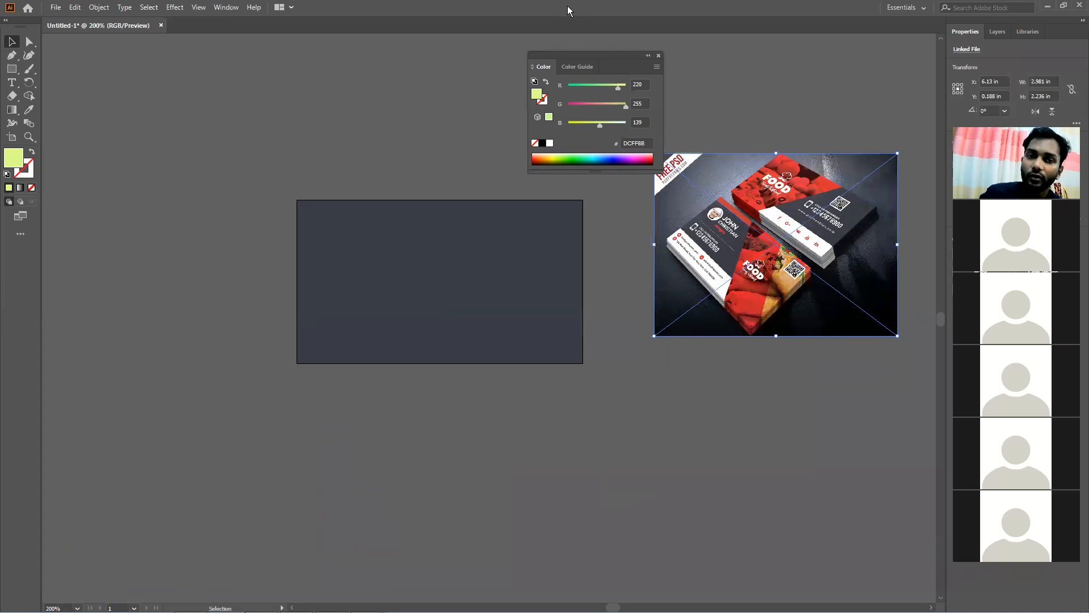
Switch to the vegetable roll image results in Chrome and look through the pictures and related images for another food photo
double_click(567, 6)
left_click(475, 120)
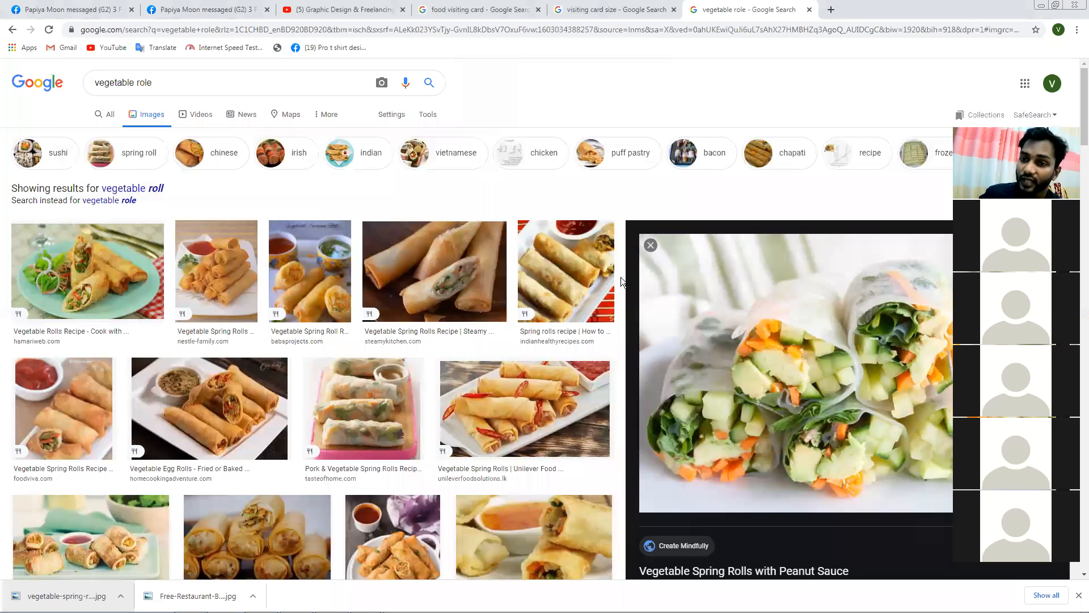
scroll(690, 377, "down", 3)
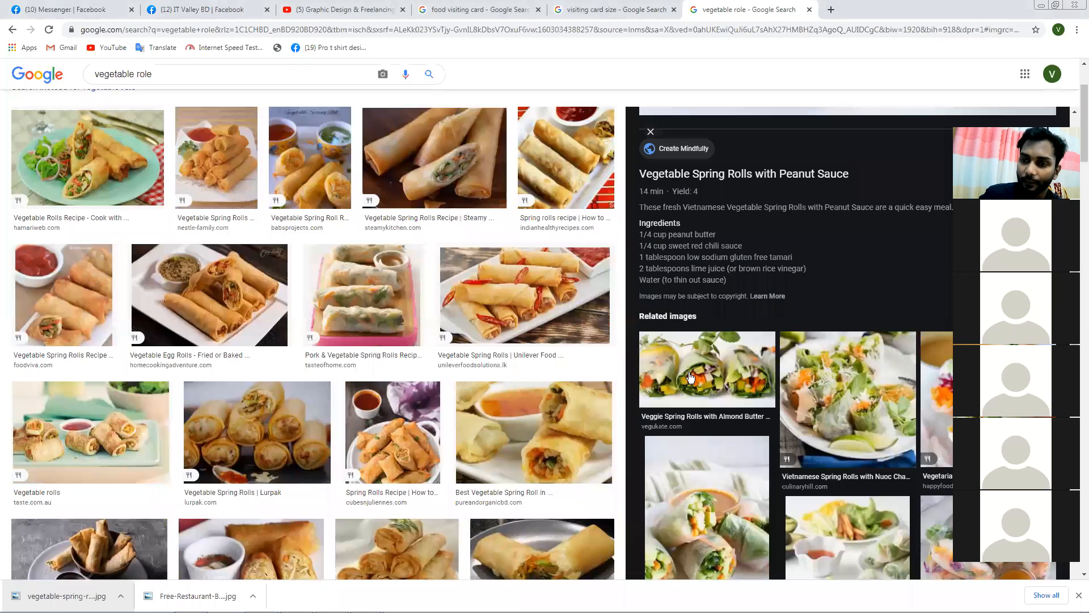
left_click(716, 522)
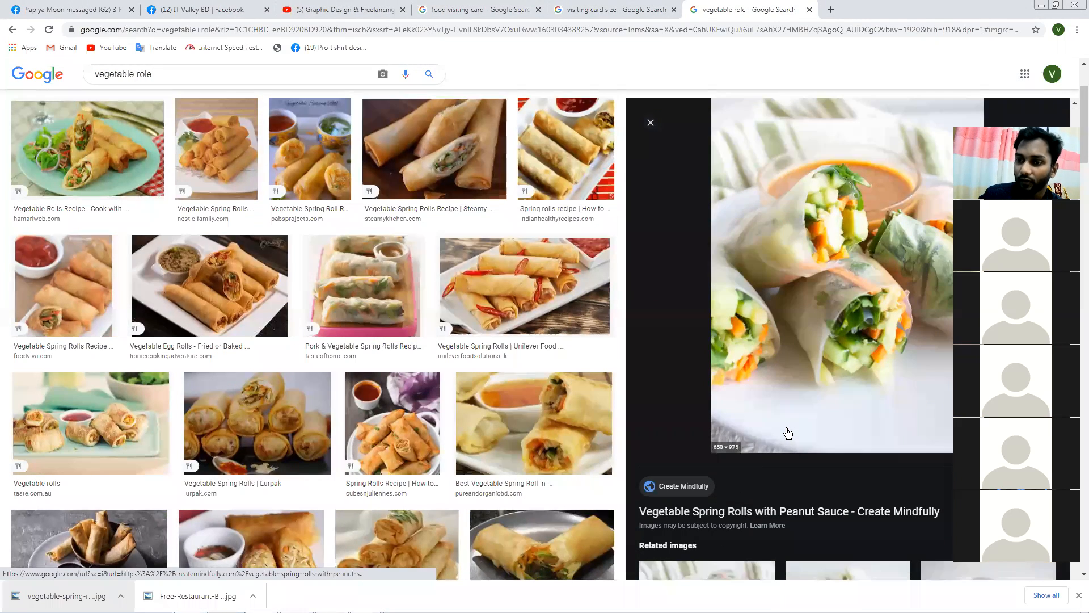
scroll(745, 372, "down", 7)
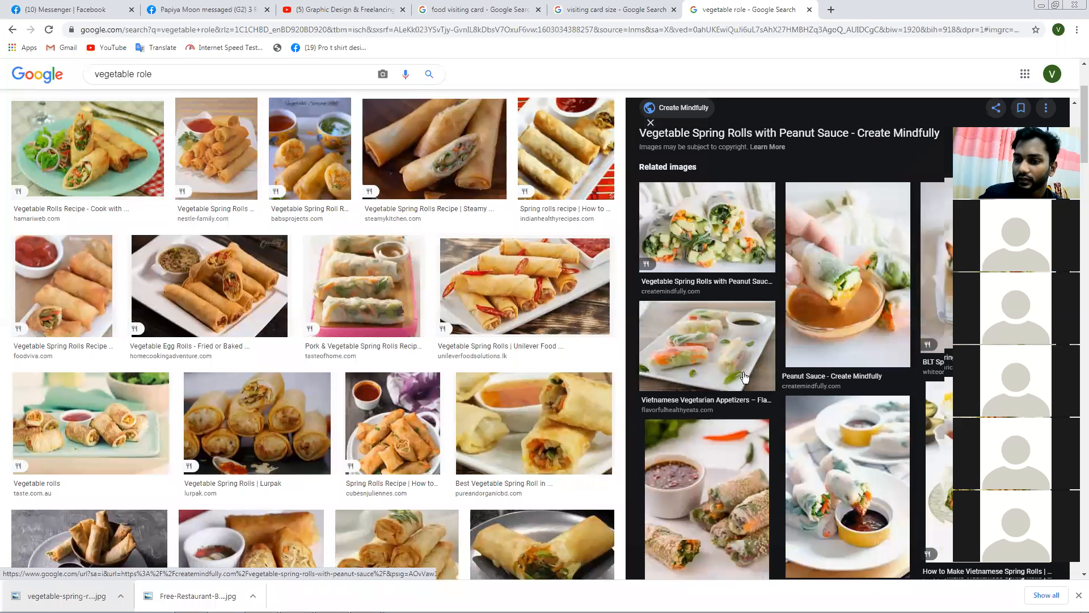
scroll(803, 448, "down", 3)
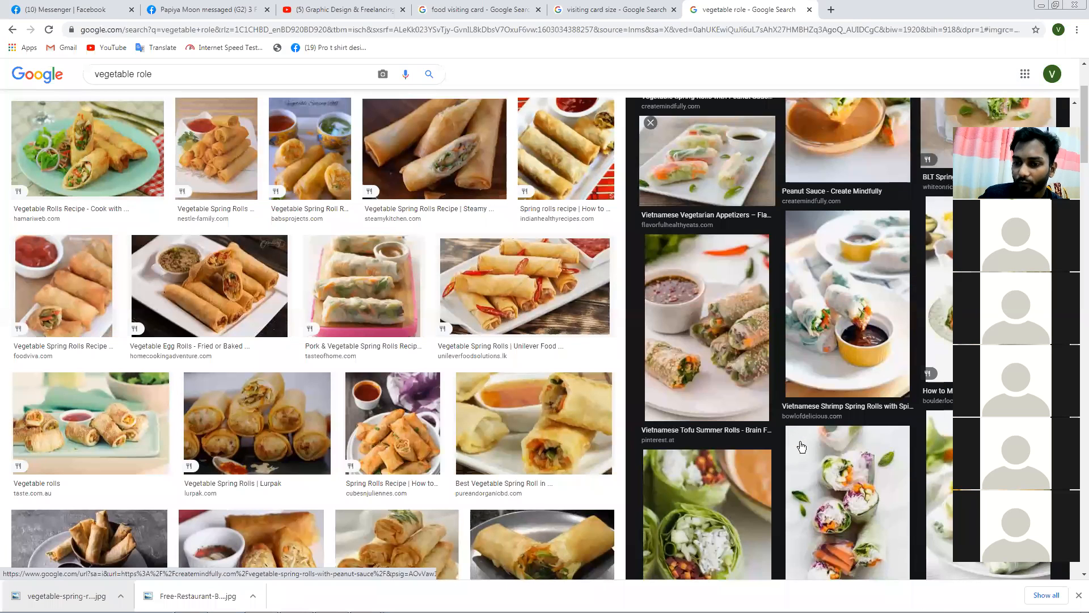
scroll(591, 386, "down", 3)
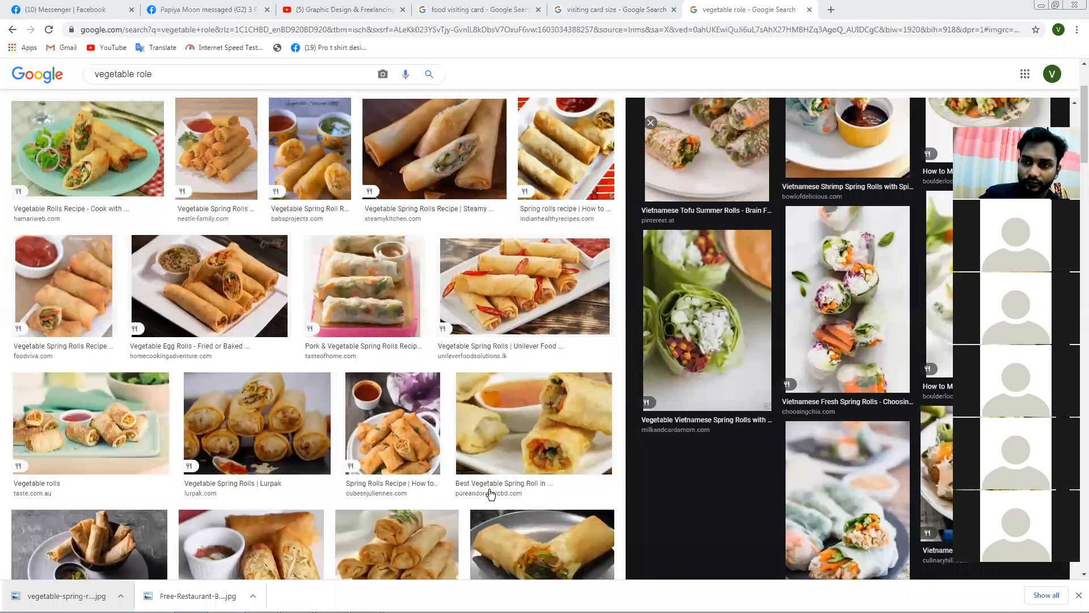
key("Right")
scroll(466, 469, "down", 3)
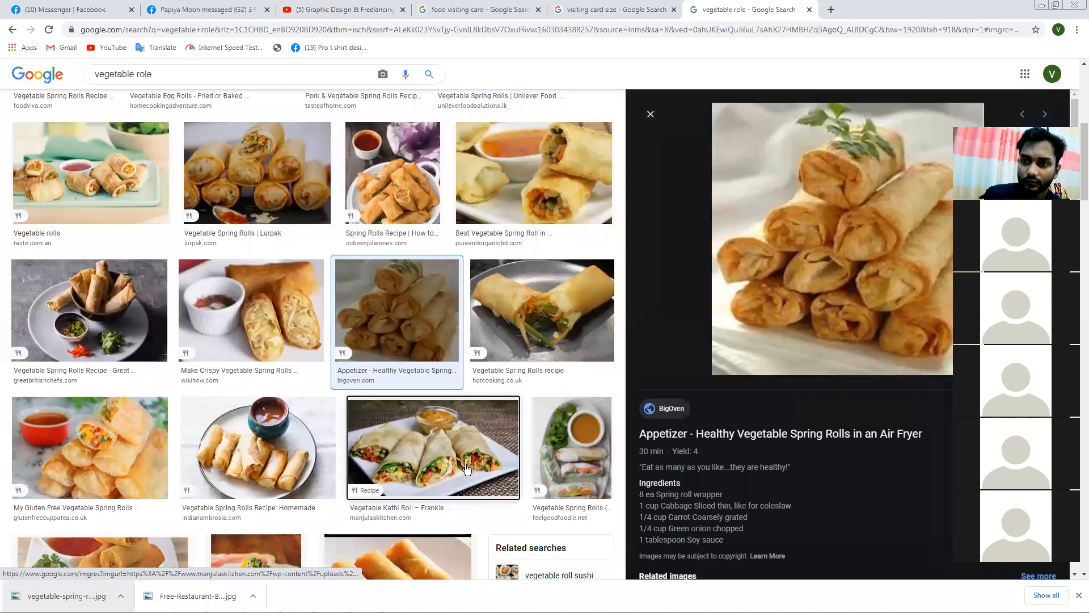
Open the Vegetable Kathi roll picture from the image results and save it to the desktop as vegetable_kathi_roll
left_click(467, 467)
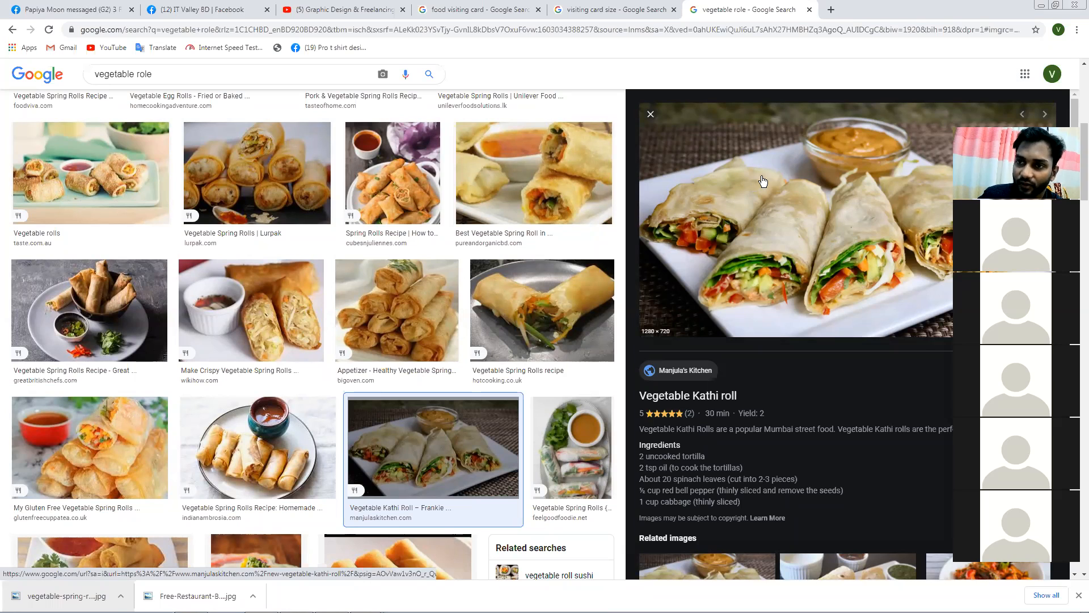
right_click(763, 181)
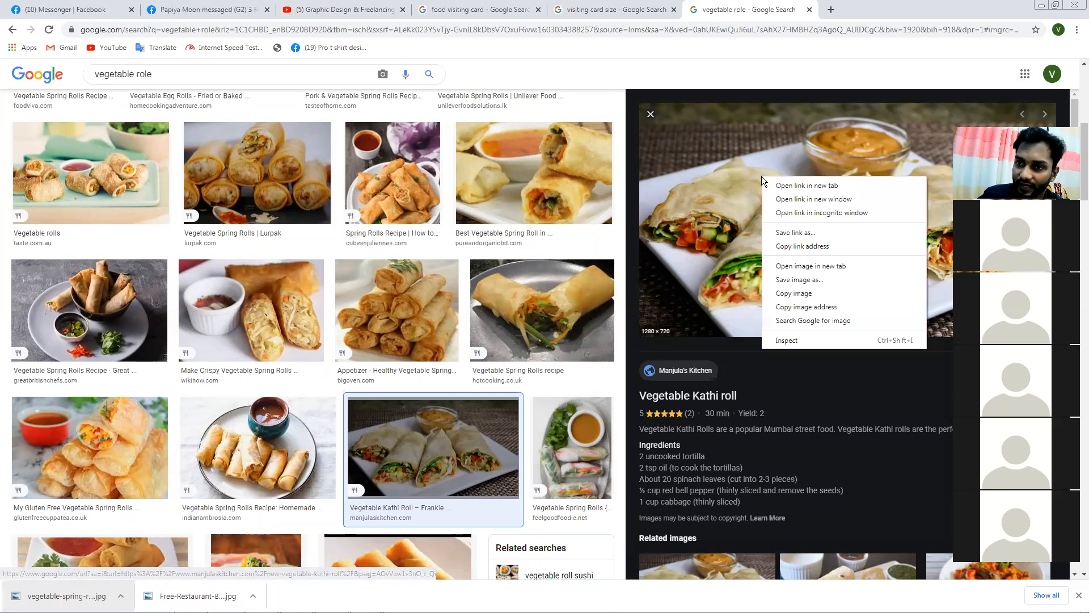
left_click(818, 280)
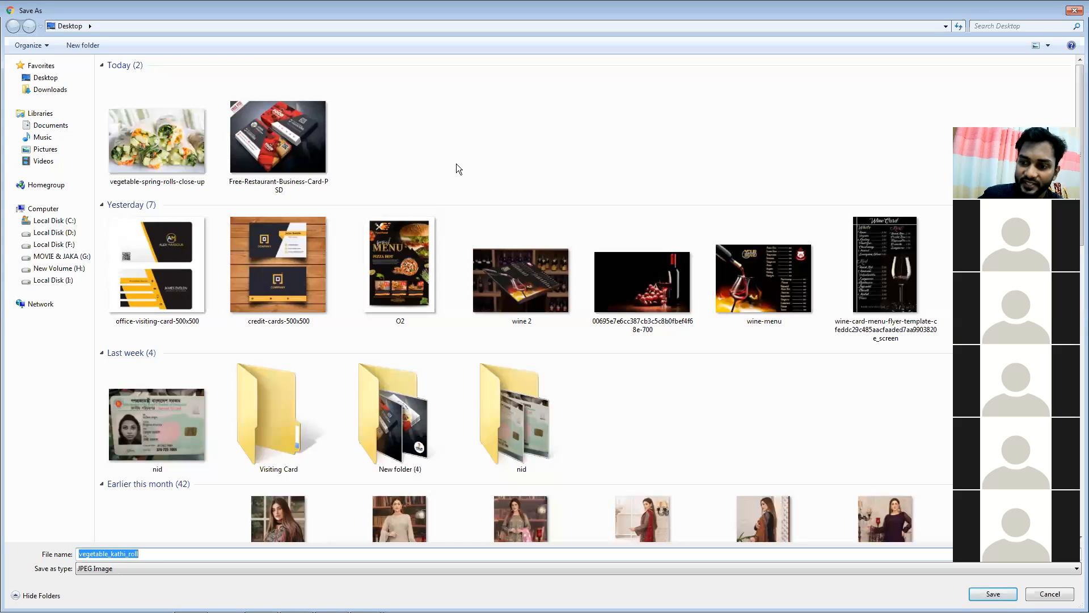
left_click(972, 590)
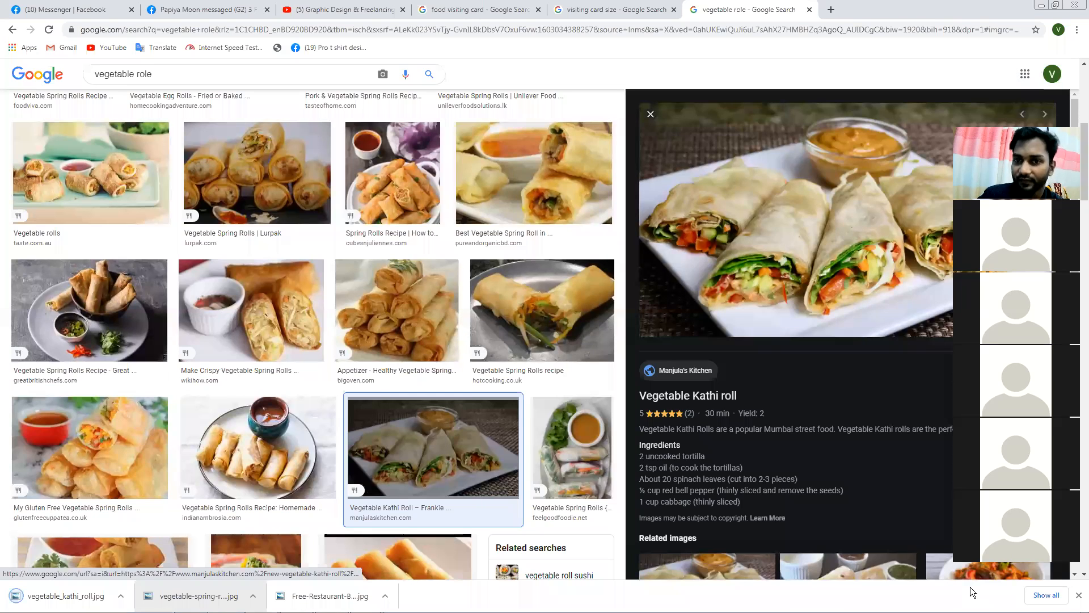
Switch back to Illustrator and place the vegetable_kathi_roll image from the desktop into the card document
left_click(1042, 5)
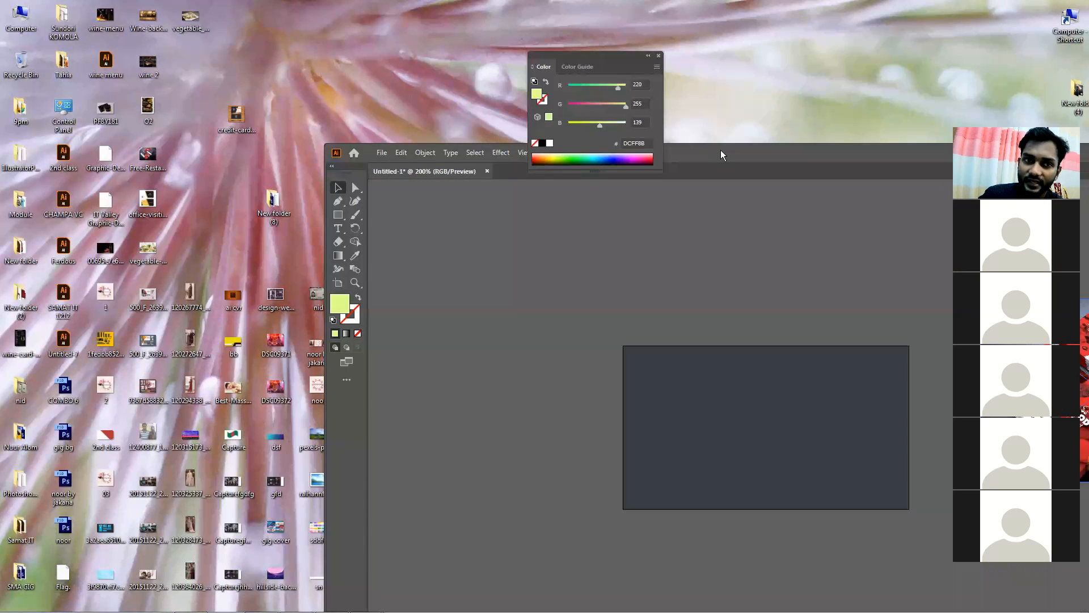
left_click_drag(721, 155, 694, 102)
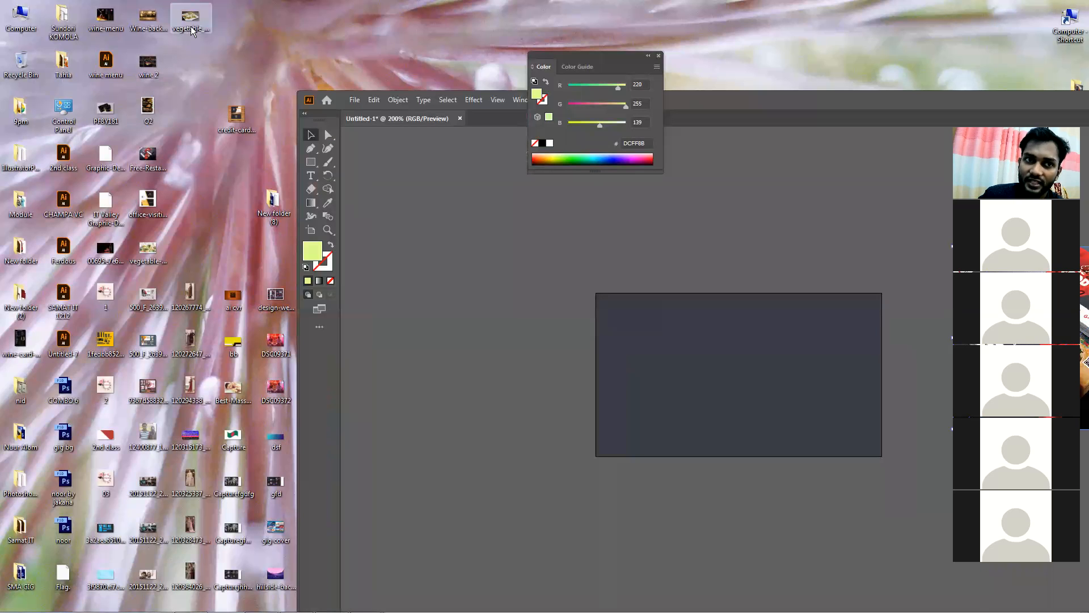
left_click_drag(192, 23, 399, 208)
left_click_drag(680, 375, 770, 439)
left_click_drag(754, 389, 766, 422)
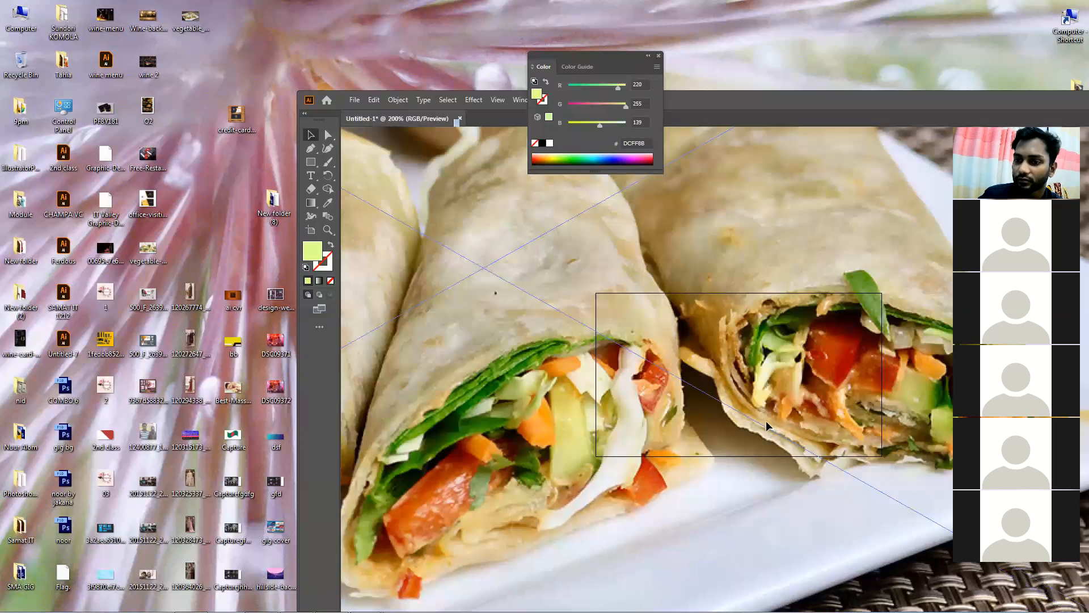
left_click_drag(732, 158, 757, 202)
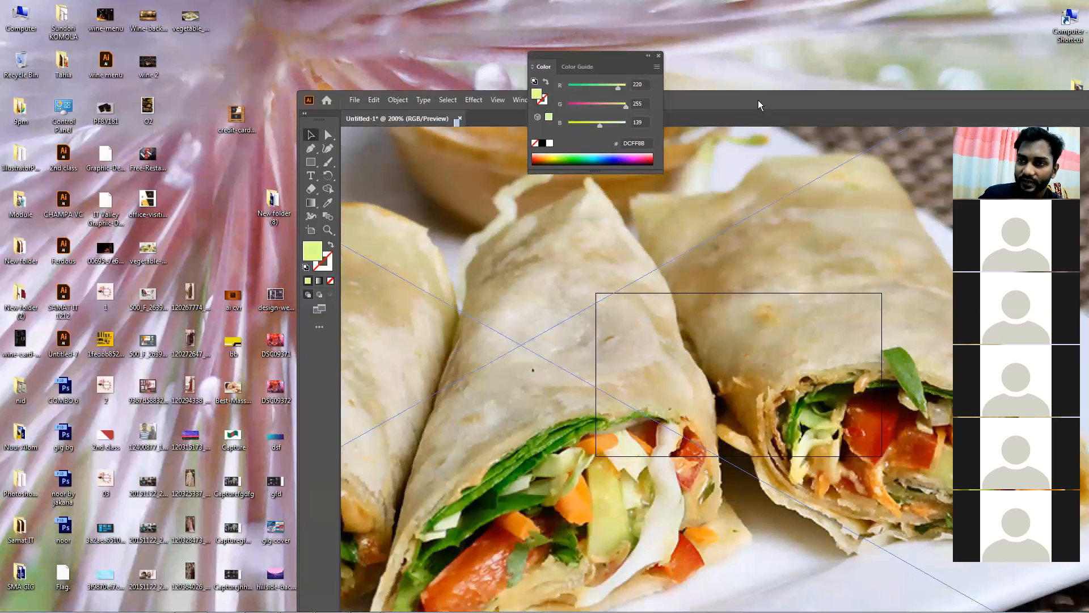
double_click(762, 99)
Scale the kathi roll image down to about 5.654 x 3.181 in and move it clear of the card, below the artboard
scroll(766, 220, "down", 1)
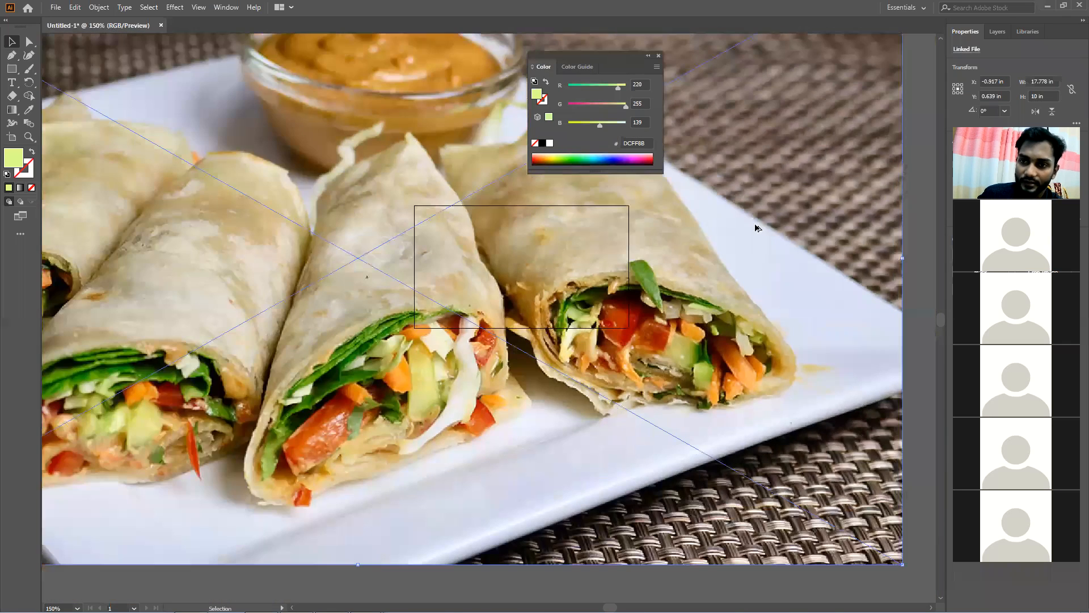
scroll(759, 224, "down", 2)
left_click_drag(759, 224, 655, 394)
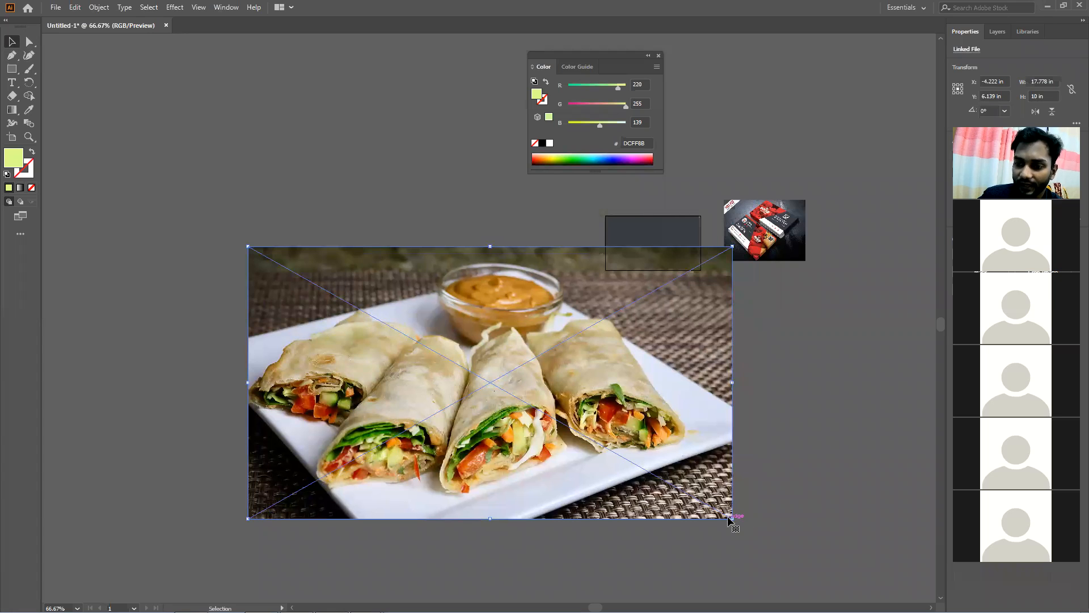
left_click_drag(732, 518, 408, 223)
left_click(552, 358)
left_click(403, 255)
left_click_drag(347, 198, 766, 438)
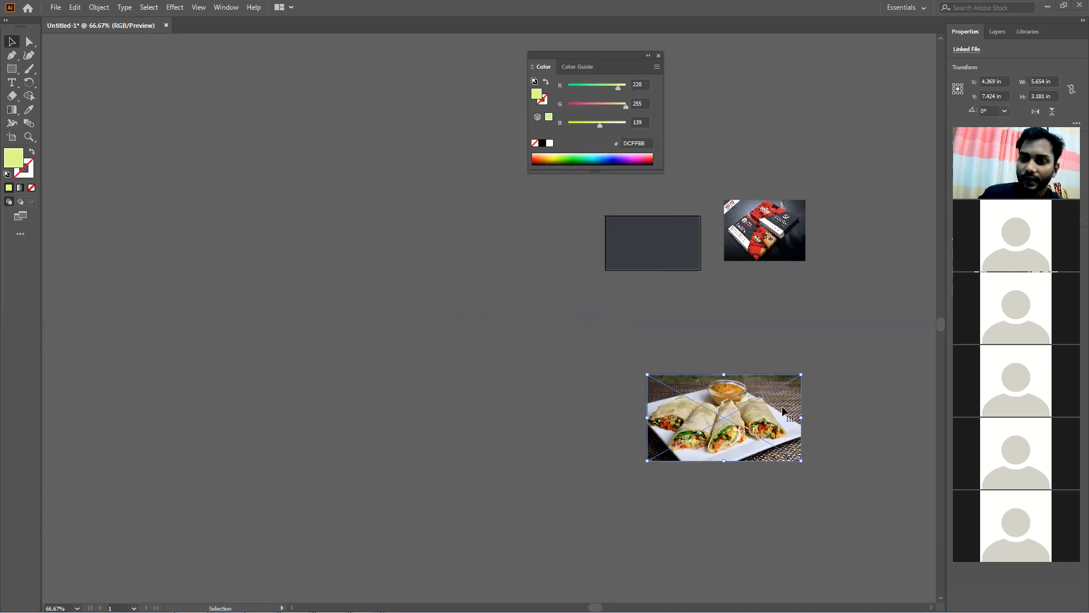
left_click_drag(786, 377, 821, 368)
left_click(609, 363)
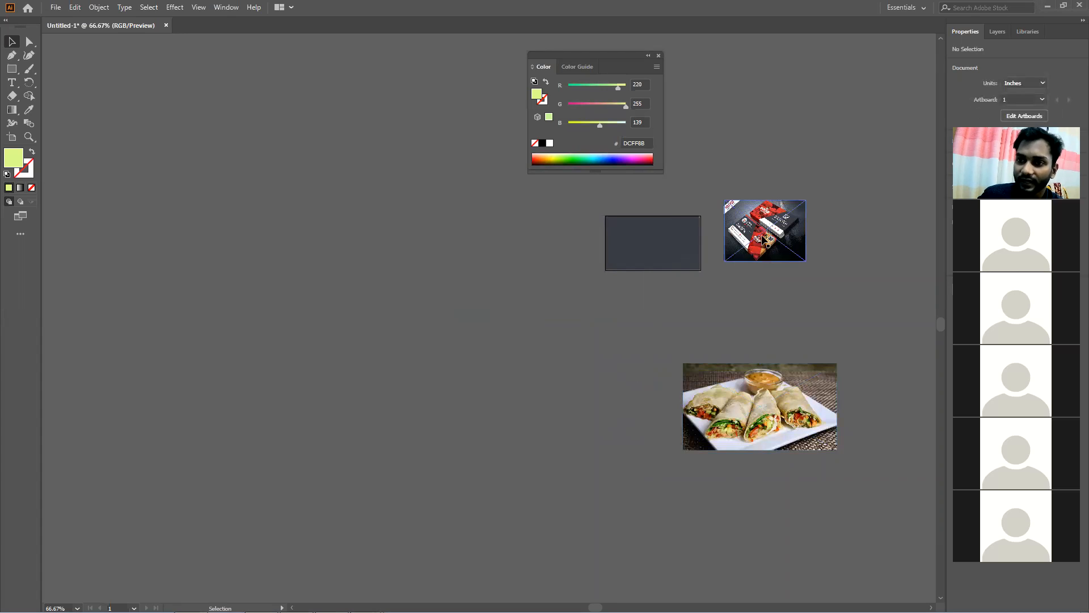
Move the kathi roll image closer to the card, directly below the reference image at about X 6.855, Y 4.757 in
left_click_drag(715, 444, 725, 444)
scroll(641, 353, "up", 1)
left_click_drag(707, 262, 537, 337)
scroll(626, 314, "up", 1)
left_click_drag(668, 389, 676, 338)
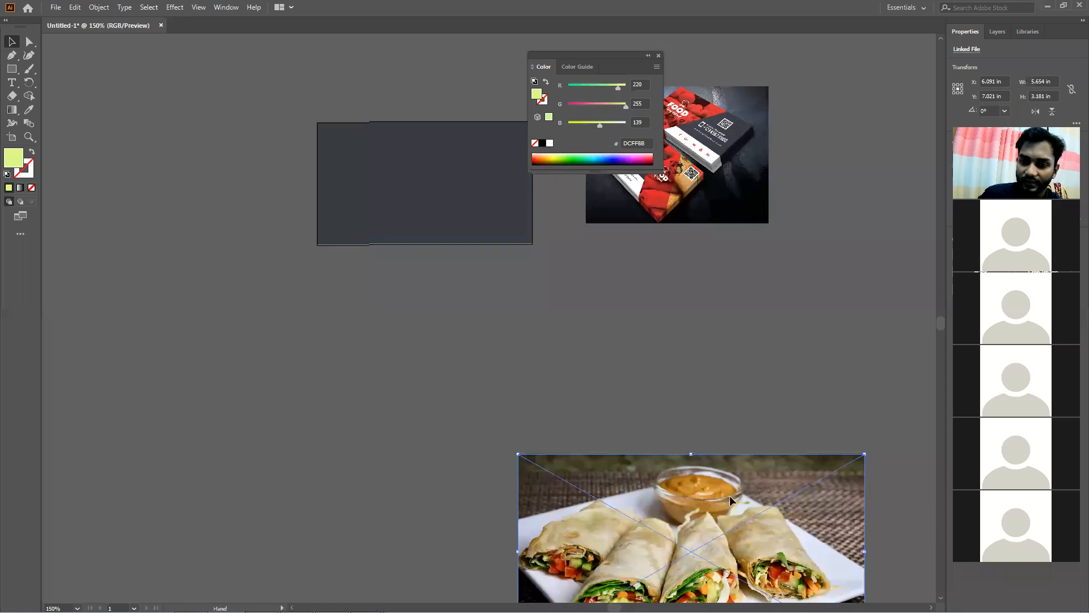
left_click_drag(729, 495, 776, 356)
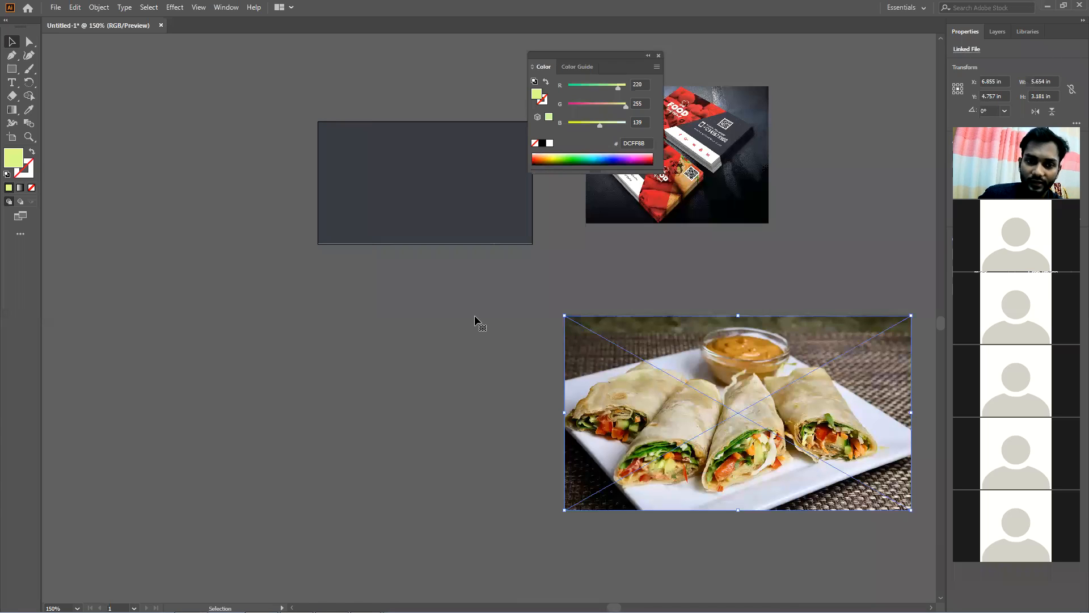
Draw a 1.5 x 2 in light-green rectangle at the right end of the dark card and close the color controls
left_click(12, 68)
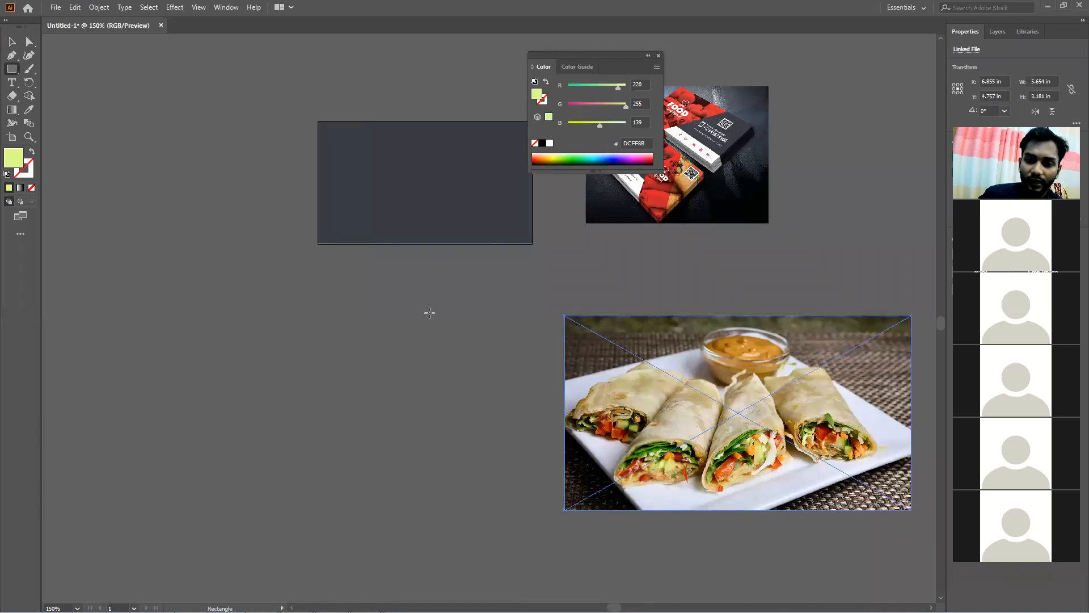
left_click_drag(441, 121, 533, 245)
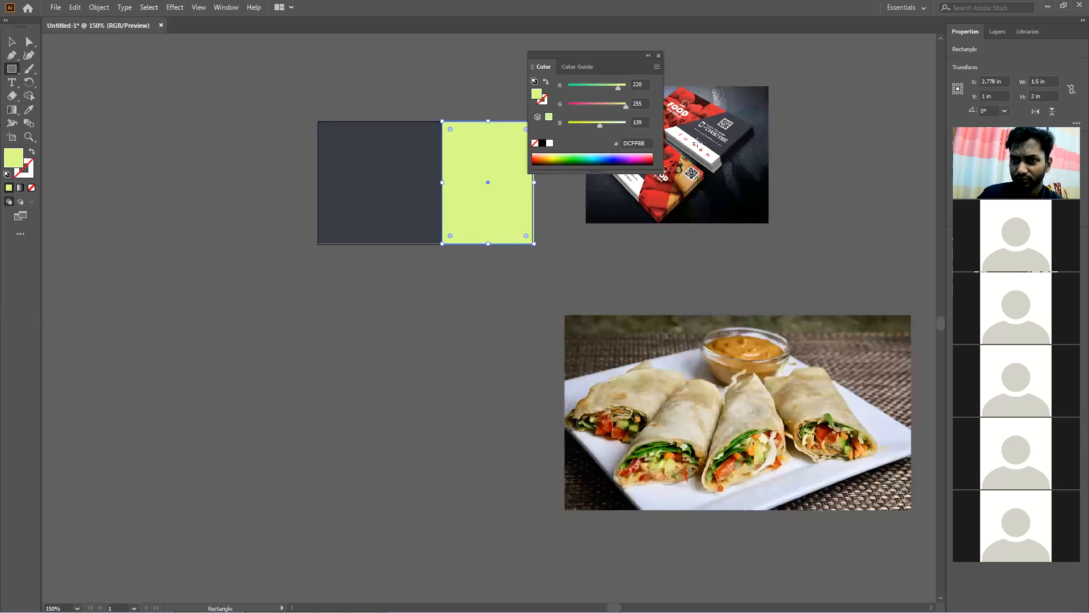
left_click(658, 56)
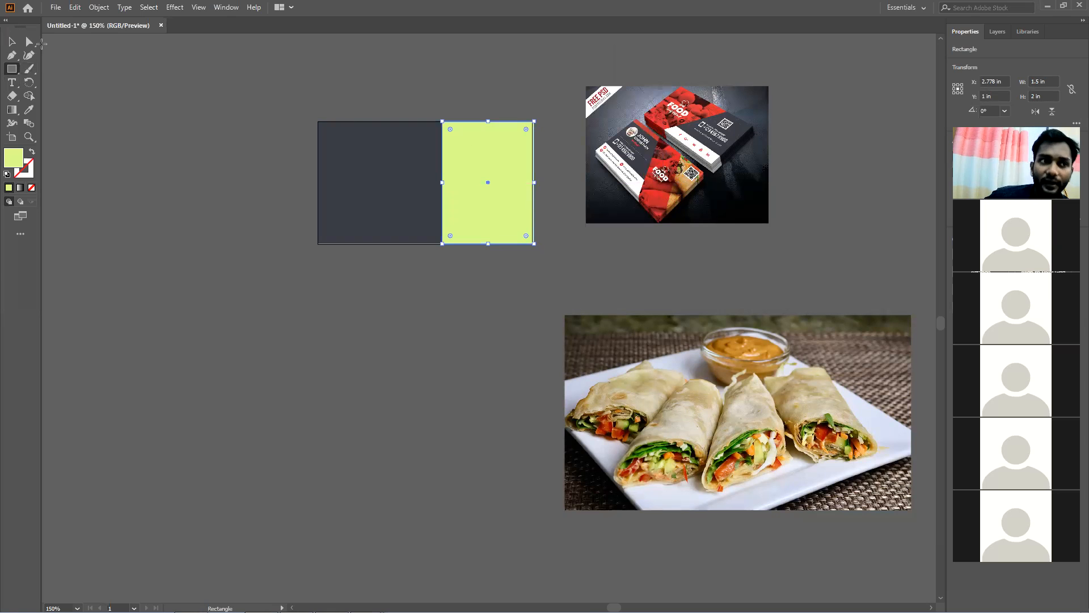
left_click(13, 43)
left_click(464, 270)
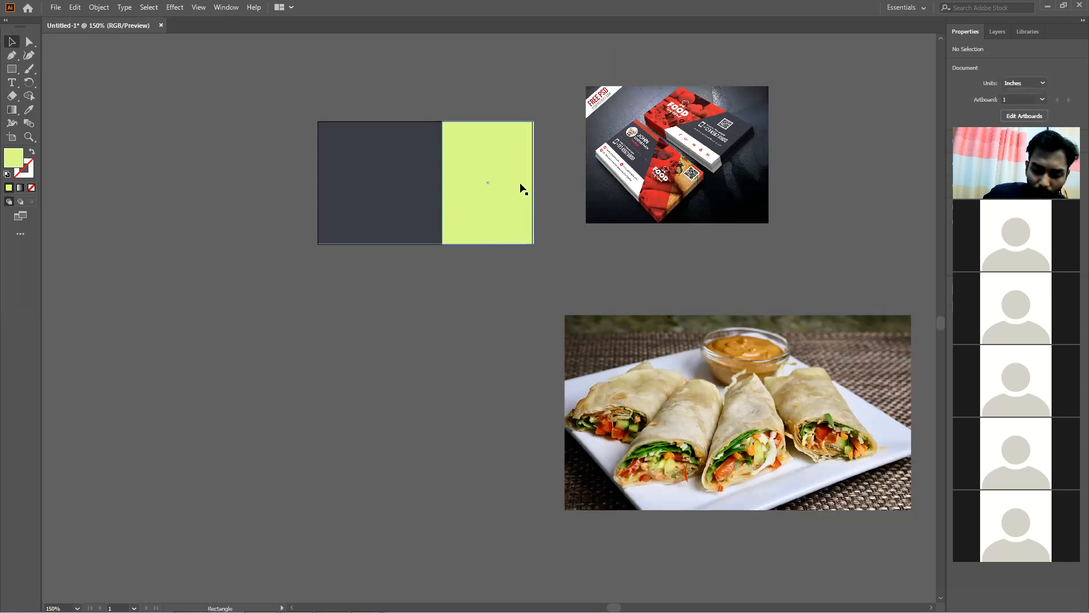
Nudge the green rectangle flush with the card's right edge, at X 2.75 in, Y 1 in
scroll(523, 188, "up", 3)
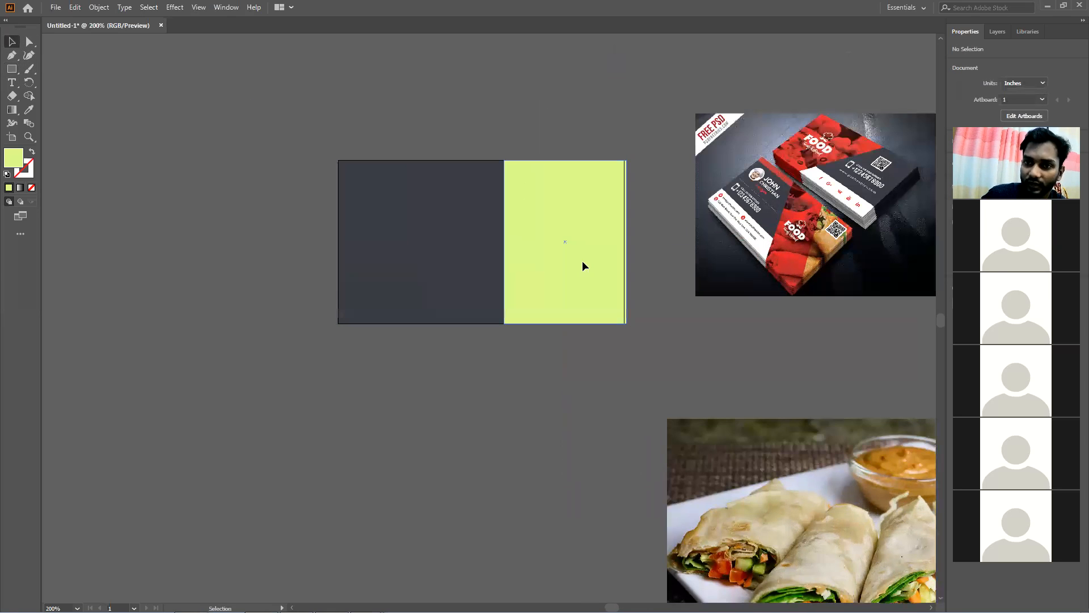
left_click_drag(583, 261, 582, 265)
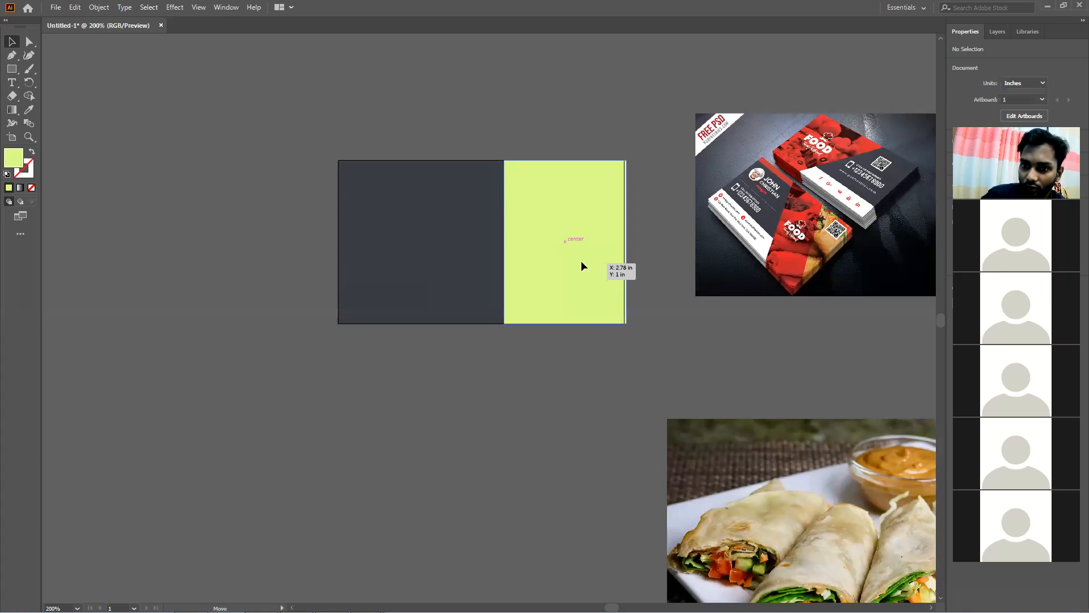
left_click_drag(581, 262, 578, 260)
left_click(595, 273)
key("Right")
key("Right")
key("Right")
key("Right")
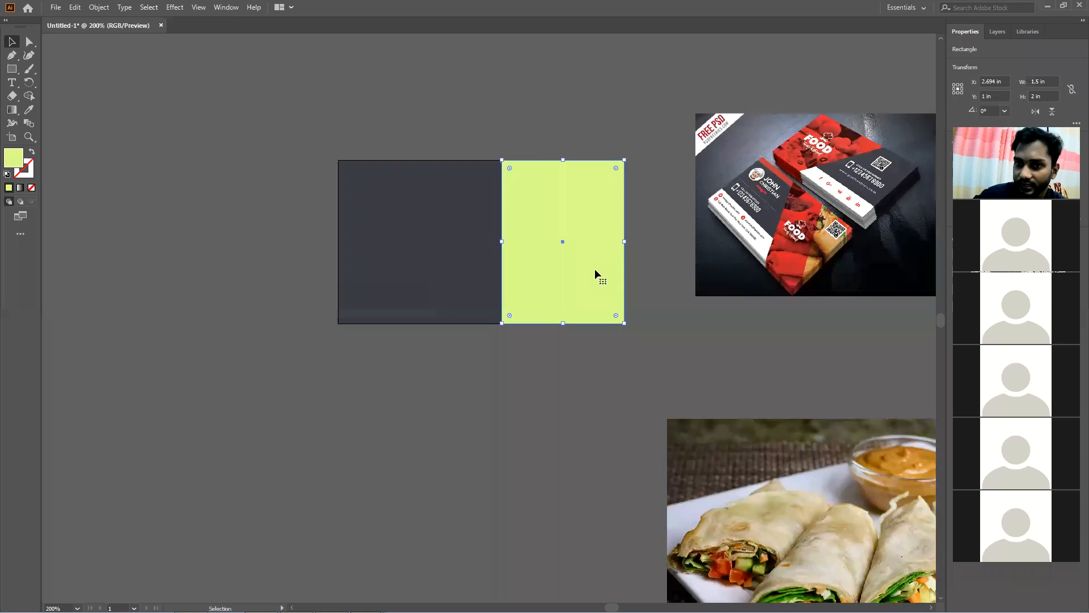
left_click(631, 346)
Slant the green rectangle's left edge by moving its upper-left corner outward and its lower-left corner inward
left_click(584, 302)
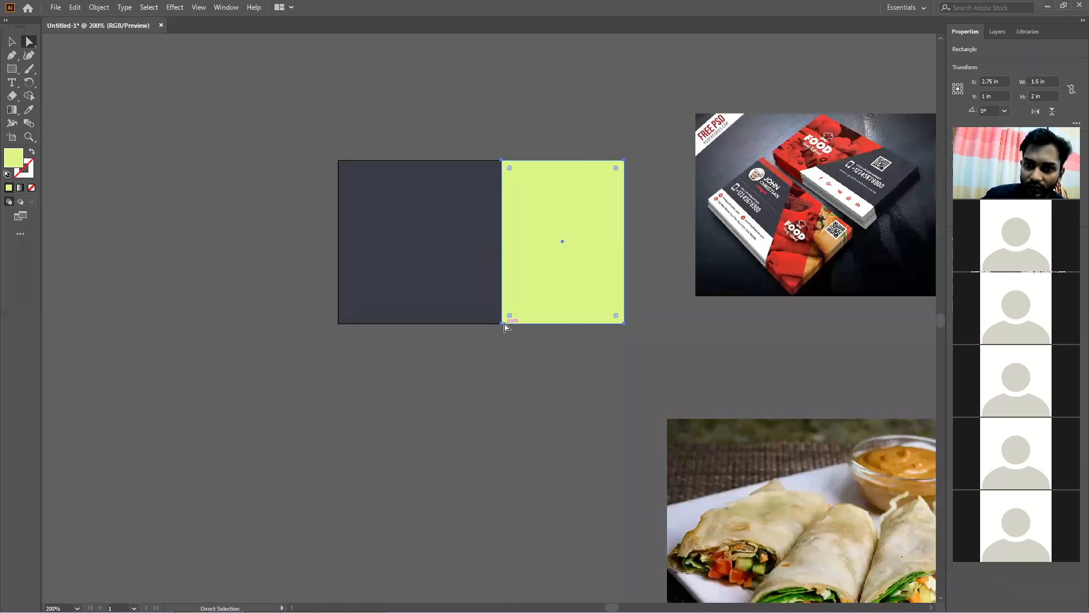
left_click_drag(501, 324, 529, 324)
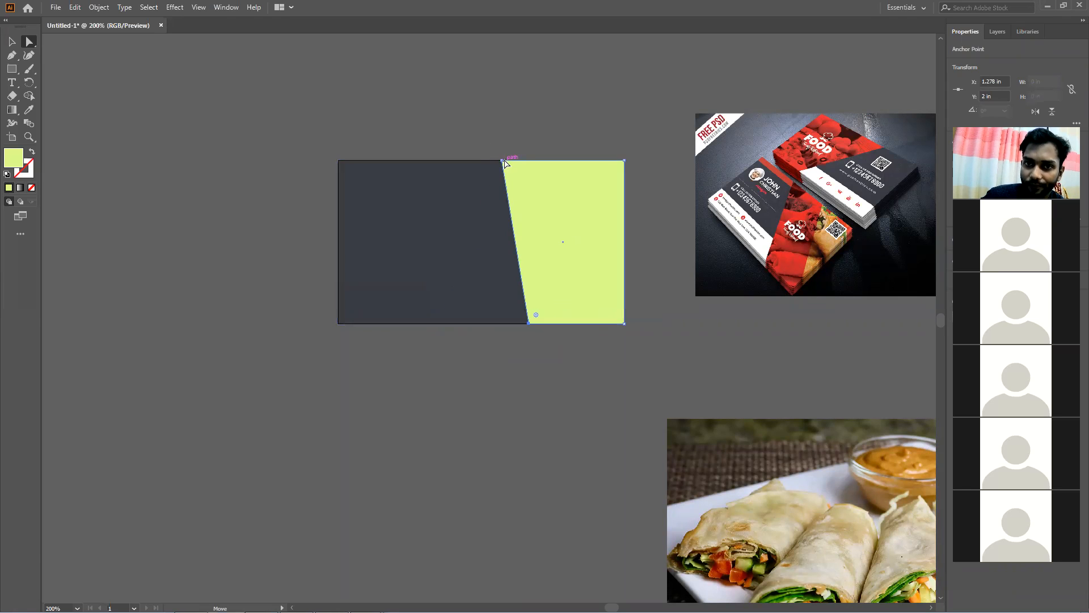
left_click_drag(502, 164, 457, 161)
left_click(475, 138)
left_click(535, 255)
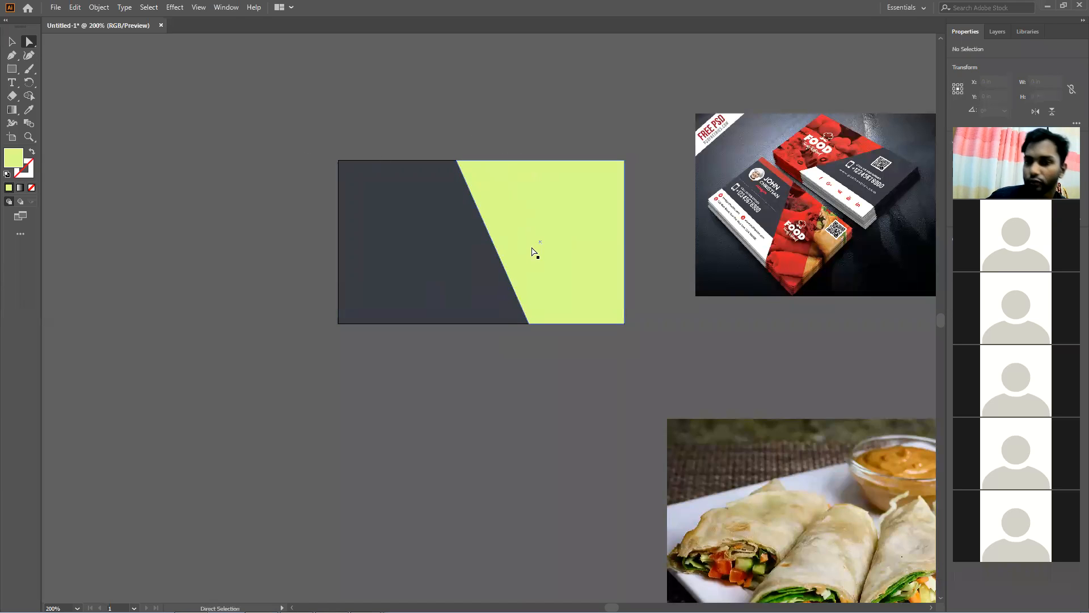
left_click_drag(528, 323, 546, 324)
left_click(556, 328)
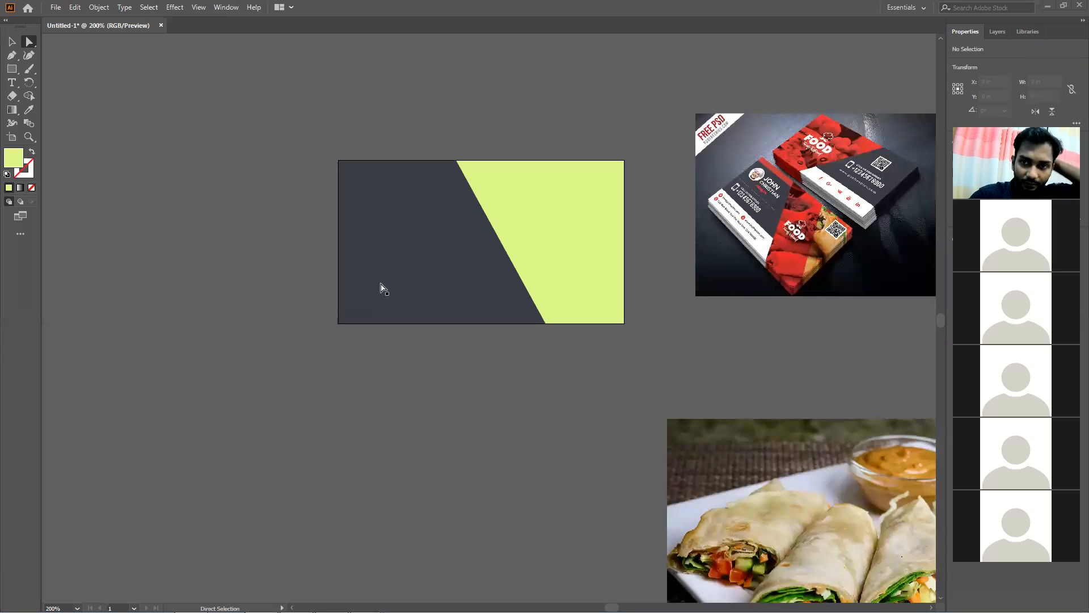
Move the kathi roll image directly below the card and place the slanted green shape over its left part
left_click_drag(811, 482, 433, 370)
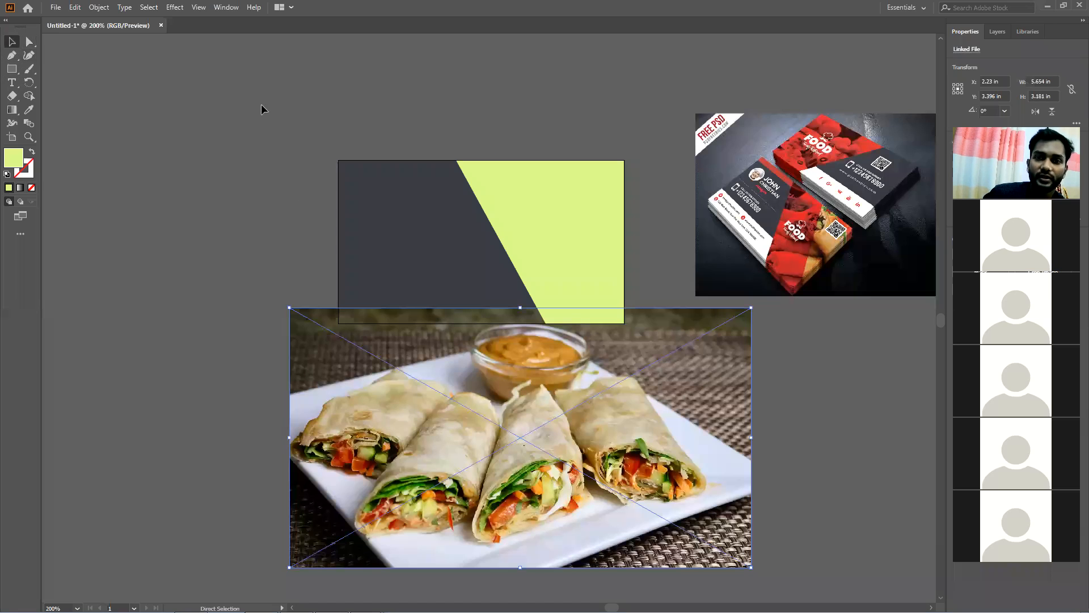
left_click_drag(535, 196, 503, 475)
left_click(652, 465)
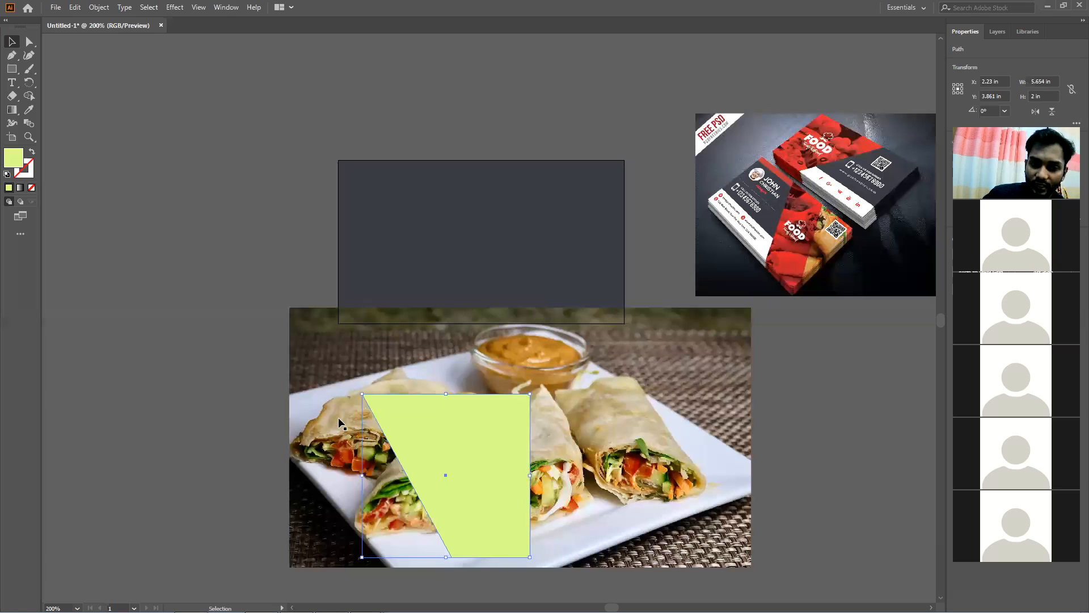
left_click_drag(421, 472, 347, 472)
left_click(565, 487)
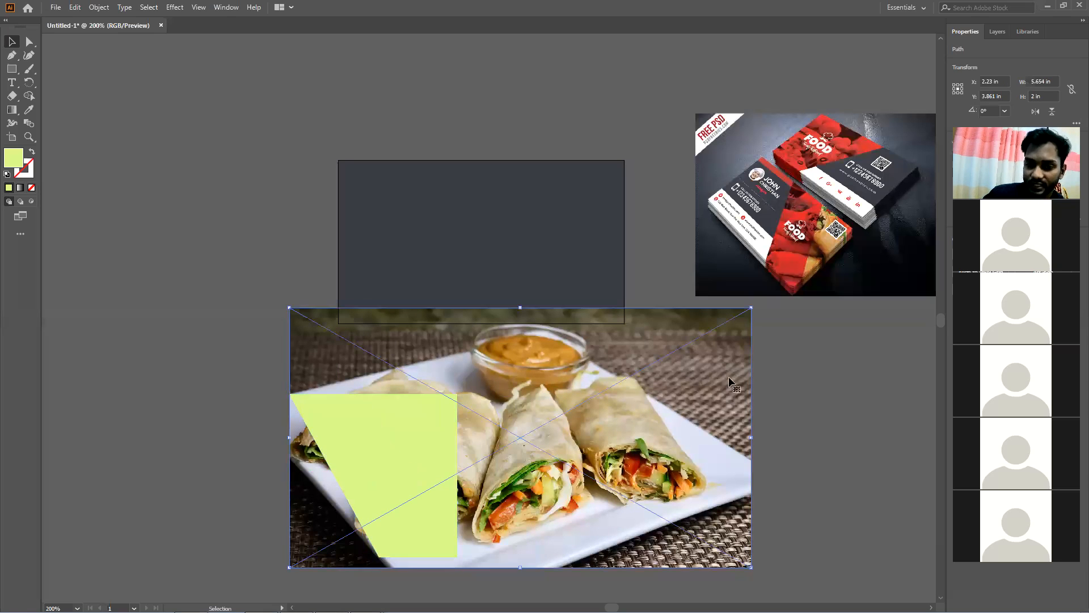
Scale the kathi roll image down to about 3.764 x 2.117 in and raise the slanted shape so it partly overlaps the photo
left_click_drag(750, 309, 597, 394)
left_click(749, 410)
left_click_drag(436, 472, 398, 420)
left_click_drag(435, 447, 414, 365)
right_click(414, 366)
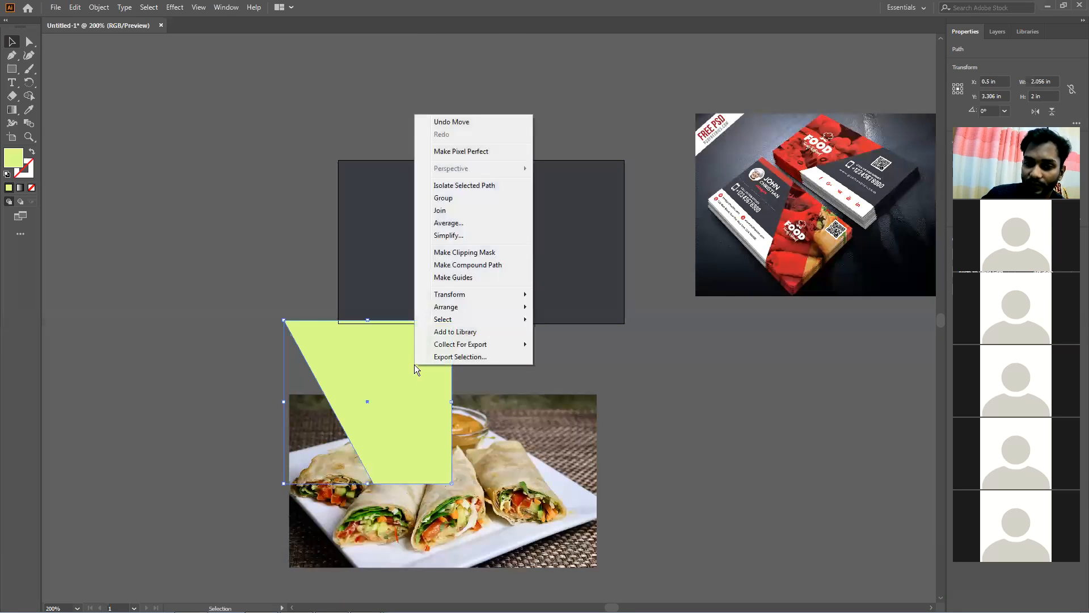
left_click(398, 401)
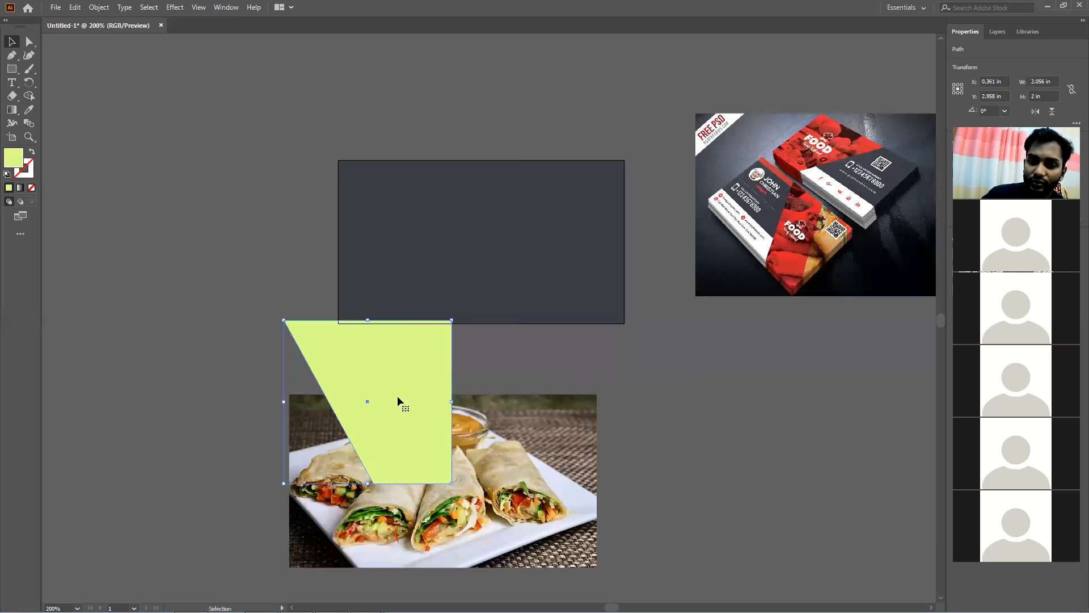
Bring the slanted green shape to the front of the stacking order
right_click(398, 398)
mouse_move(442, 357)
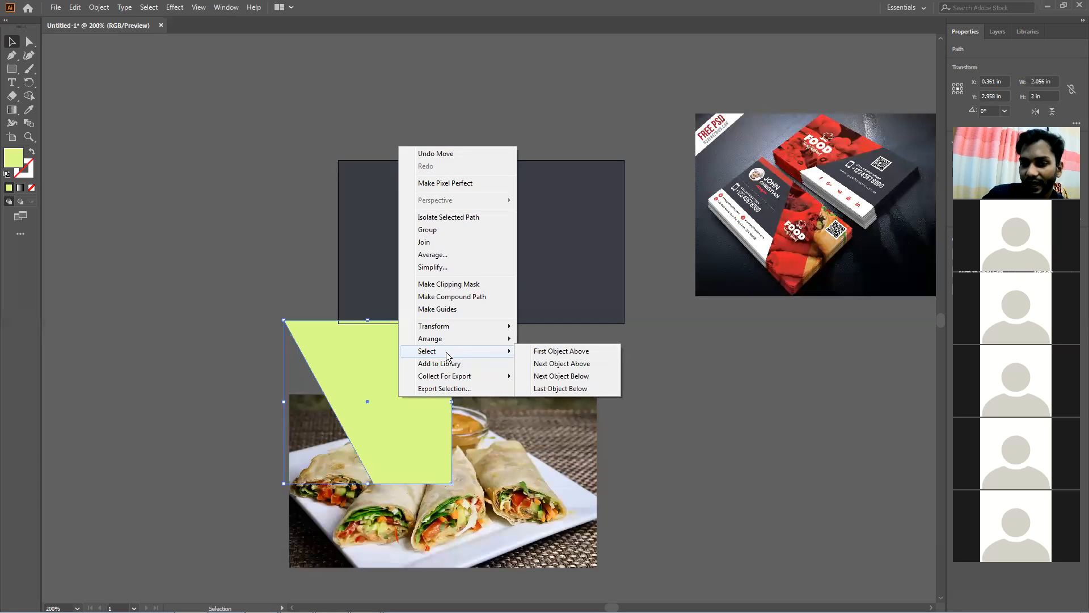
left_click(570, 389)
left_click(496, 349)
right_click(392, 395)
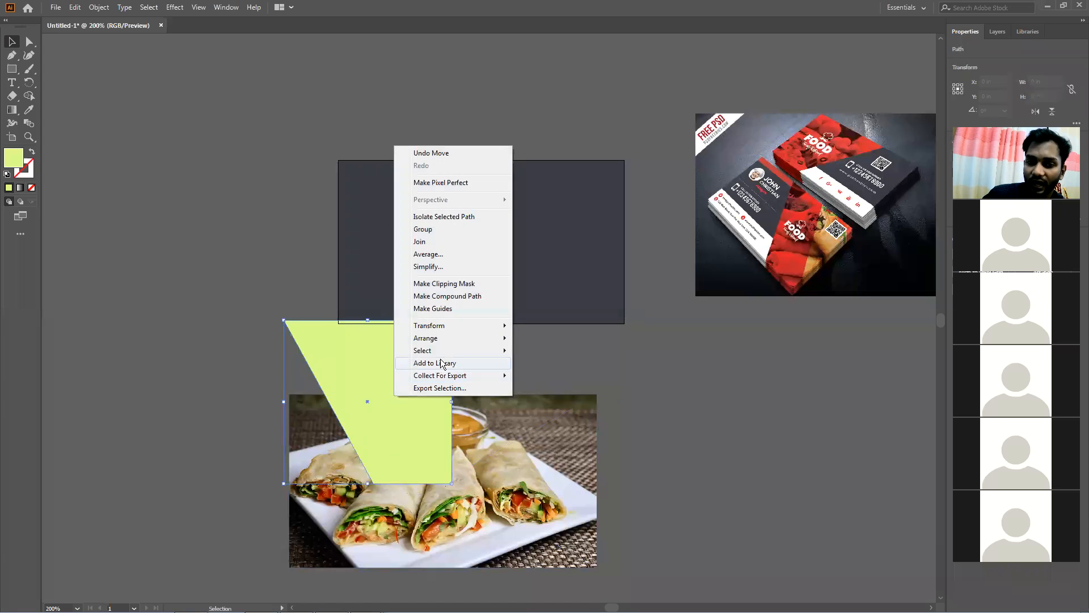
mouse_move(457, 339)
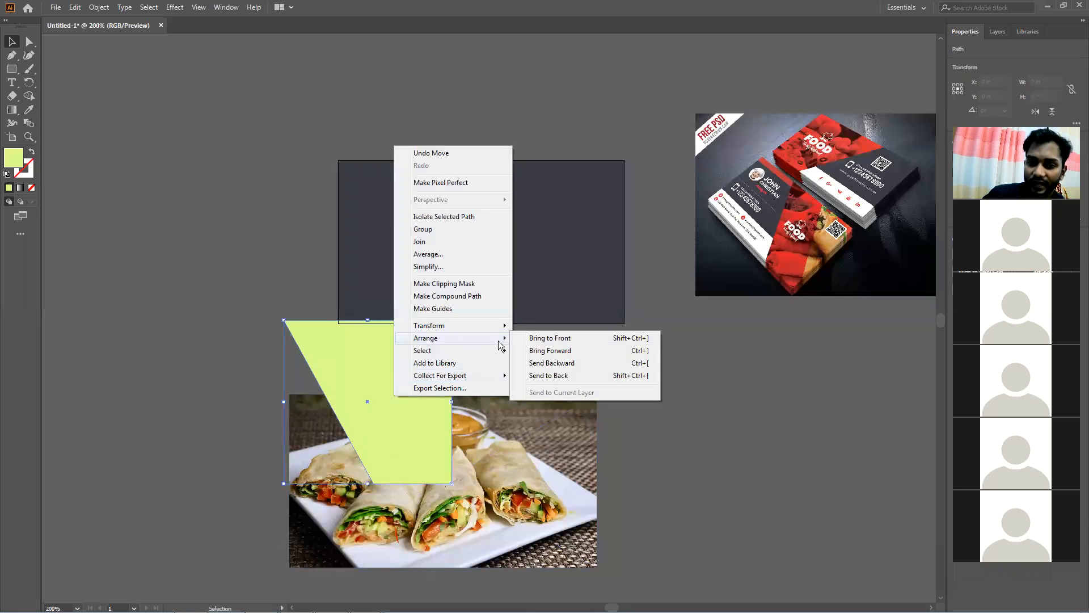
left_click(539, 342)
Send the slanted green shape to the back and shift it to the middle of the photo's upper edge
right_click(419, 383)
mouse_move(516, 332)
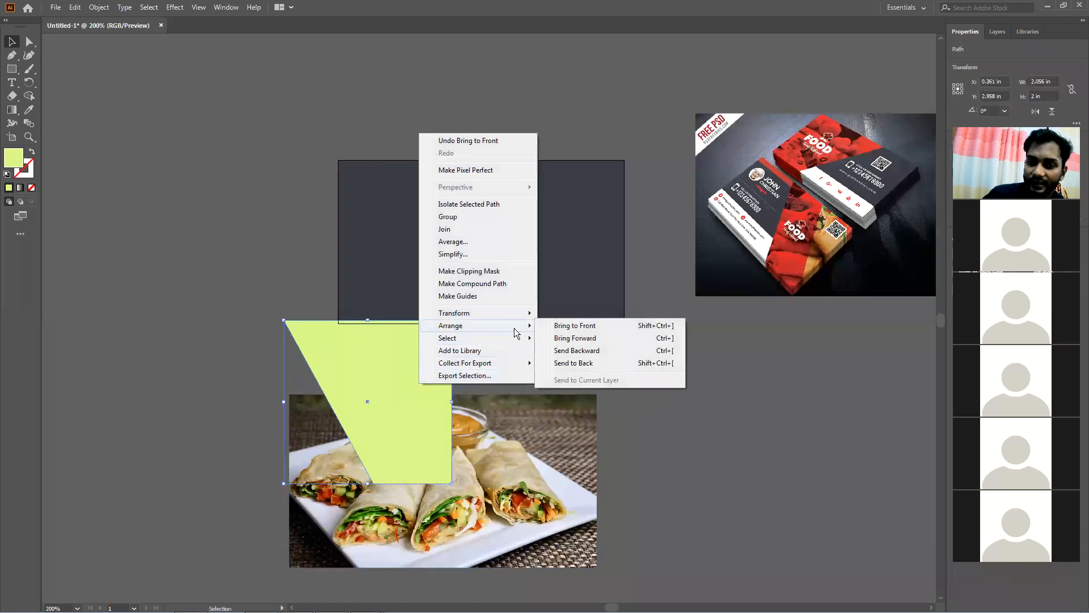
left_click(561, 363)
left_click_drag(390, 355, 457, 393)
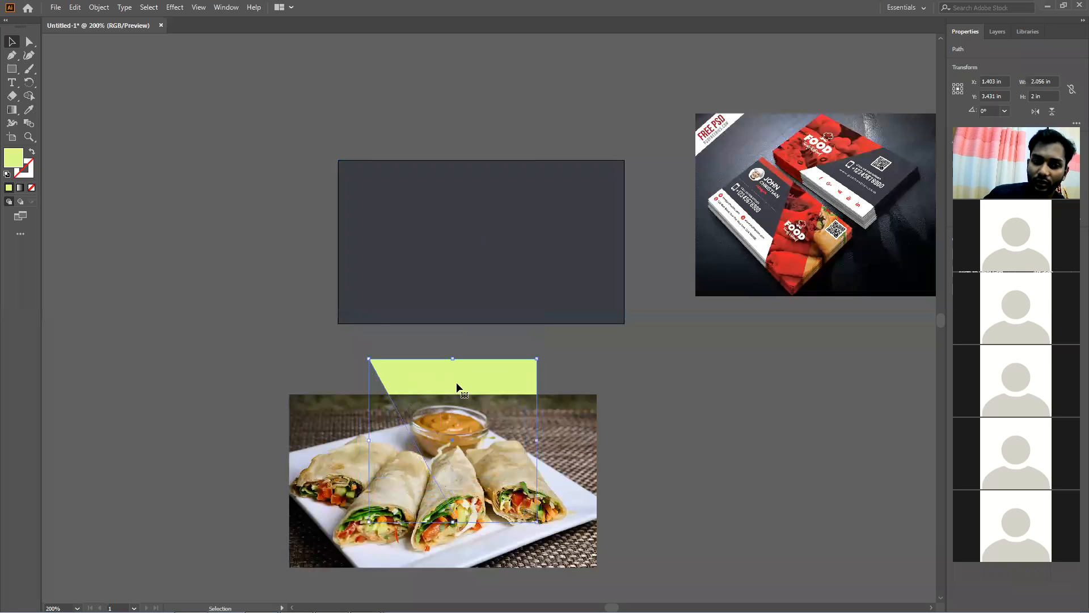
Bring the slanted green shape back in front of the kathi roll photo
right_click(458, 387)
mouse_move(492, 327)
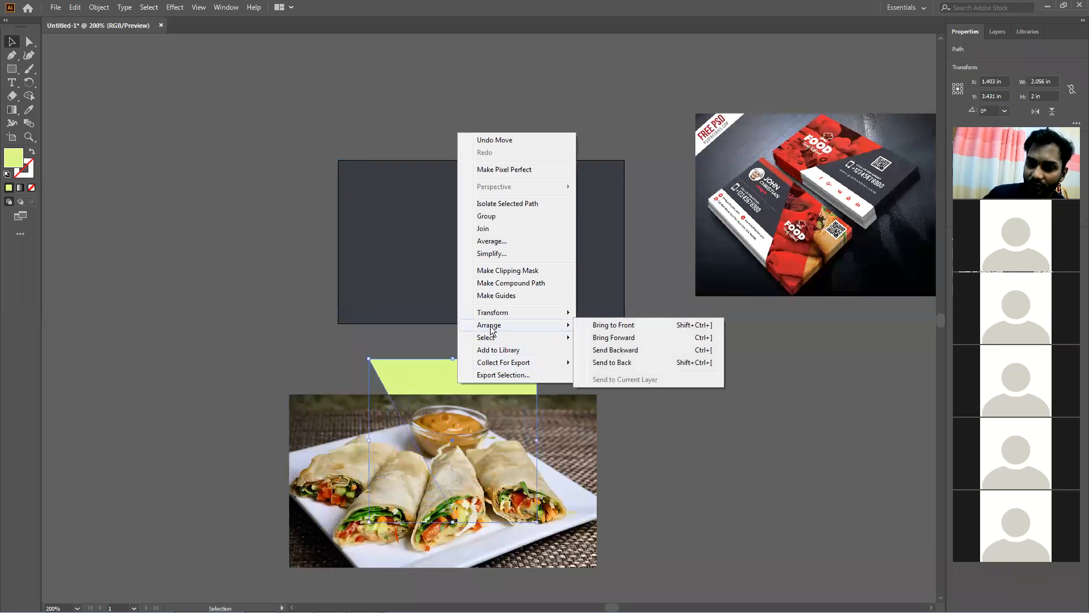
left_click(624, 326)
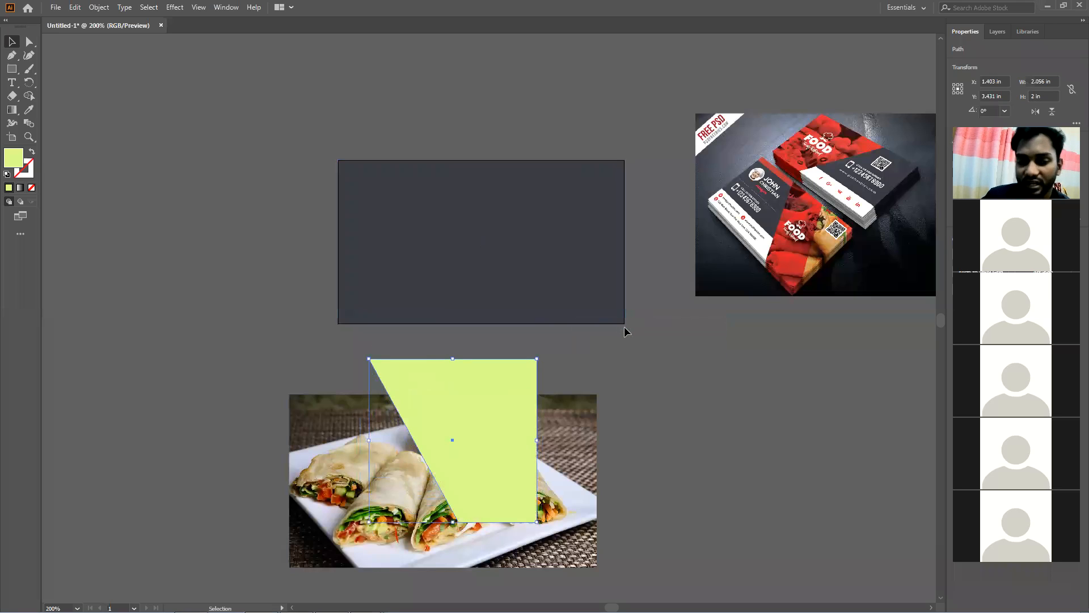
Send the slanted green shape behind the kathi roll photo again
right_click(524, 405)
mouse_move(556, 352)
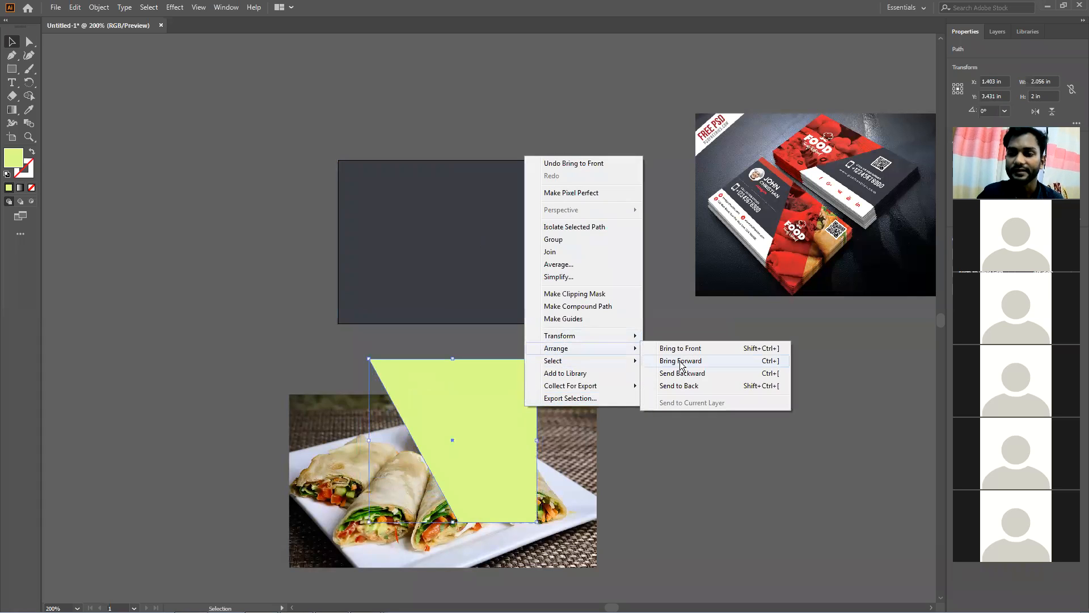
left_click(687, 383)
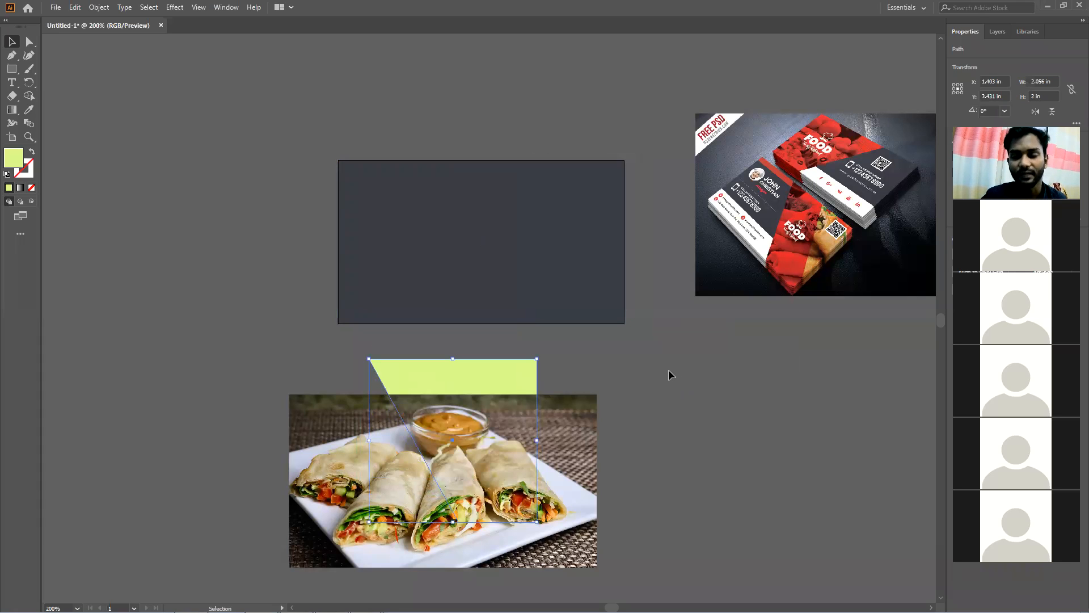
left_click(624, 366)
Reposition the slanted shape and the kathi roll photo below the card, with the shape's upper part protruding above the photo
left_click_drag(505, 371, 472, 354)
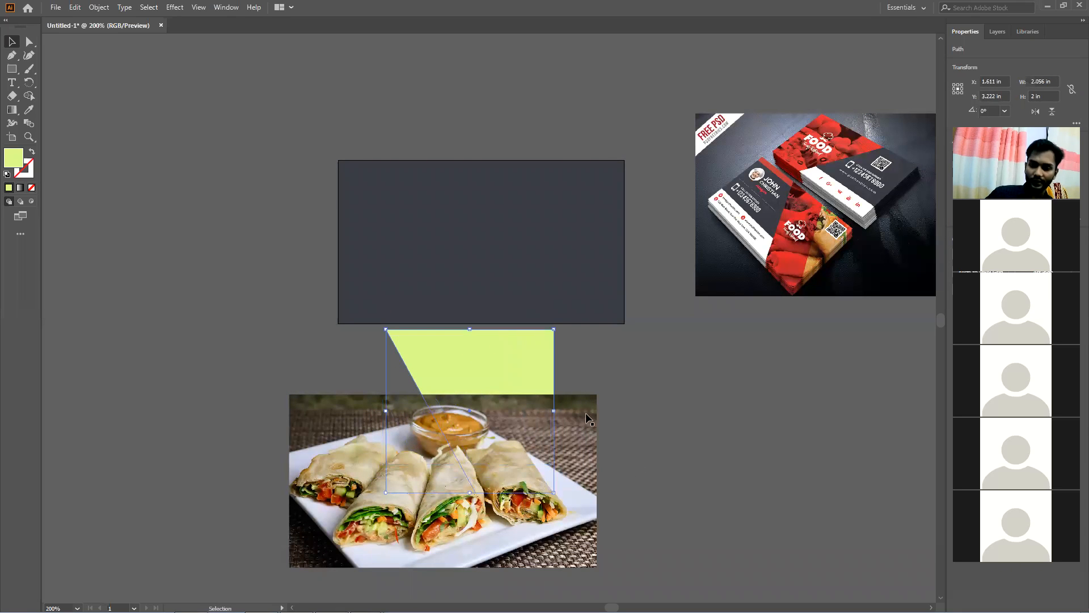
right_click(449, 354)
mouse_move(492, 556)
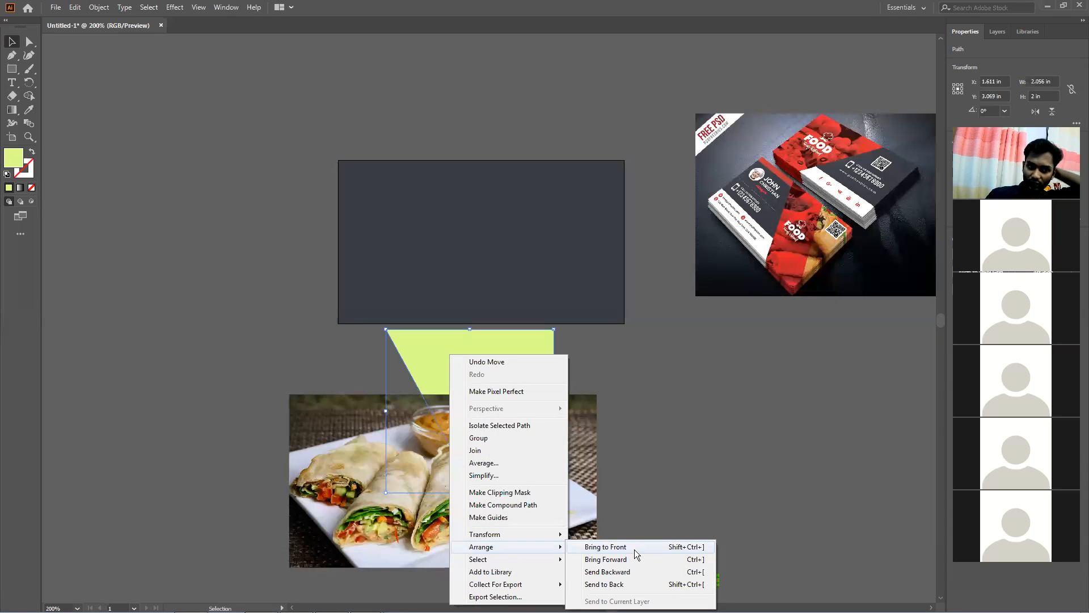
left_click(700, 413)
left_click_drag(653, 372, 656, 372)
left_click_drag(656, 372, 449, 418)
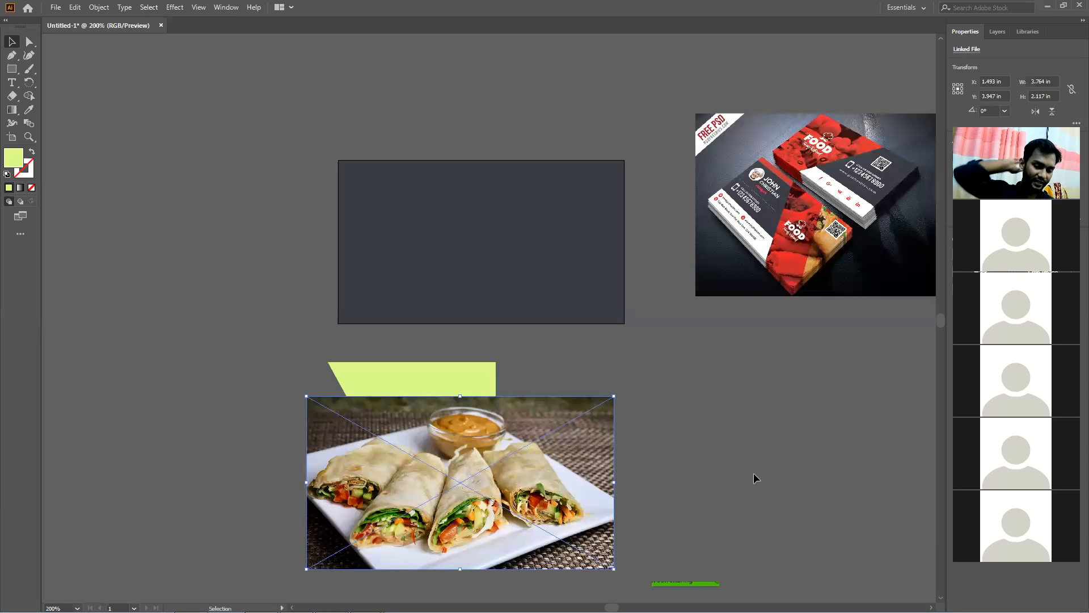
mouse_move(531, 432)
left_mouse_down()
mouse_move(529, 420)
mouse_move(517, 437)
left_mouse_up()
Send the kathi roll photo to the back so it lies behind the slanted green shape
right_click(517, 437)
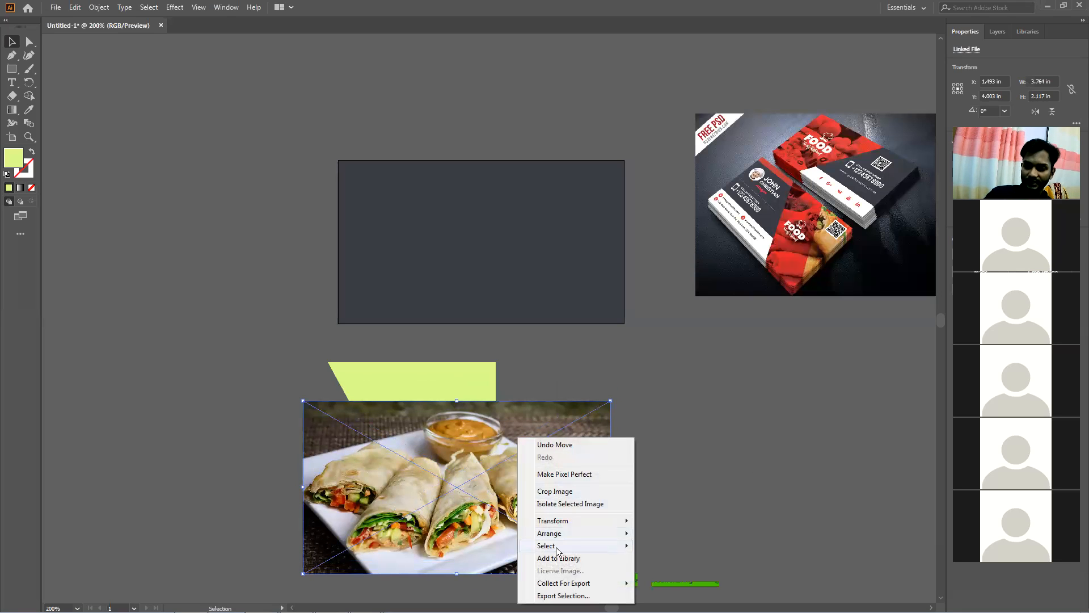
mouse_move(568, 533)
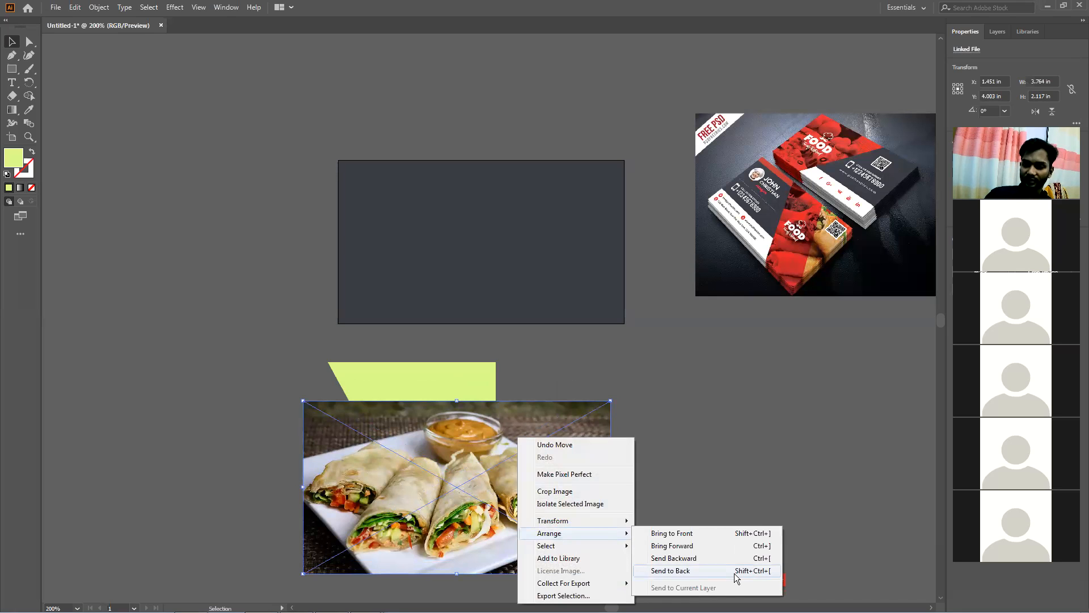
left_click(736, 572)
left_click(687, 451)
scroll(618, 459, "down", 1)
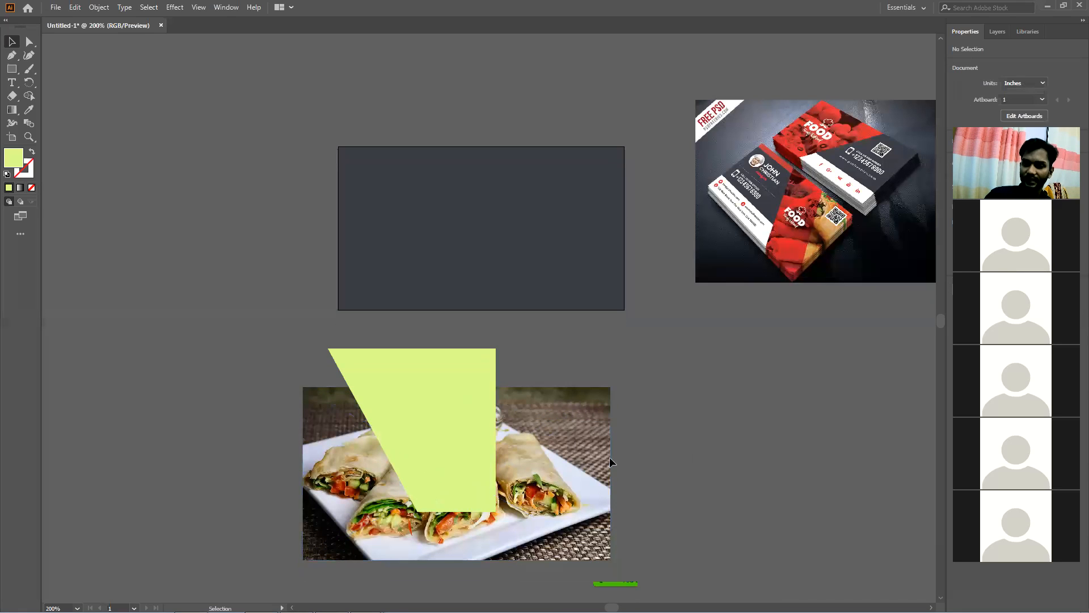
Lower the slanted shape fully inside the photo's area and move the shape and photo together to the right
left_click_drag(427, 401, 435, 438)
left_click(660, 438)
left_click_drag(587, 461, 334, 423)
left_click_drag(448, 417, 511, 451)
Reselect the slanted shape and the photo as one selection and shift them together to a free spot below the card
left_click_drag(758, 481, 417, 435)
left_click_drag(526, 454, 727, 452)
left_click_drag(781, 475, 497, 435)
left_click_drag(594, 444, 644, 449)
left_click_drag(638, 446, 492, 435)
left_click_drag(775, 487, 578, 421)
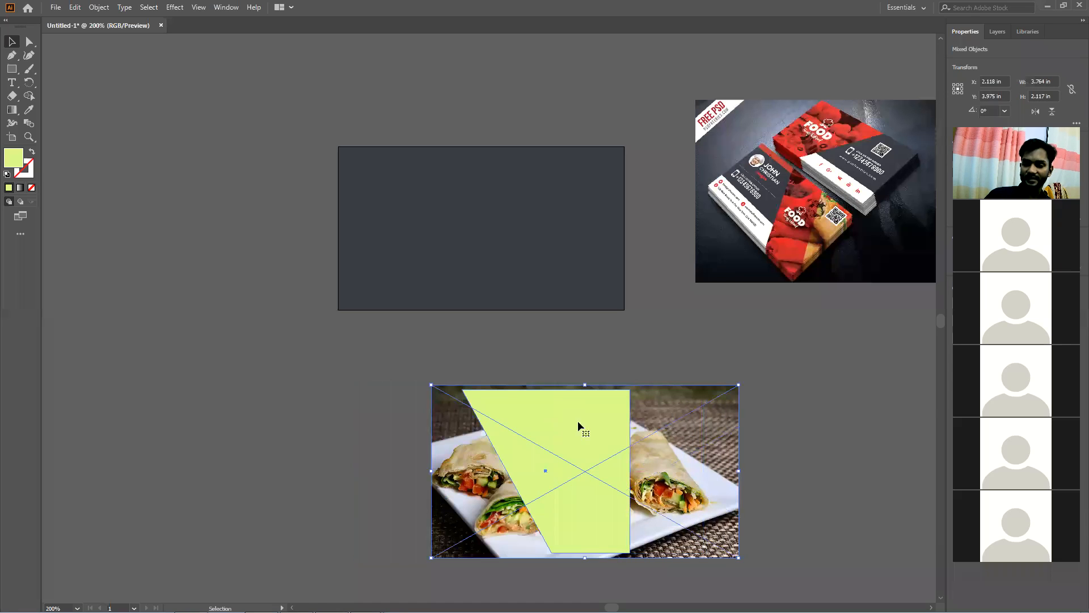
left_click(776, 450)
Move the slanted green shape and the kathi roll photo apart so they sit side by side below the card
left_click_drag(787, 478, 456, 398)
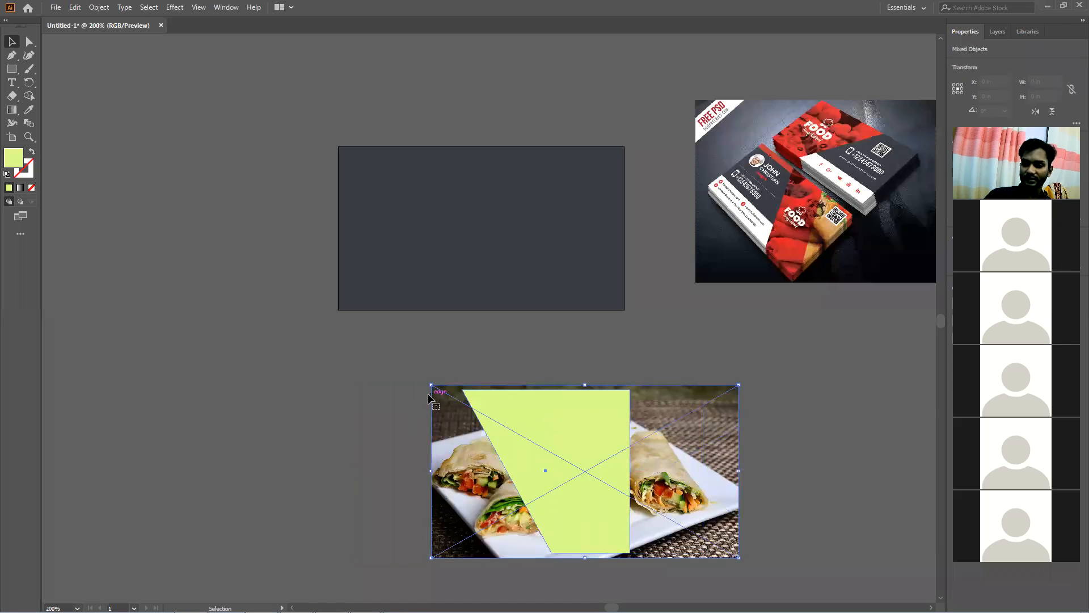
left_click_drag(783, 478, 562, 442)
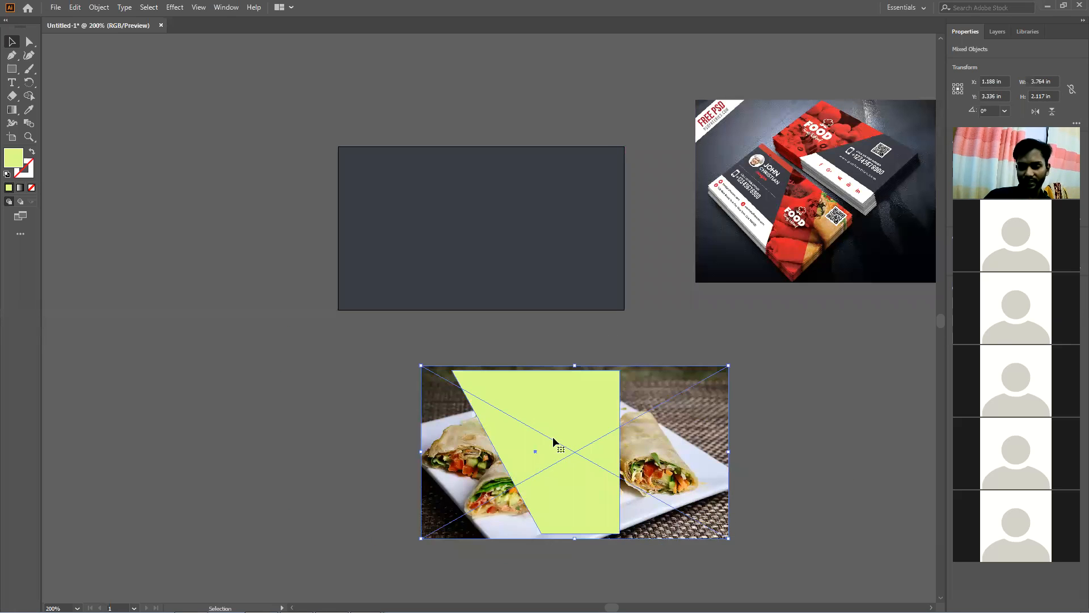
right_click(549, 423)
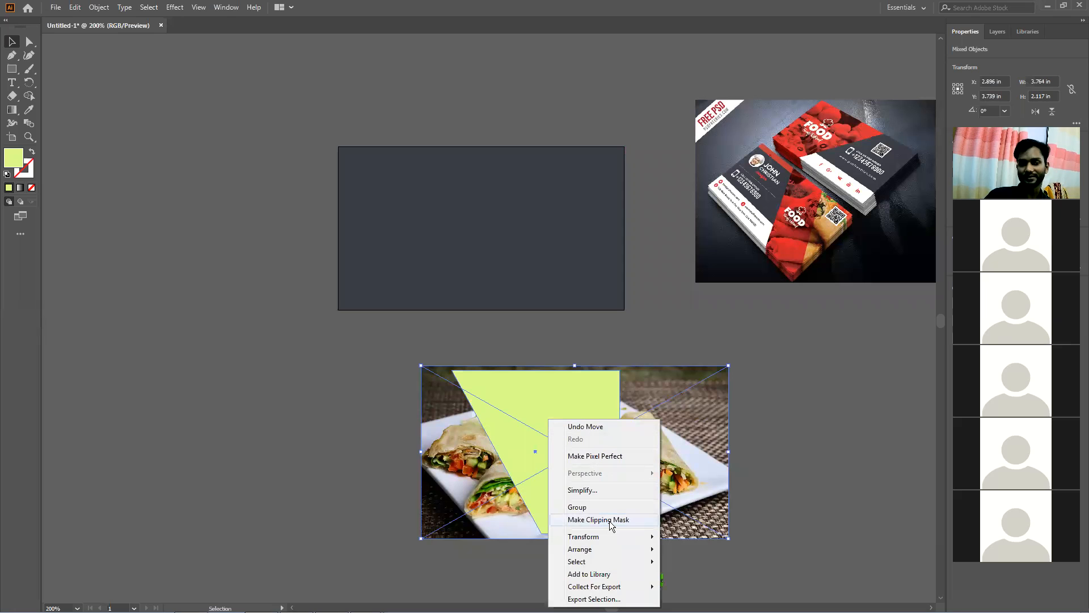
left_click(868, 508)
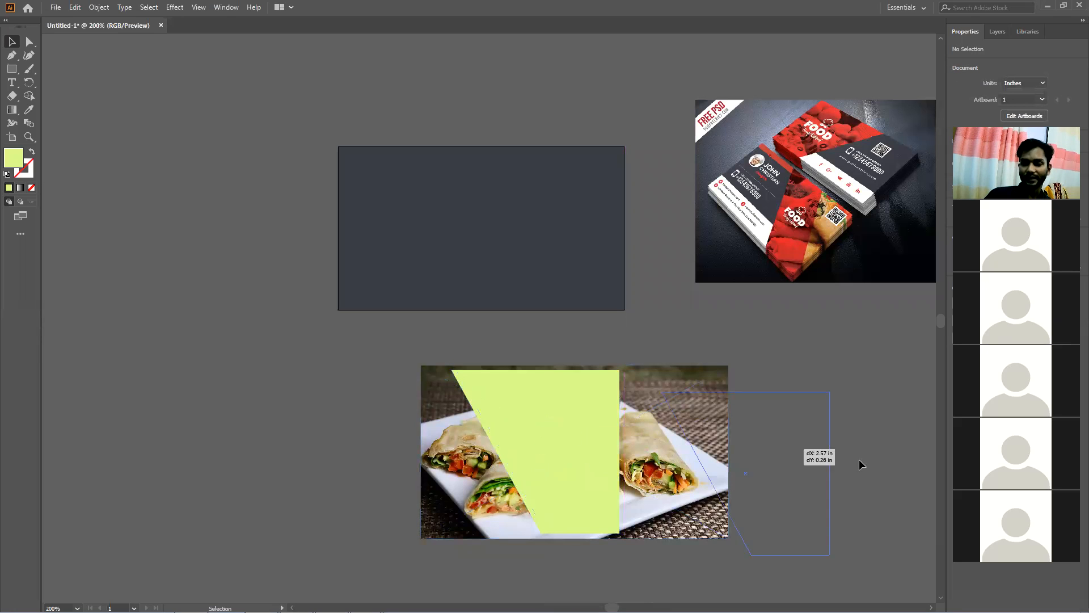
left_click_drag(661, 425, 522, 441)
left_click_drag(877, 441, 746, 406)
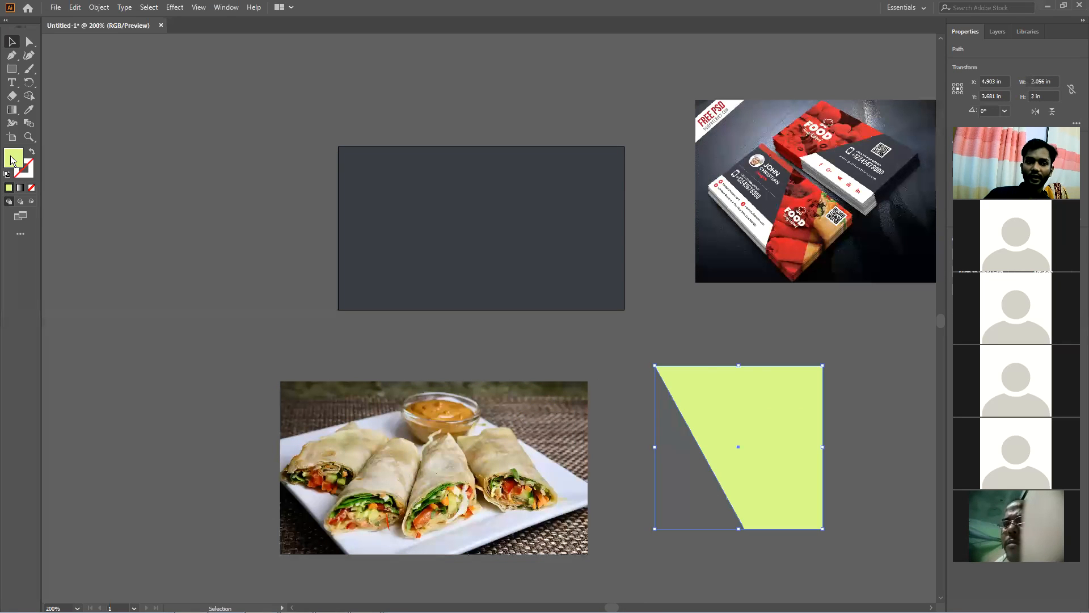
Change the fill of the slanted shape from green to yellow
double_click(12, 161)
left_click(538, 236)
left_click_drag(558, 332, 558, 359)
left_click(685, 239)
left_click(671, 356)
Place the yellow slanted shape over the left part of the kathi roll photo and select both together
left_click_drag(743, 443, 436, 433)
left_click(700, 442)
left_click_drag(436, 434, 437, 442)
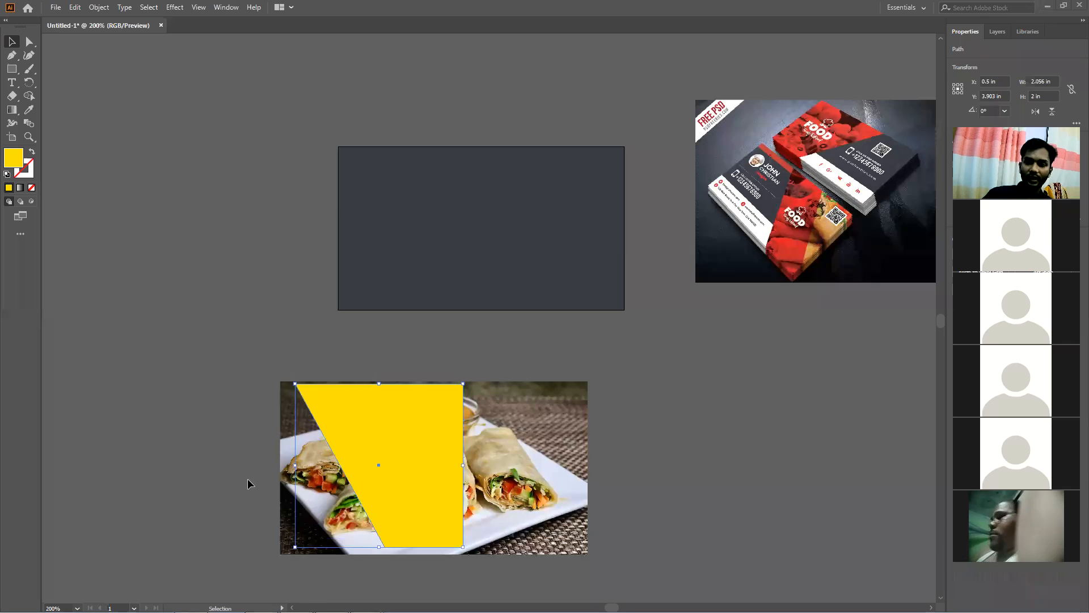
left_click(398, 356)
left_click_drag(391, 362, 465, 424)
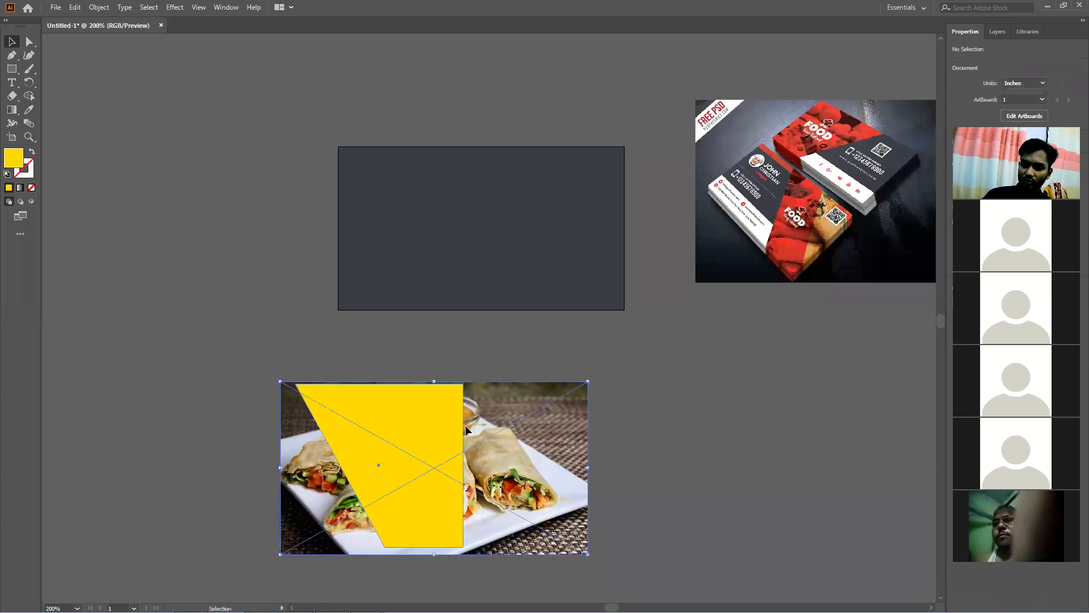
Send the desktop's two outermost icon columns, with the SAMAT-IT and circle-gps files, to the Recycle Bin and return to Illustrator
left_click(1047, 6)
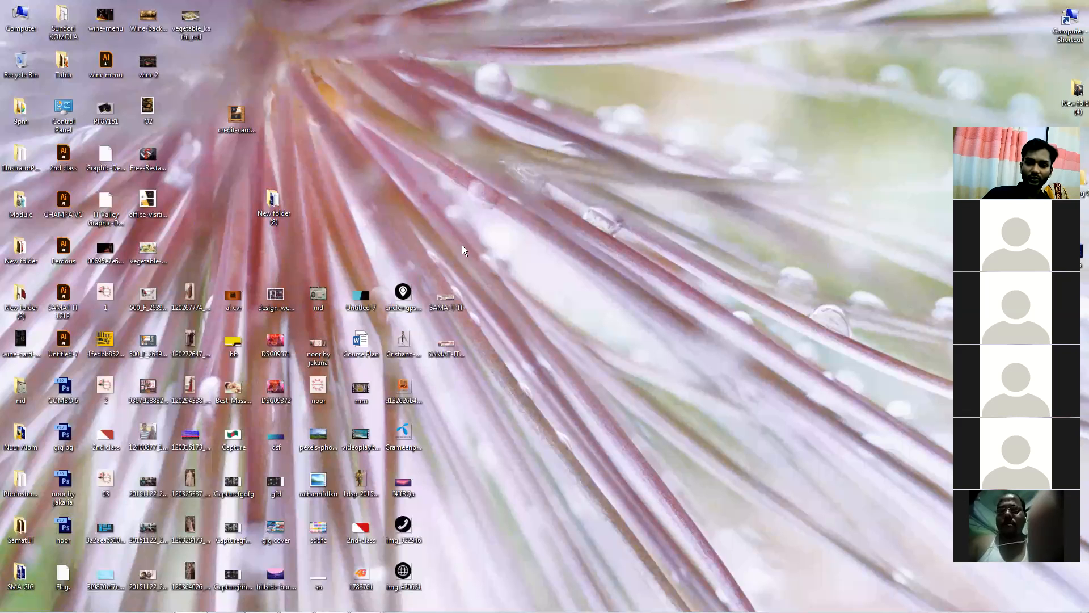
left_click_drag(487, 232, 438, 366)
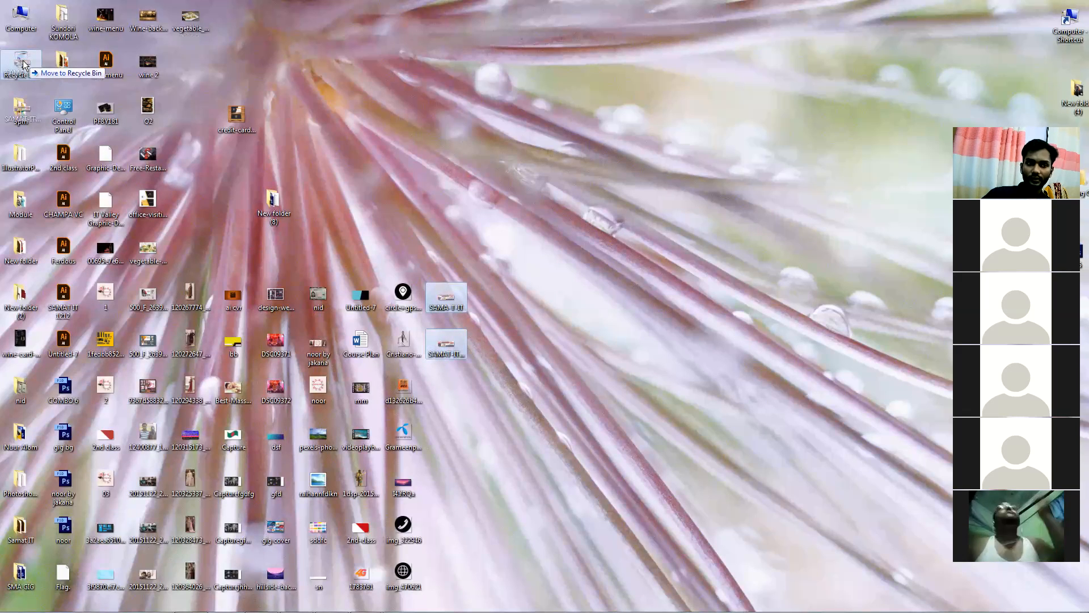
key("Delete")
left_click_drag(481, 239, 401, 574)
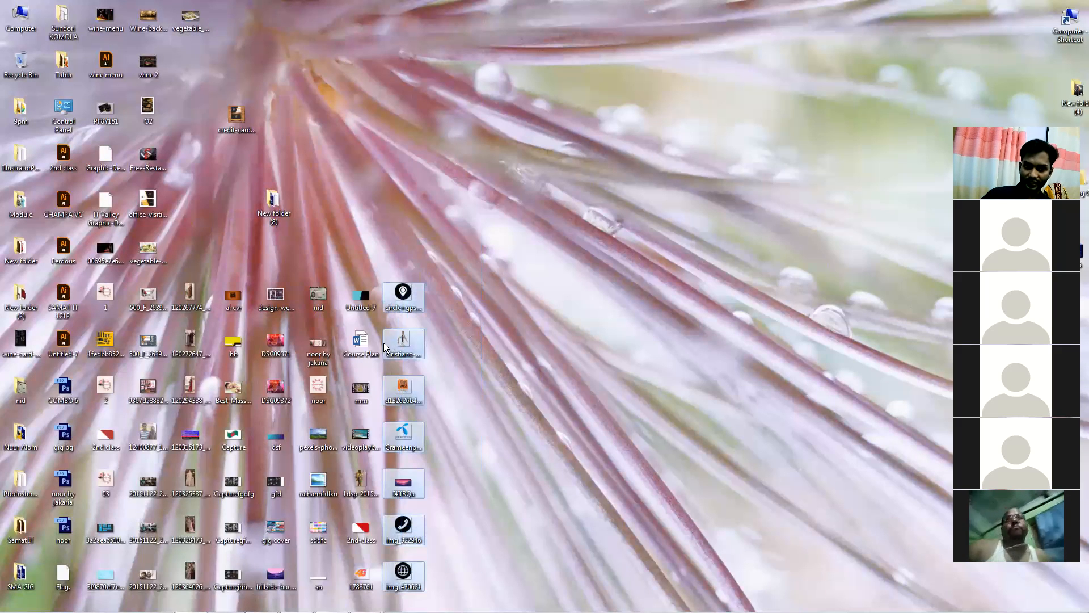
left_click_drag(401, 309, 18, 64)
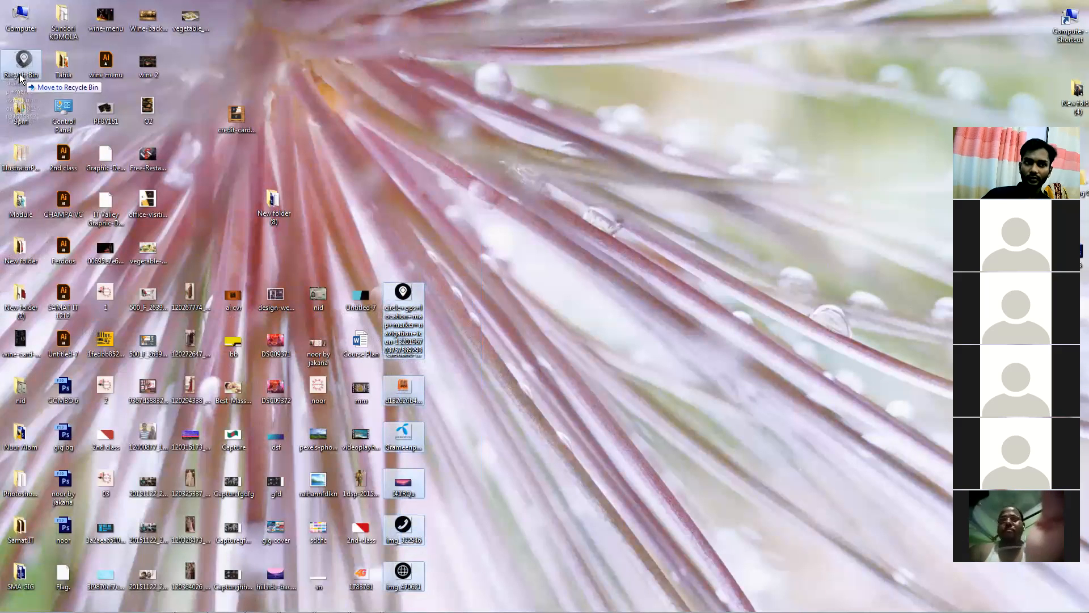
left_click_drag(447, 252, 357, 574)
left_click(448, 504)
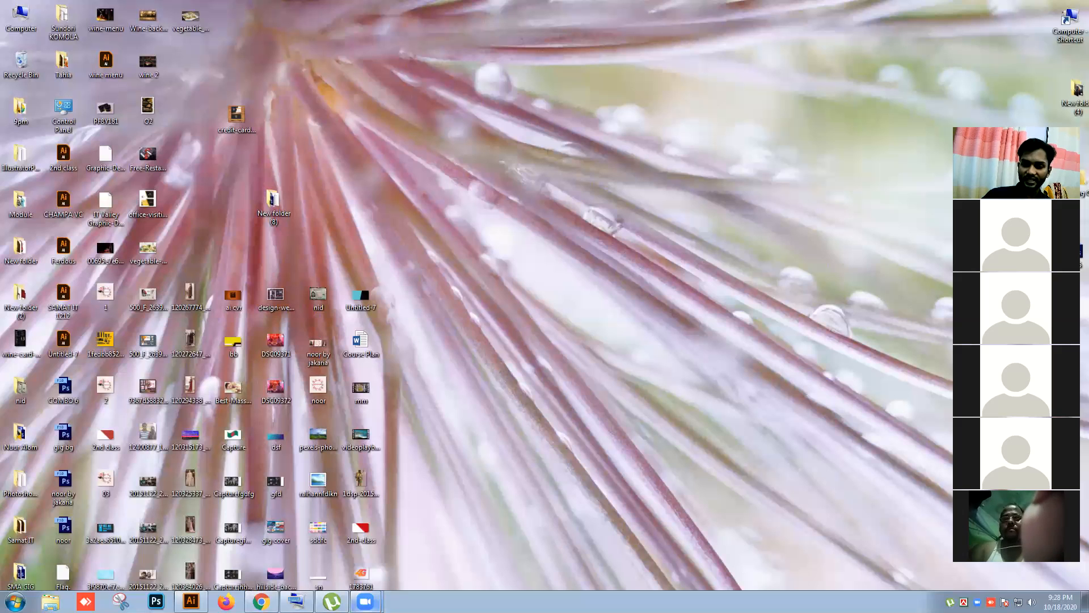
left_click(190, 600)
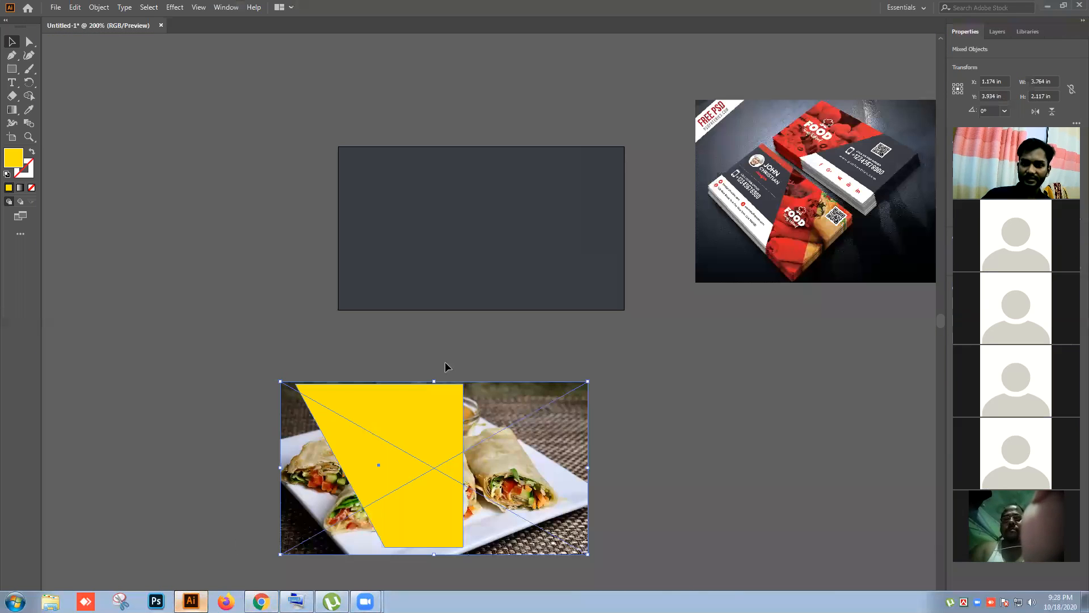
Box-select the yellow shape and the photo together by enclosing part of both, and clear the selection
left_click_drag(179, 357, 431, 471)
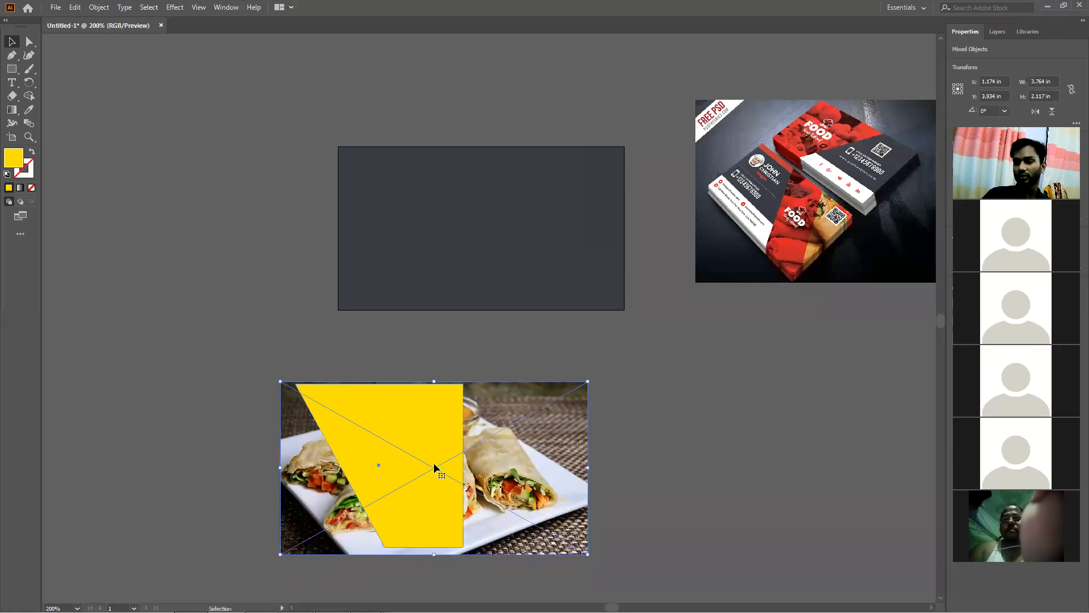
left_click_drag(213, 328, 429, 459)
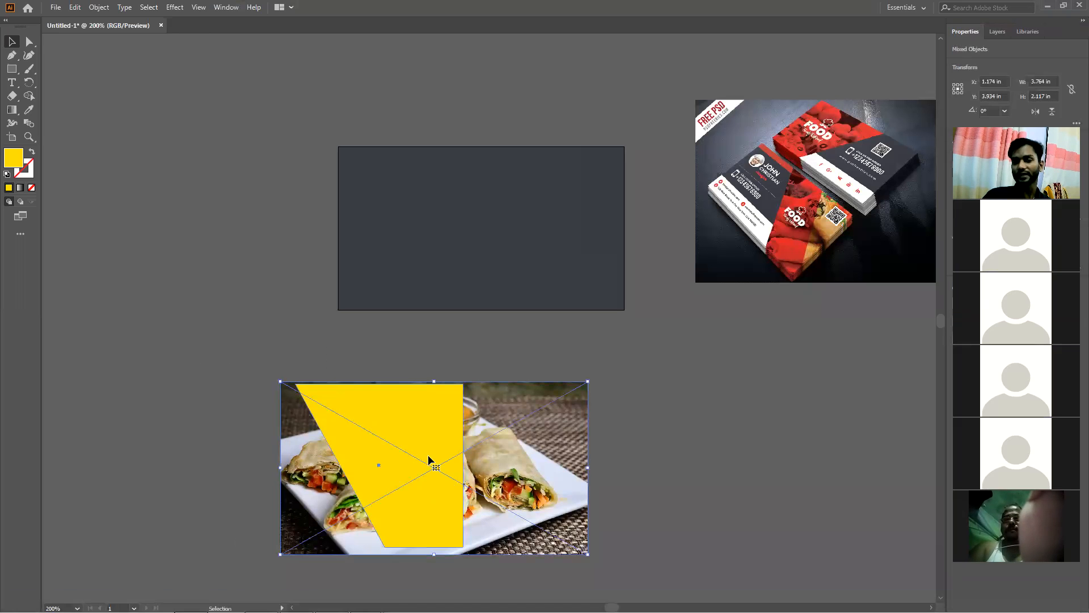
left_click(387, 318)
left_click_drag(240, 360, 448, 460)
left_click(440, 368)
Shift the photo, the yellow shape and the dark card rectangle to the left, and reselect the shape and photo together
left_click_drag(389, 431, 100, 489)
left_click_drag(338, 496, 396, 467)
left_click_drag(227, 526, 171, 514)
left_click_drag(153, 468, 215, 454)
left_click(176, 372)
left_click_drag(179, 362, 379, 306)
left_click(180, 287)
left_click_drag(166, 232, 265, 540)
left_click(335, 514)
left_click(127, 321)
left_click_drag(216, 495, 245, 491)
left_click(154, 359)
left_click_drag(154, 359, 255, 506)
scroll(254, 506, "down", 2)
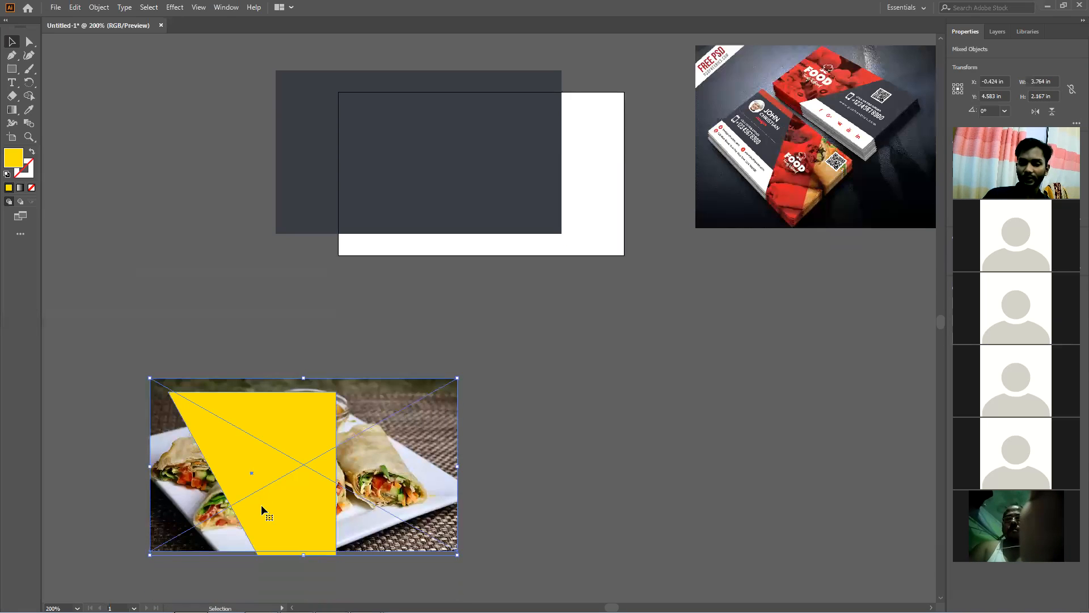
Raise the yellow shape slightly so it lies fully inside the photo's area, and select both objects together
left_click(171, 334)
left_click_drag(233, 405, 235, 387)
left_click(228, 353)
left_click_drag(209, 333, 347, 491)
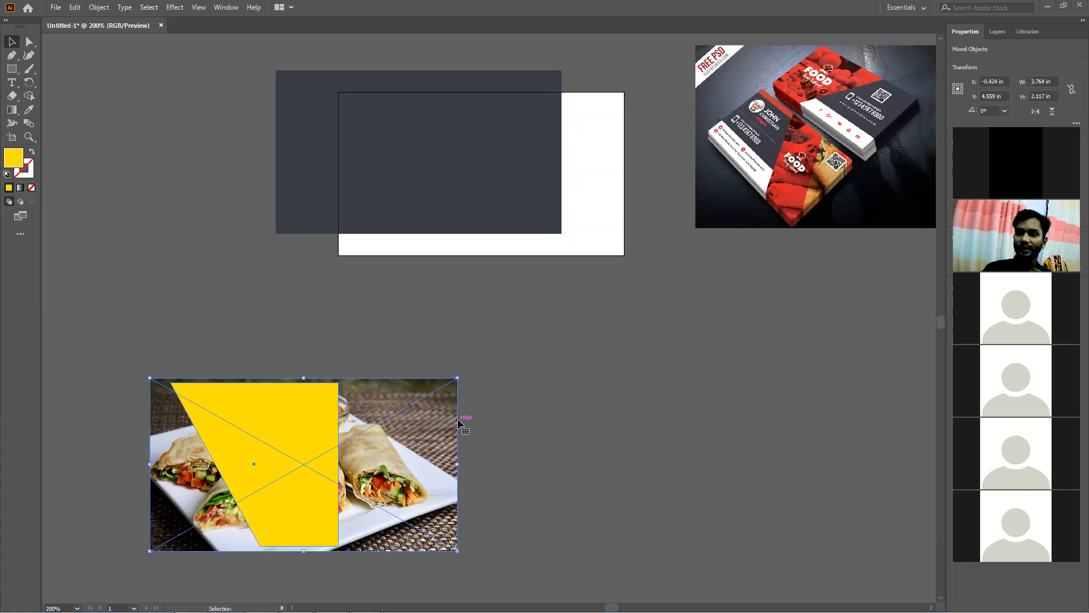
left_click_drag(192, 302, 306, 420)
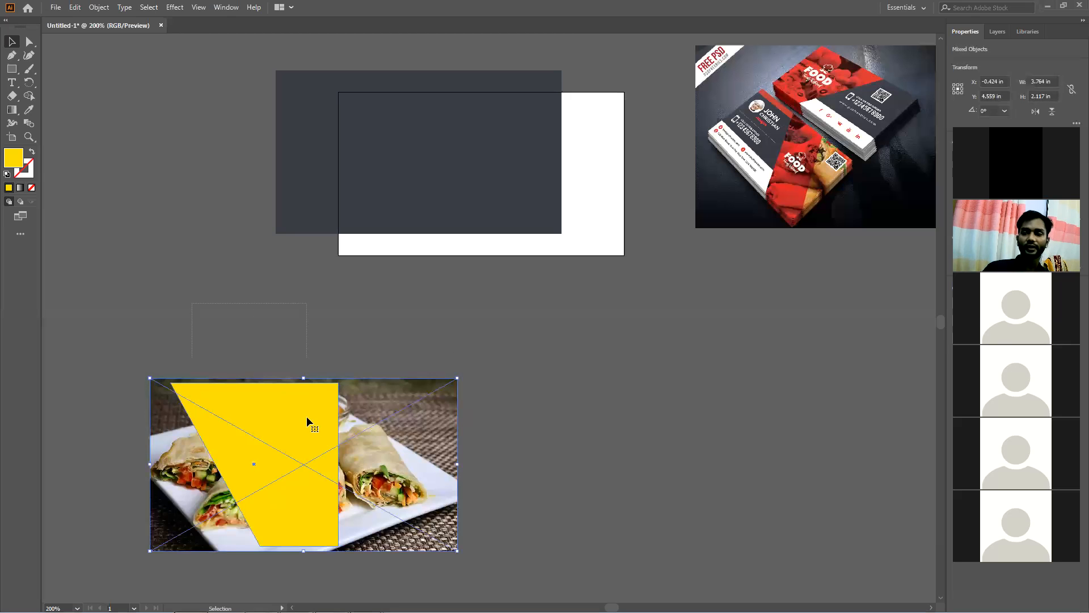
Practise box-selecting groups of icons on the desktop, clear the selection and return to Illustrator
left_click(1046, 8)
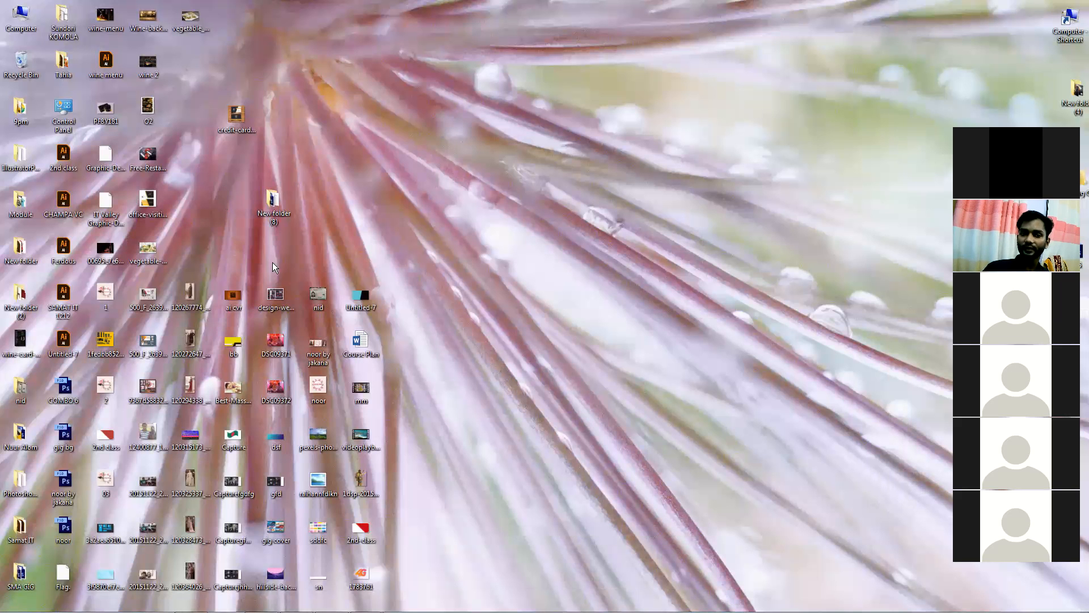
left_click_drag(210, 173, 434, 540)
left_click_drag(383, 488, 211, 193)
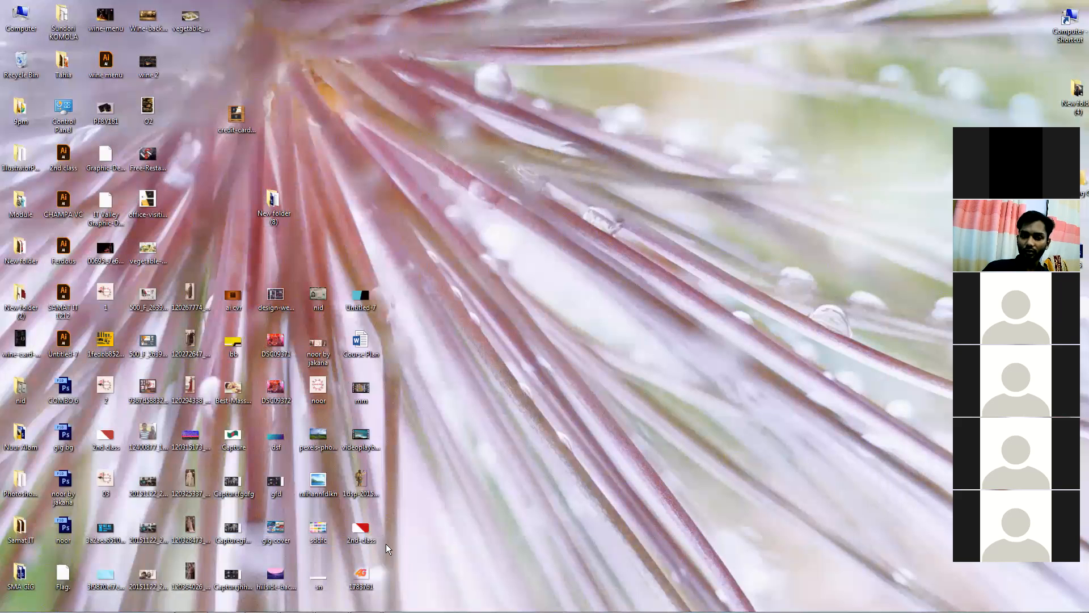
left_click_drag(185, 185, 418, 462)
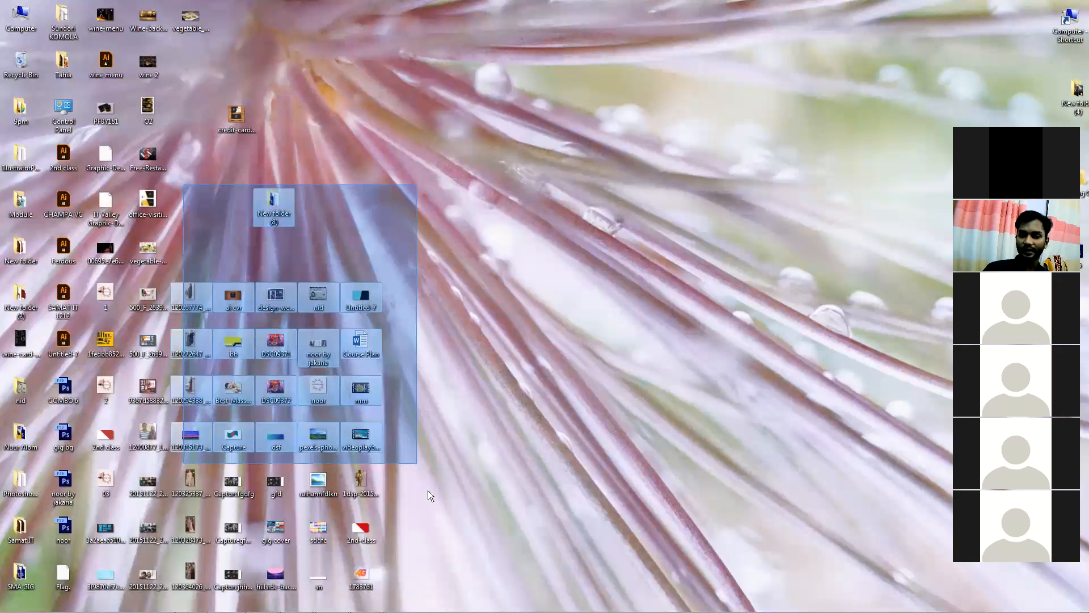
left_click_drag(431, 527, 103, 158)
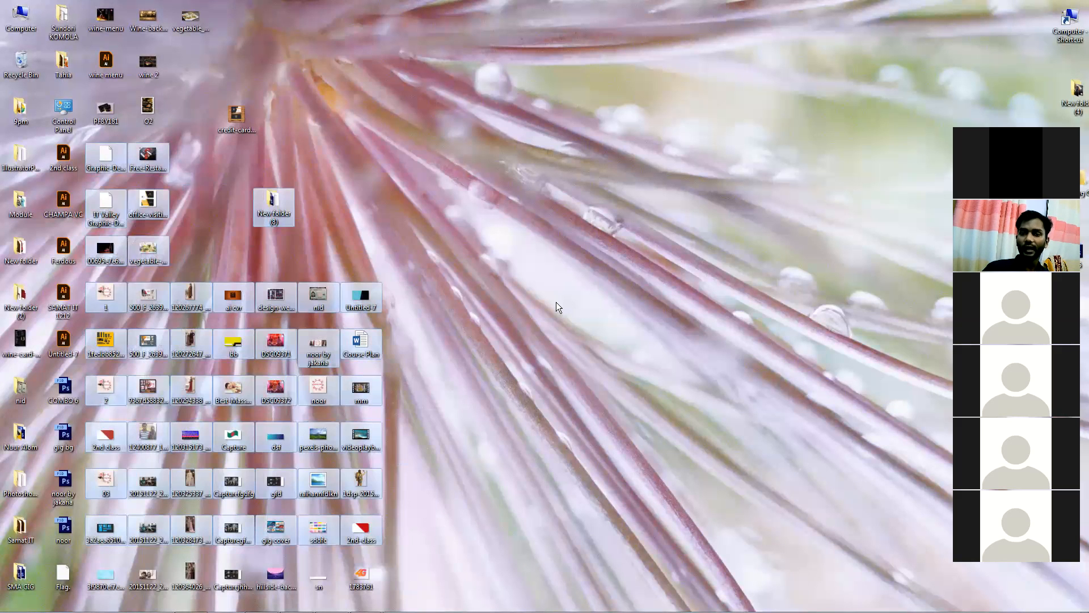
left_click(445, 441)
mouse_move(269, 611)
left_click(190, 601)
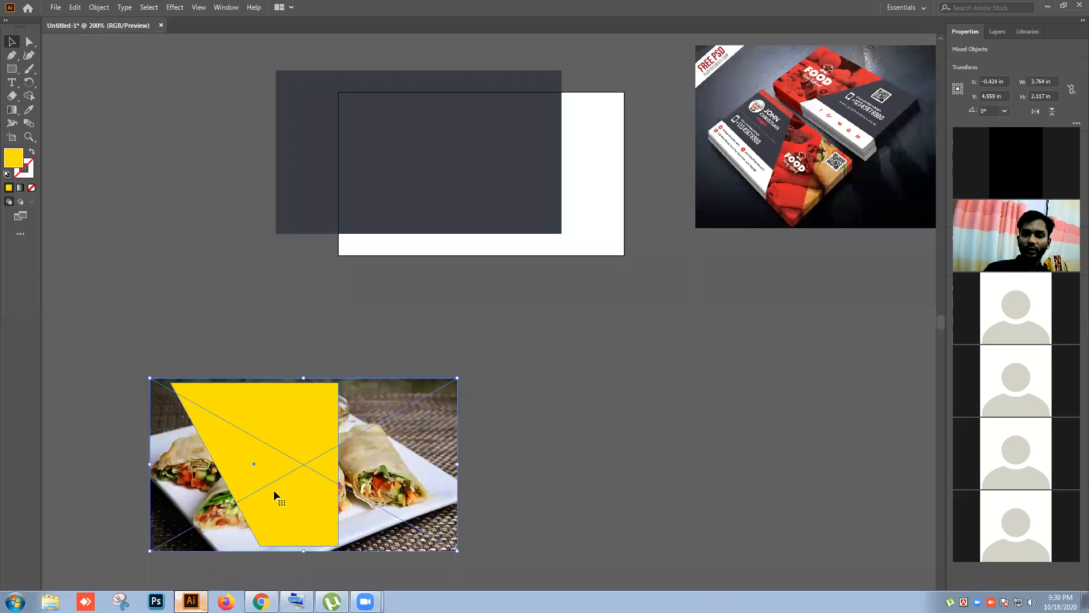
Make a clipping mask from the selected yellow shape and kathi roll photo, and move the clipped photo up and left
left_click_drag(198, 322, 396, 509)
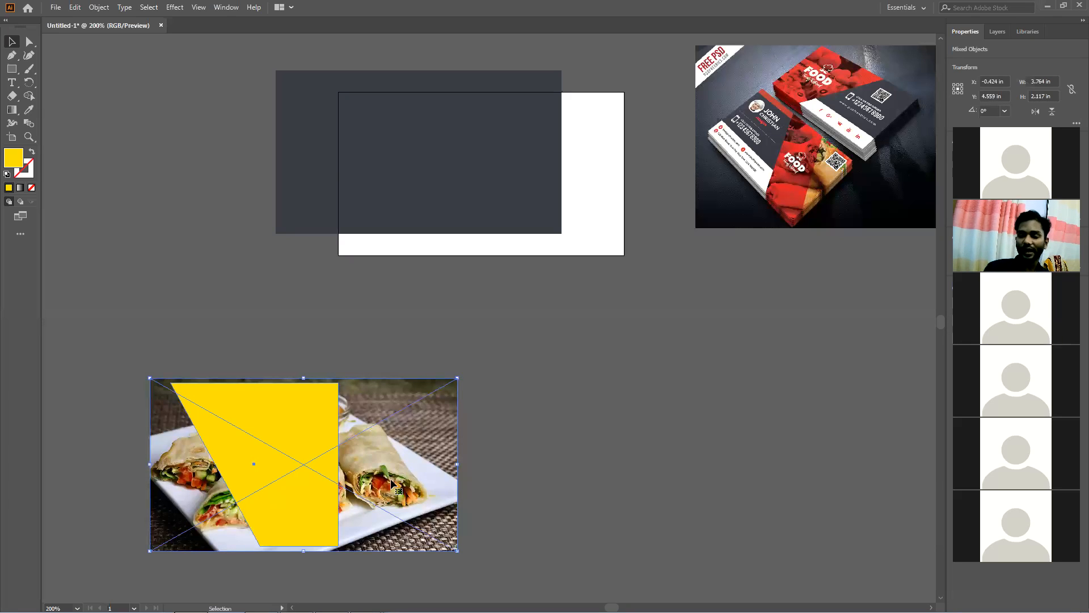
right_click(290, 404)
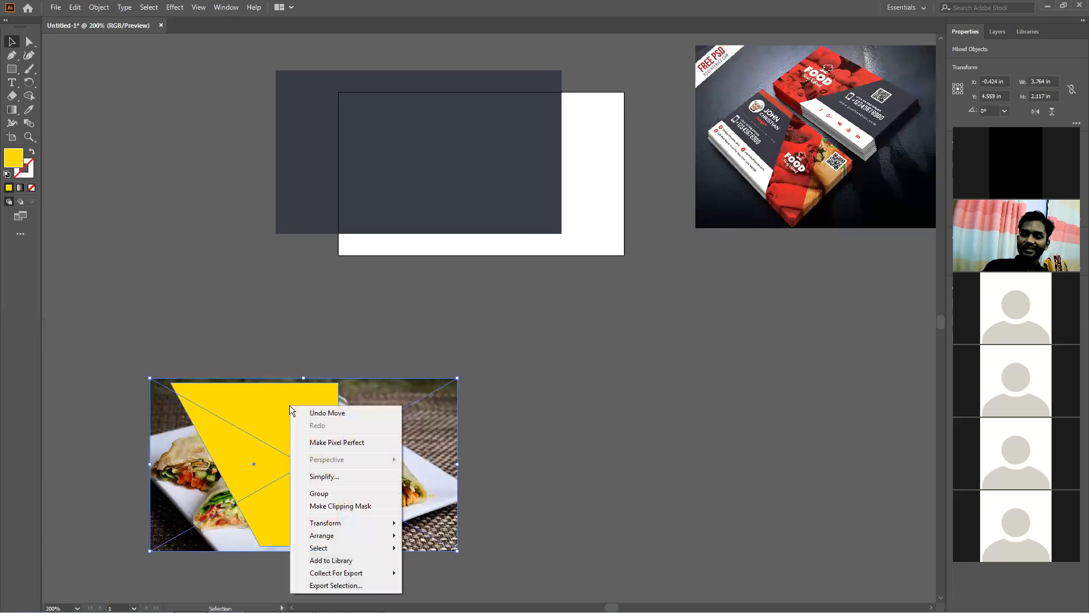
left_click(343, 506)
left_click(381, 501)
left_click_drag(273, 477, 246, 441)
Release the clipping mask and pull the kathi roll photo down and to the right, away from the slanted shape
right_click(246, 441)
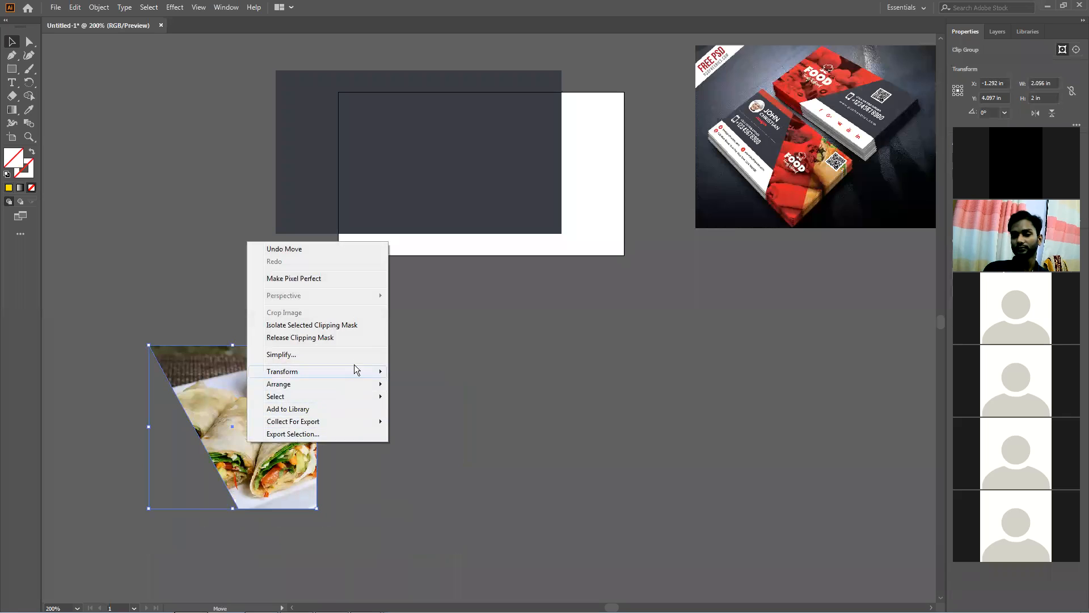
left_click(364, 338)
left_click_drag(370, 438, 486, 534)
left_click(533, 472)
Fill the released slanted shape with the last-used yellow and move it up and left
left_click(204, 364)
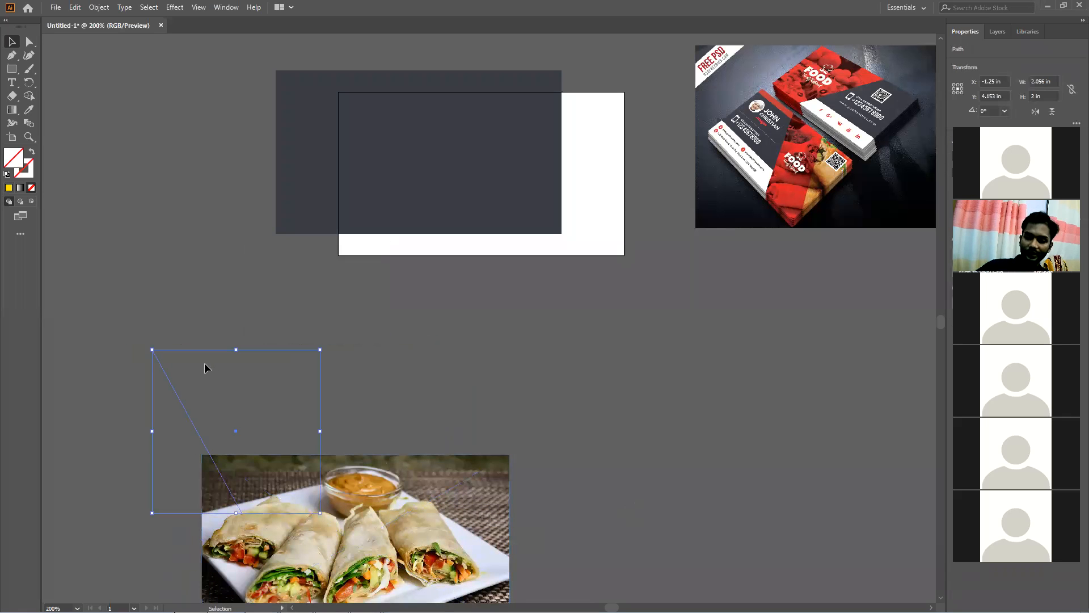
left_click(9, 188)
left_click_drag(207, 377, 153, 318)
Delete the kathi roll photo and place the vegetable roll image from the desktop into the document
left_click_drag(373, 484, 377, 468)
key("Delete")
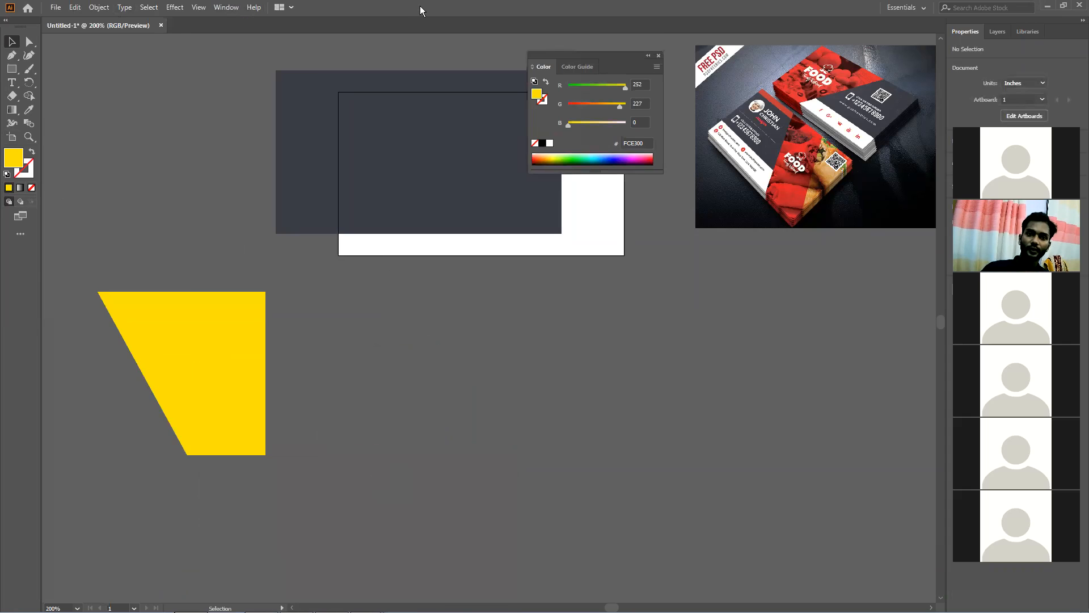
double_click(421, 10)
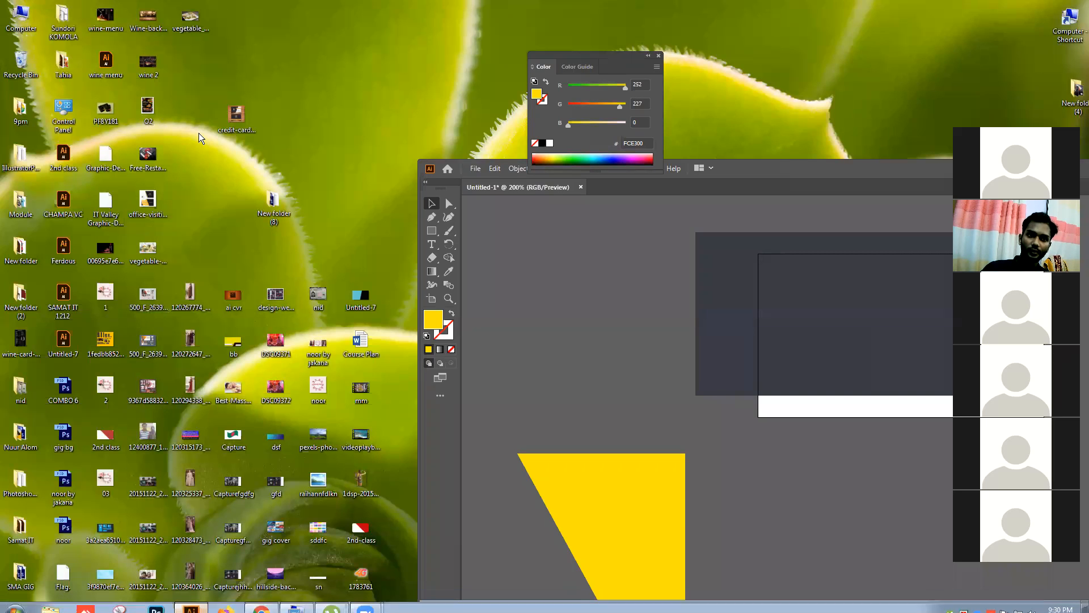
left_click_drag(147, 259, 585, 321)
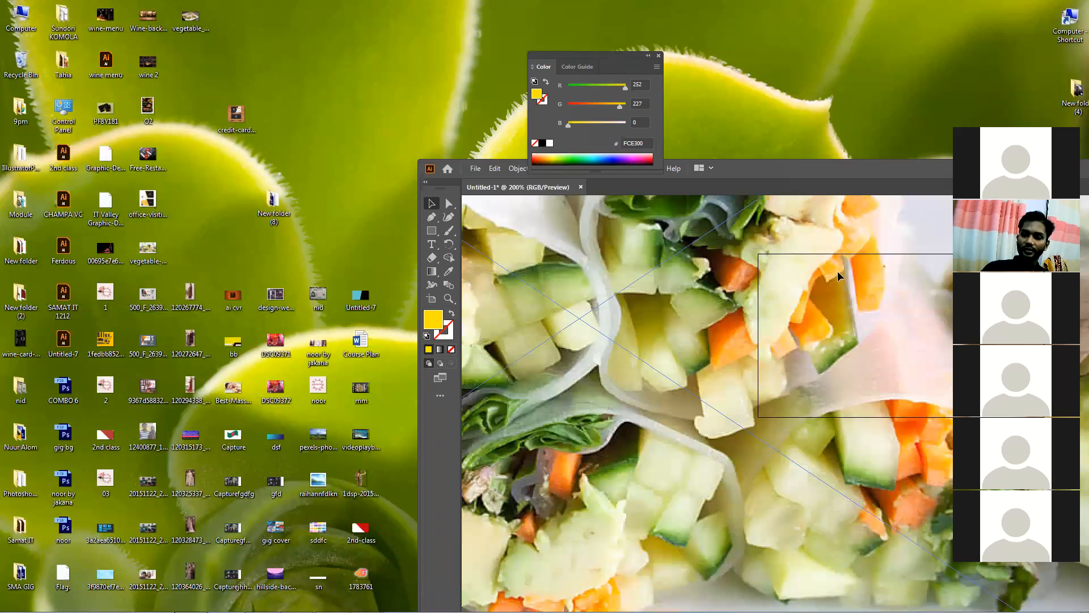
key("super+Up")
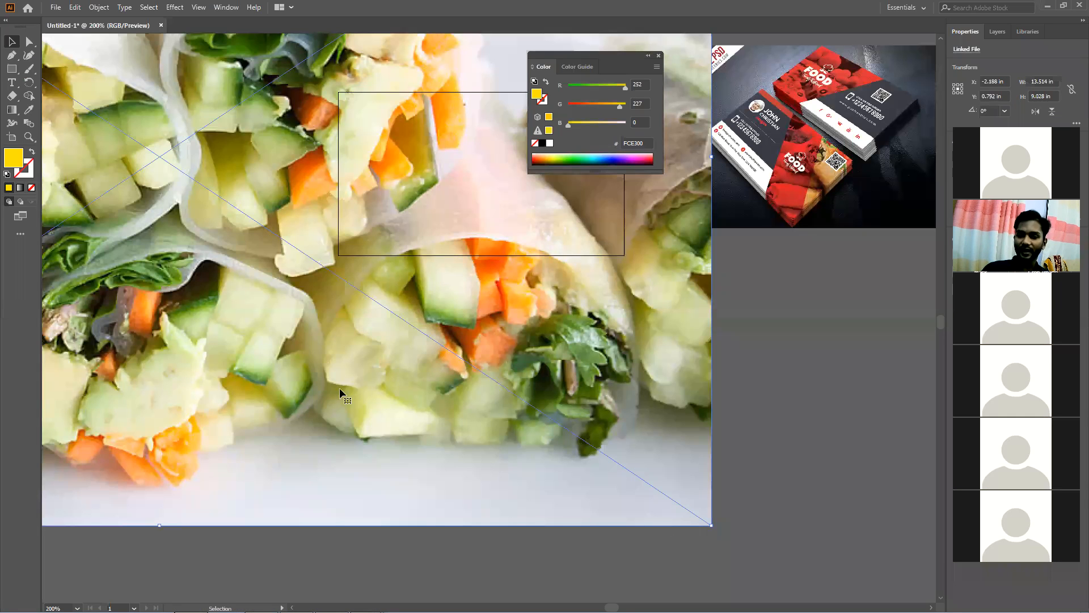
Scale the vegetable roll photo down to about 3.49 x 2.33 in and move it below the card beside the yellow shape
scroll(287, 356, "down", 2)
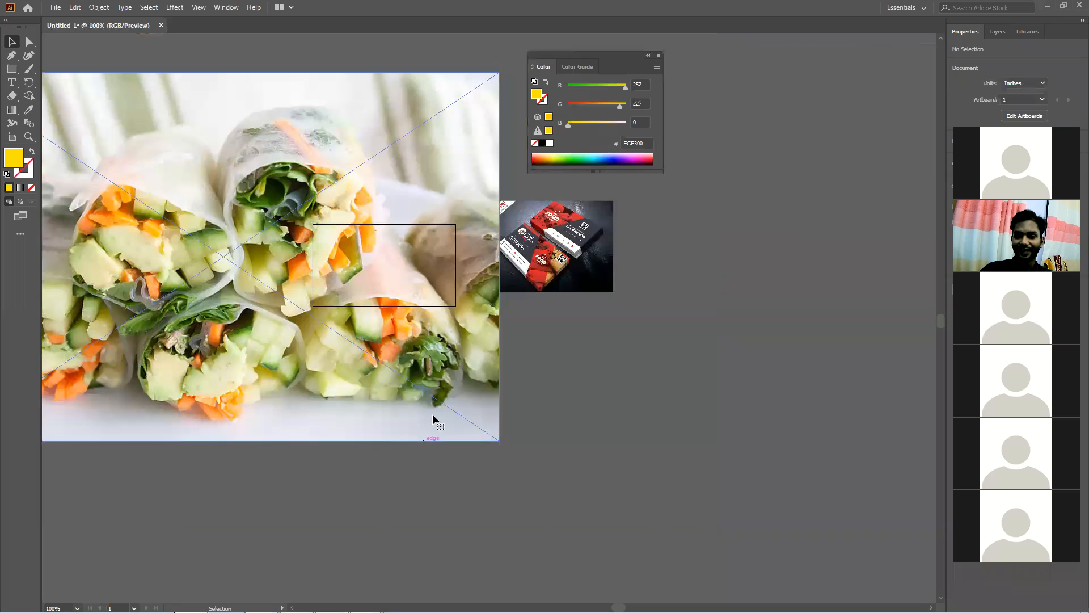
left_click_drag(500, 440, 113, 183)
left_click_drag(49, 146, 274, 397)
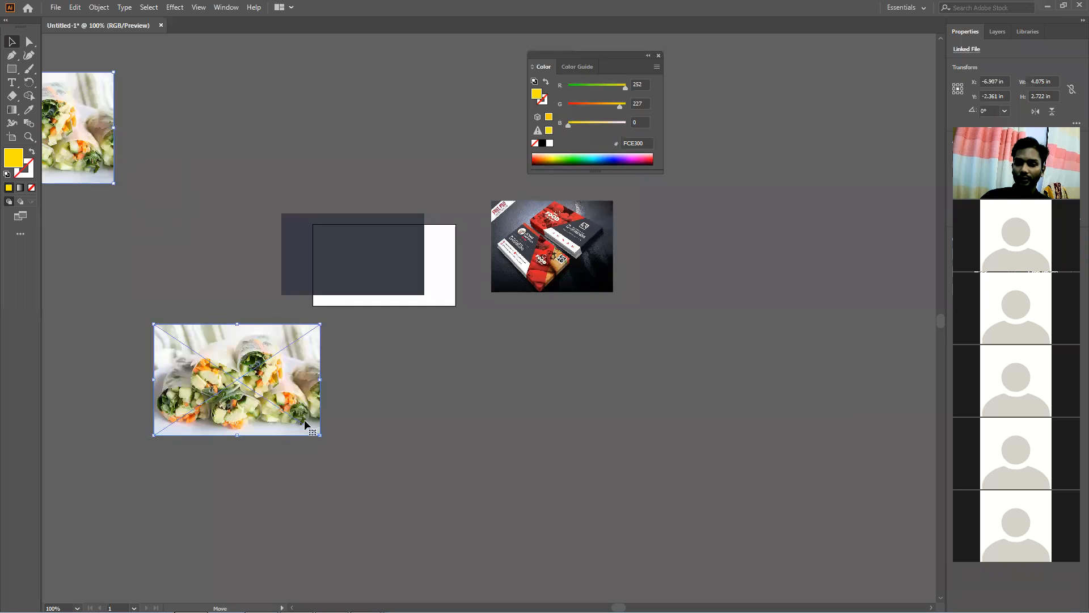
left_click_drag(318, 436, 342, 418)
left_click(346, 419)
left_click_drag(283, 400, 329, 414)
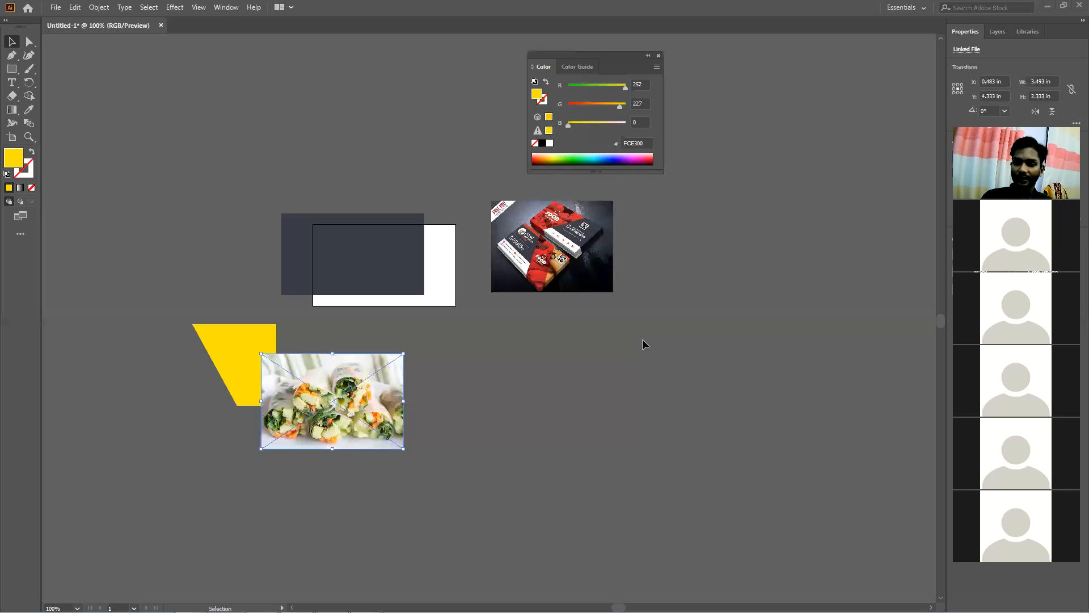
Move the vegetable roll photo to the lower left and the yellow shape to the right of it, leaving a gap between them
left_click_drag(346, 401, 227, 518)
left_click_drag(253, 318, 294, 402)
left_click_drag(266, 366, 452, 483)
left_click(464, 530)
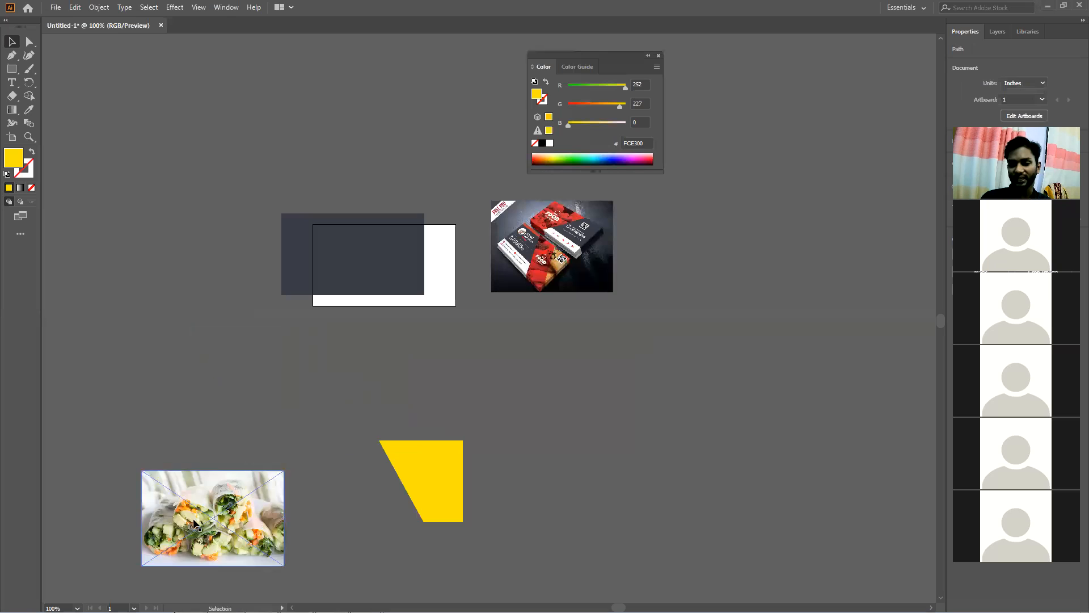
Move the vegetable roll photo and the yellow slanted shape together so they overlap, and bring the yellow shape to the front
left_click_drag(244, 497, 279, 444)
left_click(397, 505)
left_click_drag(417, 507, 278, 523)
left_click(353, 493)
left_click(253, 440)
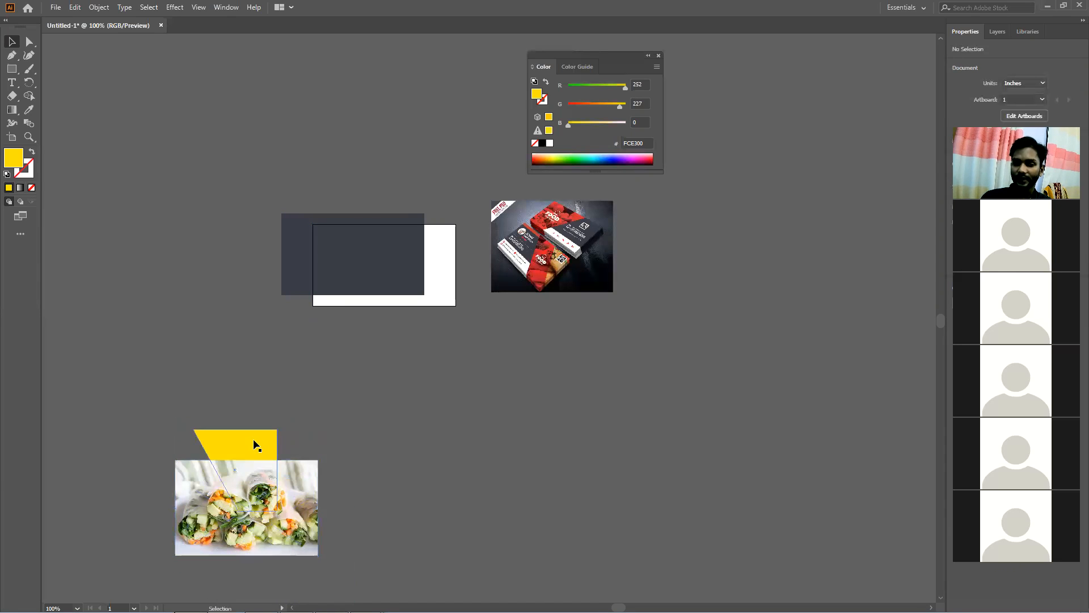
right_click(255, 439)
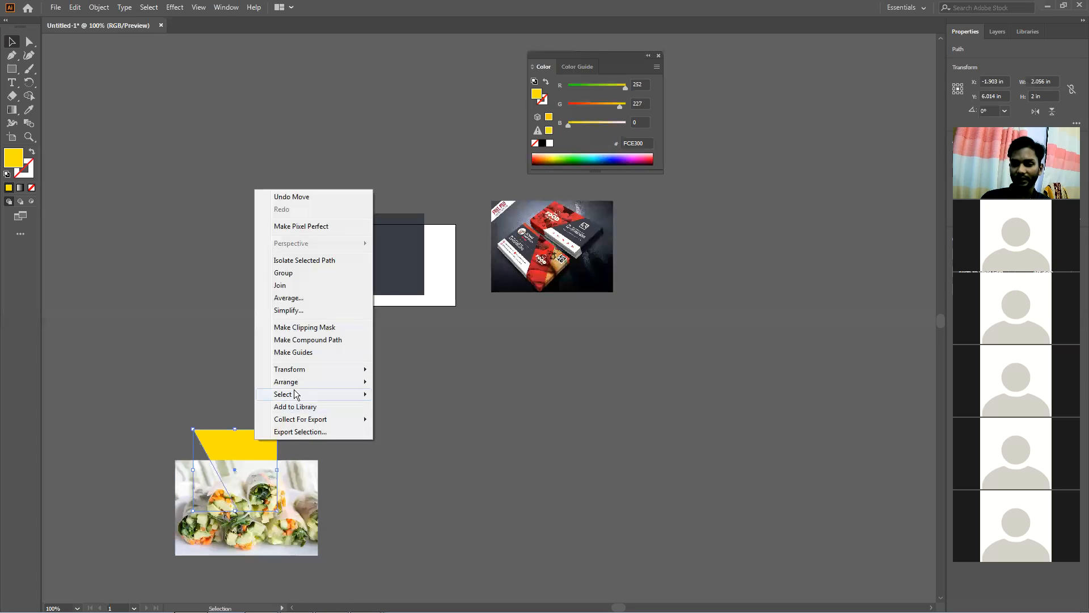
mouse_move(311, 382)
left_click(431, 381)
Position the yellow slanted shape over the left-centre part of the vegetable roll photo, inside the photo's edges
left_click_drag(301, 484, 275, 474)
left_click(416, 448)
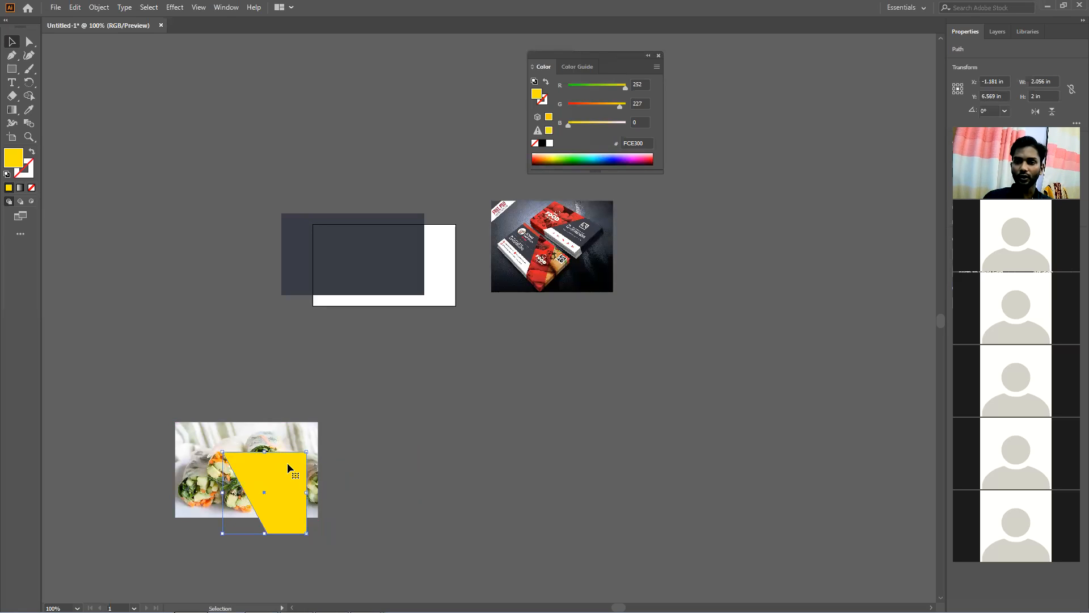
left_click_drag(293, 462, 292, 439)
left_click(415, 438)
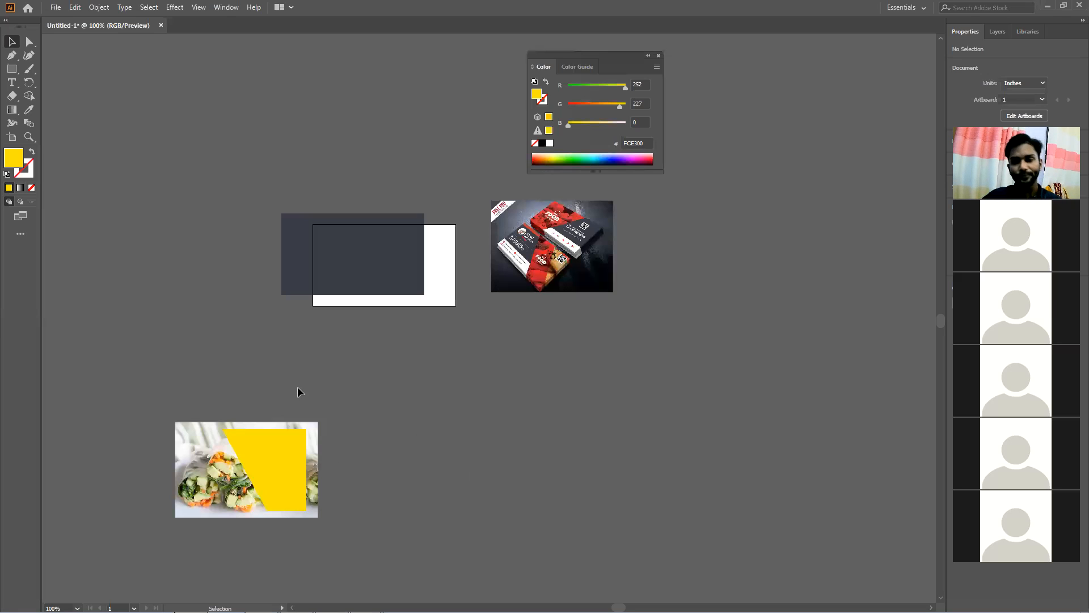
left_click_drag(267, 464, 229, 471)
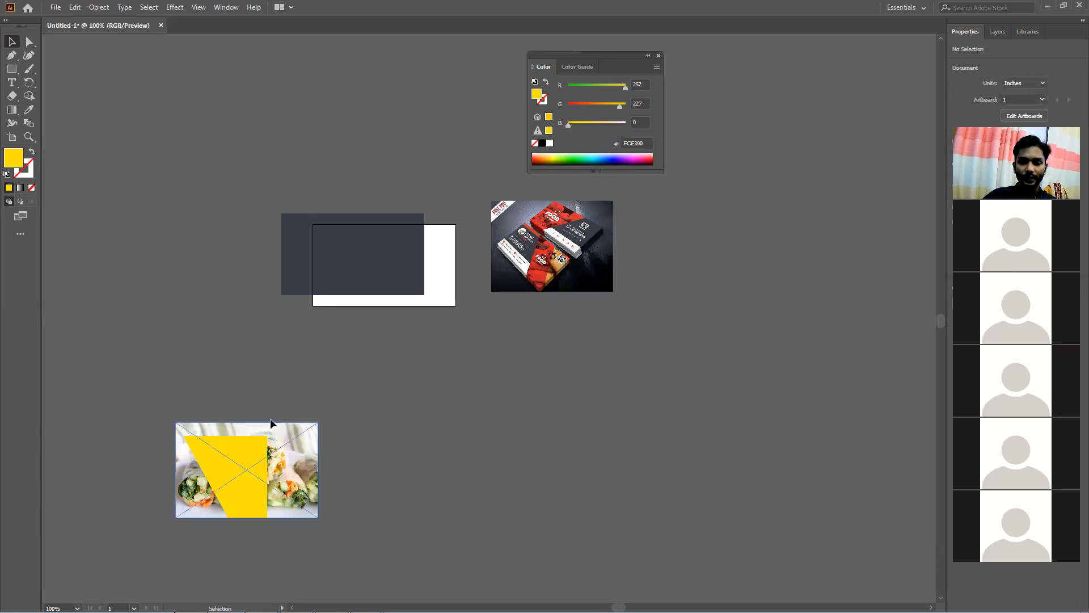
Clip the vegetable roll photo into the yellow slanted shape with a clipping mask
left_click_drag(226, 401, 285, 500)
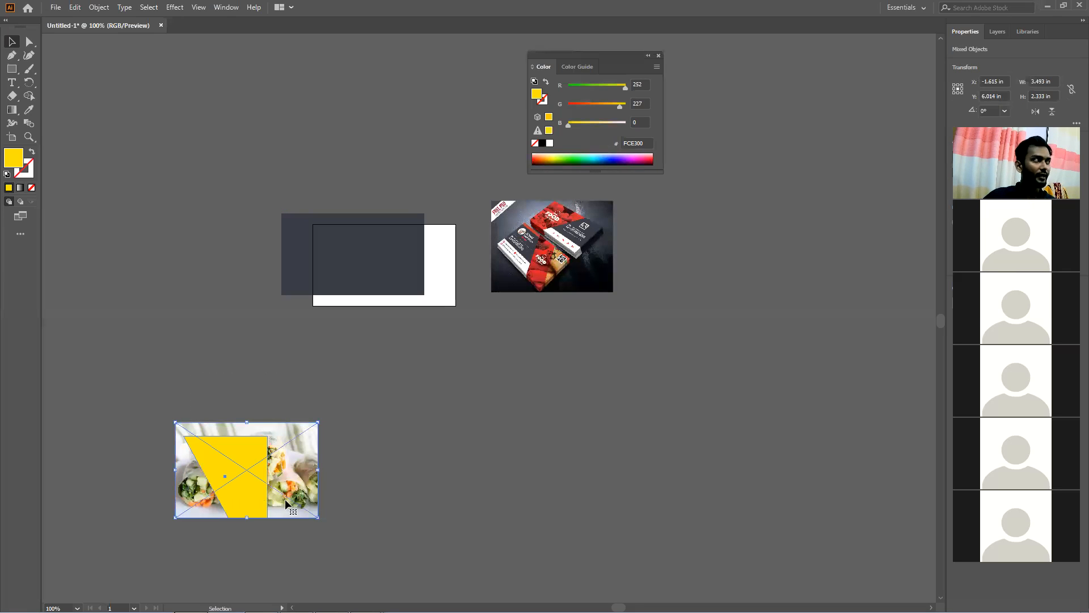
left_click(408, 516)
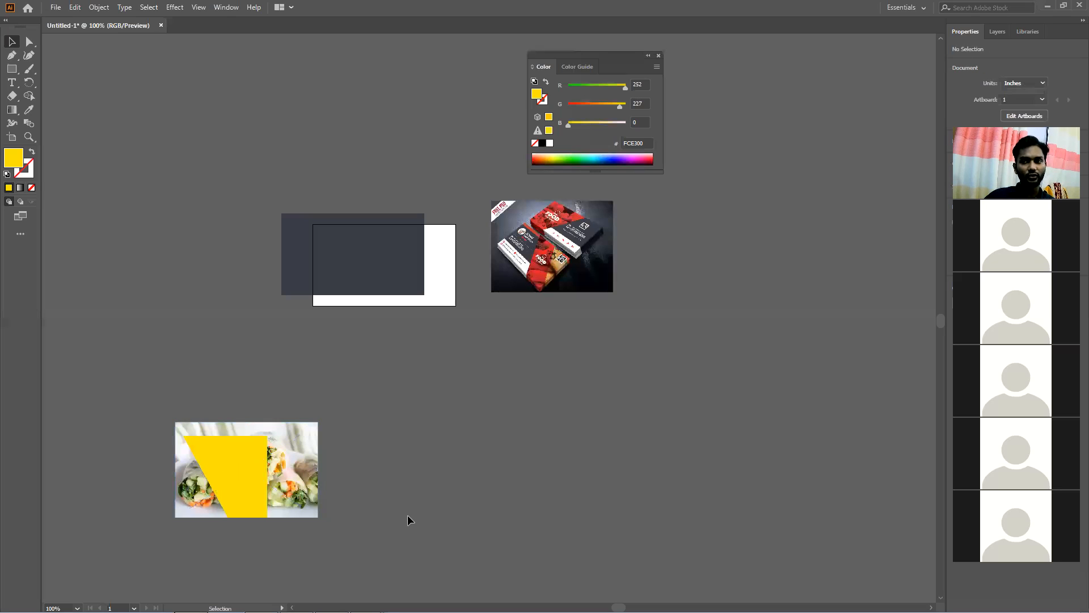
left_click_drag(190, 392, 261, 508)
right_click(246, 445)
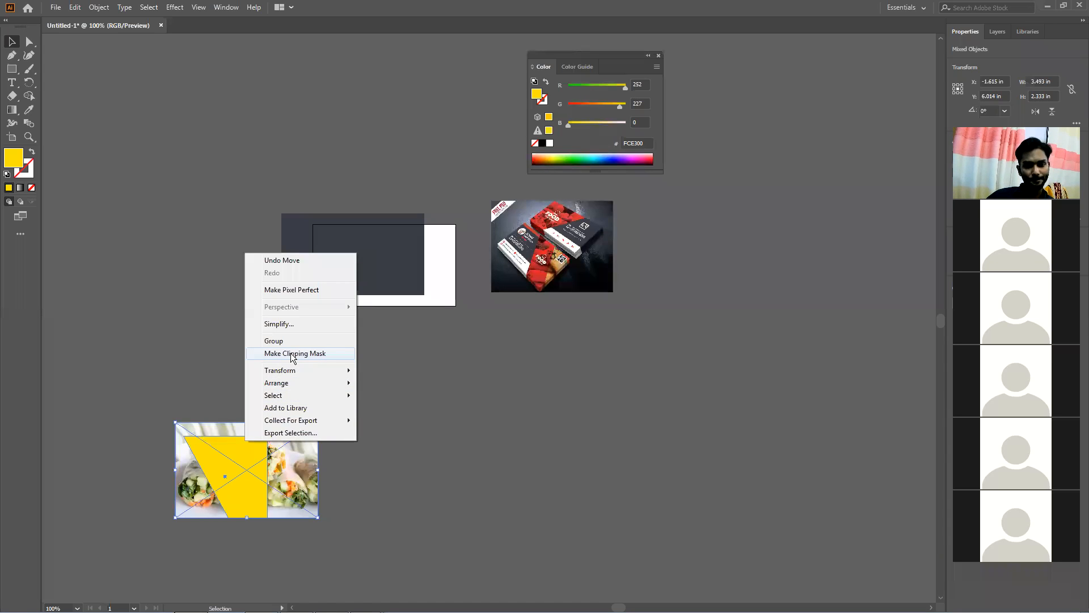
left_click(569, 595)
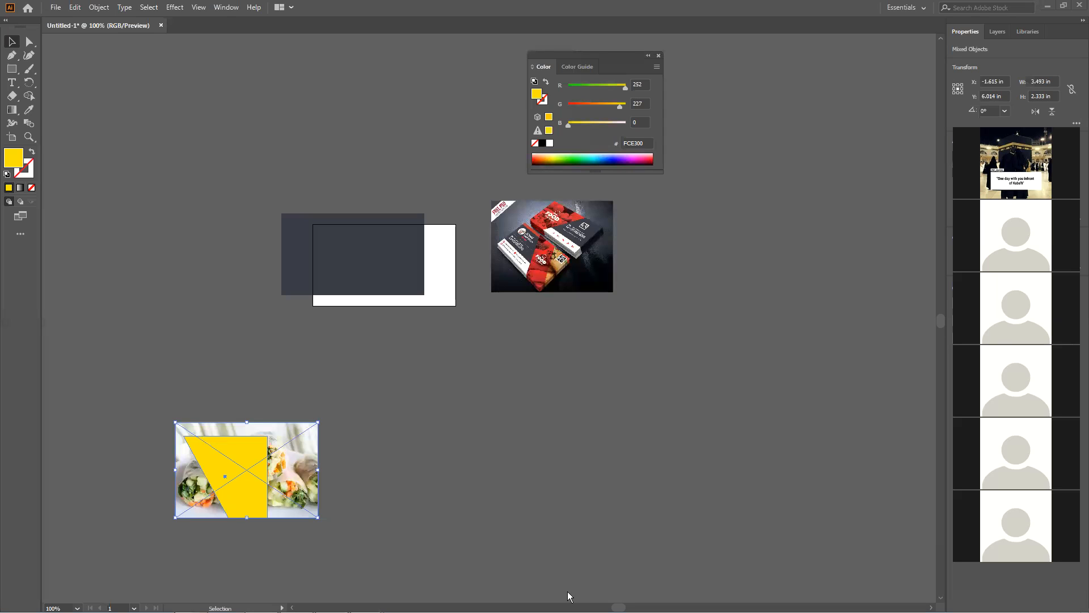
left_click_drag(170, 373, 251, 493)
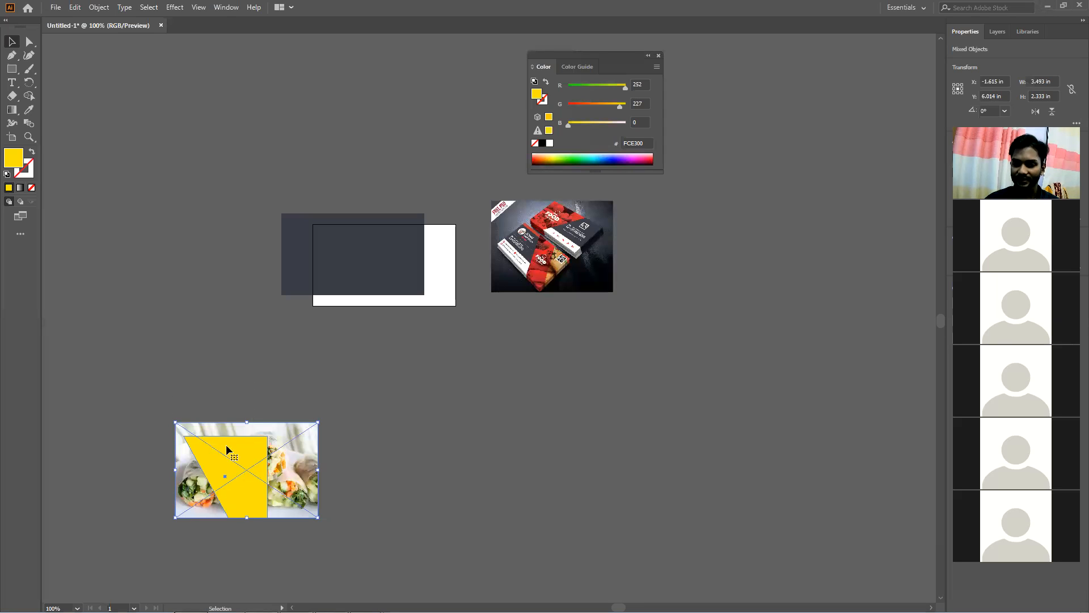
right_click(227, 450)
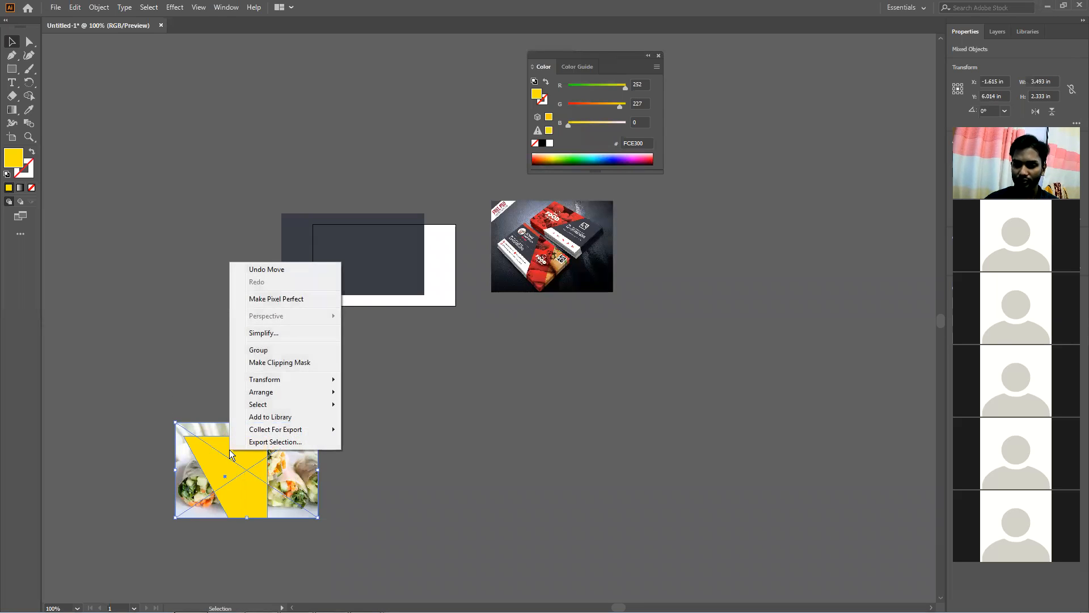
left_click(280, 365)
Move the clipped photo onto the card and align it together with the dark rectangle to the artboard, photo flush with the card's right edge
left_click_drag(263, 486, 413, 272)
left_click(432, 357)
left_click_drag(299, 193, 369, 245)
left_click_drag(382, 260, 408, 266)
left_click(440, 355)
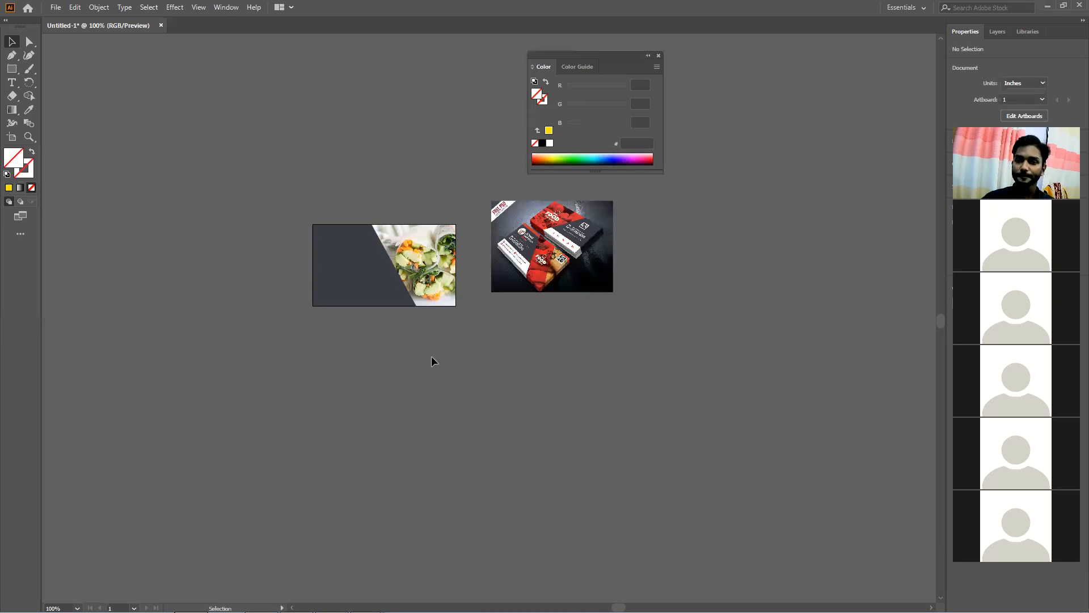
scroll(377, 304, "up", 1)
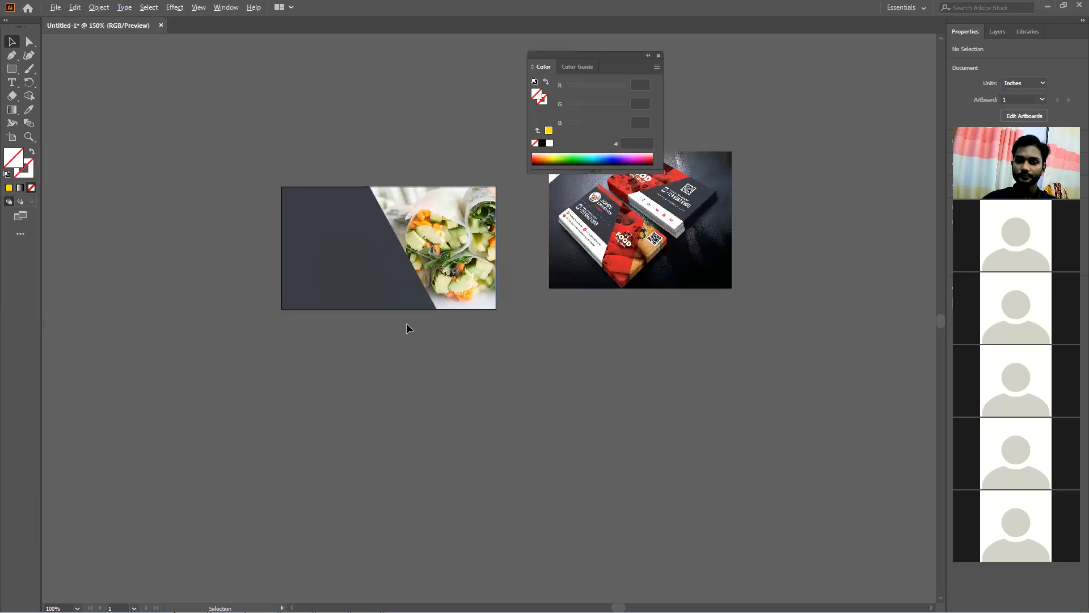
scroll(406, 322, "up", 1)
left_click_drag(491, 328, 545, 442)
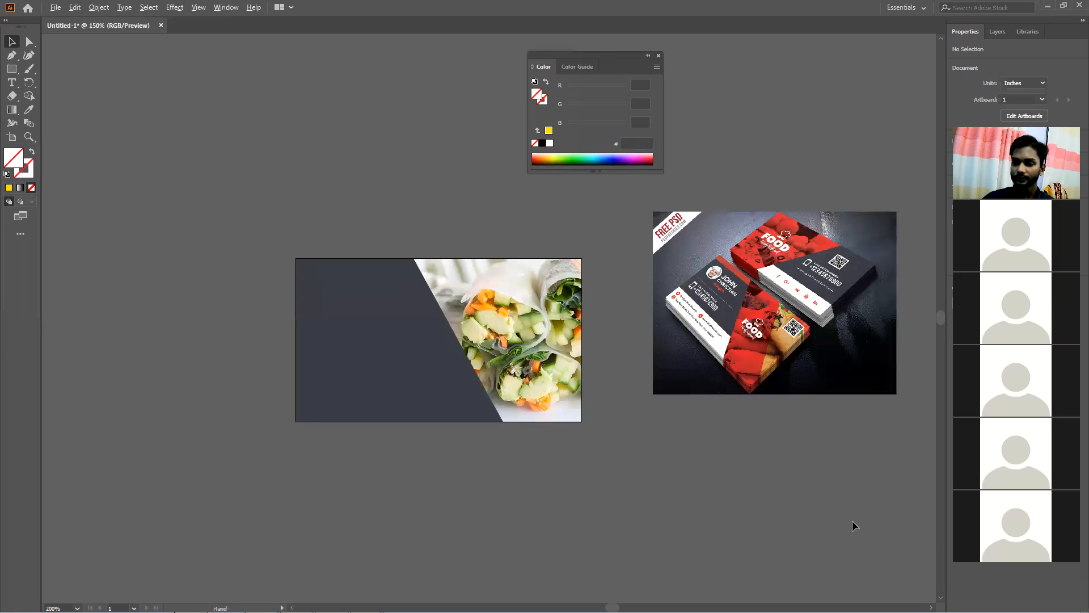
left_click(10, 69)
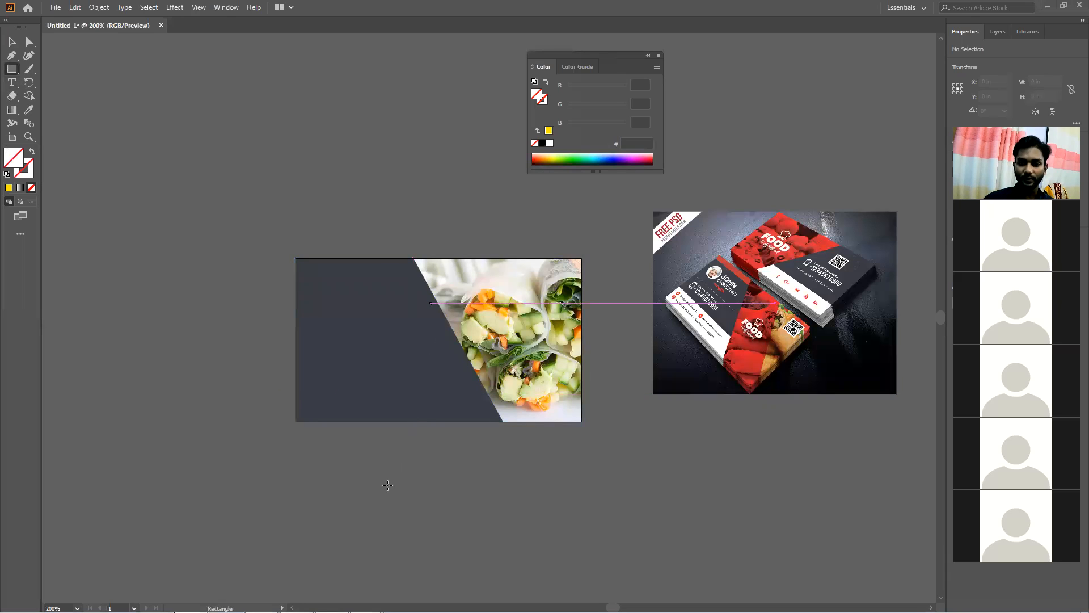
scroll(385, 483, "down", 2)
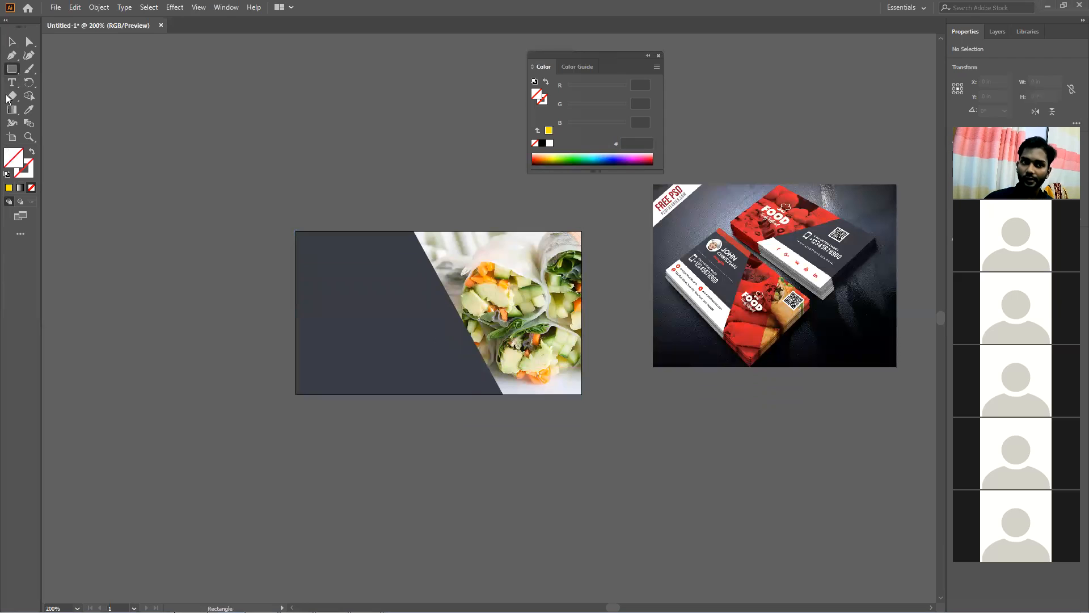
left_click(12, 41)
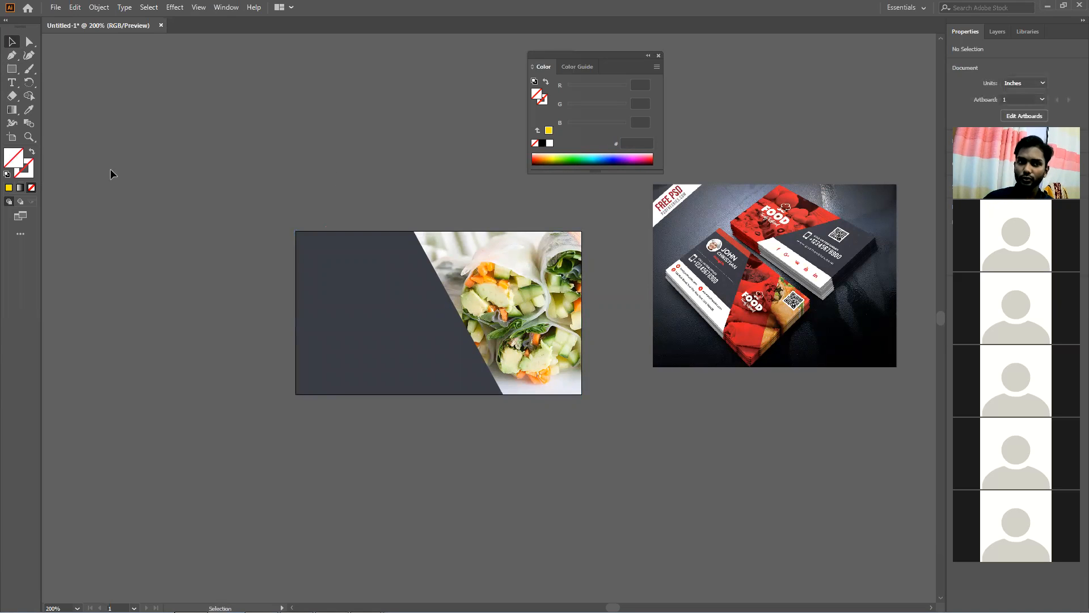
Move the clipped photo off the card to a spot below and to the left of the dark rectangle
left_click_drag(524, 336, 456, 546)
left_click(475, 508)
left_click_drag(435, 481, 512, 304)
left_click_drag(494, 353, 406, 522)
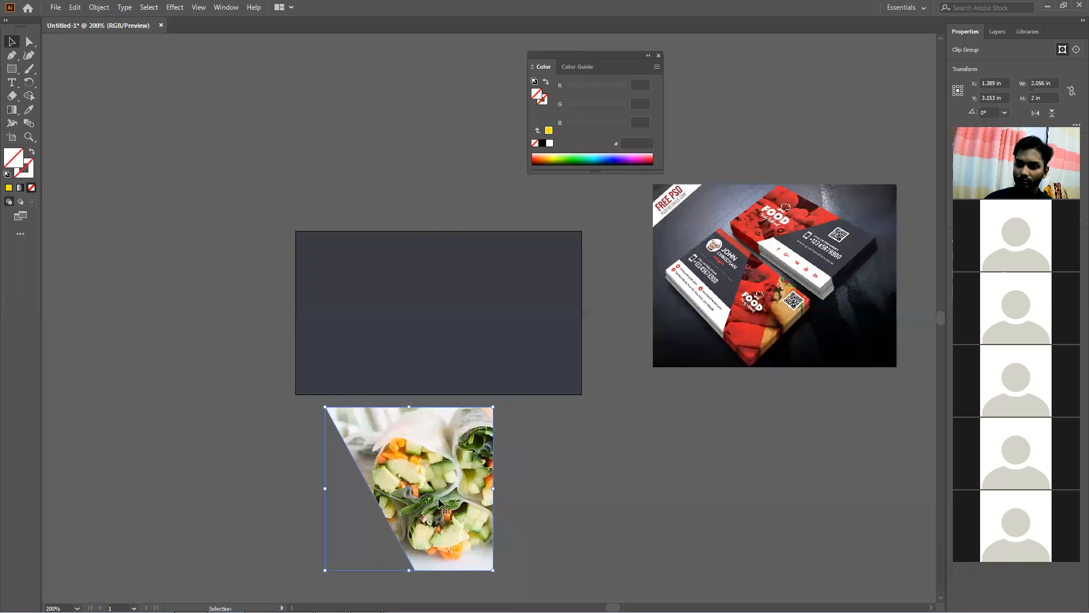
right_click(389, 447)
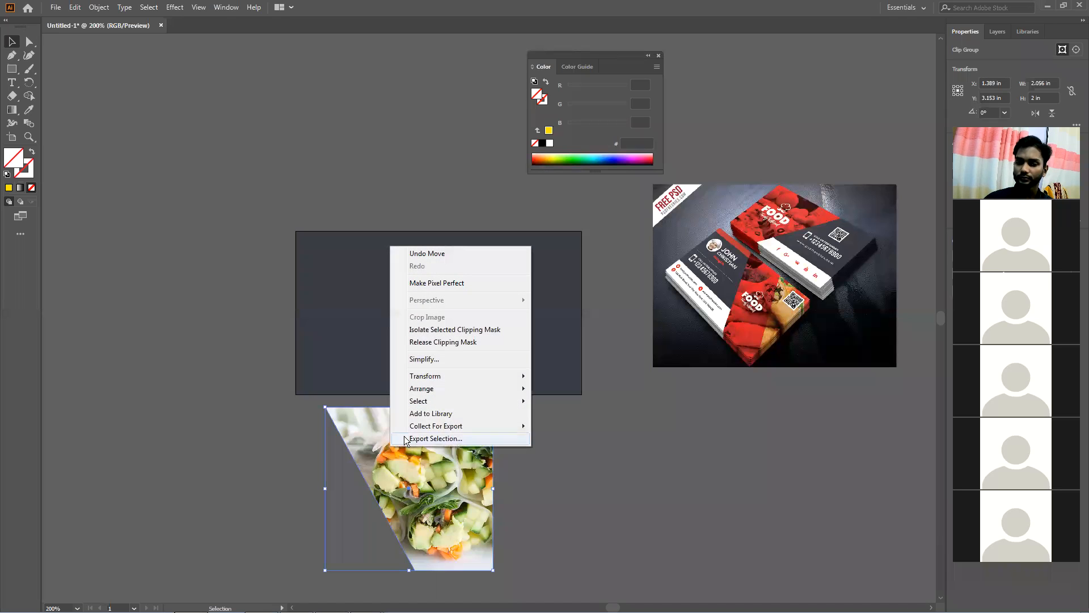
left_click(511, 529)
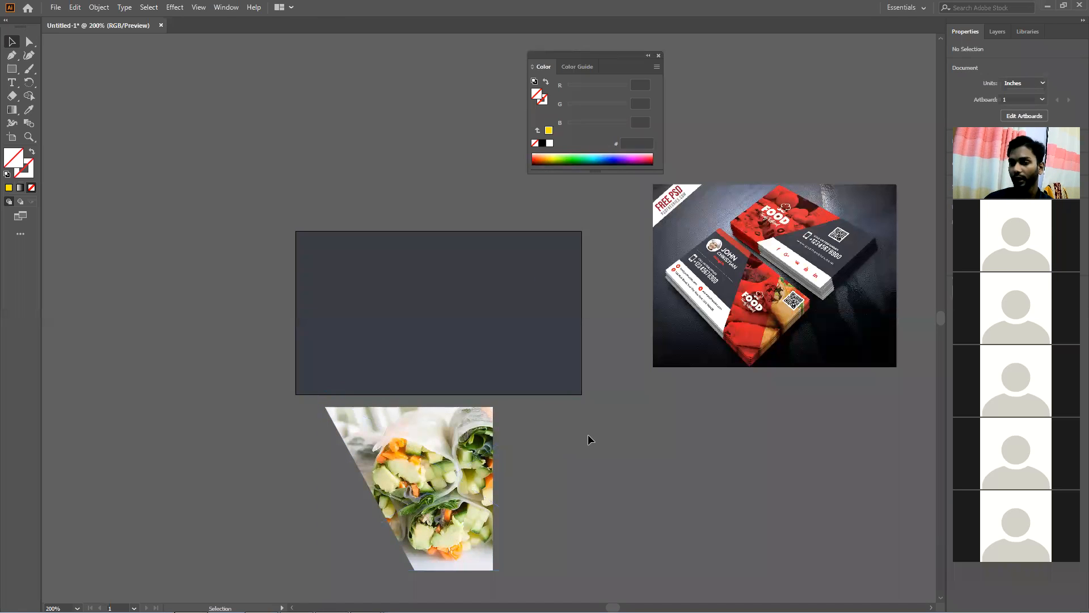
left_click_drag(413, 465, 347, 465)
left_click(532, 464)
Enter isolation mode on the clipped photo and leave it again without editing its contents
right_click(349, 468)
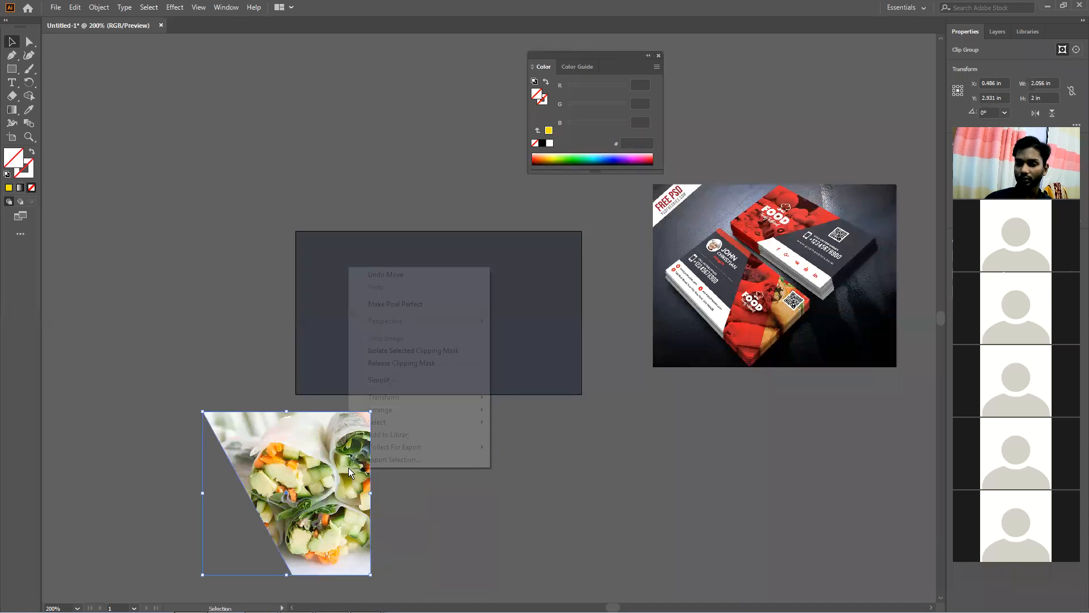
double_click(348, 467)
left_click(486, 468)
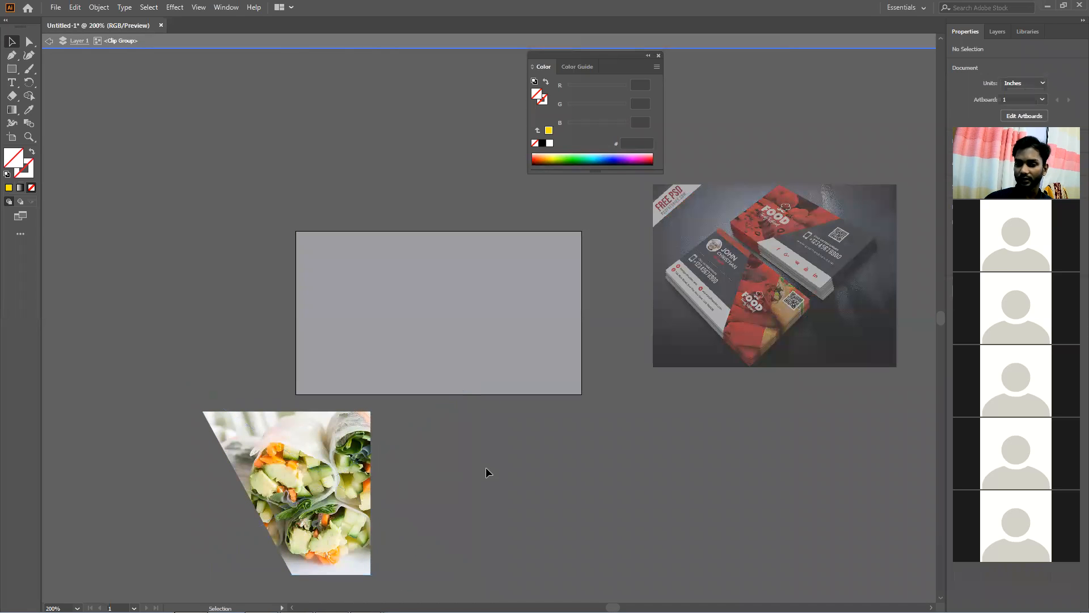
double_click(500, 465)
Place the clipped photo back over the dark rectangle, flush with the card's right edge
left_click_drag(279, 477, 301, 515)
left_click_drag(366, 477, 530, 286)
left_click(487, 493)
left_click_drag(554, 354, 445, 522)
left_click_drag(440, 507, 546, 340)
left_click(516, 448)
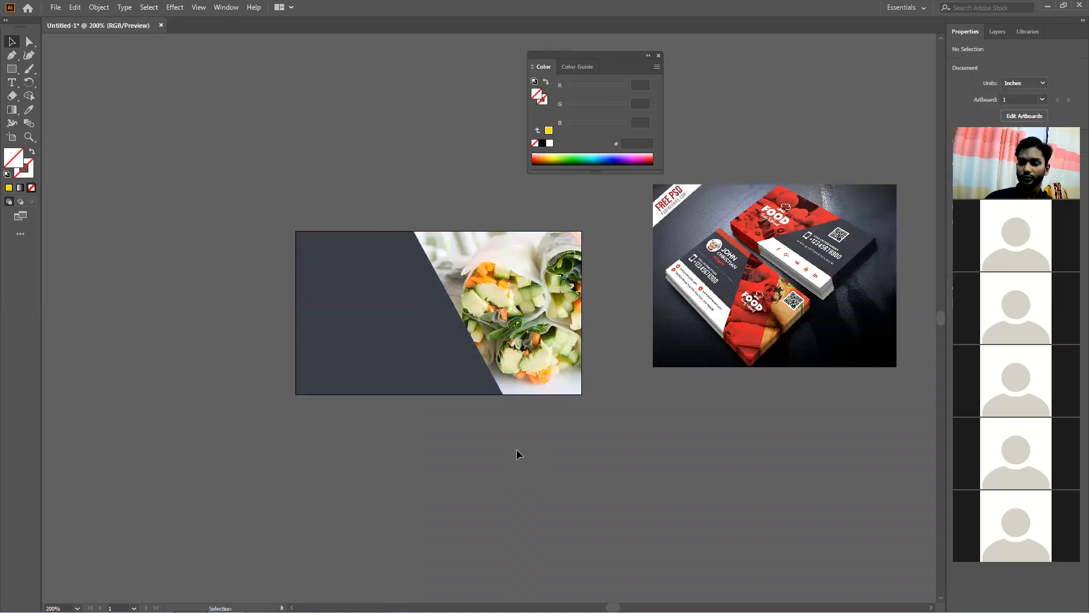
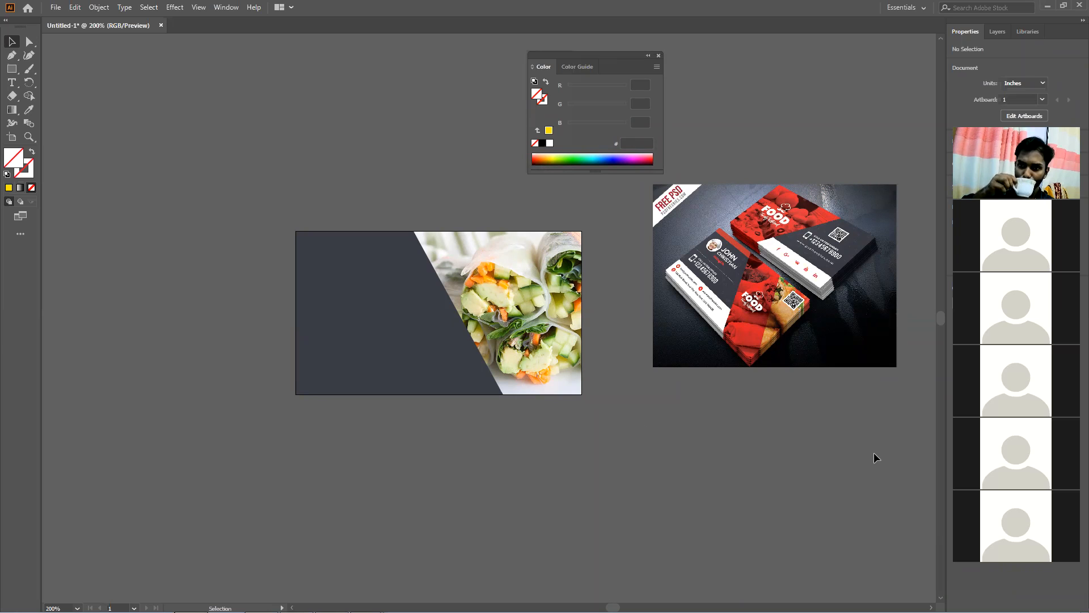
Move the clipped photo below the card, and shift the dark rectangle up and left and back onto the artboard
left_click_drag(534, 275, 470, 457)
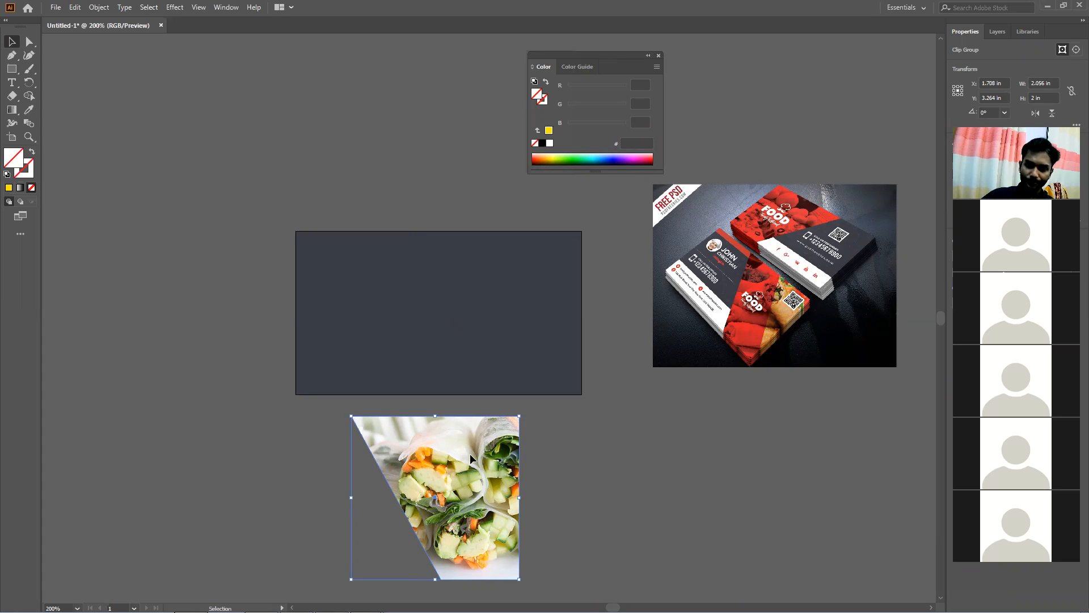
left_click_drag(457, 372, 324, 317)
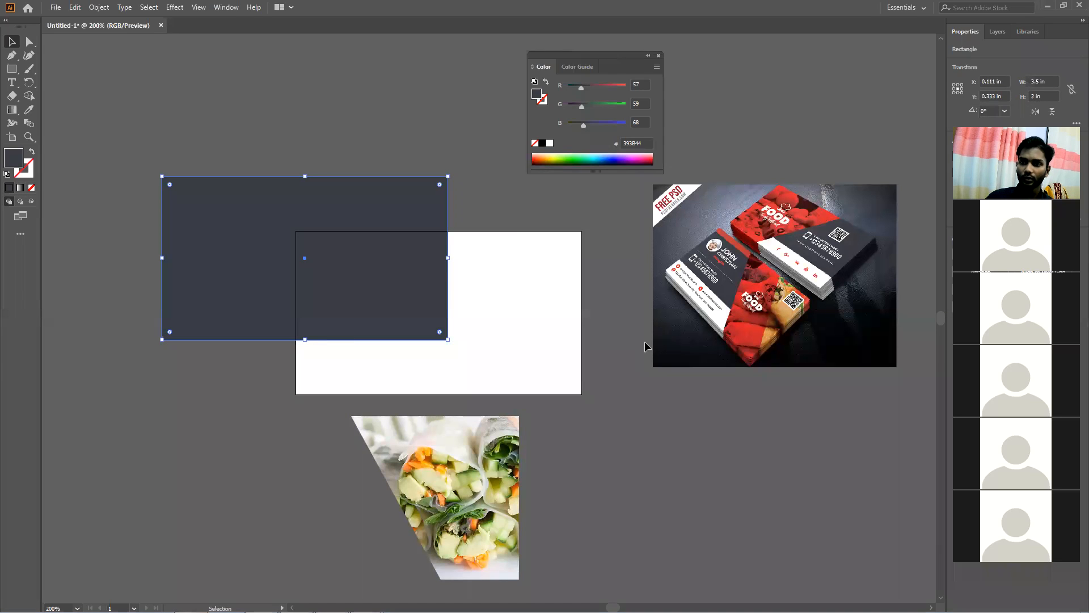
left_click_drag(399, 264, 560, 343)
left_click(606, 350)
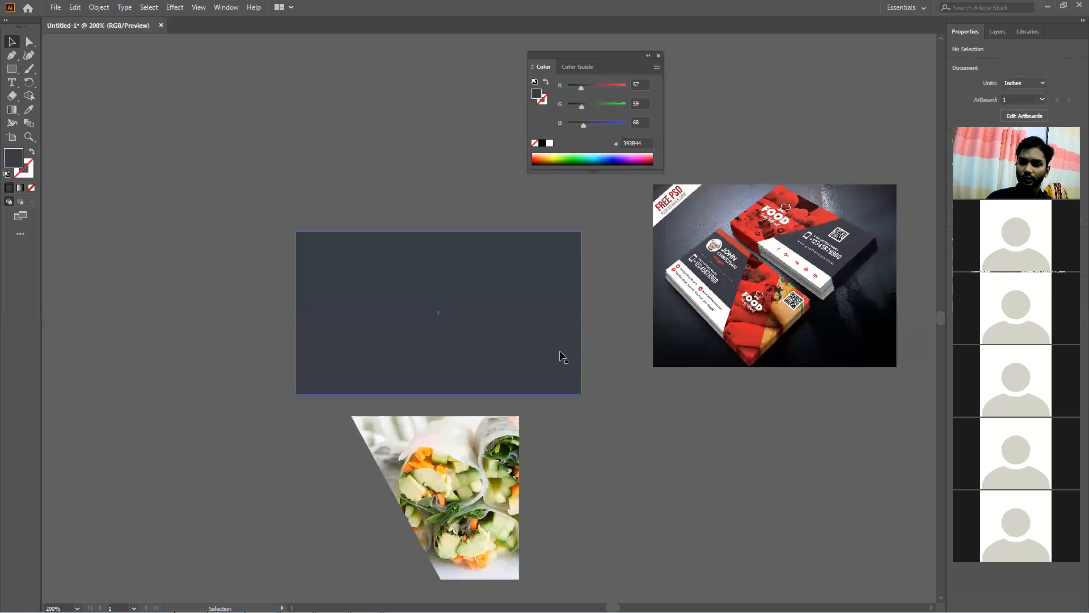
left_click(557, 355)
left_click_drag(335, 280, 160, 178)
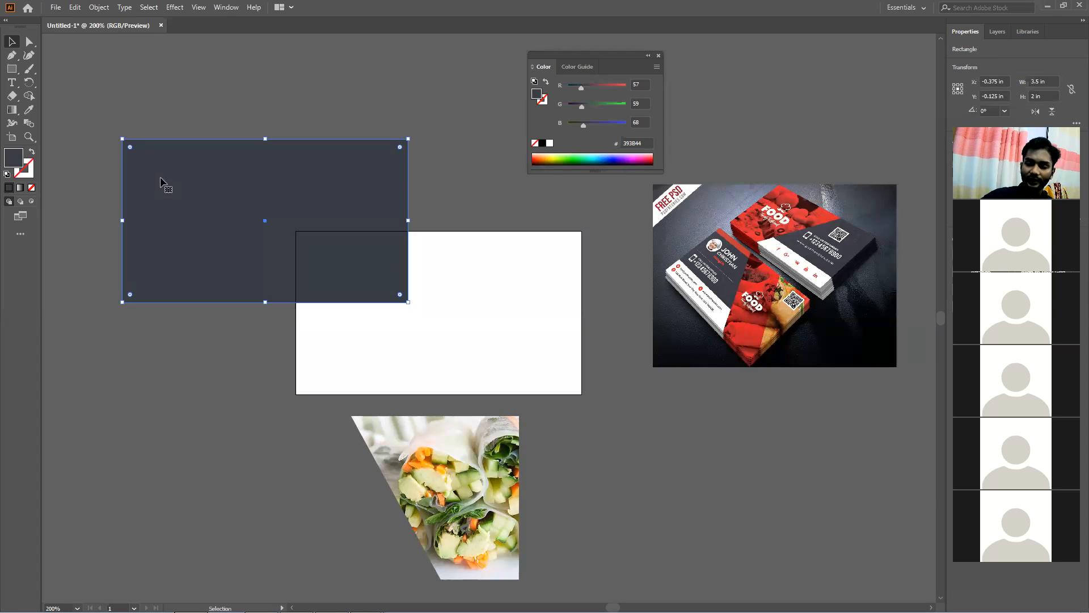
left_click_drag(313, 209, 491, 294)
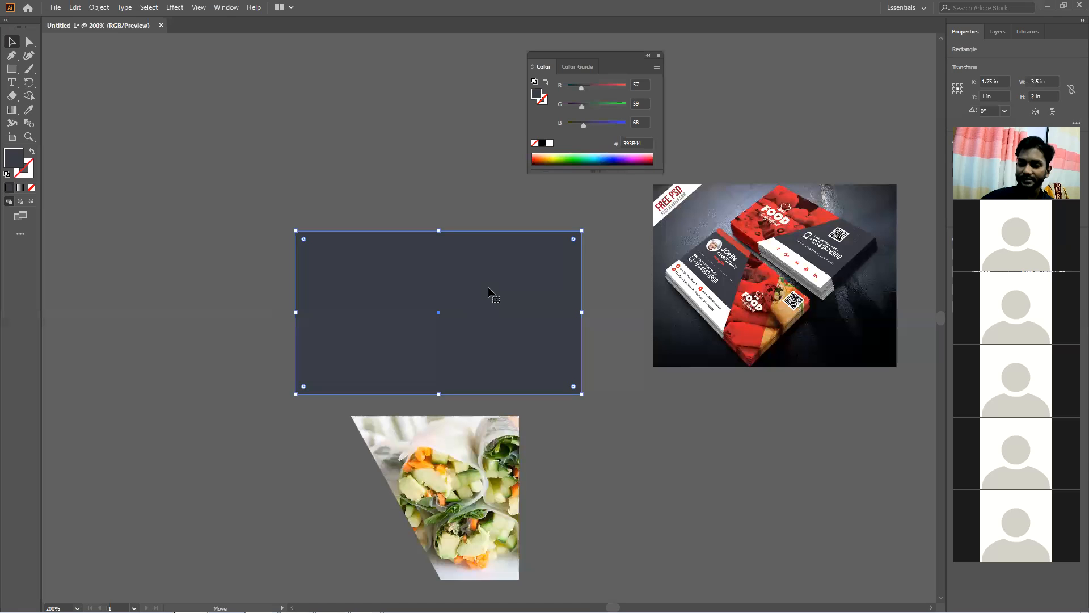
Delete the dark rectangle from the artboard and nudge the clipped photo right and slightly up, keeping it below the artboard
key("Delete")
left_click(505, 502)
scroll(505, 502, "down", 1)
left_click_drag(472, 421, 503, 404)
scroll(296, 406, "down", 2)
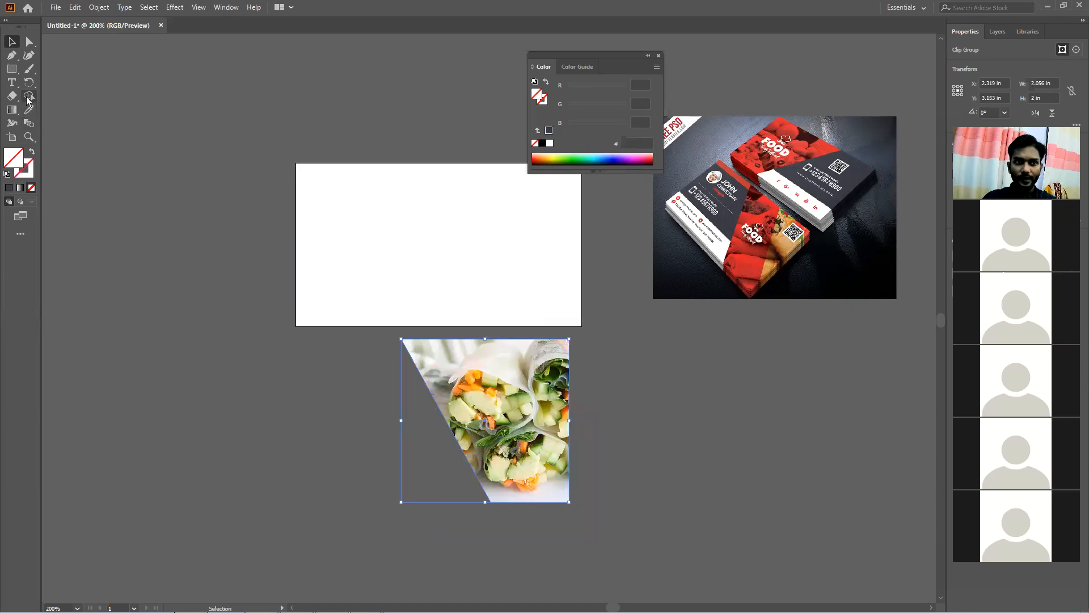
Draw a 3.5 x 2 in rectangle covering the whole artboard
left_click(15, 69)
left_click_drag(17, 72, 51, 62)
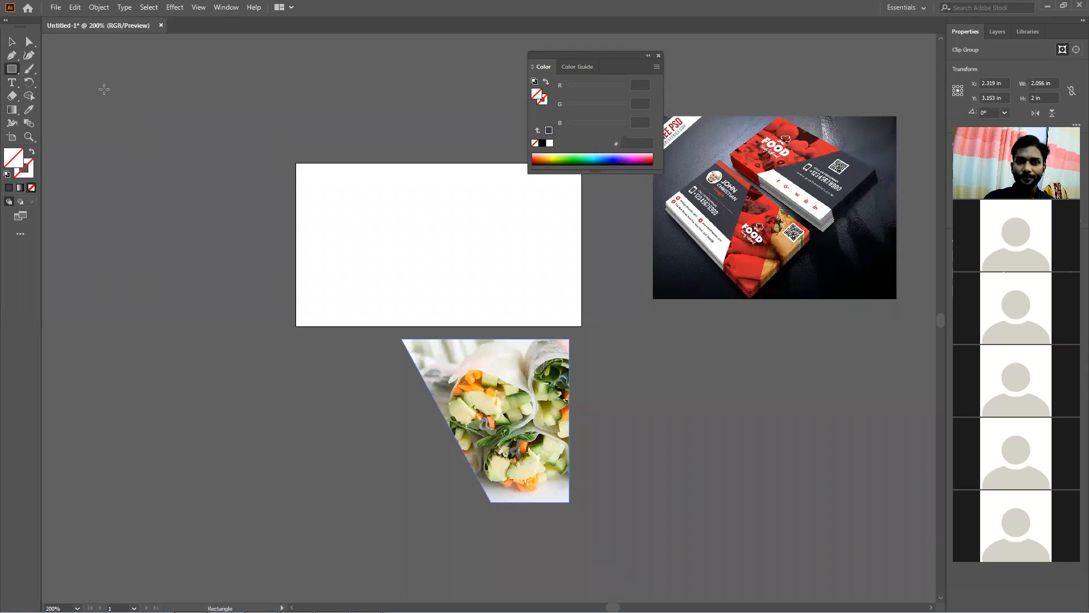
left_click_drag(297, 164, 581, 325)
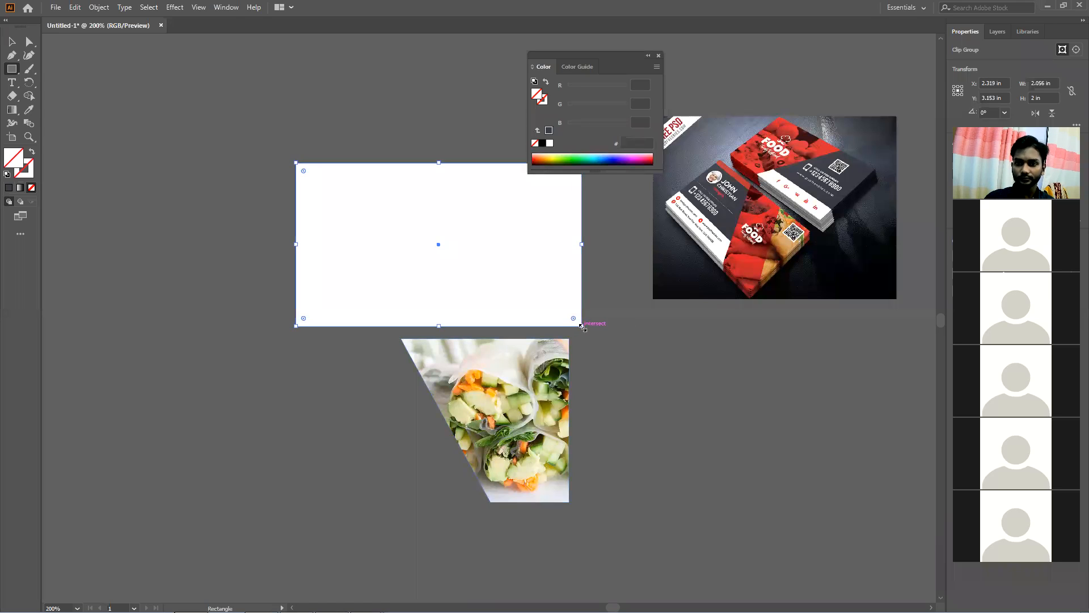
Fill the card rectangle with the dark slate colour 383A43 sampled from the reference business card with the Eyedropper
left_click(29, 109)
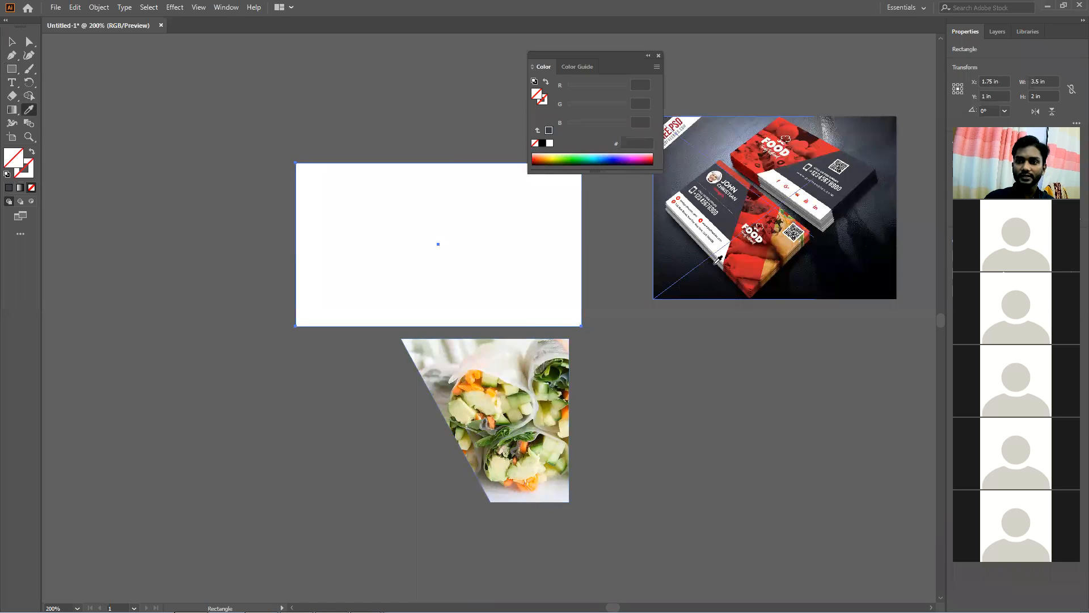
left_click(732, 269)
left_click(736, 223)
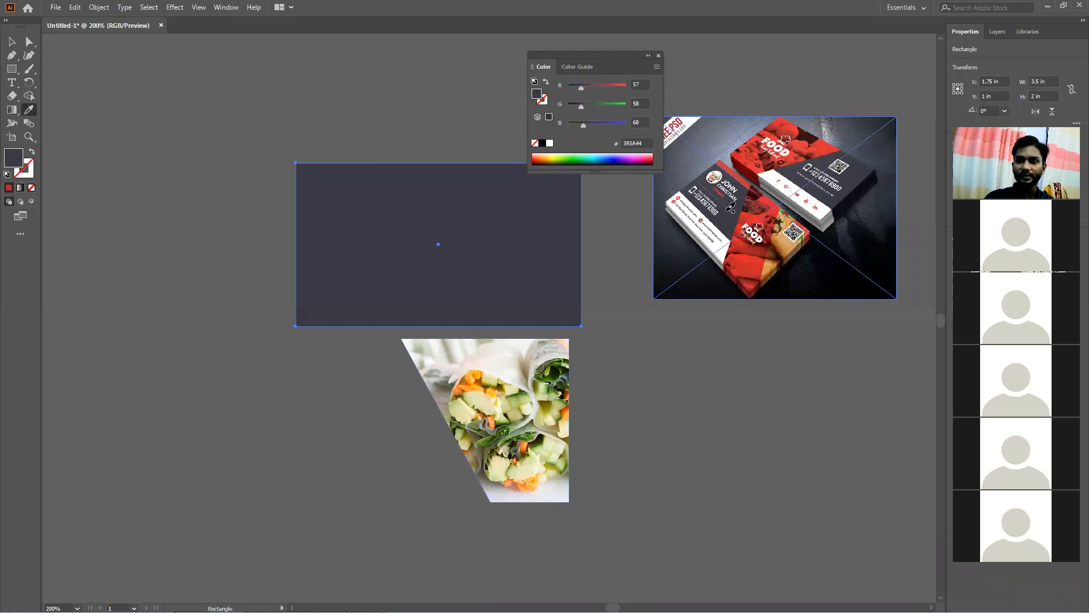
left_click(745, 221)
left_click(776, 240)
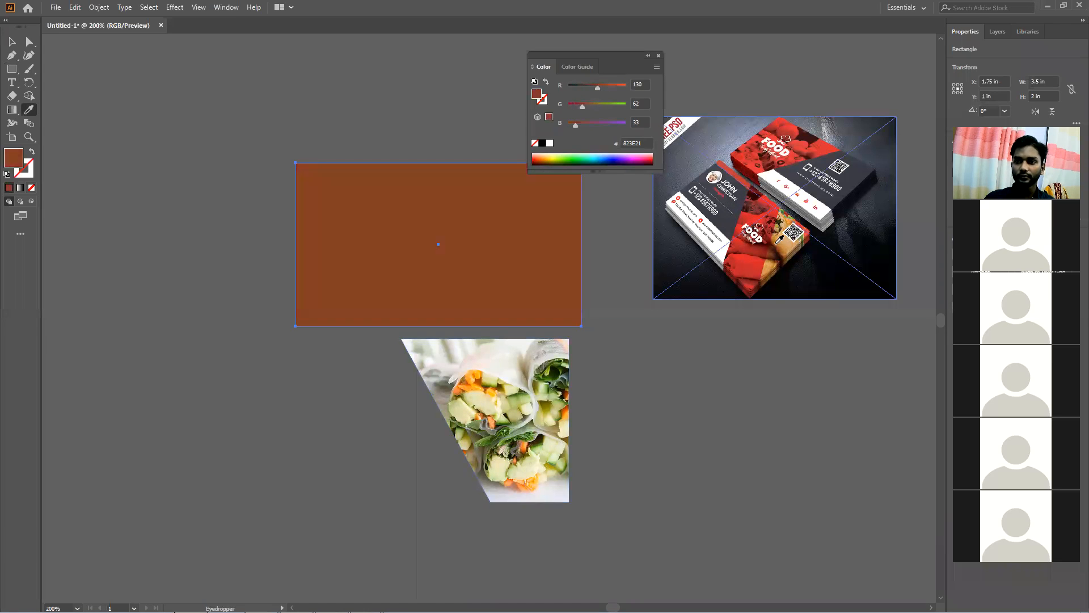
left_click(782, 241)
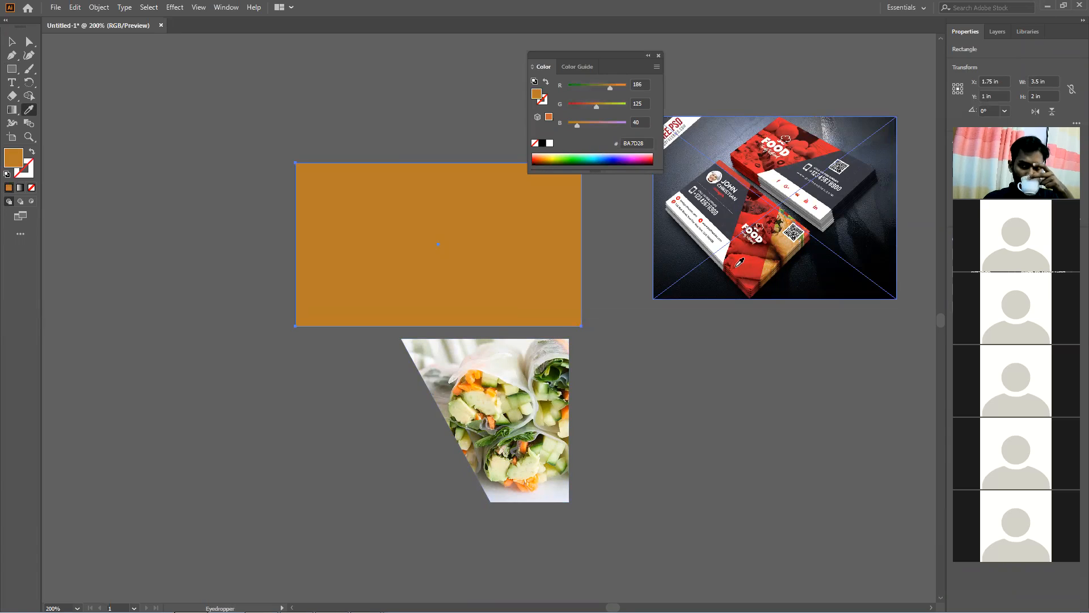
left_click(709, 278)
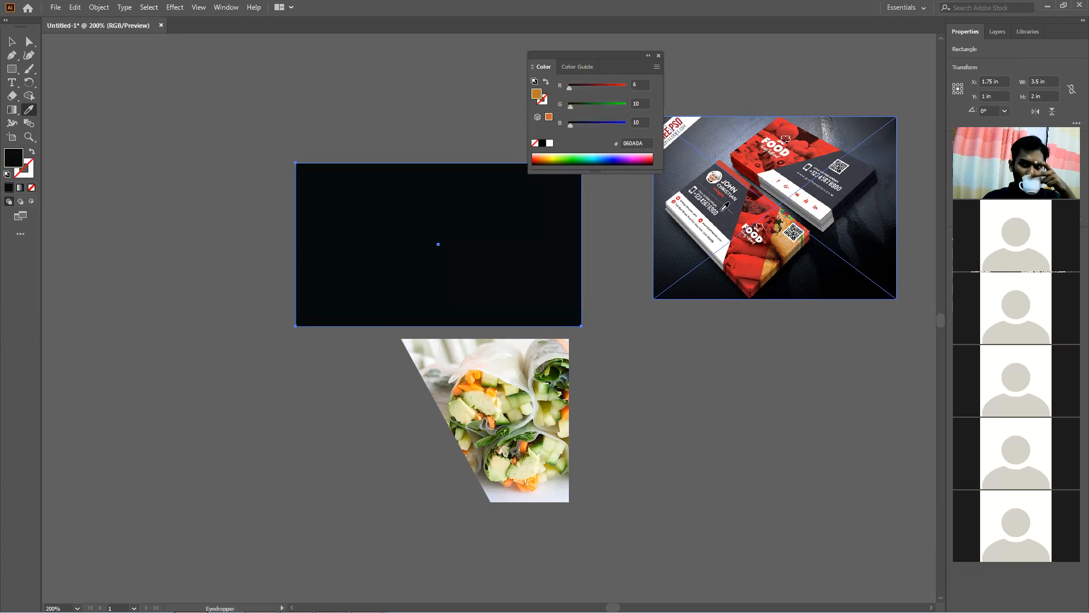
left_click(729, 211)
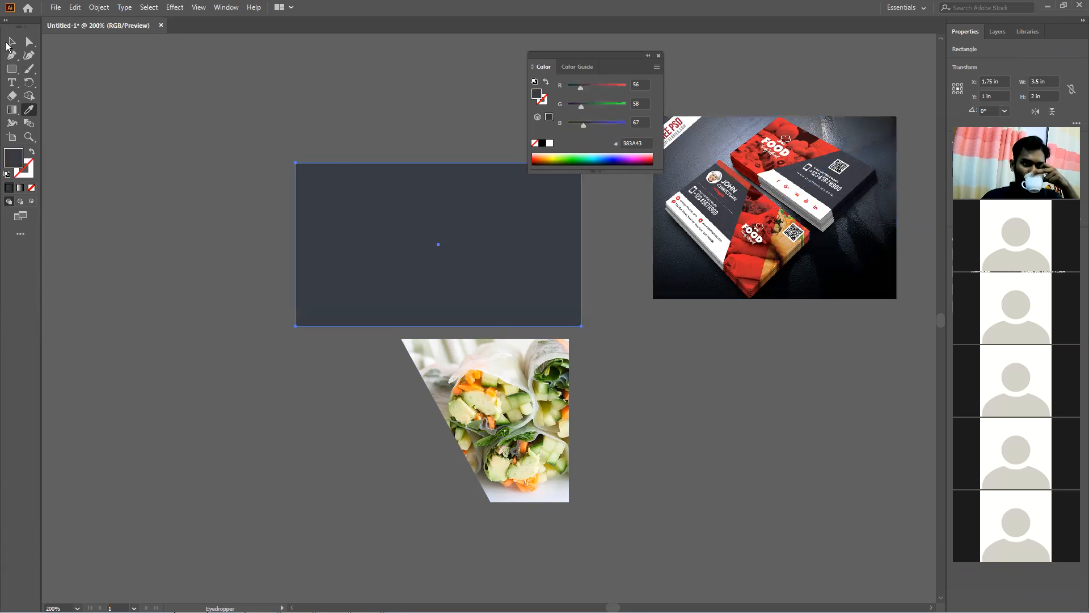
left_click(10, 44)
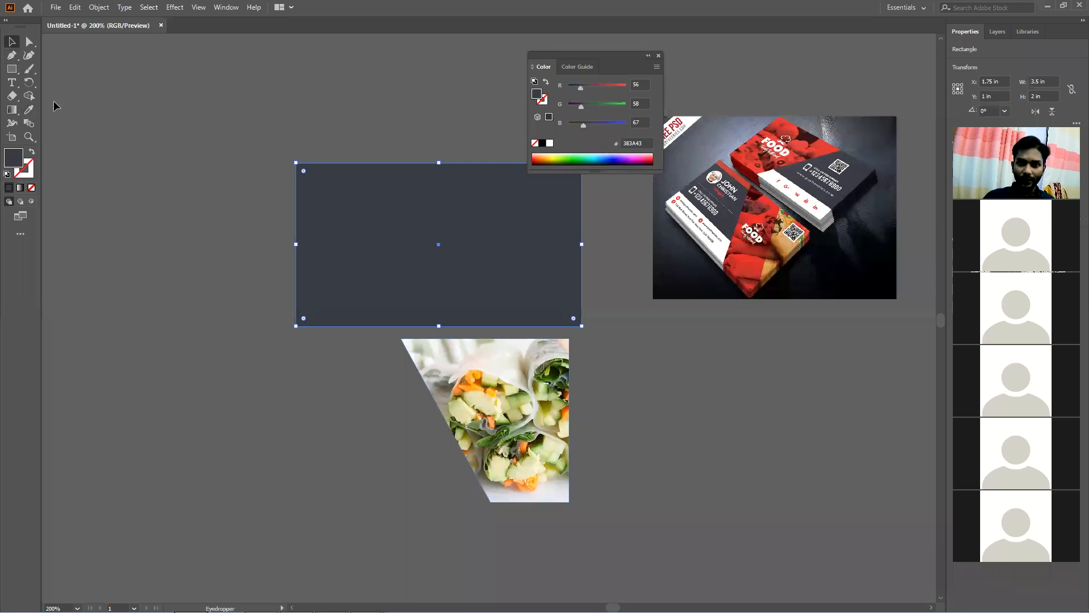
Move the clipped photo up and left so it overlaps the dark rectangle, and bring it to the front
left_click_drag(498, 420, 444, 360)
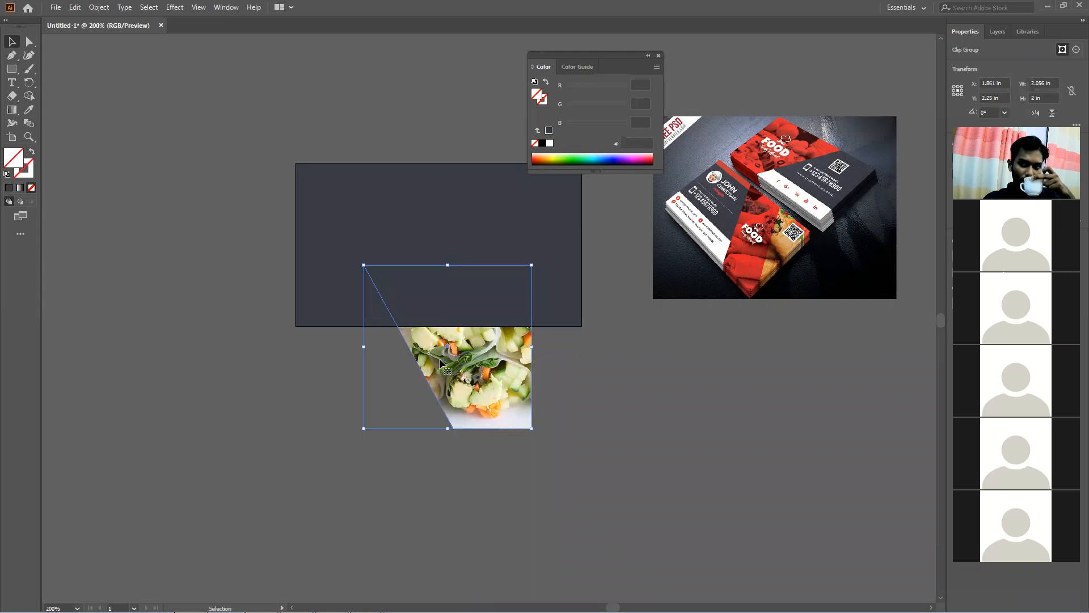
left_click_drag(440, 363, 392, 356)
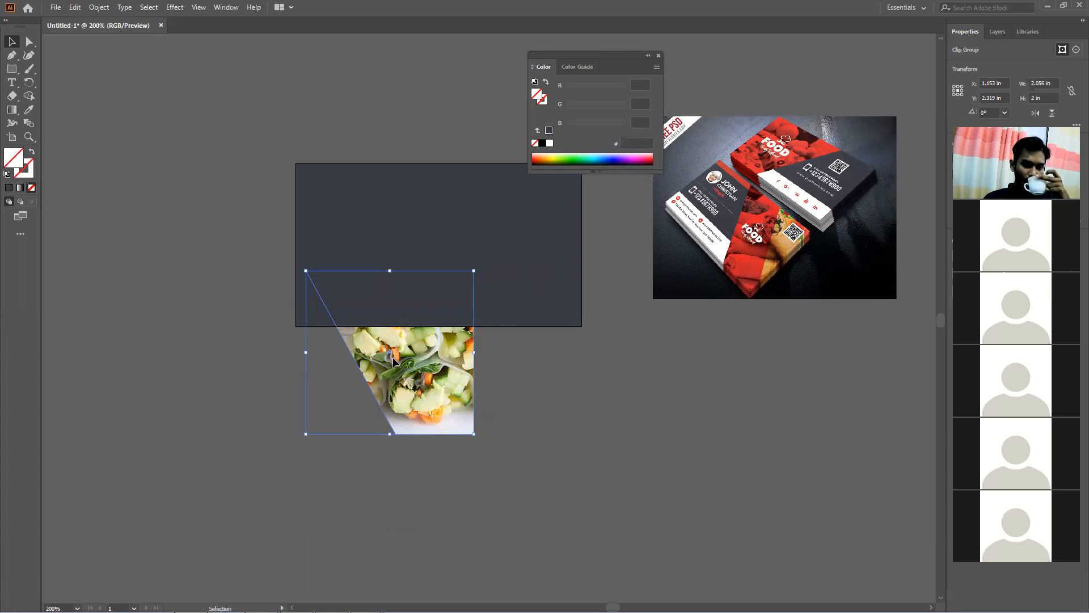
right_click(392, 356)
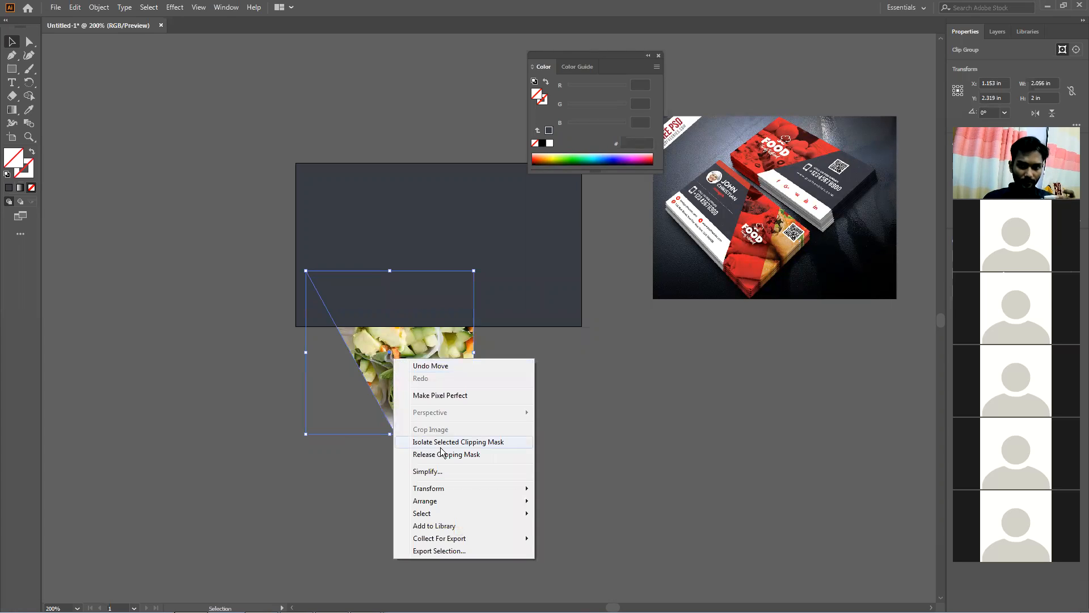
mouse_move(509, 501)
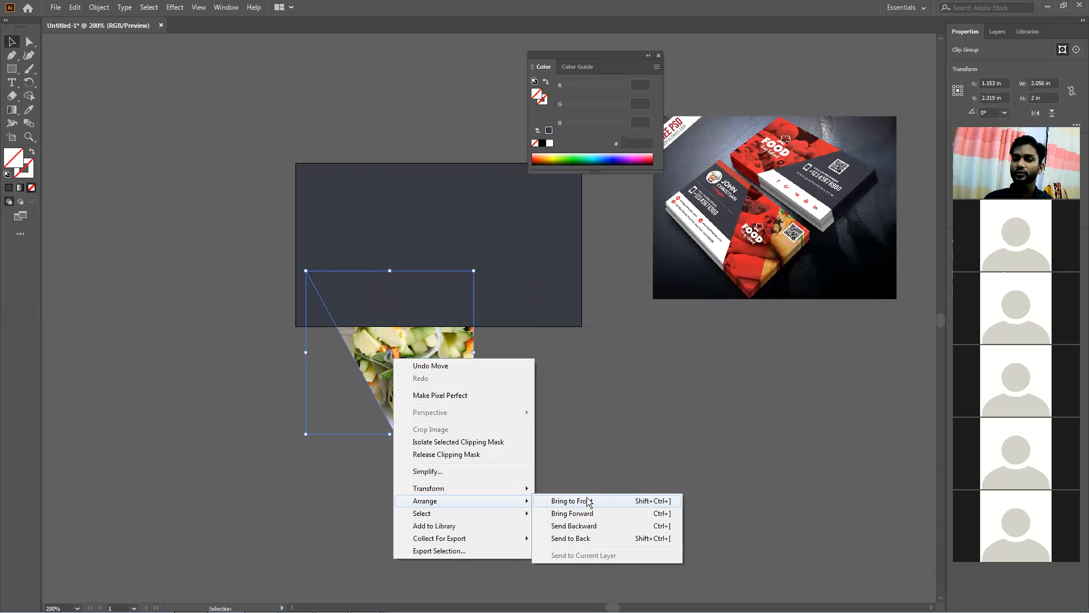
left_click(587, 500)
left_click(515, 403)
Place the clipped photo over the dark rectangle, flush with the card's right edge and full height
scroll(466, 397, "up", 1)
left_click_drag(448, 395, 542, 288)
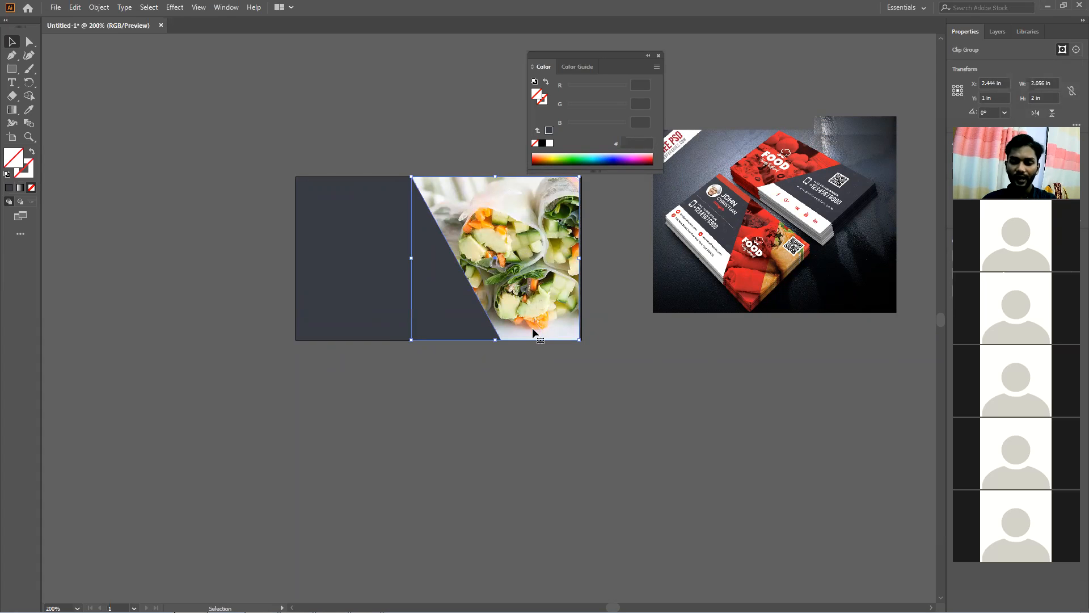
scroll(532, 329, "up", 2)
left_click_drag(521, 334, 477, 505)
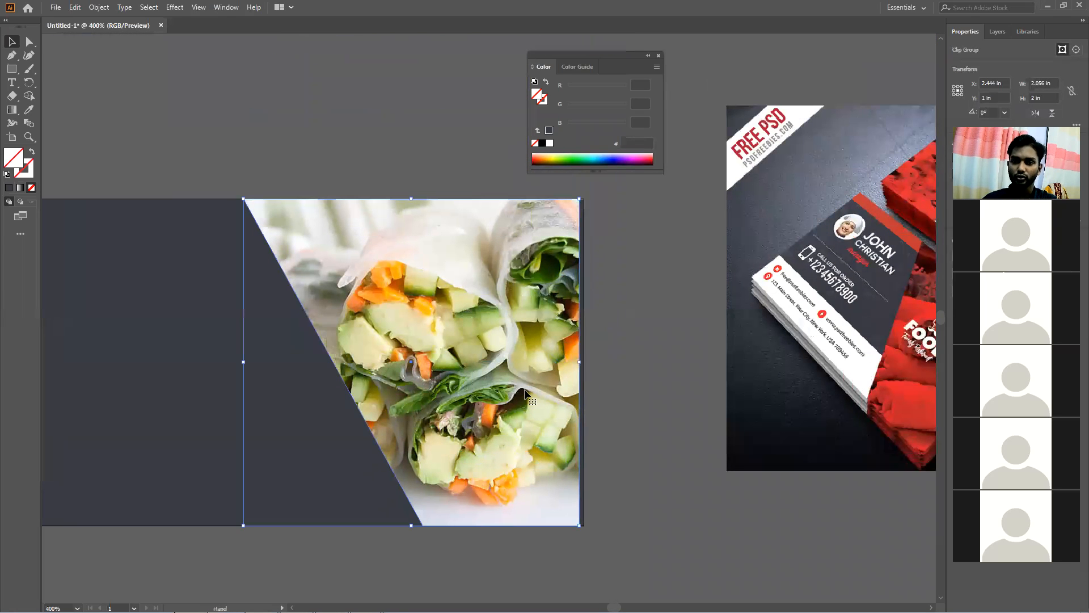
left_click_drag(525, 389, 530, 389)
left_click(631, 381)
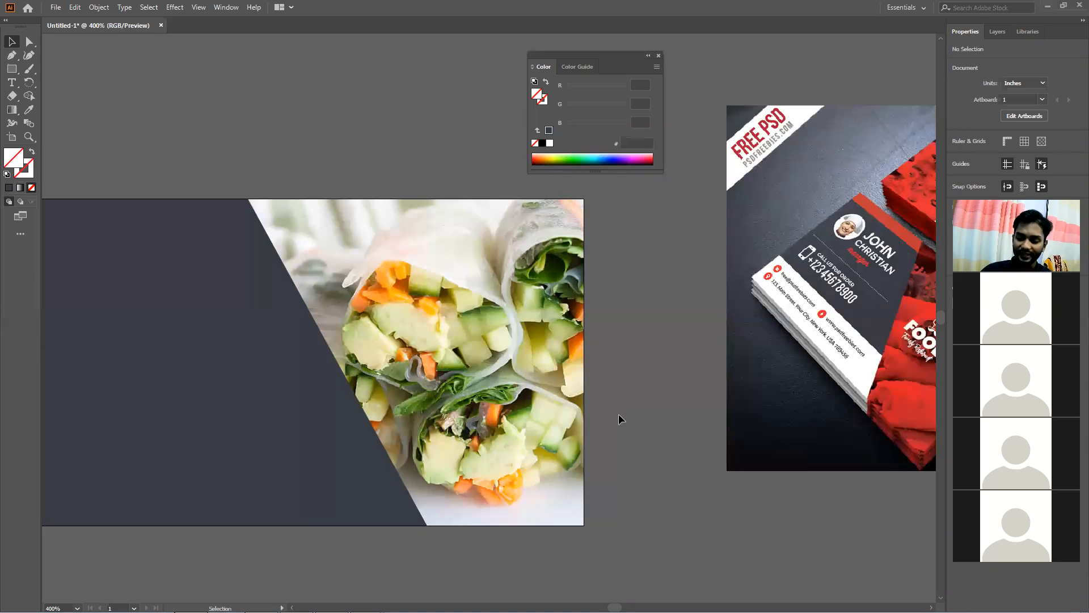
Draw a full-height rectangle about 0.94 x 2 in on the dark area and fill it with light yellow F9FF73
scroll(619, 414, "down", 1)
left_click_drag(618, 414, 576, 321)
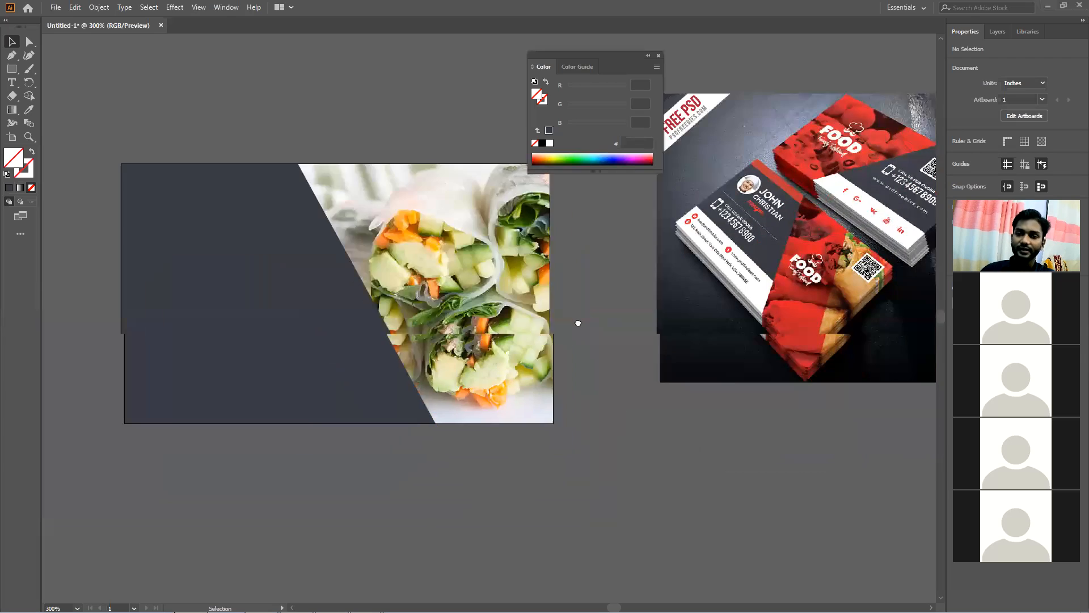
scroll(573, 332, "down", 1)
left_click(11, 69)
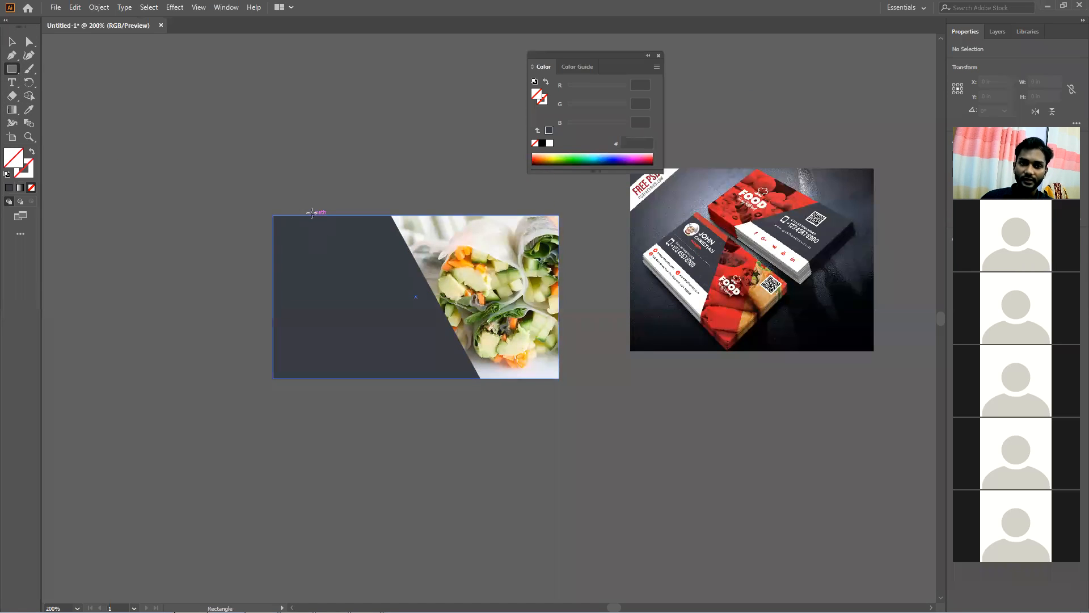
mouse_move(309, 215)
left_mouse_down()
mouse_move(340, 329)
mouse_move(387, 378)
left_mouse_up()
left_click(539, 159)
left_click(553, 157)
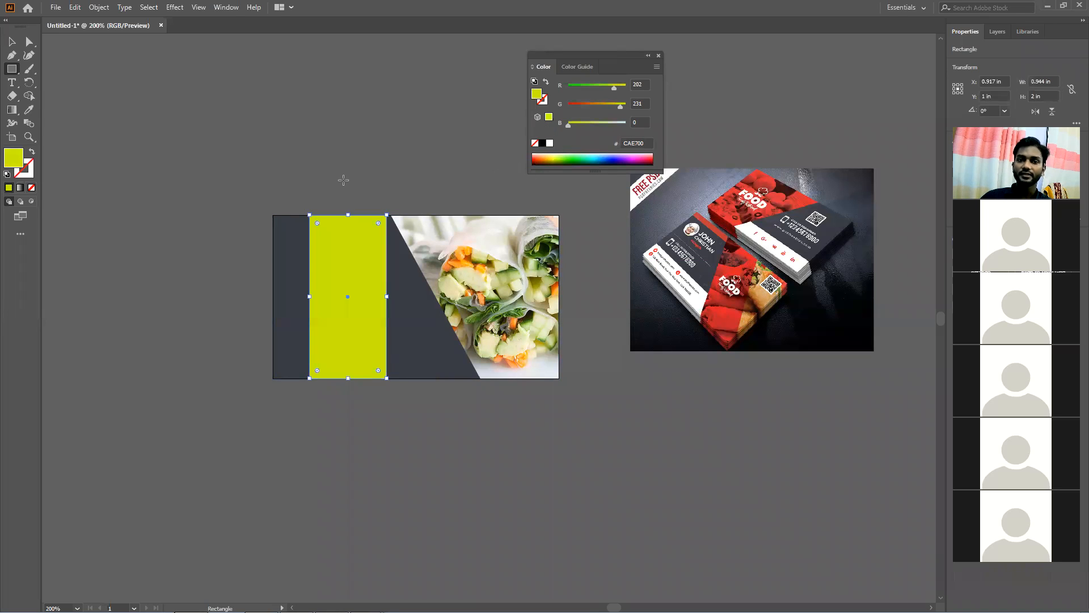
left_click(548, 157)
left_click(554, 154)
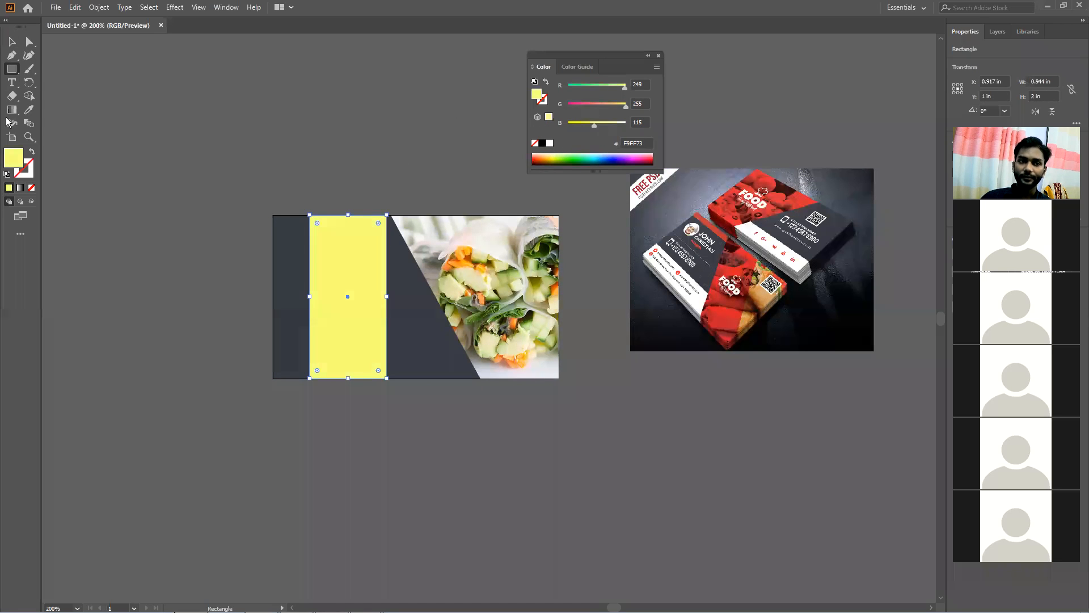
Move the yellow rectangle to the card's right edge and reshape its corners into a slanted band along the photo's slanted edge
left_click(9, 43)
left_click_drag(348, 363, 511, 348)
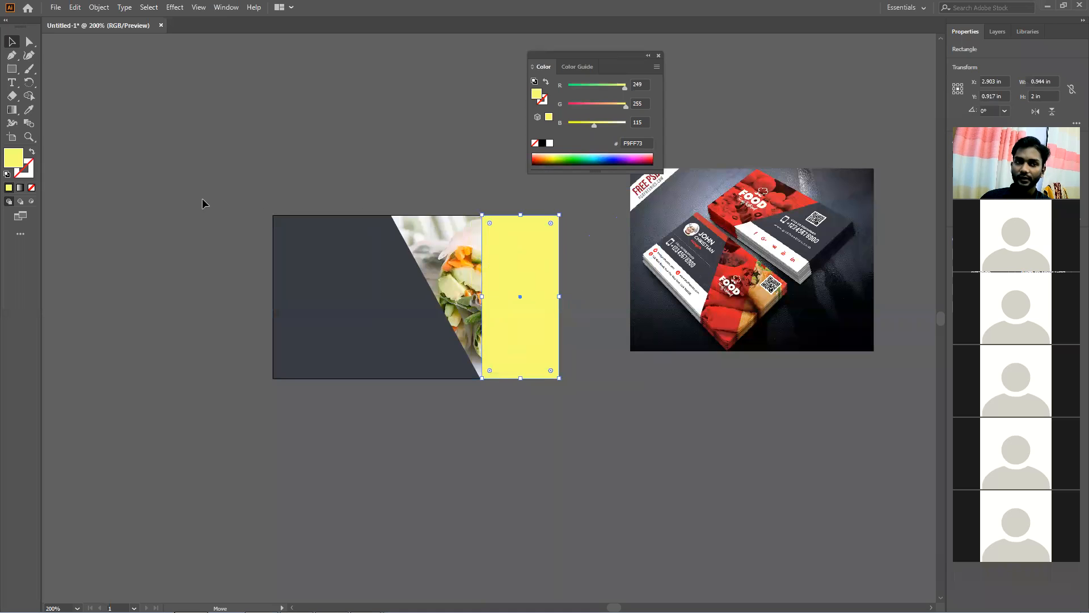
left_click(30, 42)
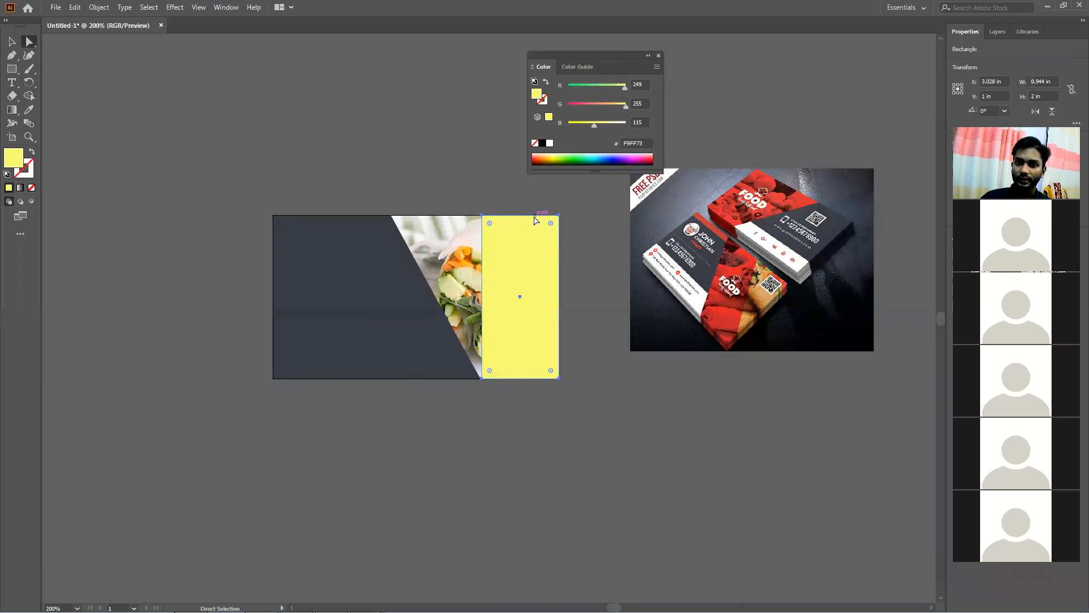
left_click_drag(528, 215, 390, 215)
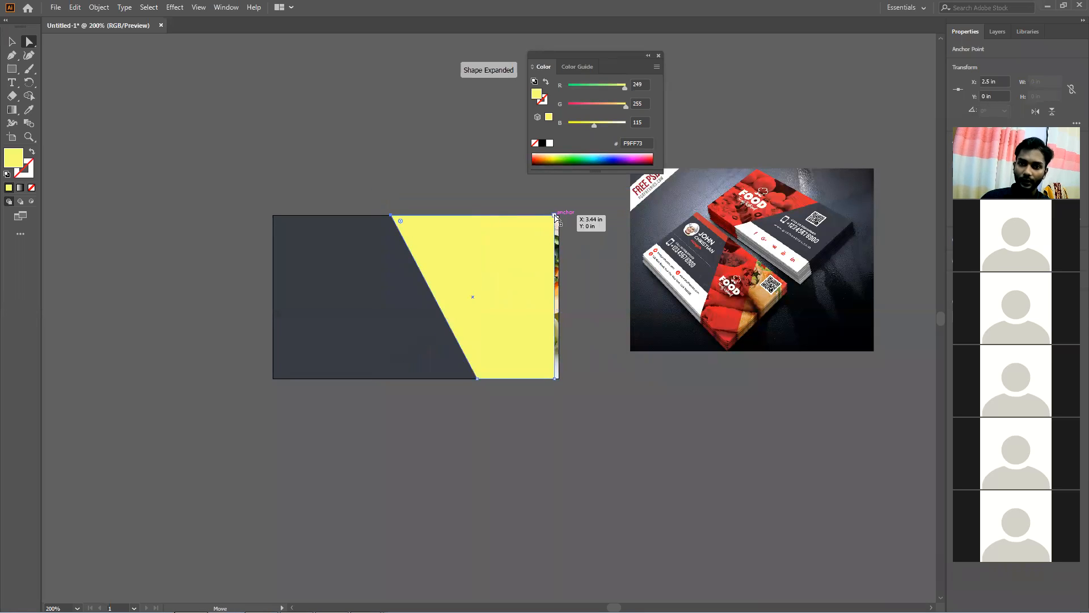
left_click_drag(556, 216, 464, 216)
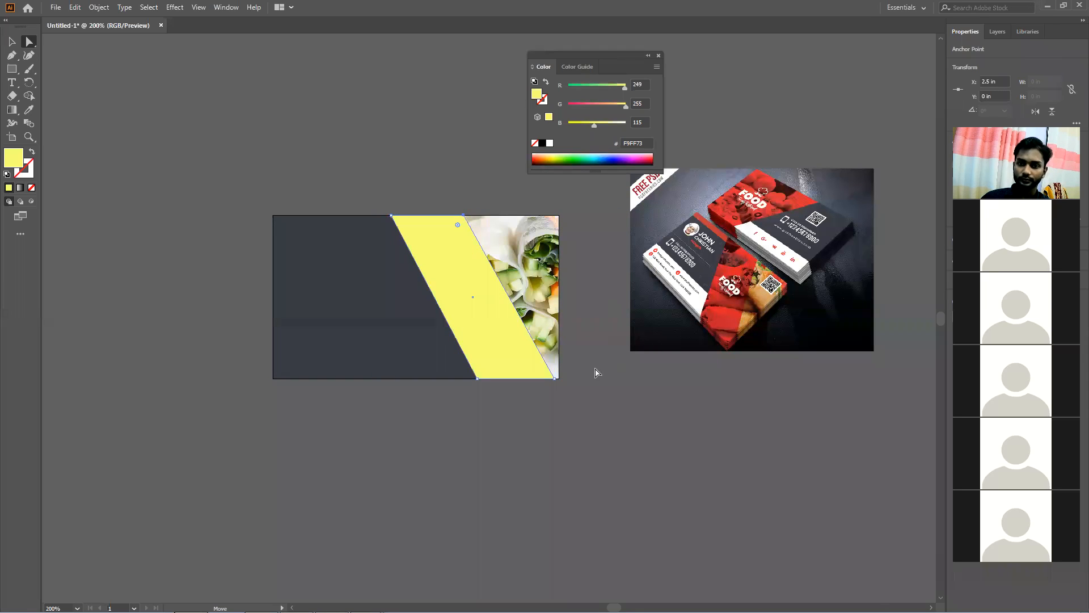
left_click(554, 380)
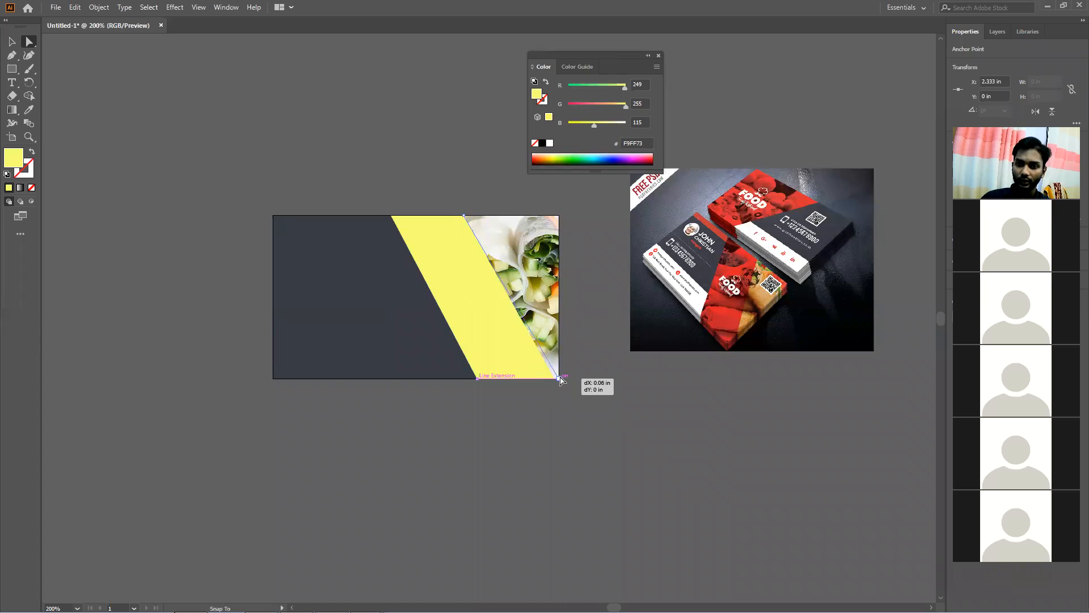
mouse_move(477, 378)
left_mouse_down()
mouse_move(489, 382)
mouse_move(479, 376)
left_mouse_up()
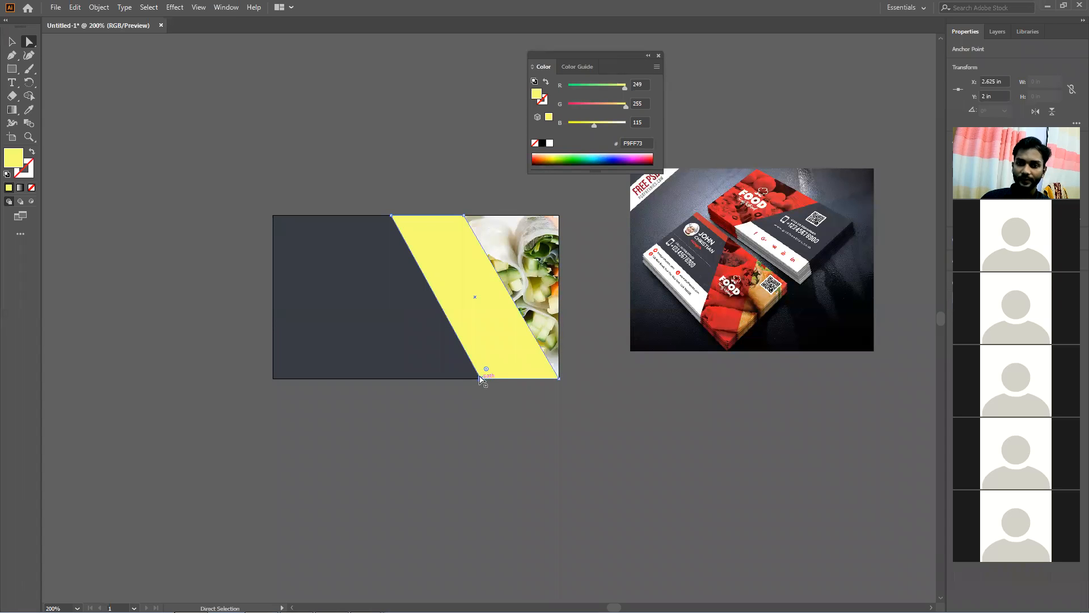
Recolour the slanted band with the red B22E33 sampled from the reference card, and deselect it
left_click(29, 109)
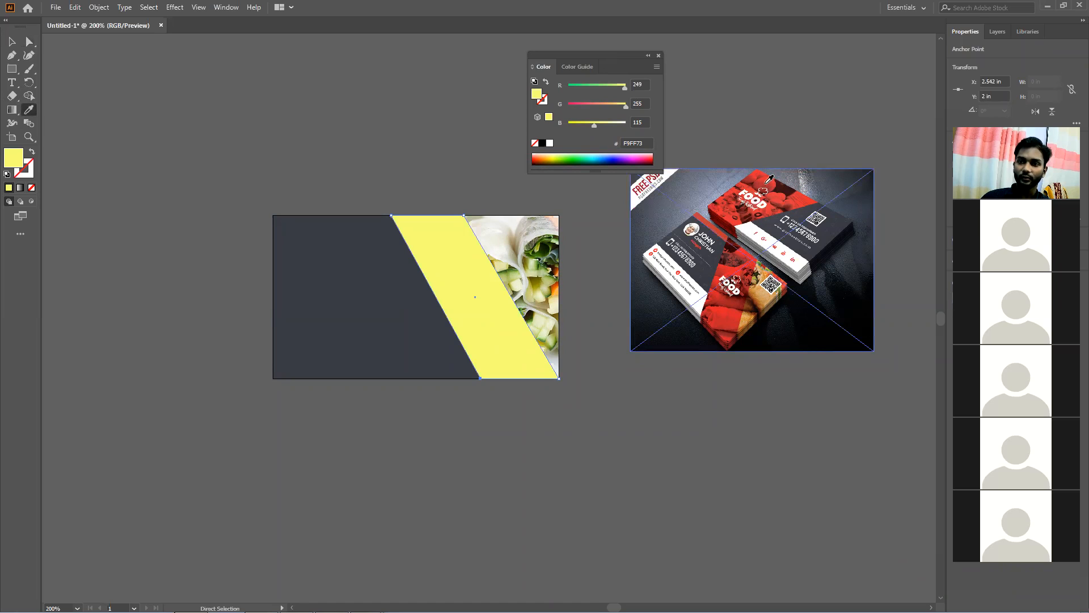
left_click(766, 190)
left_click(11, 42)
left_click(201, 132)
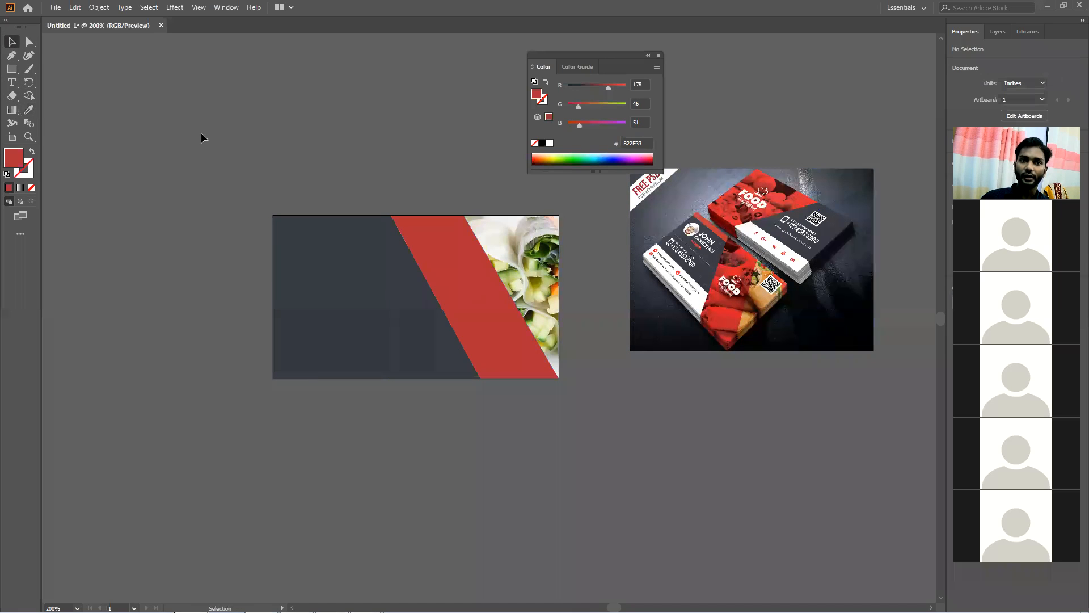
Set the red slanted band's opacity to 76% so the photo shows through
left_click(455, 298)
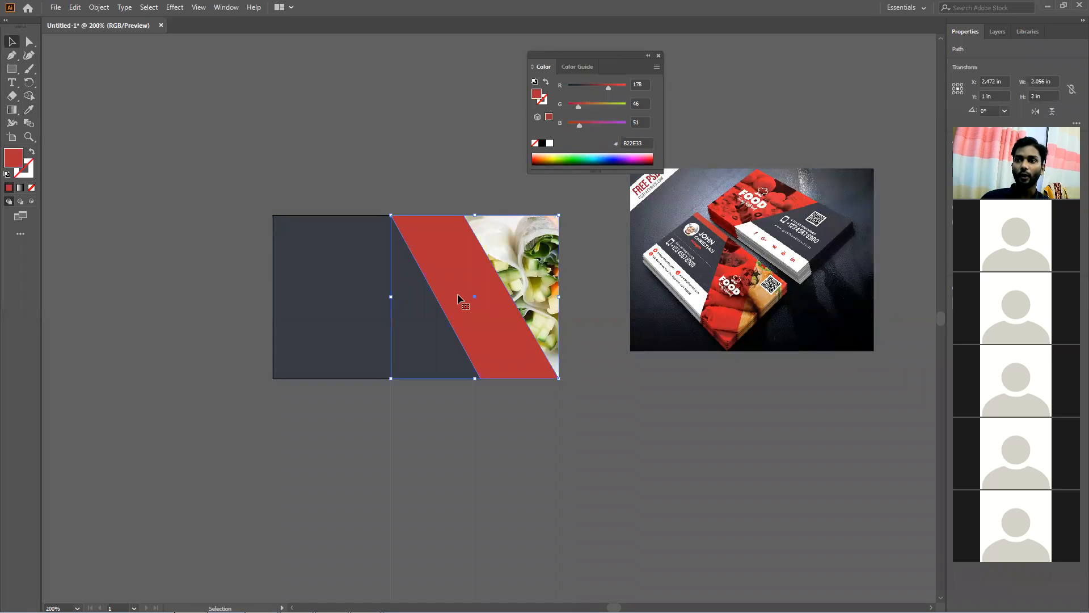
left_click(227, 8)
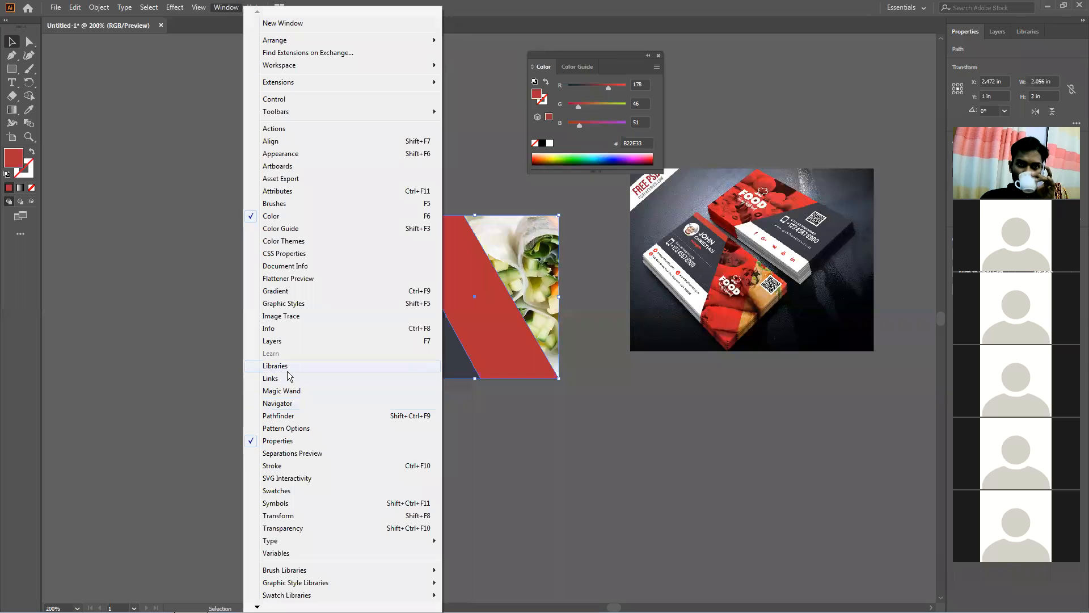
left_click(358, 528)
mouse_move(620, 272)
left_mouse_down()
mouse_move(465, 447)
mouse_move(477, 489)
left_mouse_up()
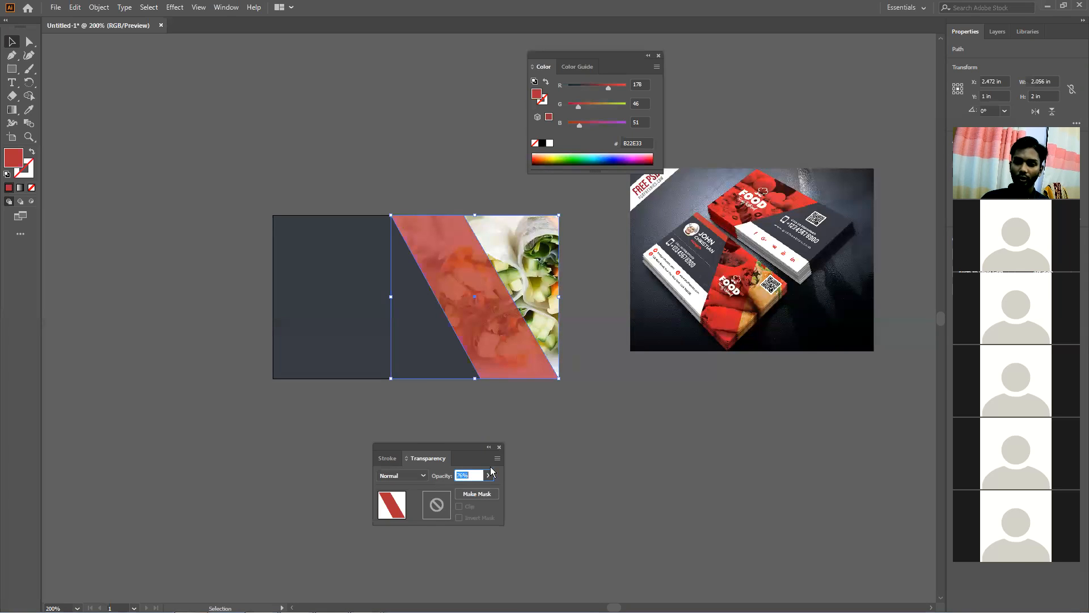
left_click(564, 460)
left_click(474, 317)
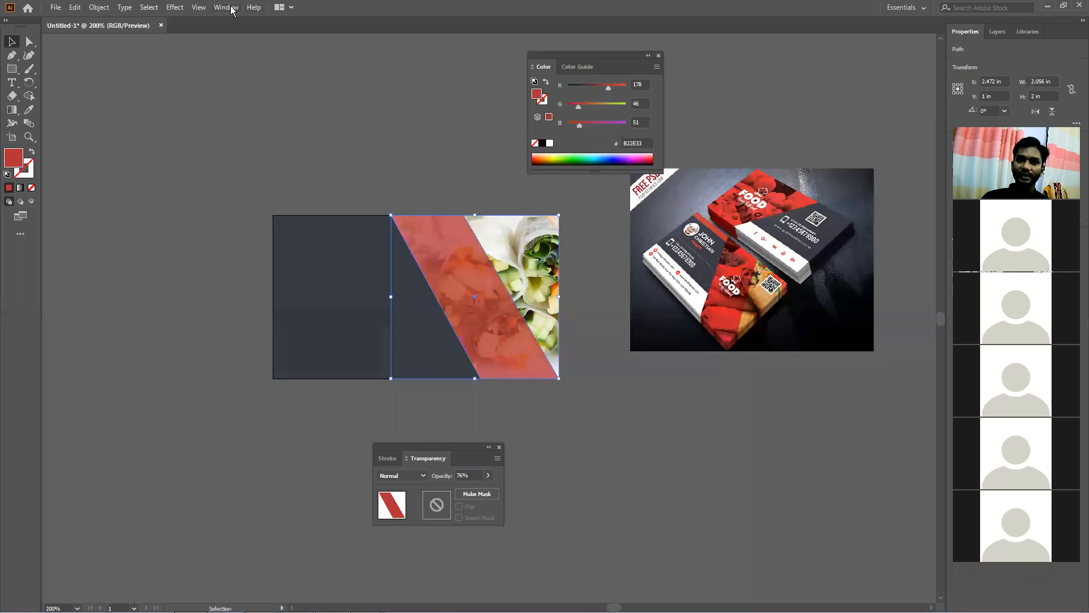
left_click(227, 7)
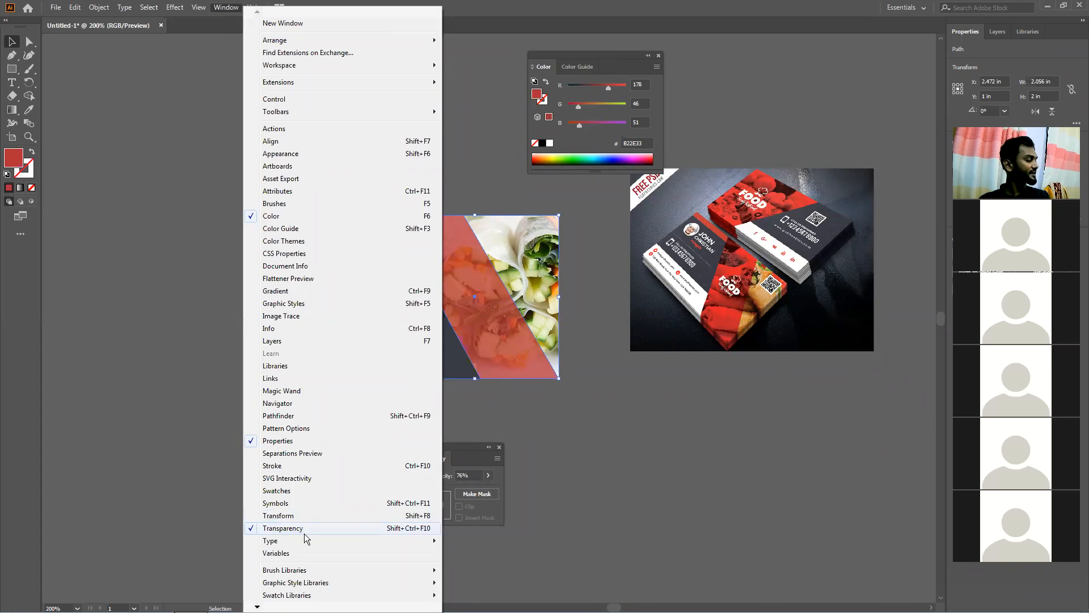
left_click(555, 411)
left_click(499, 338)
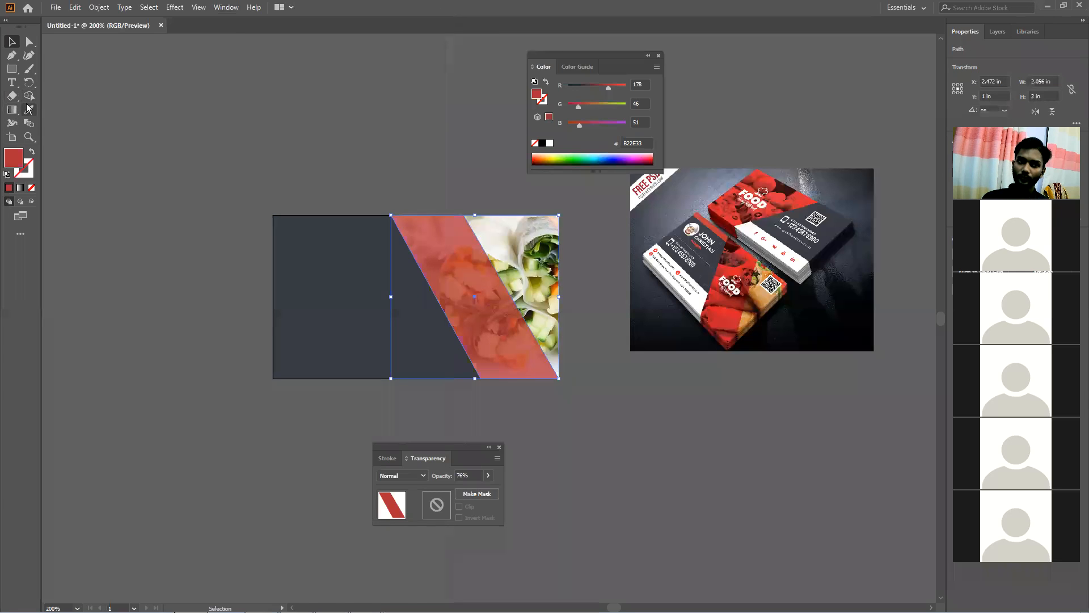
Try several reds sampled from the food business card image as the fill of the diagonal band
left_click(766, 266)
left_click(769, 253)
left_click(778, 236)
left_click(777, 207)
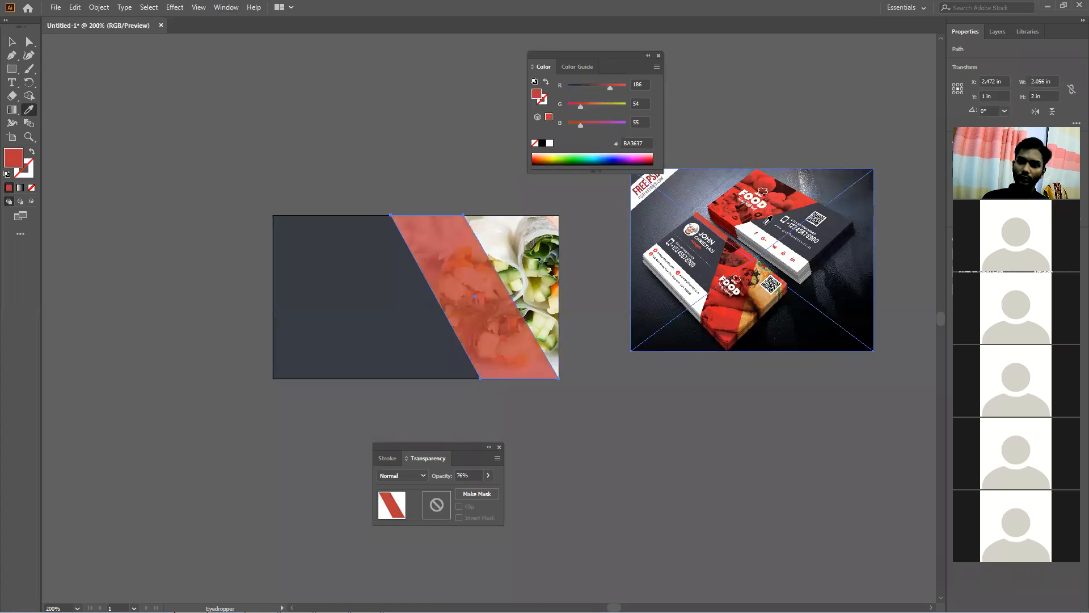
left_click(770, 200)
left_click(767, 194)
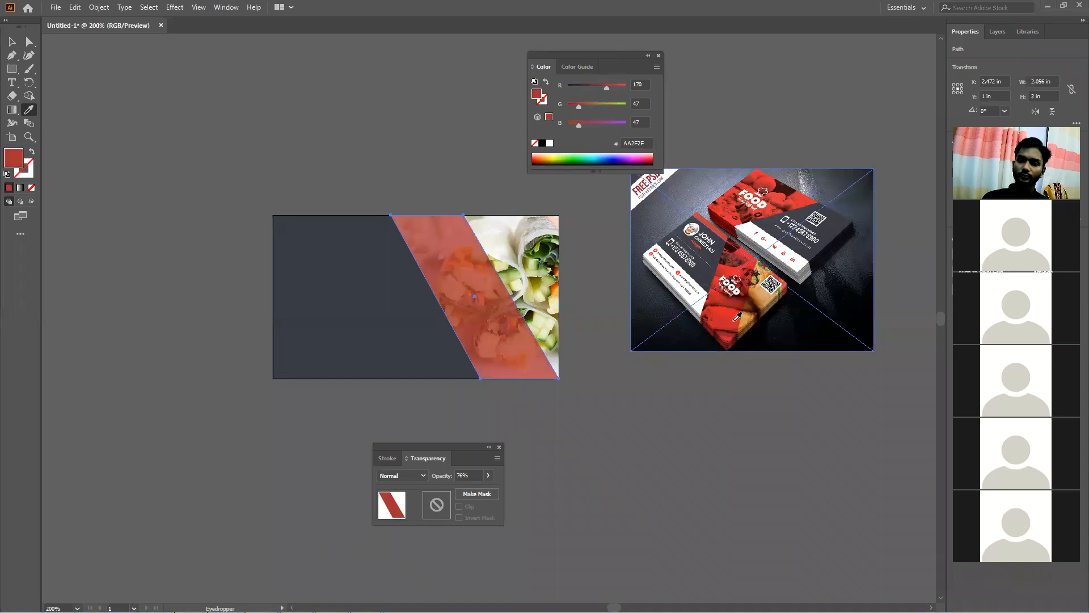
Test other sampled fills on the diagonal band, ending with the dark red 9E393C picked from the reference card image
left_click(716, 260)
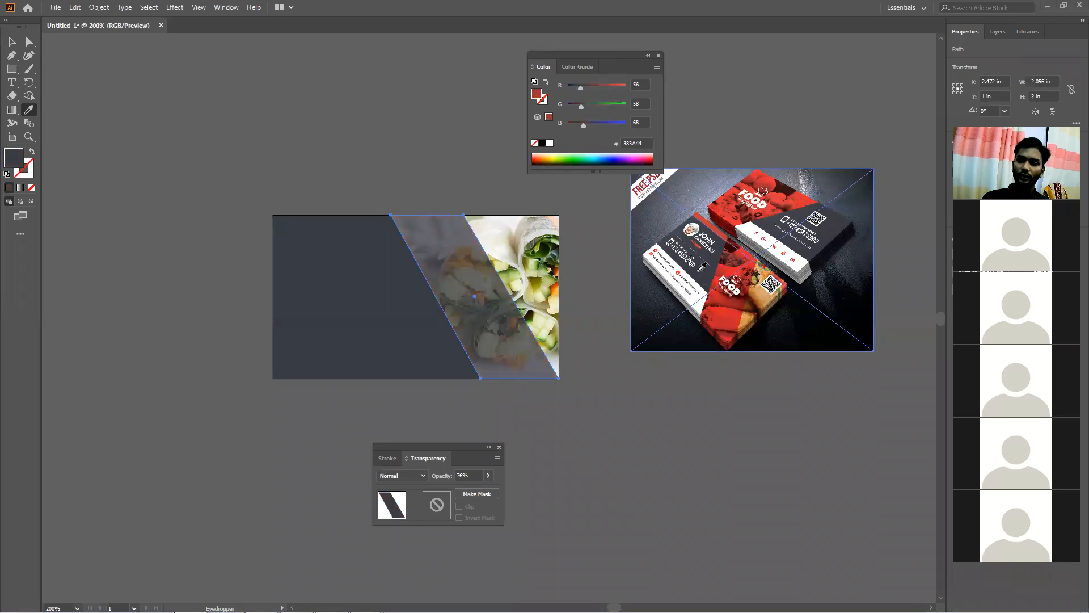
left_click(680, 281)
left_click(646, 157)
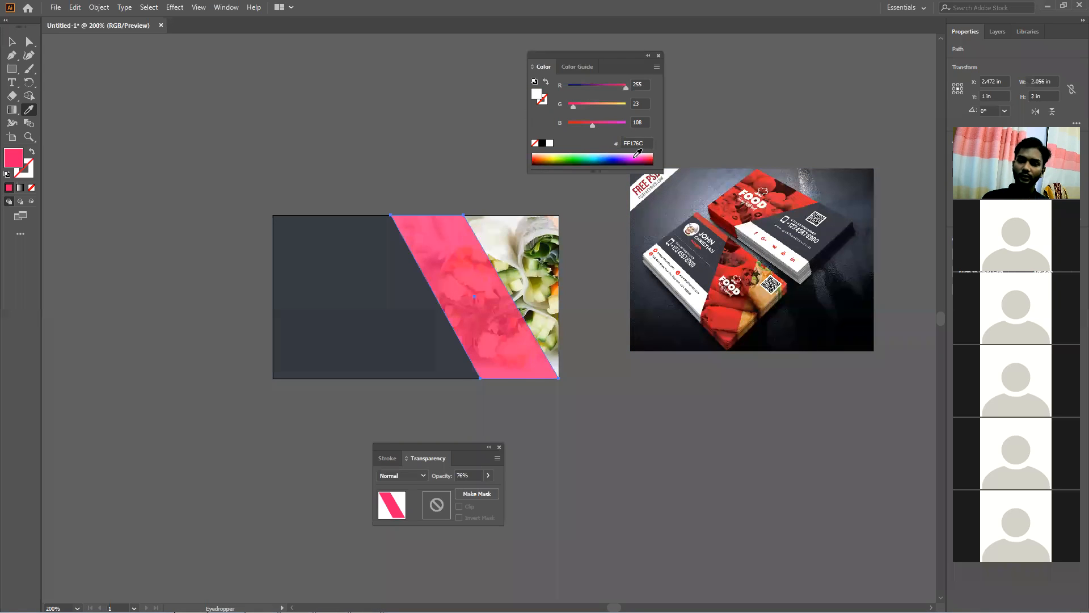
left_click(604, 157)
left_click(567, 157)
left_click(556, 158)
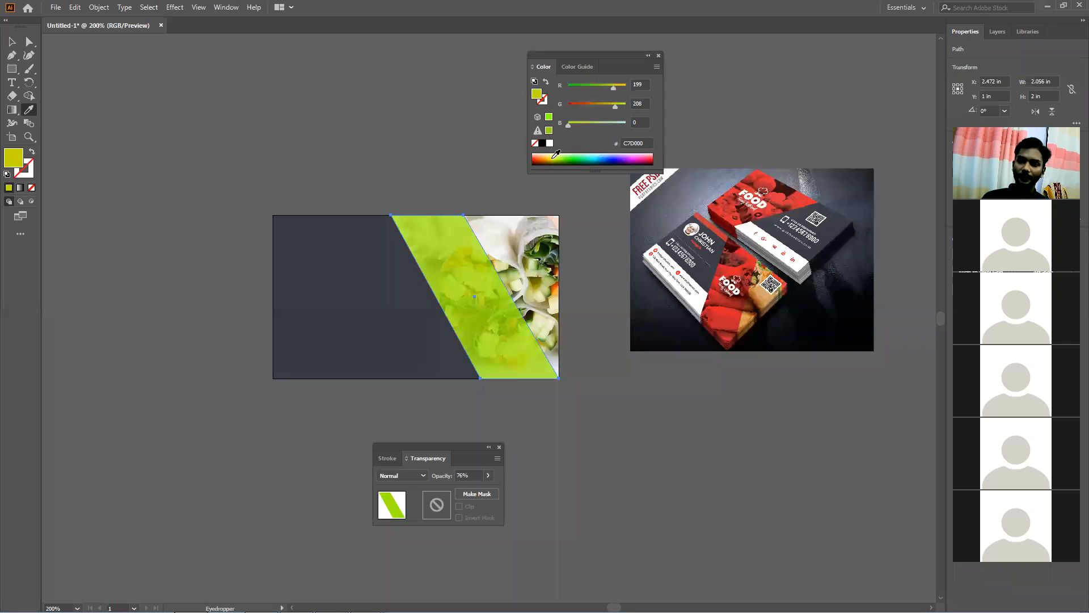
left_click(697, 246)
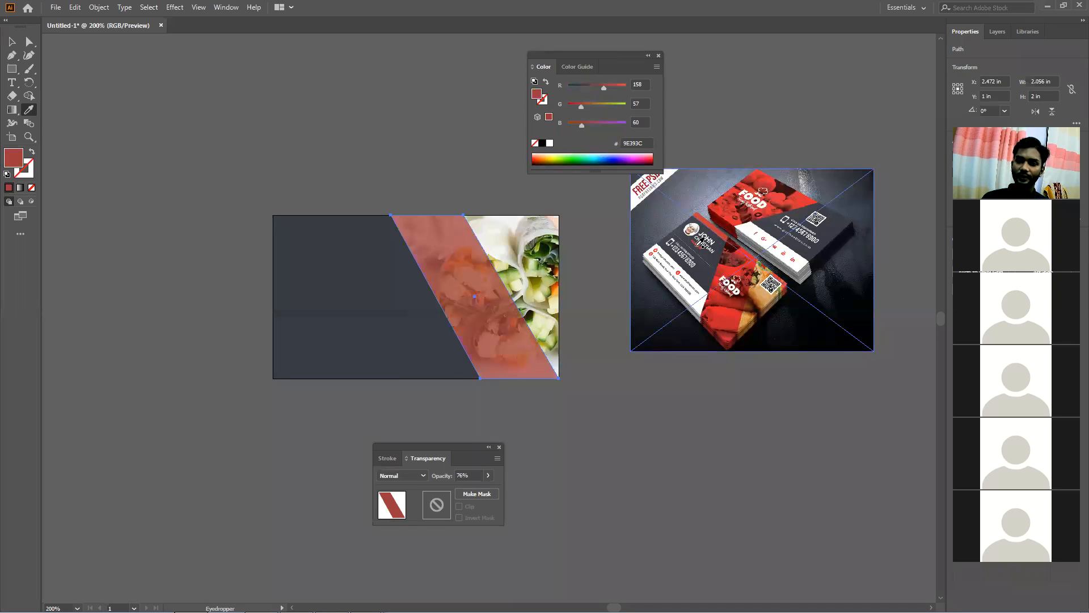
Move the semi-transparent diagonal band off the card and delete it
left_click(12, 42)
left_click(342, 172)
left_click_drag(457, 250, 158, 219)
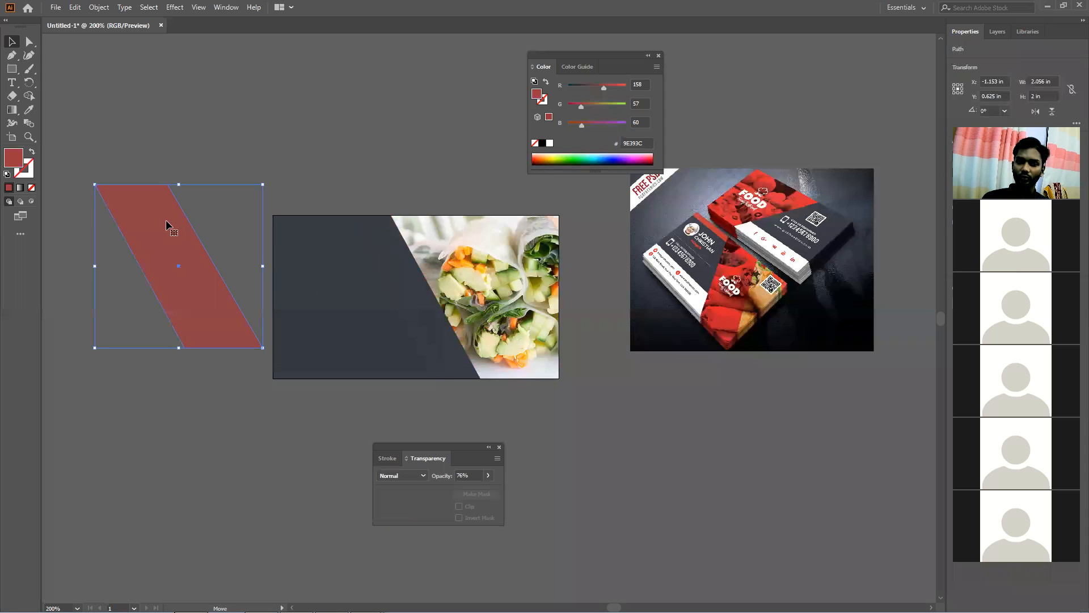
left_click_drag(170, 257, 141, 381)
key("Delete")
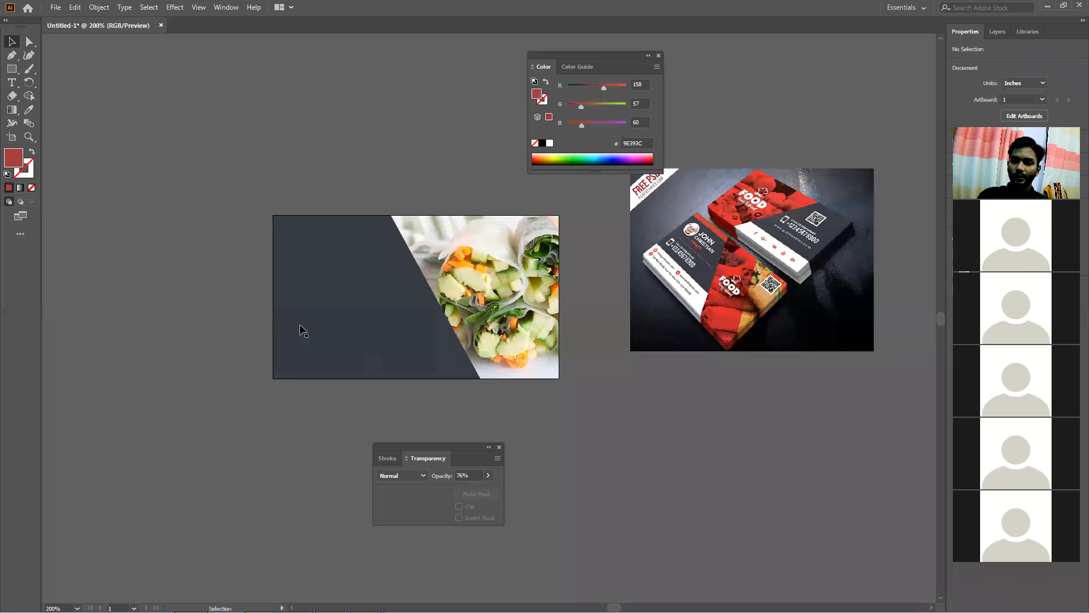
Draw a full-height red rectangle about 0.74 in wide on the card and reshape it into a diagonal band along the photo's slanted edge
left_click(11, 69)
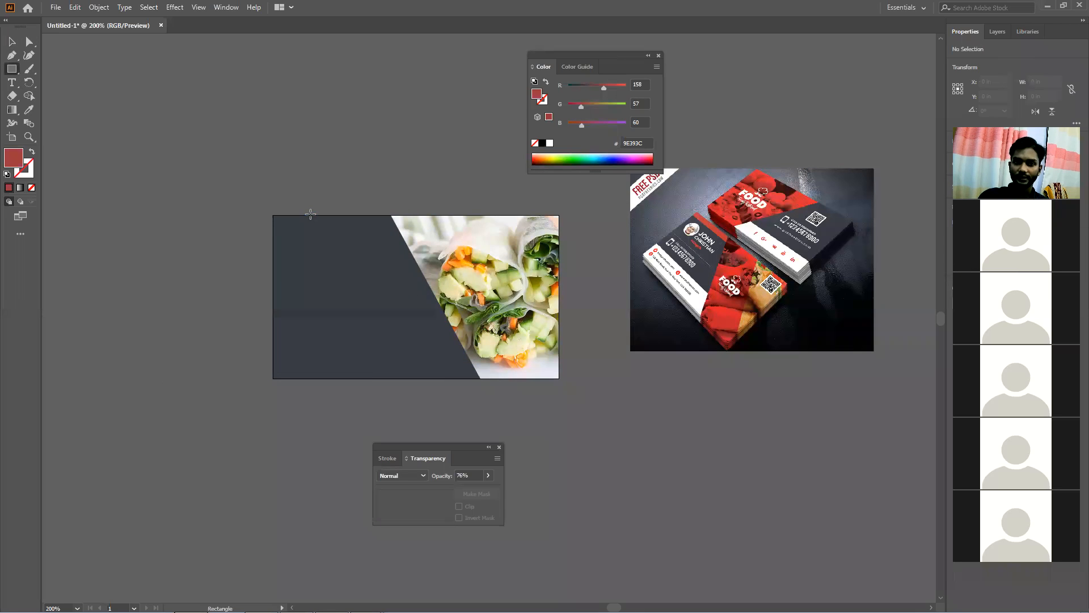
left_click_drag(311, 216, 370, 378)
left_click(30, 42)
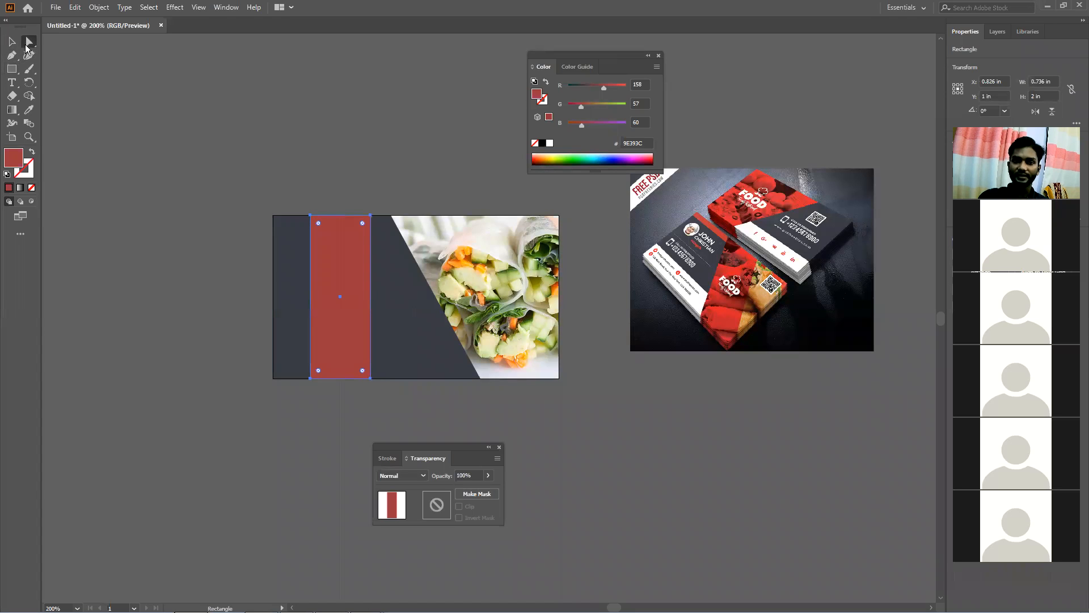
left_click_drag(347, 275, 502, 279)
left_click_drag(479, 217, 391, 215)
left_click_drag(539, 217, 454, 216)
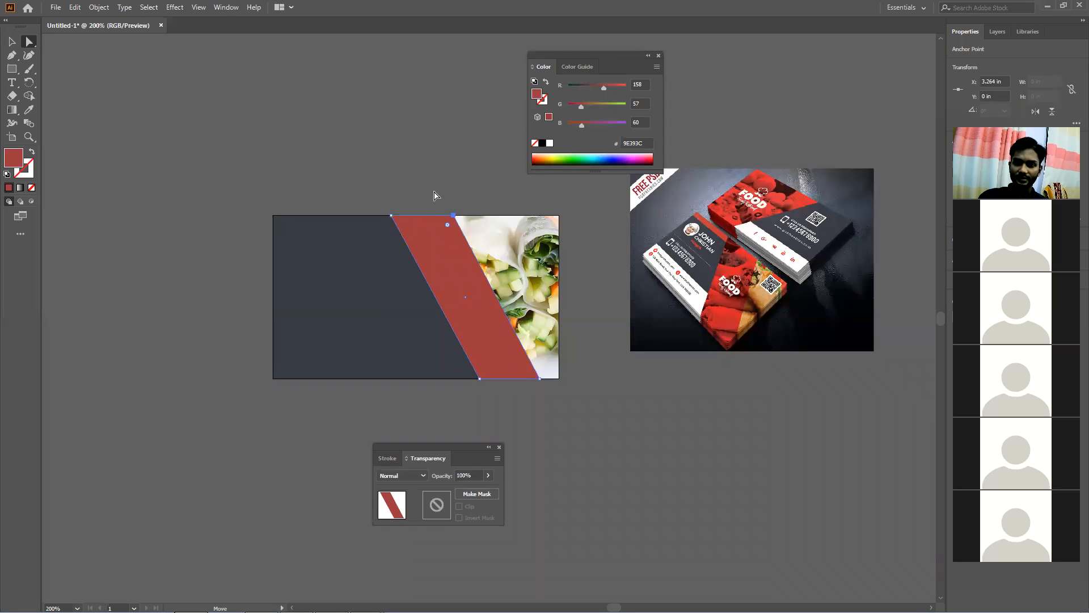
left_click(435, 195)
left_click(453, 338)
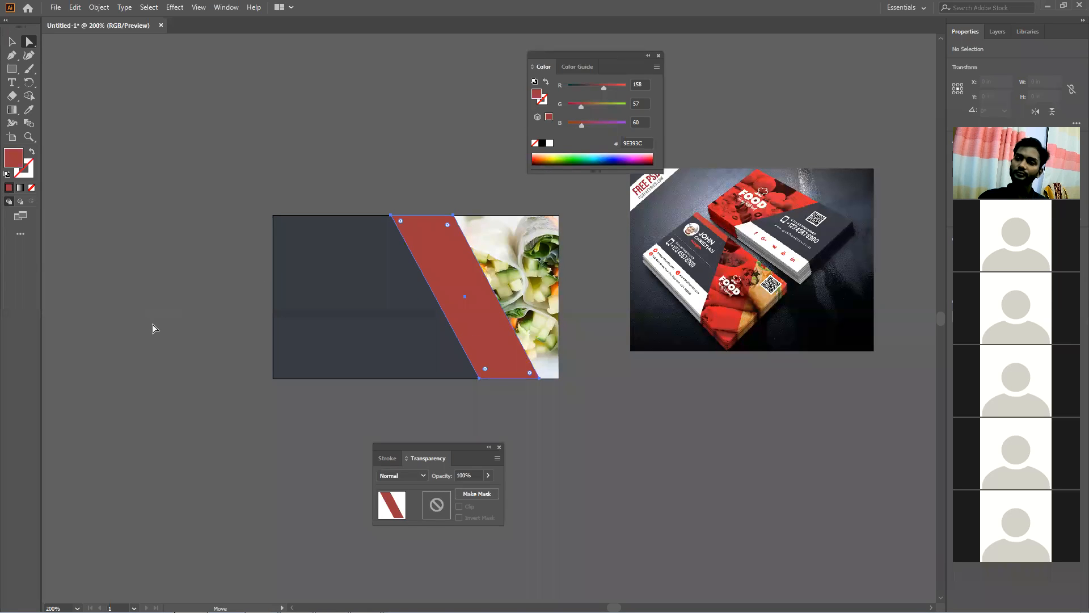
left_click(133, 323)
left_click(481, 320)
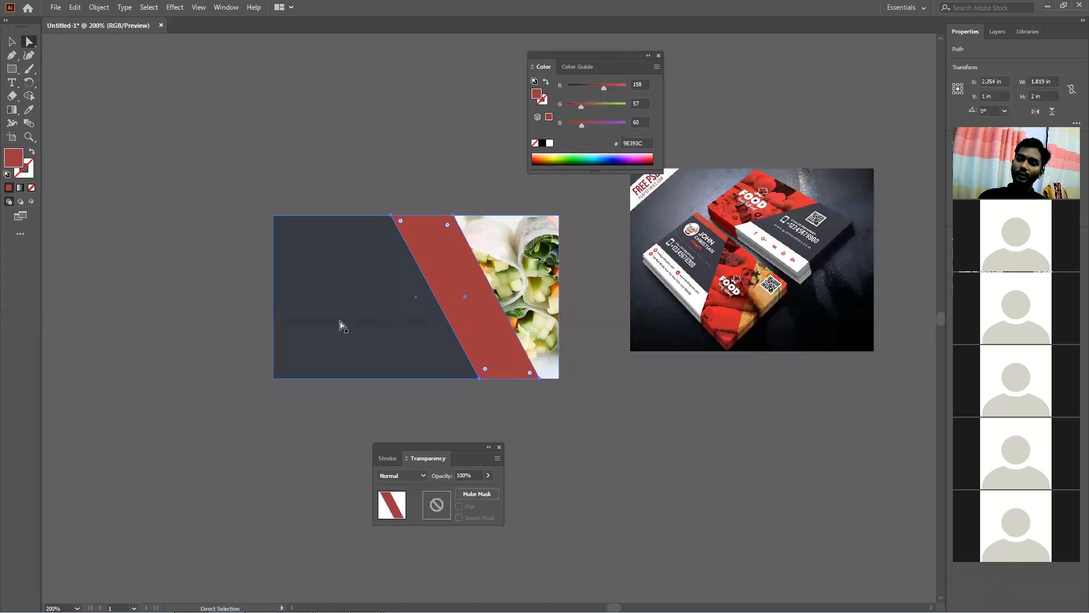
left_click(180, 335)
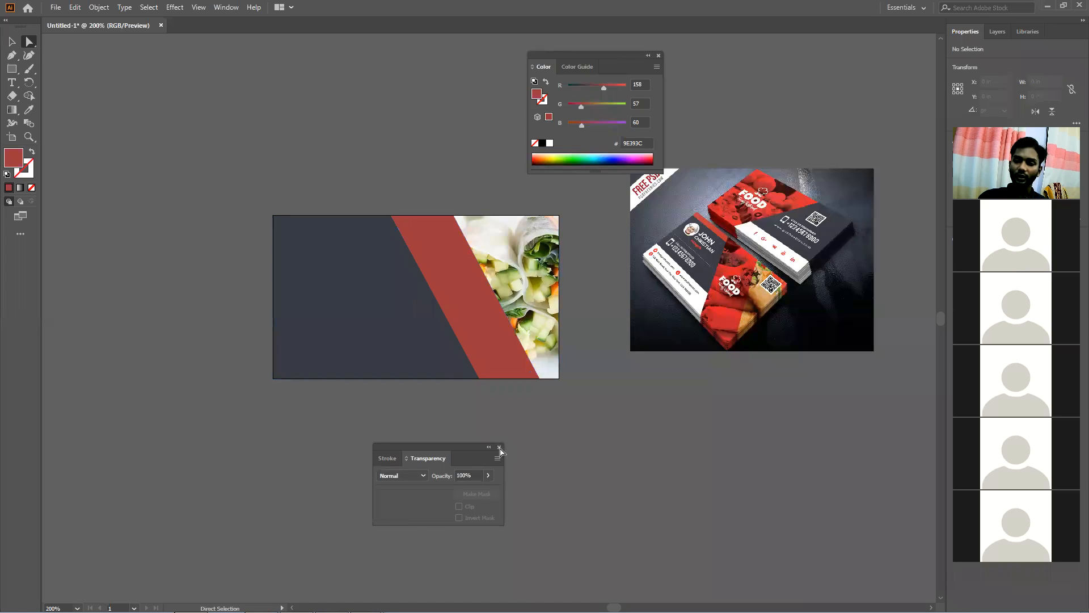
Close the Transparency panel and show it again
left_click(499, 447)
left_click(495, 374)
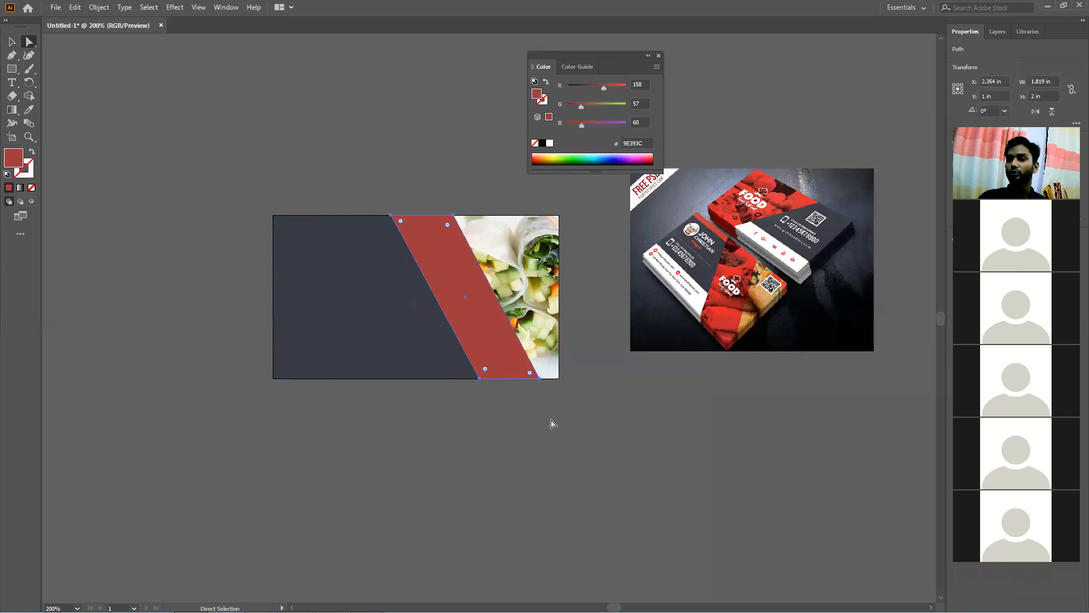
left_click(574, 476)
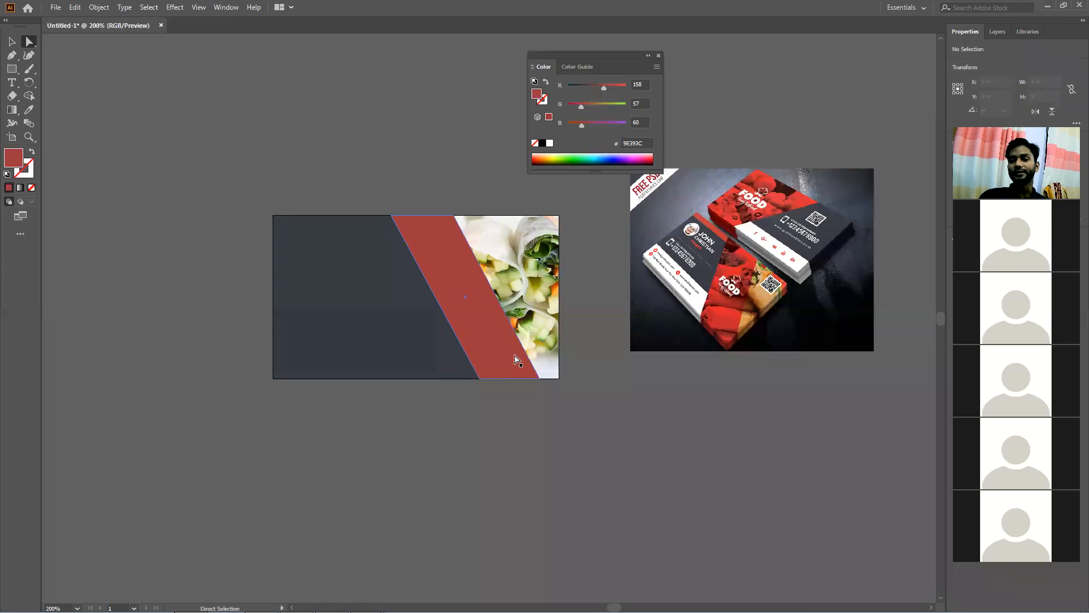
left_click(226, 8)
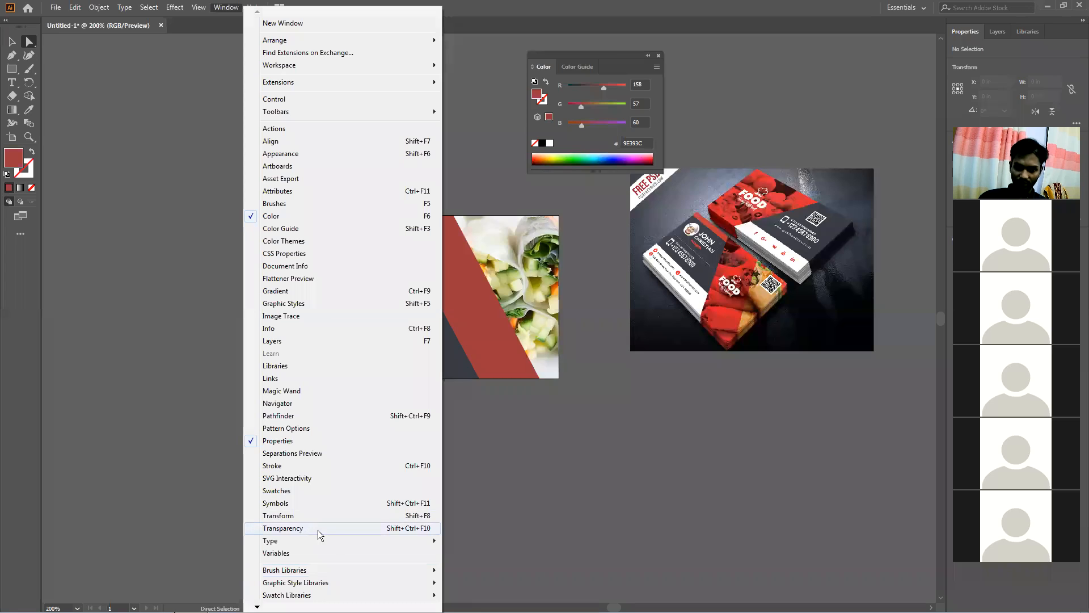
left_click(390, 529)
Set the opacity of the new red diagonal band to 79%
left_click(469, 345)
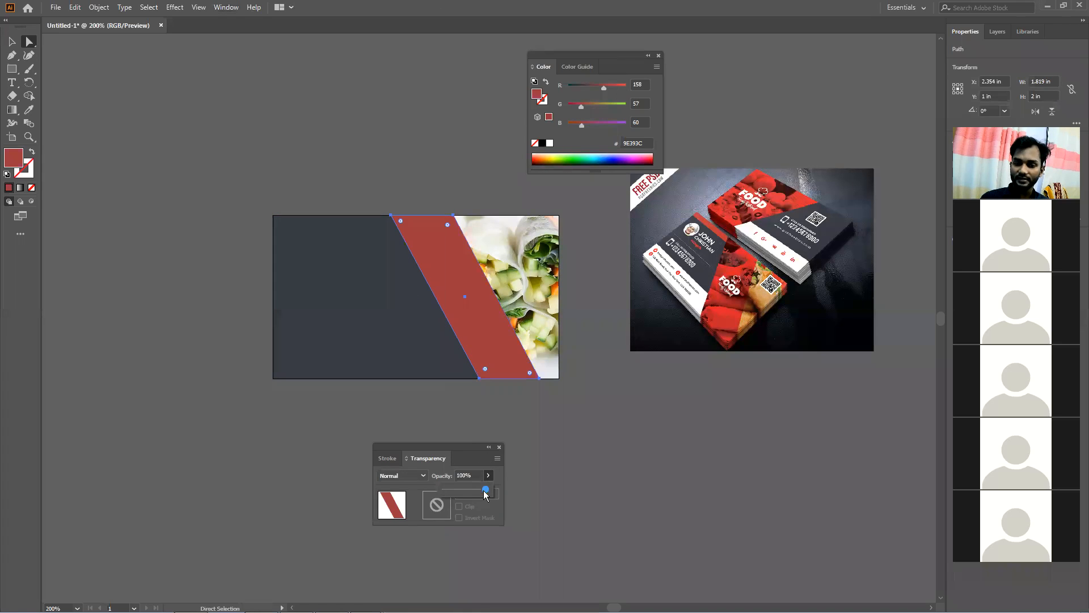
left_click(469, 476)
left_click(488, 476)
left_click_drag(467, 492, 477, 492)
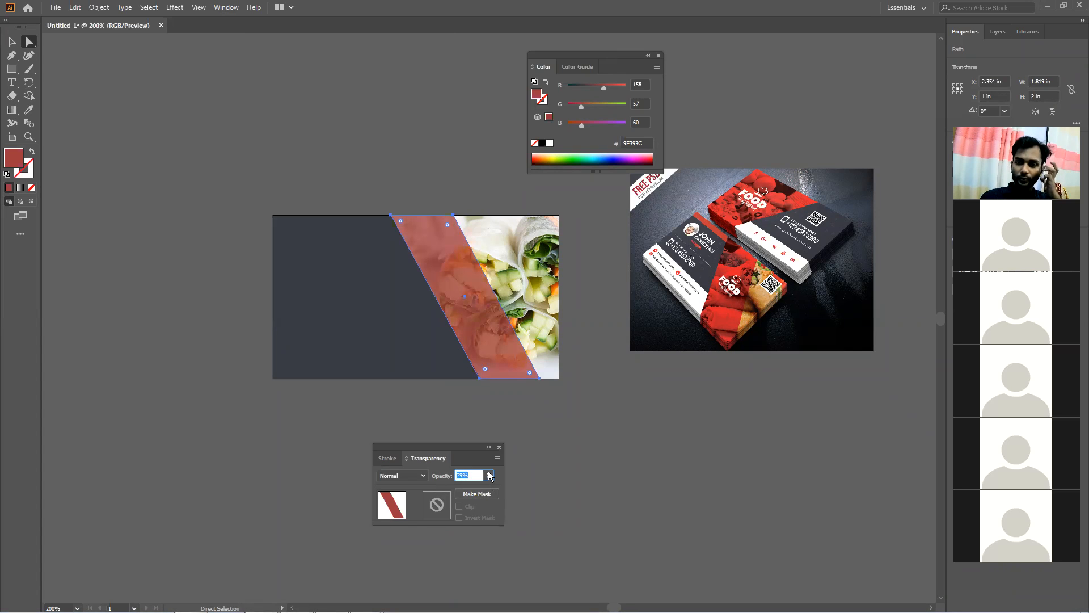
left_click(577, 452)
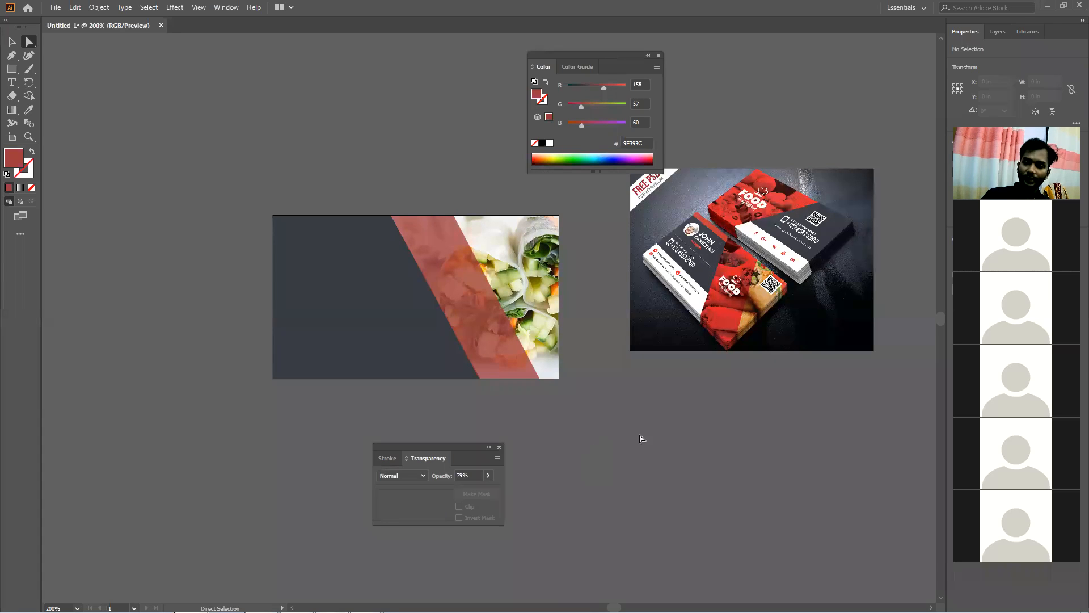
Switch to Chrome and run a Google image search for "messi"
scroll(659, 522, "down", 5)
scroll(450, 470, "down", 6)
scroll(405, 339, "down", 9)
scroll(405, 339, "down", 6)
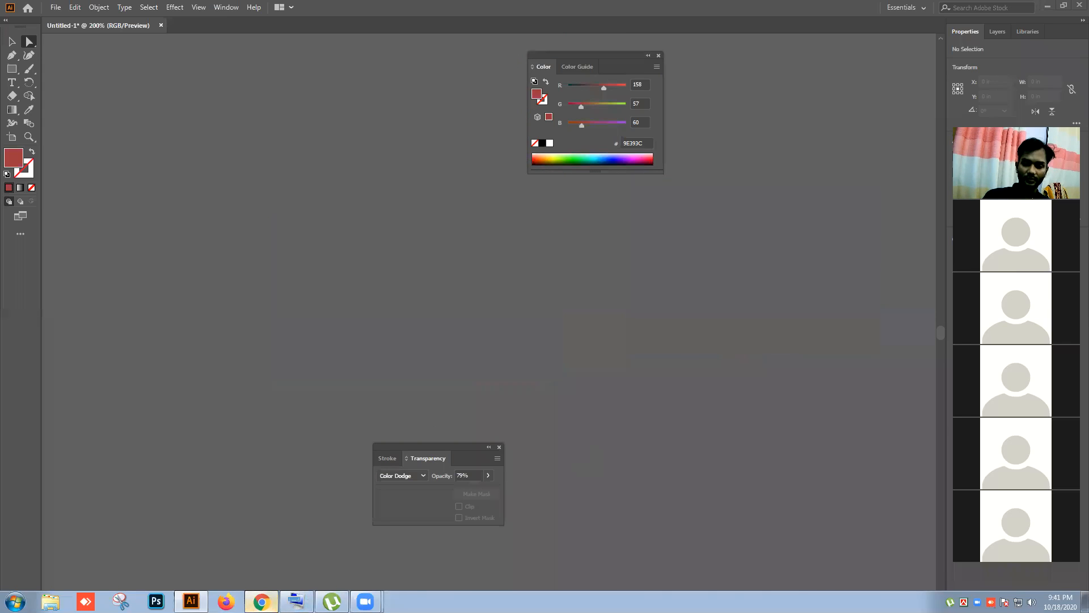
left_click(260, 601)
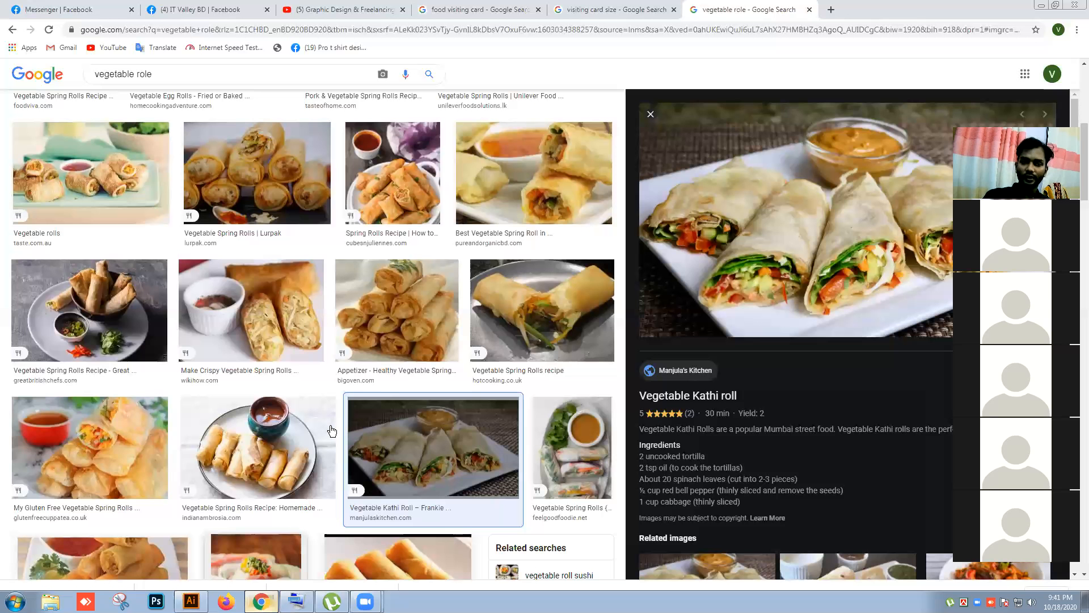
scroll(318, 340, "up", 7)
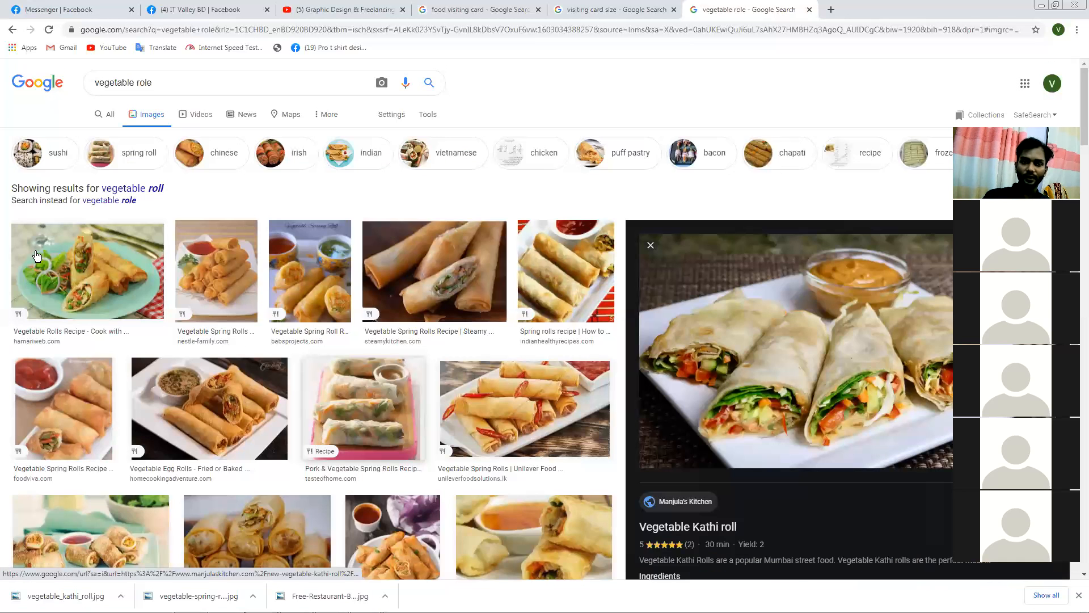
left_click(80, 86)
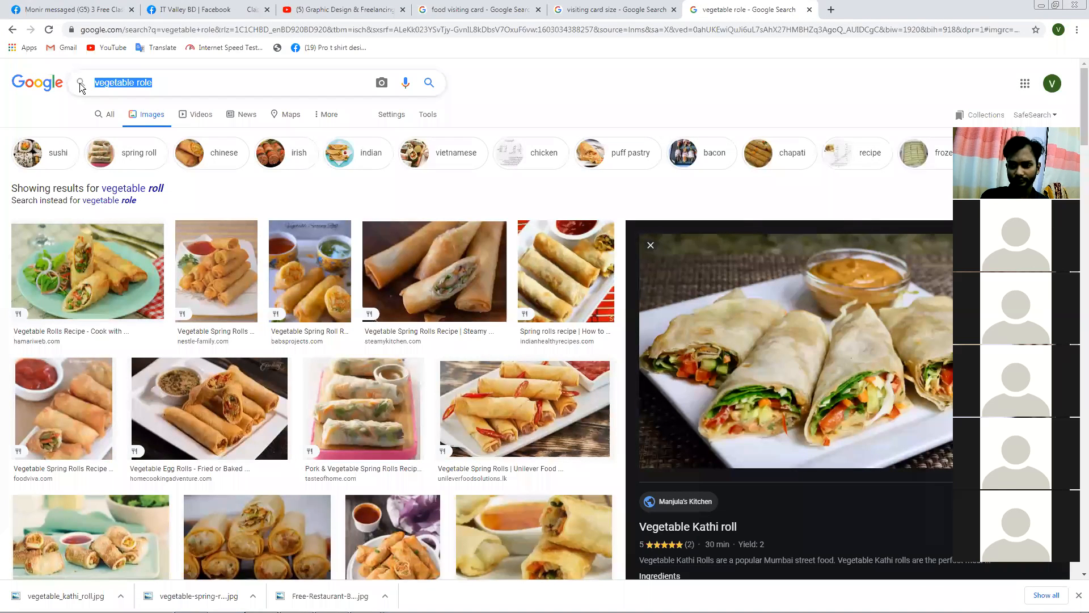
type("mess")
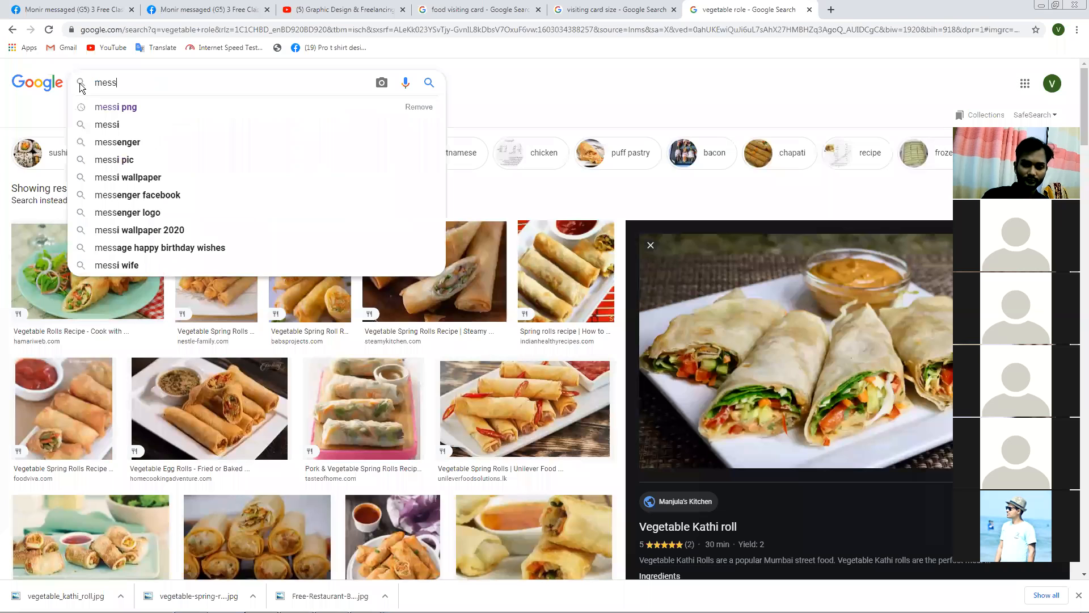
type("i")
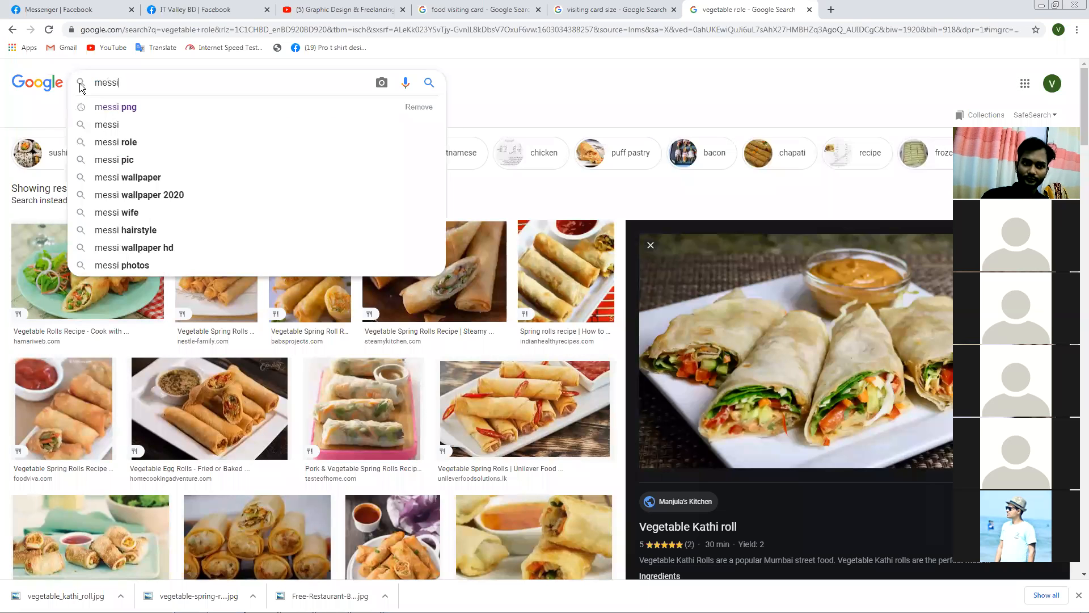
key("Return")
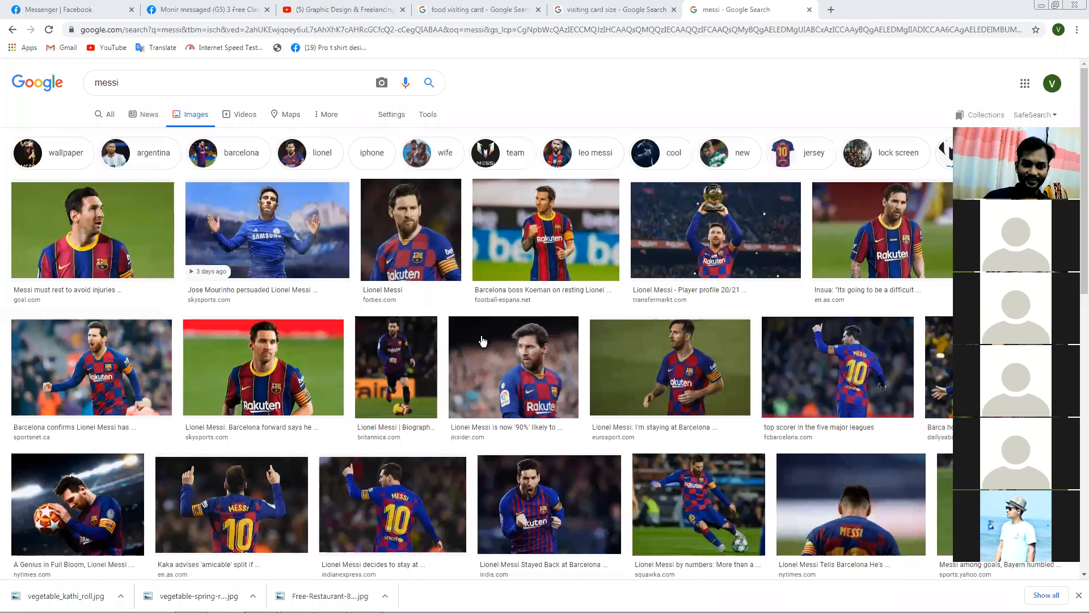
Browse the image results and open the EL PAÍS photo of Messi celebrating with outstretched arms for copying
scroll(482, 341, "down", 10)
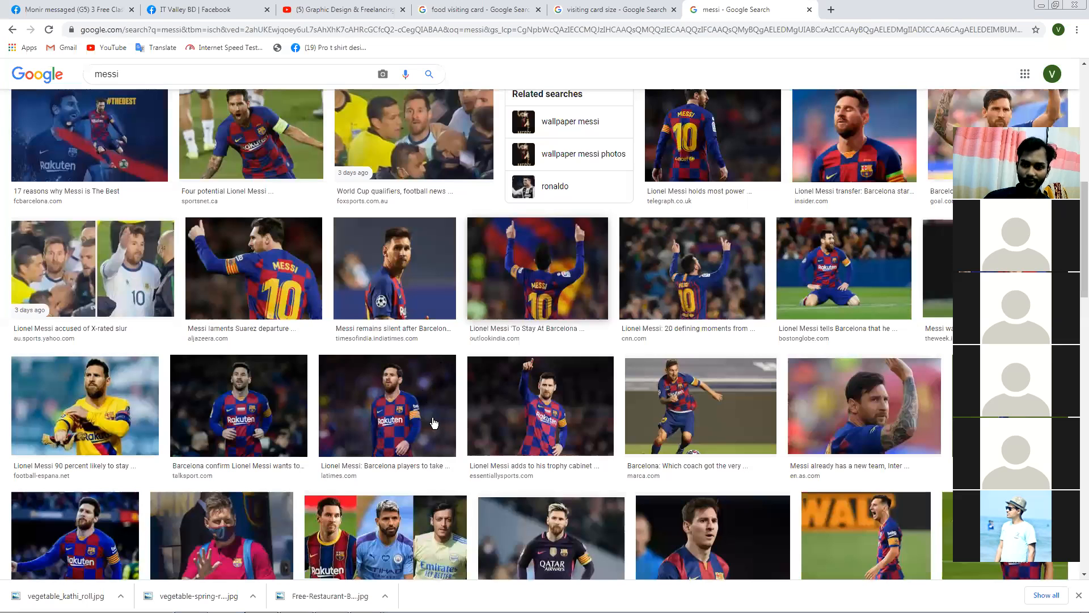
scroll(434, 423, "down", 5)
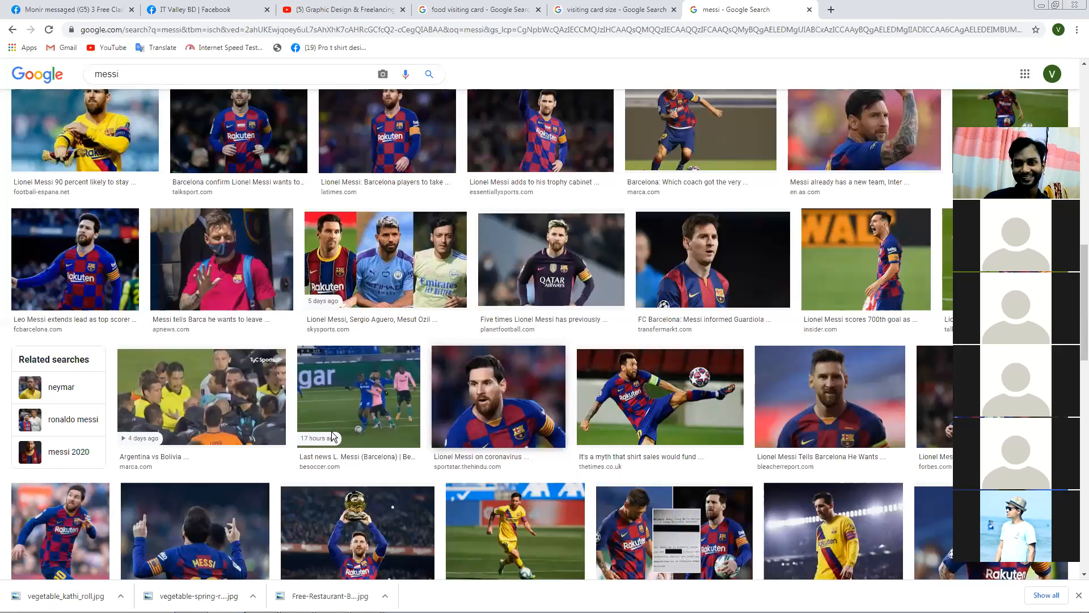
scroll(393, 359, "down", 9)
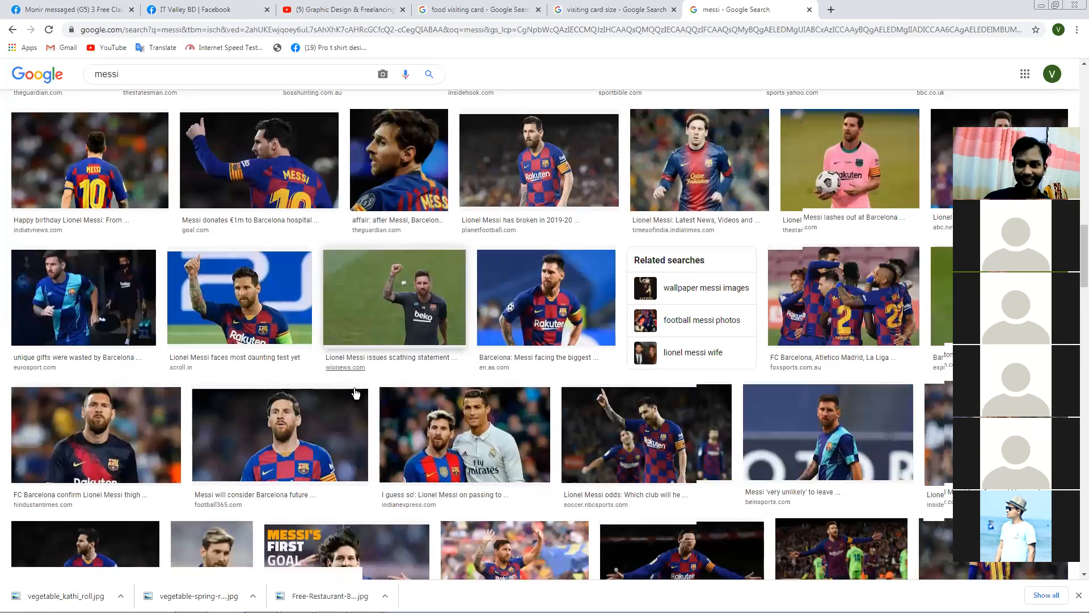
scroll(356, 387, "down", 5)
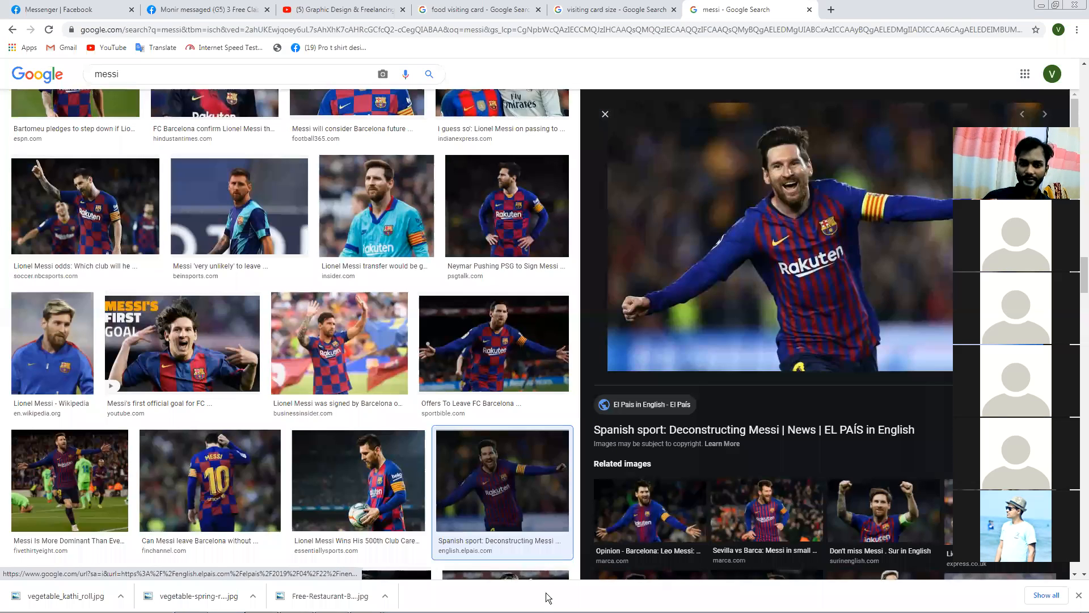
Switch back to Illustrator, paste the copied Messi photo and place it in the empty area below the card
left_click(191, 601)
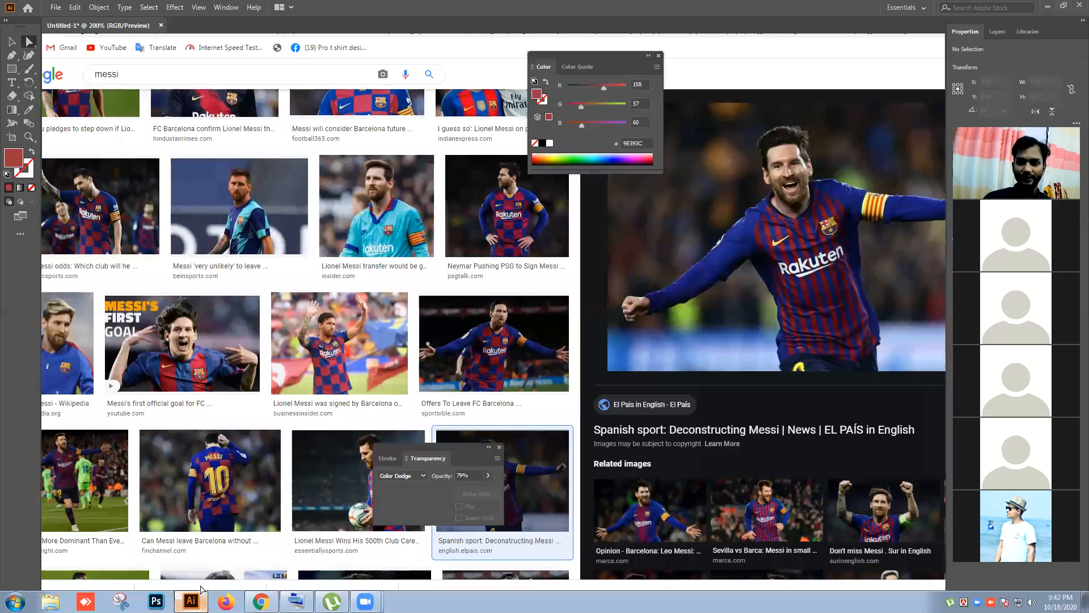
key("ctrl+v")
scroll(336, 430, "down", 2)
left_click_drag(258, 340, 150, 405)
left_click_drag(183, 368, 171, 344)
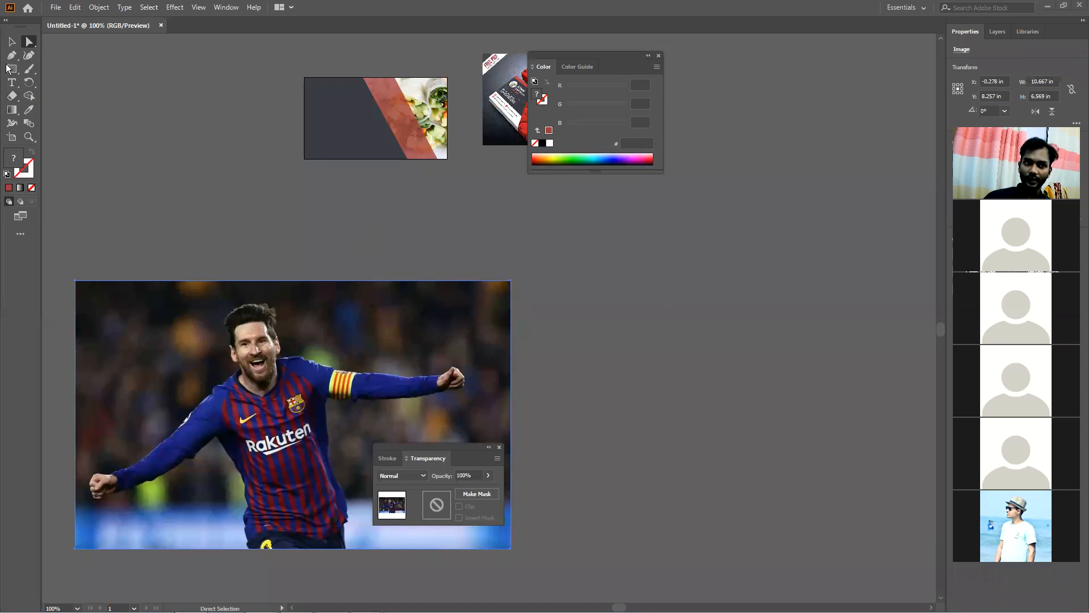
Draw a circle about 3.82 in wide just above the Messi photo and fill it with yellow-green CDFF45
left_click_drag(11, 69, 63, 83)
left_click_drag(246, 218, 308, 279)
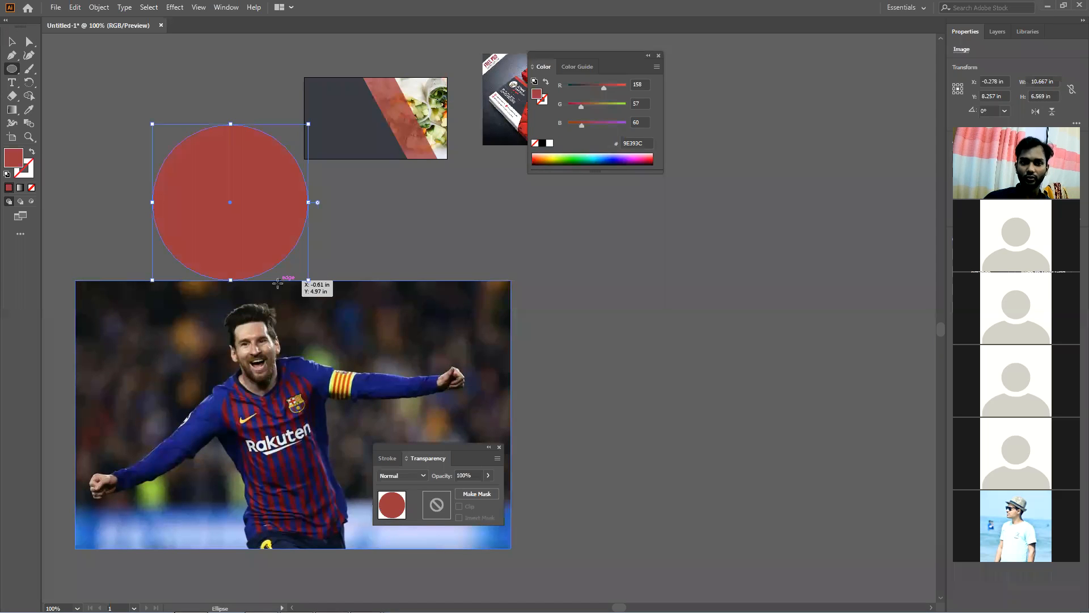
left_click_drag(548, 156, 556, 155)
left_click(561, 154)
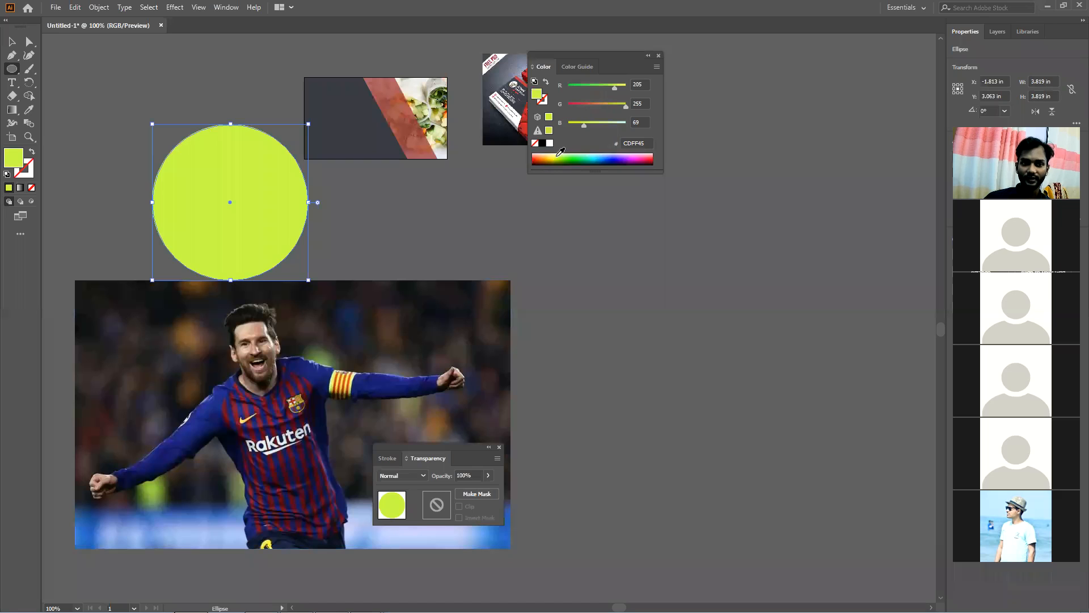
Position the green circle over Messi's face and make a clipping mask from the circle and the photo
left_click(14, 39)
left_click_drag(264, 214, 290, 374)
left_click_drag(211, 246, 281, 315)
right_click(310, 356)
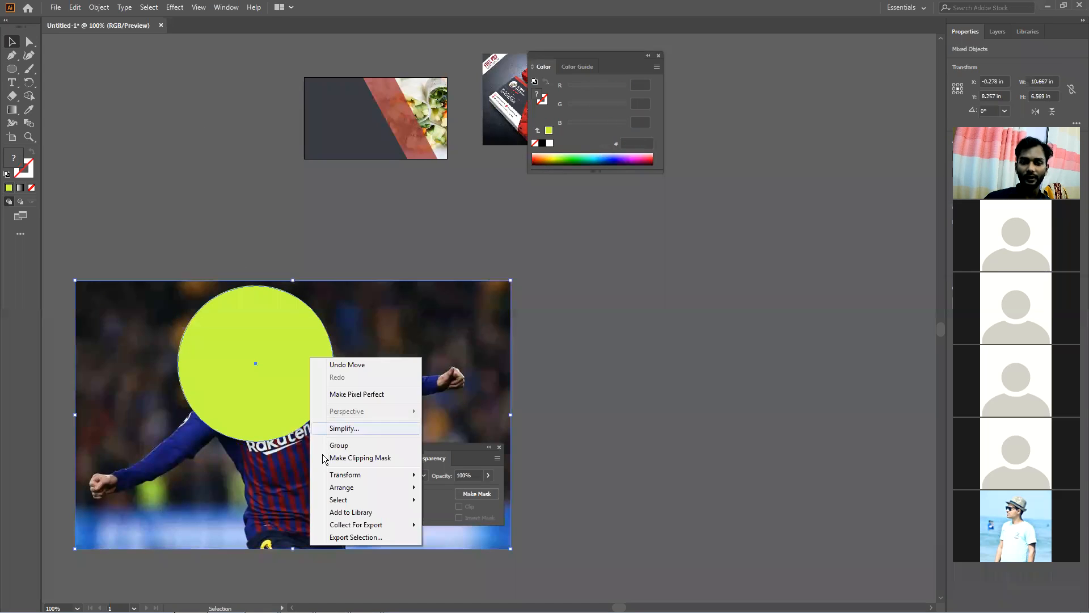
left_click(324, 458)
left_click(406, 322)
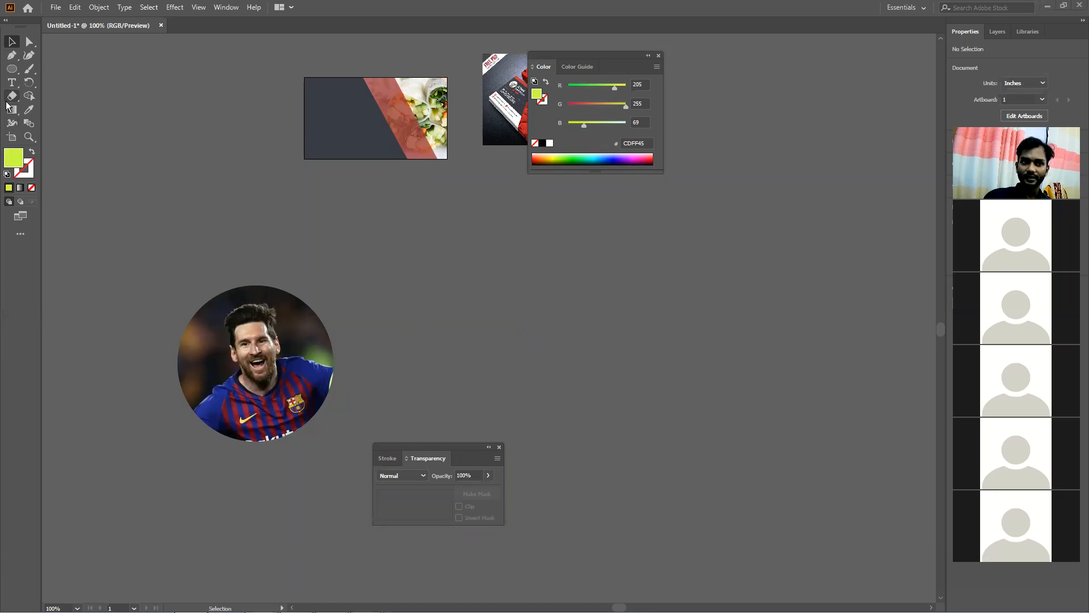
Draw three green practice rectangles in the empty area beside the circular Messi picture, the smallest about 1.63 × 0.97 in
left_click_drag(13, 69, 57, 70)
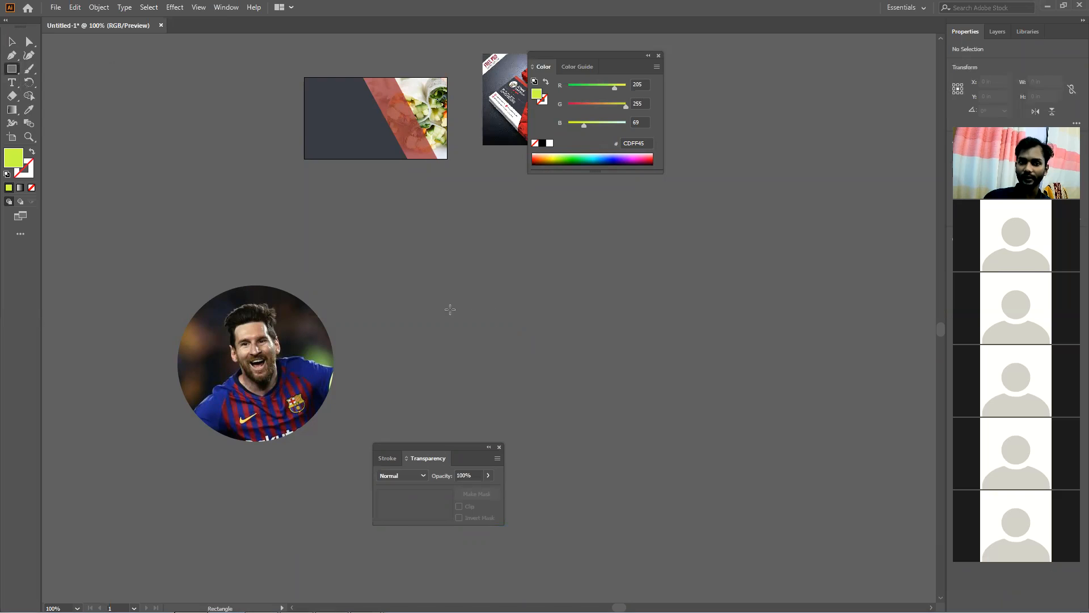
left_click_drag(432, 308, 605, 394)
left_click_drag(414, 267, 499, 307)
left_click_drag(511, 246, 578, 285)
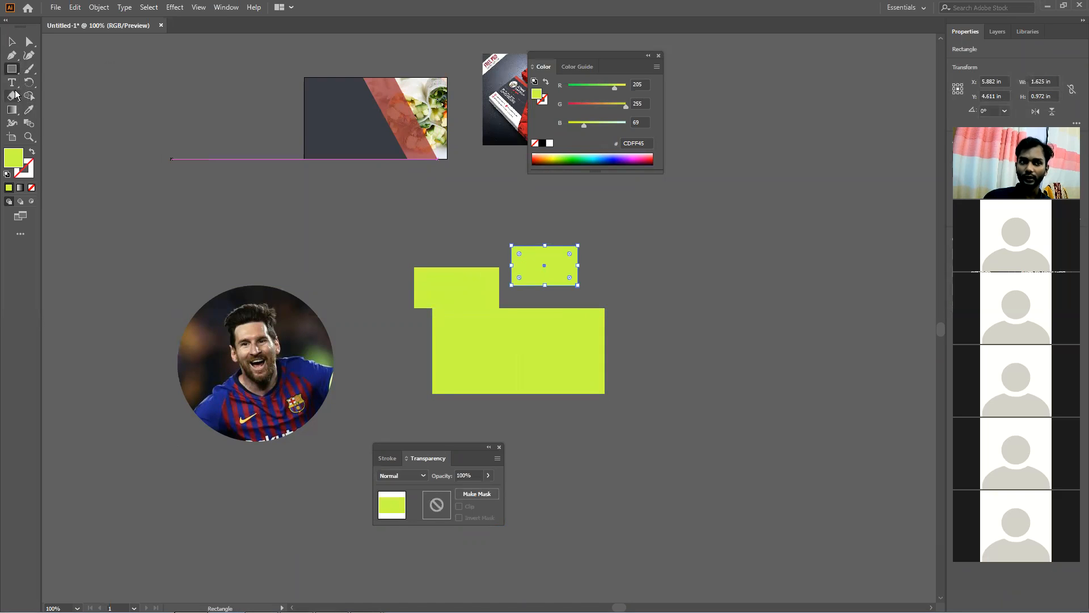
Draw a green circle about 2.72 in wide above the circular Messi picture and reposition it up and to the left
left_click_drag(15, 74, 80, 97)
left_click_drag(13, 69, 64, 81)
left_click_drag(163, 194, 273, 281)
left_click(11, 41)
left_click_drag(244, 223, 222, 168)
left_click(385, 254)
Delete the three practice rectangles and shift the small green circle further up and to the left
left_click_drag(585, 377, 574, 376)
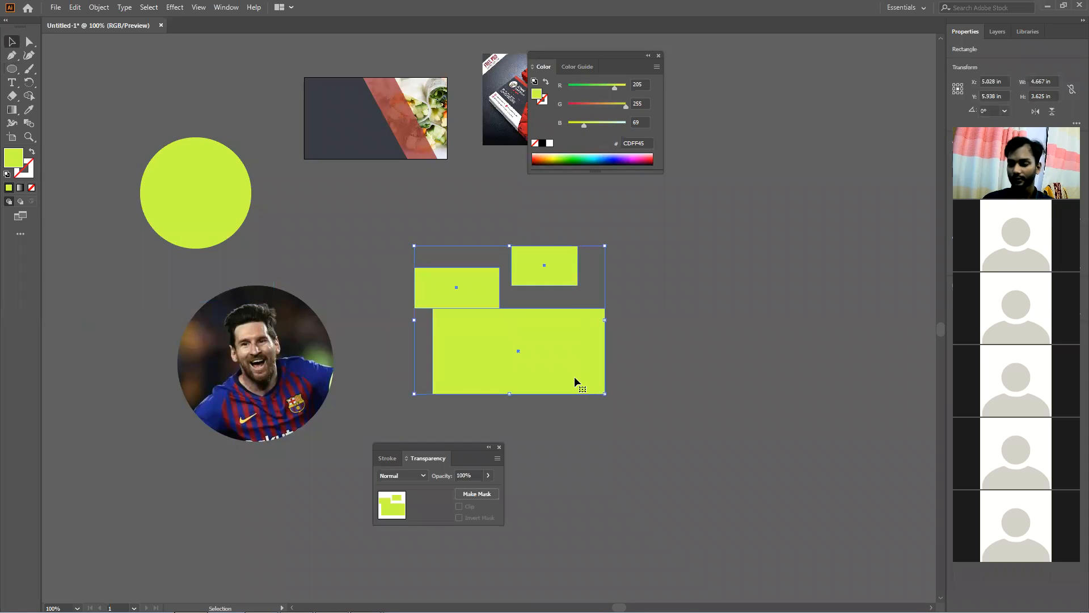
key("Delete")
left_click(302, 330)
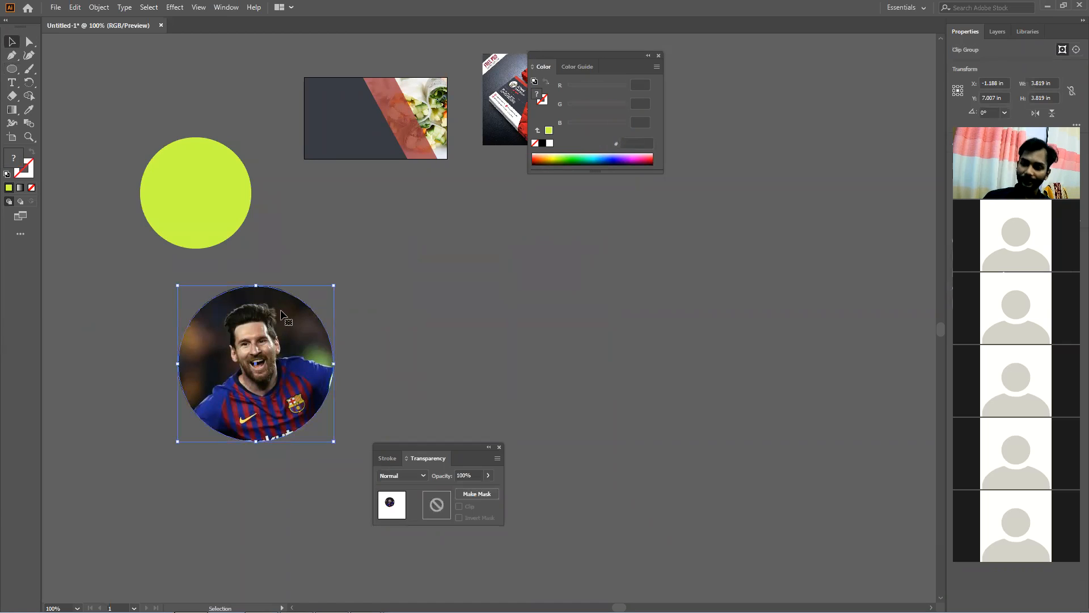
left_click_drag(215, 197, 203, 180)
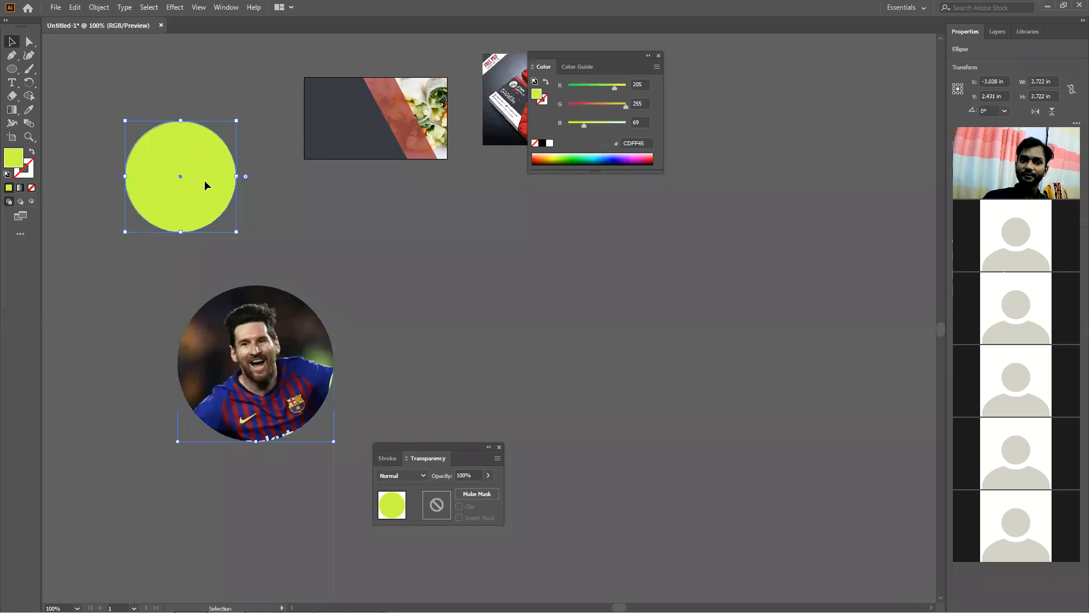
Draw a large green circle about 4.71 in wide with the Ellipse tool, beside the circular Messi picture
left_click(10, 71)
left_click(10, 71)
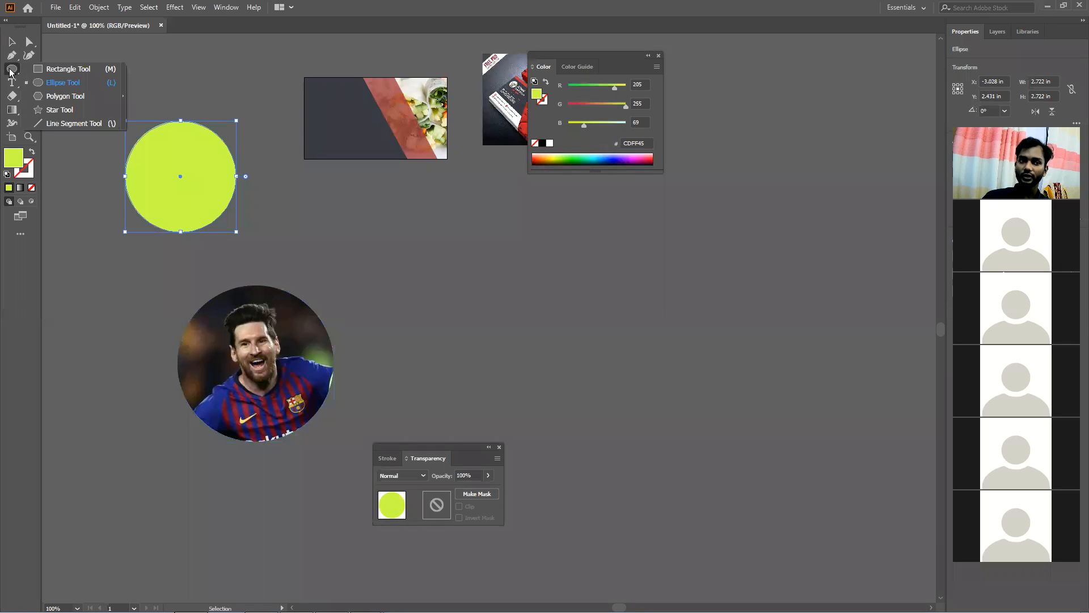
left_click(69, 81)
left_click_drag(374, 212, 508, 392)
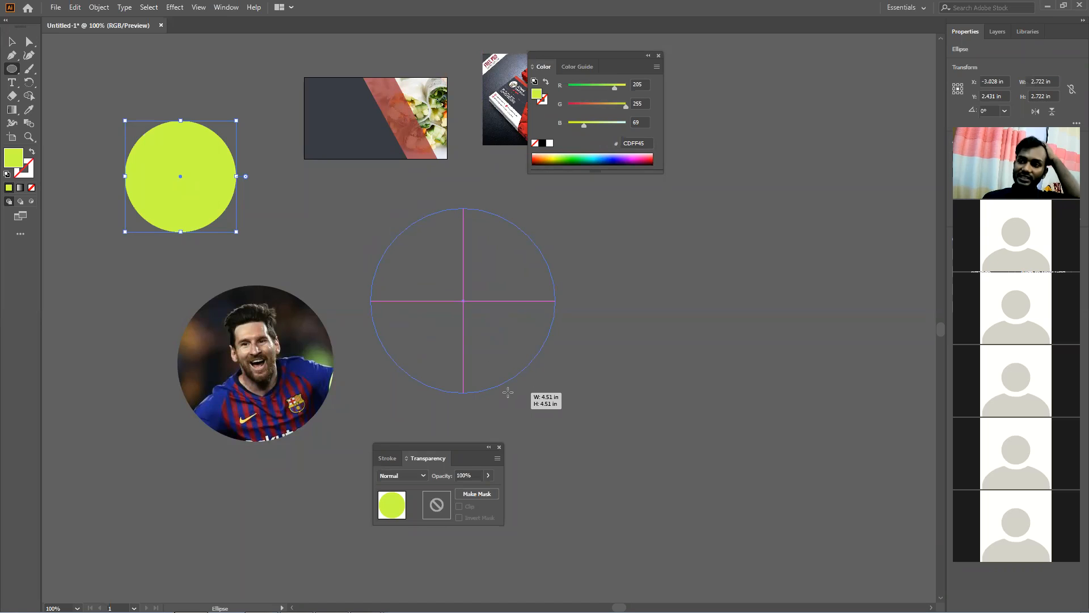
left_click_drag(508, 392, 563, 379)
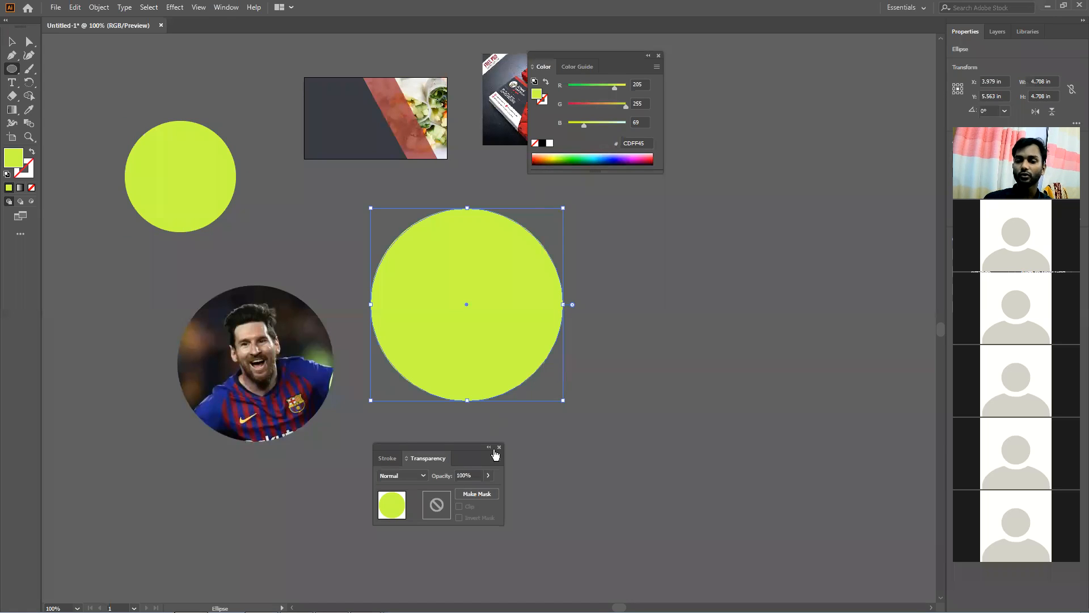
Close the Transparency settings and delete both green circles together with the masked Messi picture
left_click(499, 447)
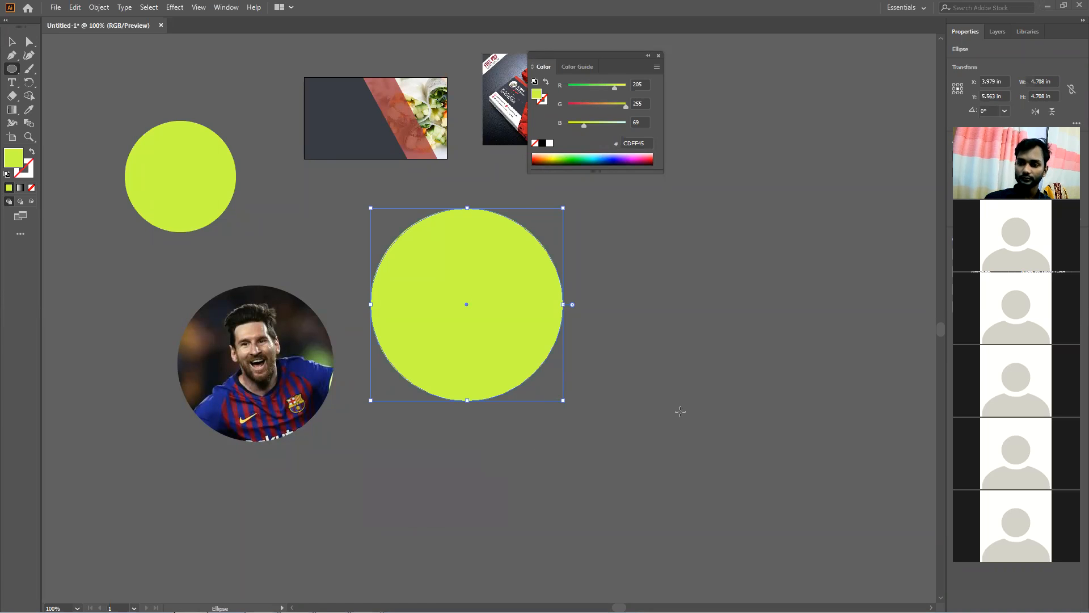
left_click(11, 42)
left_click(284, 243)
left_click_drag(160, 190, 201, 298)
key("ctrl+a")
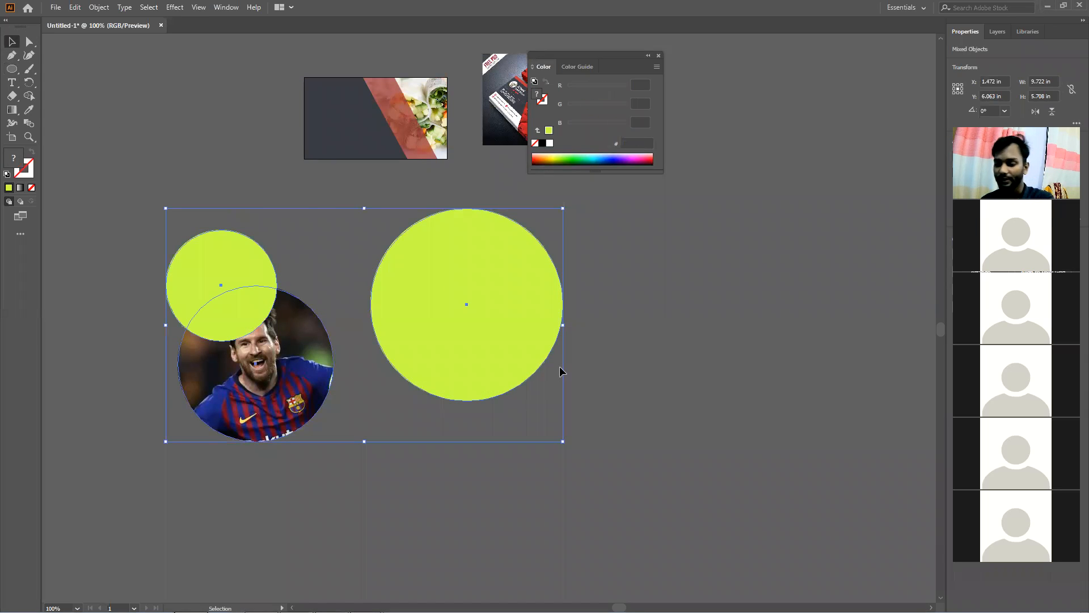
key("Delete")
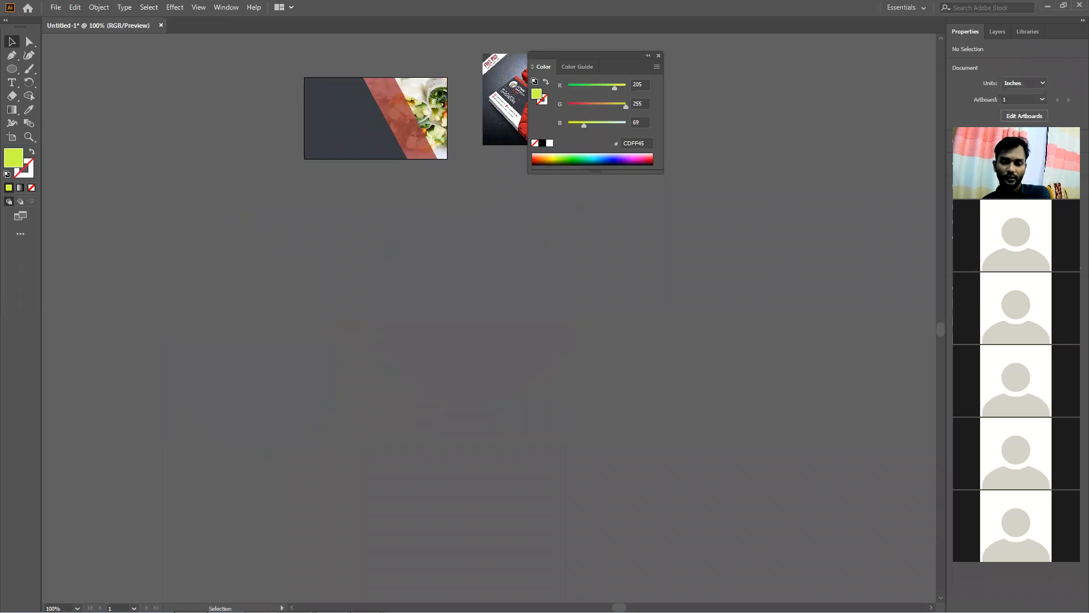
Switch to Chrome and run a Google image search for "pizza pic"
mouse_move(39, 564)
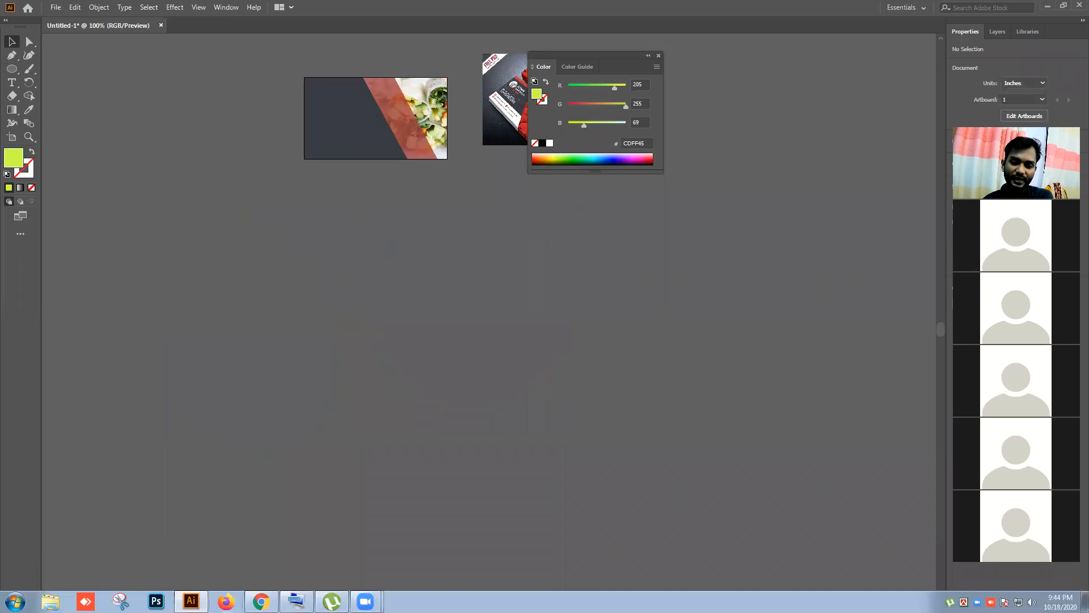
left_click(261, 602)
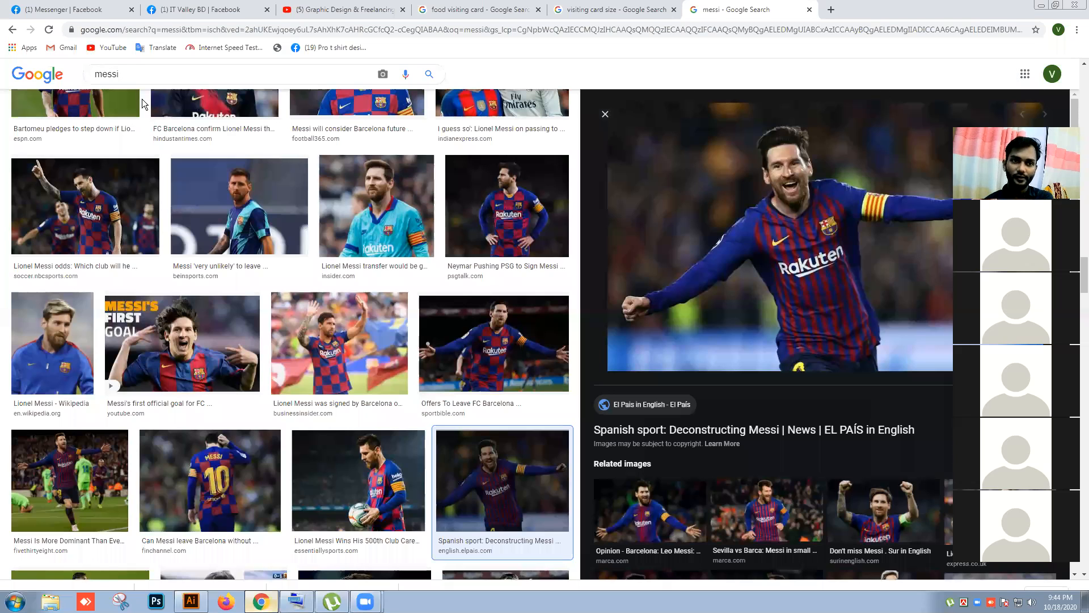
scroll(141, 97, "up", 1)
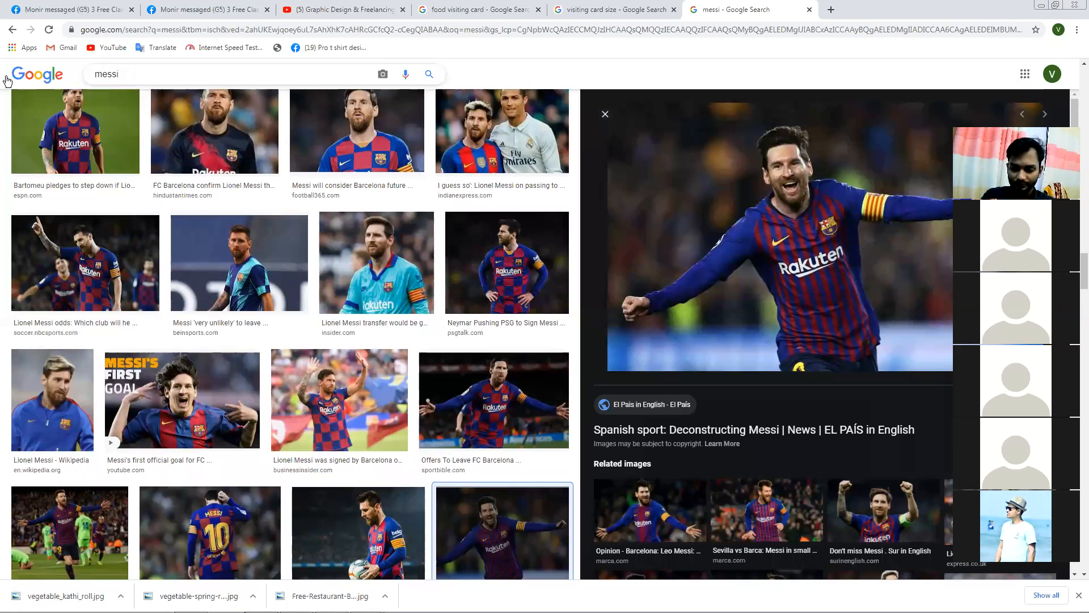
type("pizza")
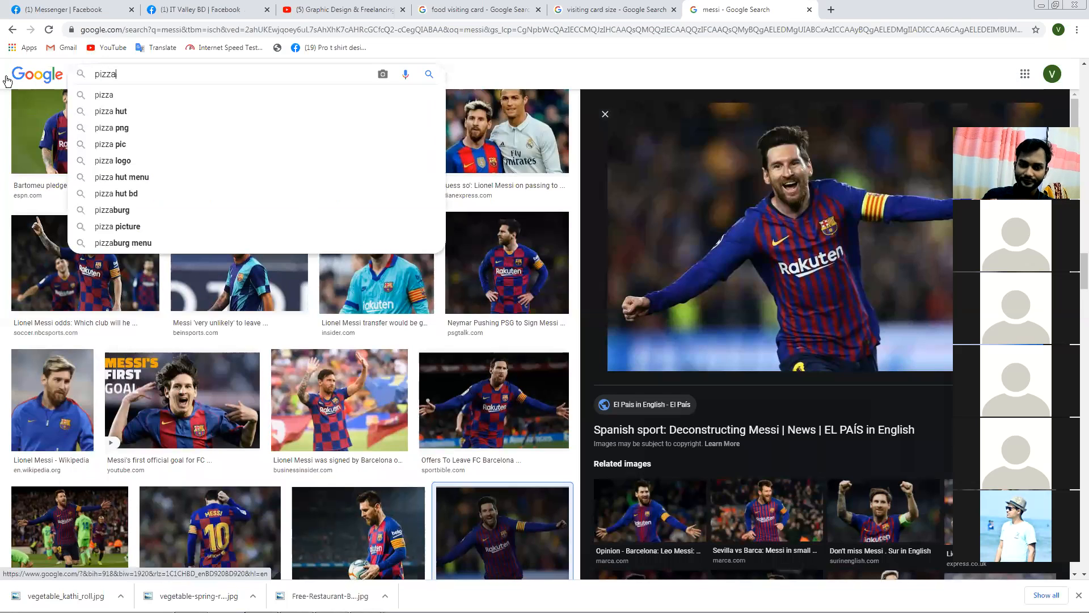
key("Down")
key("Down")
key("Down")
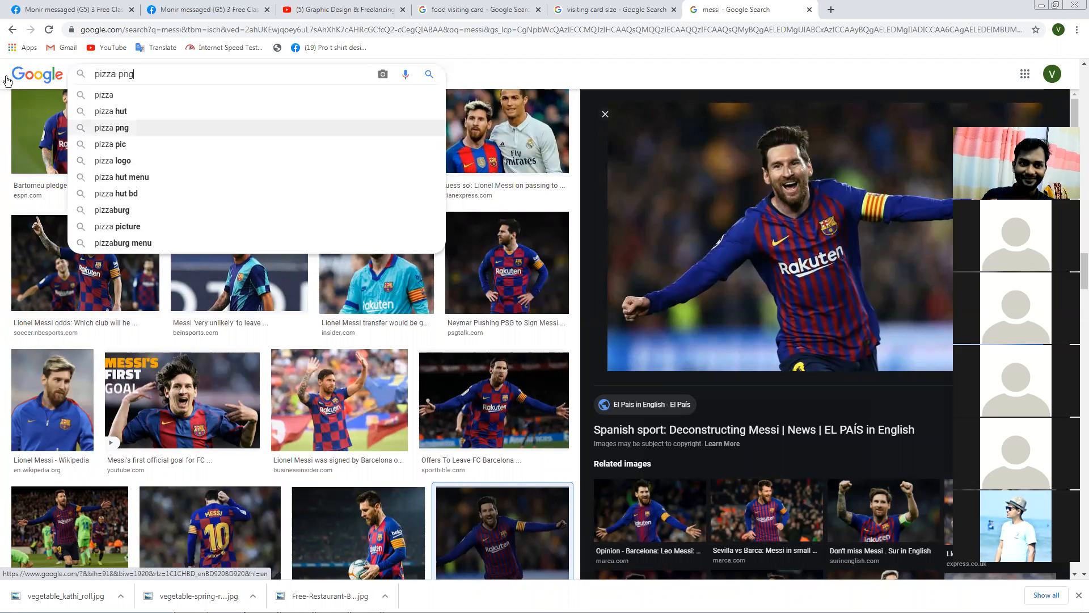
key("Down")
key("Return")
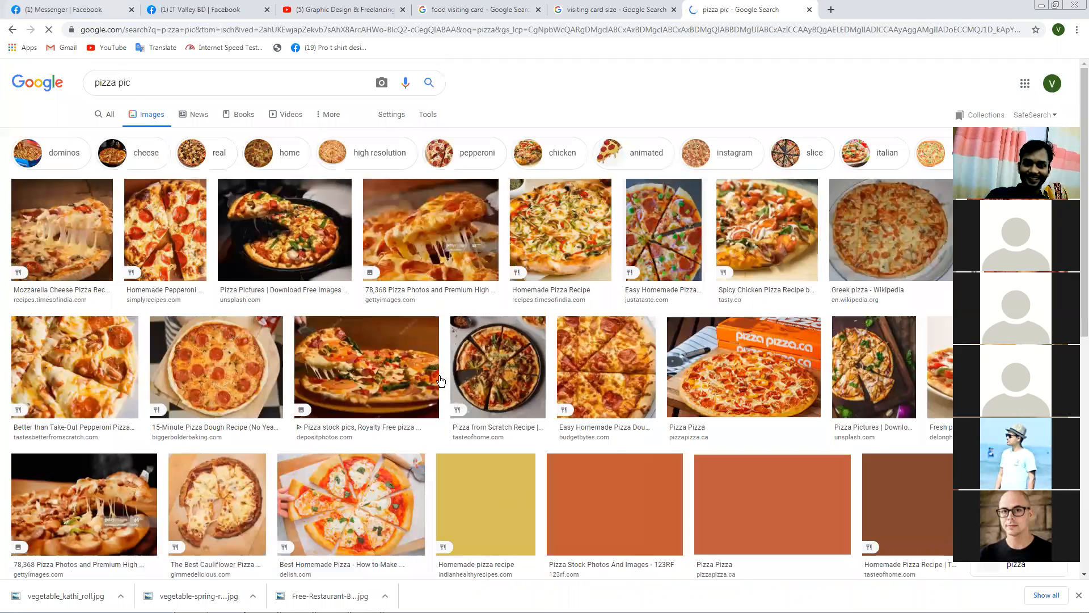
Browse the pizza results, open the Times of India photo "5 ways to make pizza without an oven and yeast" and copy it
scroll(349, 389, "down", 4)
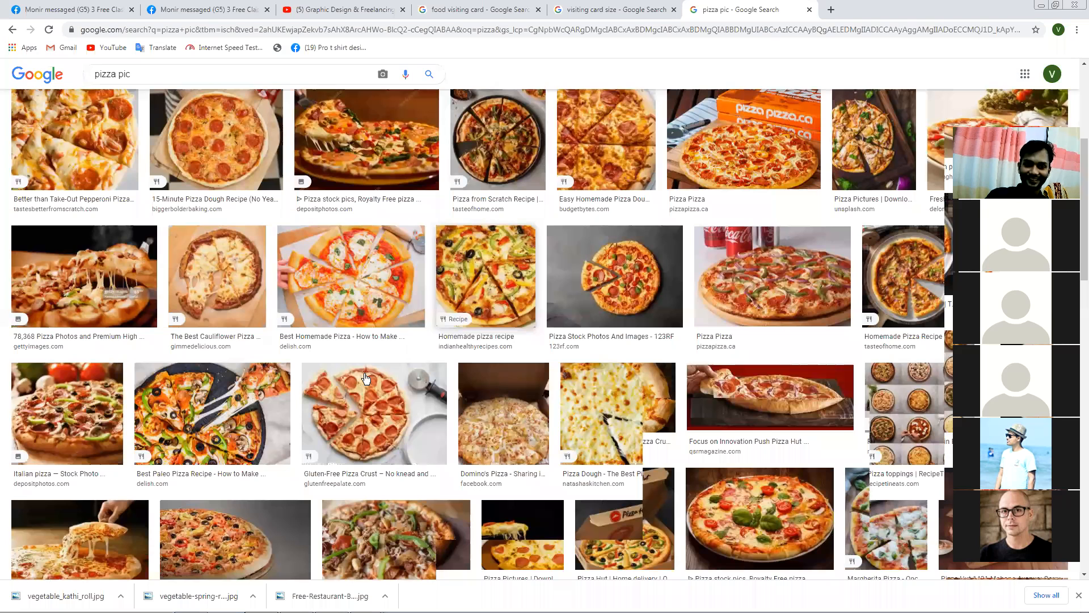
scroll(366, 374, "down", 10)
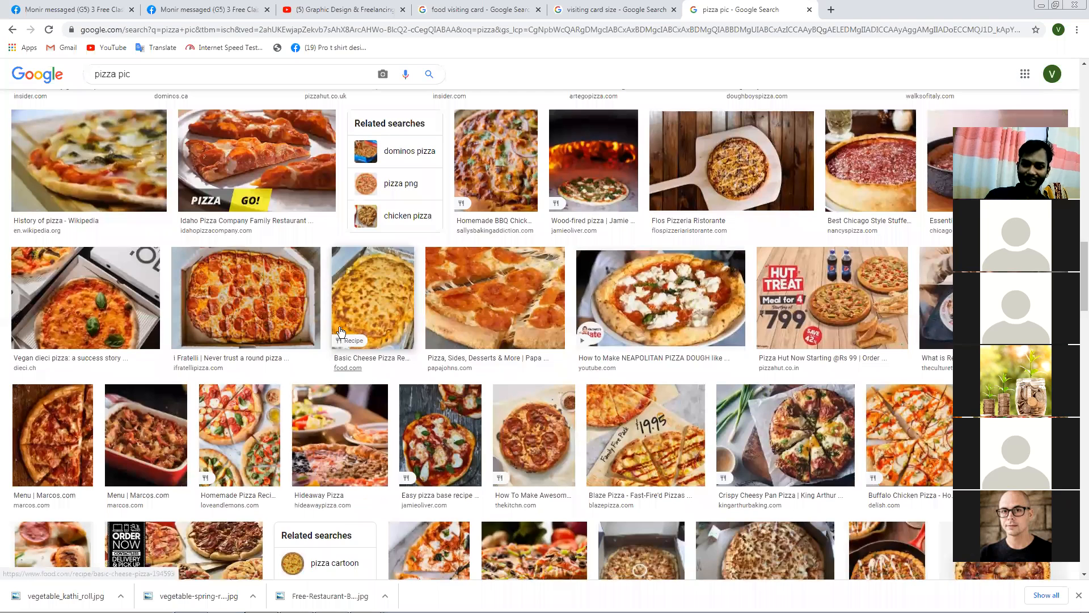
scroll(878, 250, "down", 8)
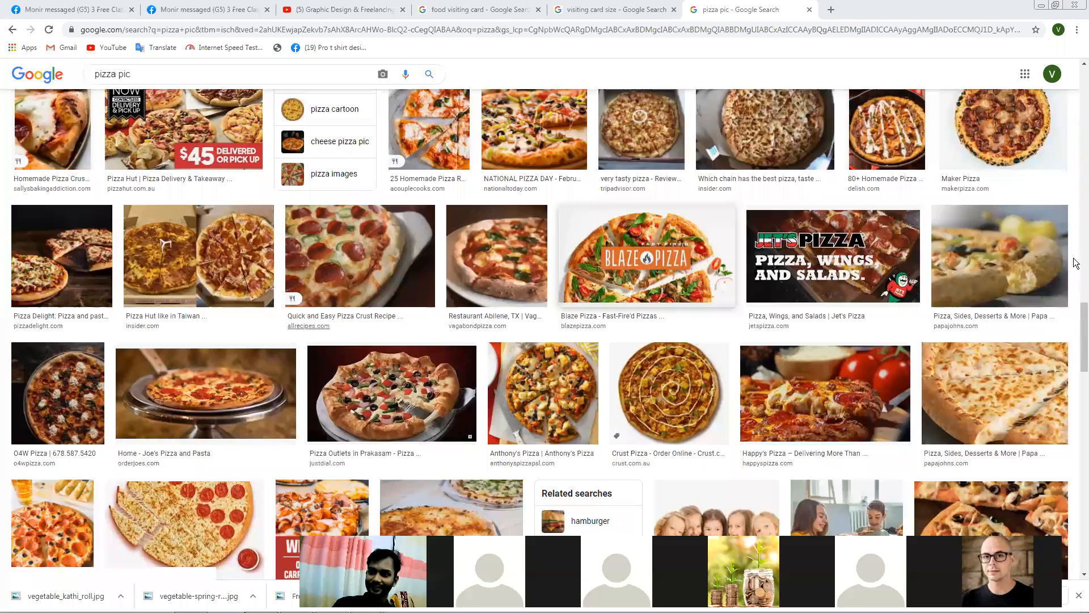
scroll(1075, 244, "up", 10)
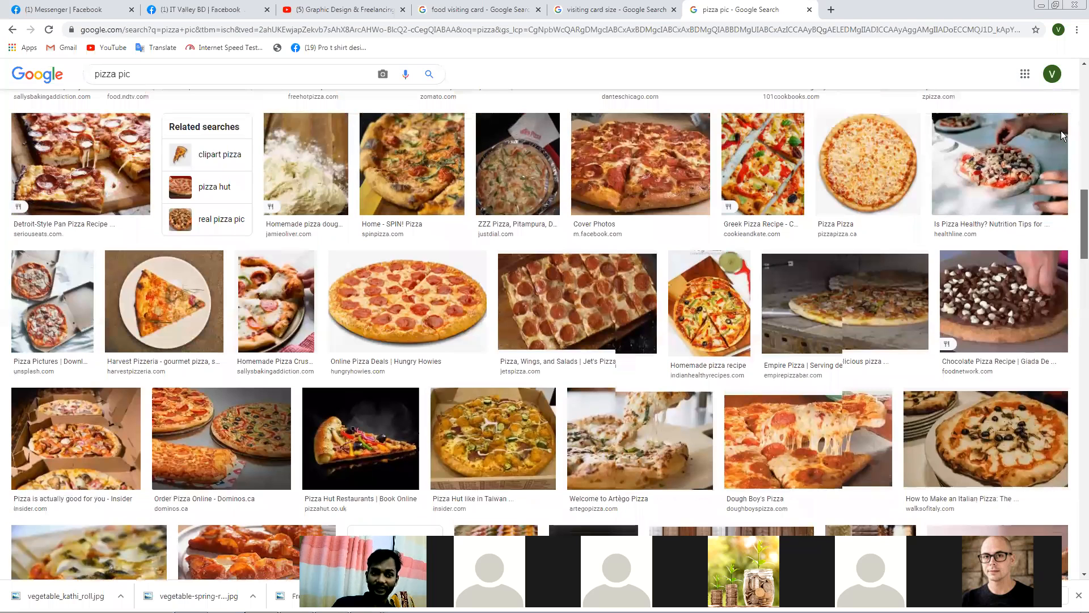
scroll(1061, 130, "up", 10)
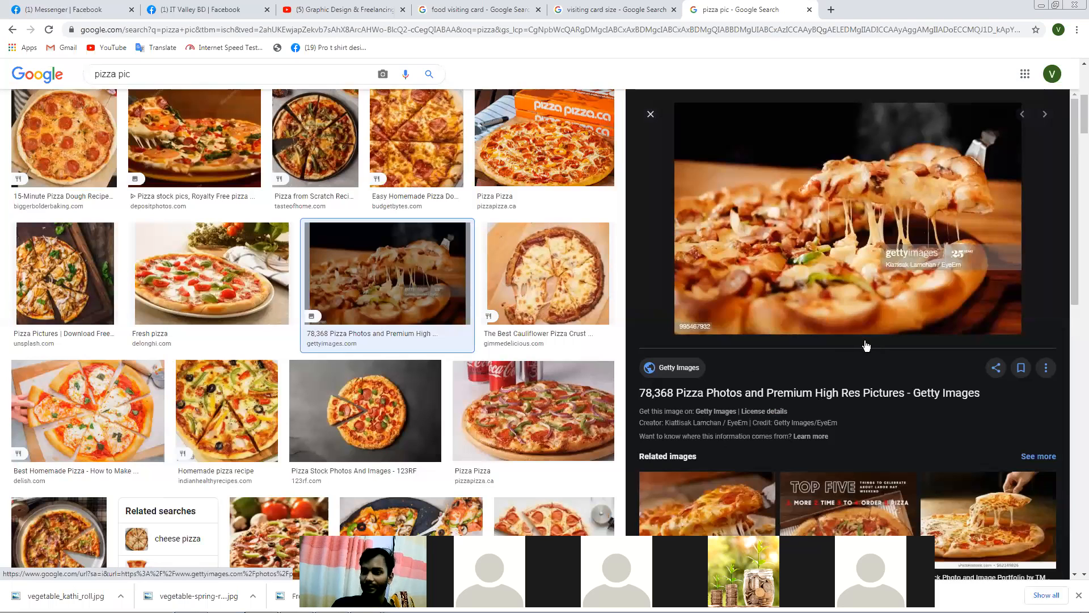
scroll(865, 345, "down", 5)
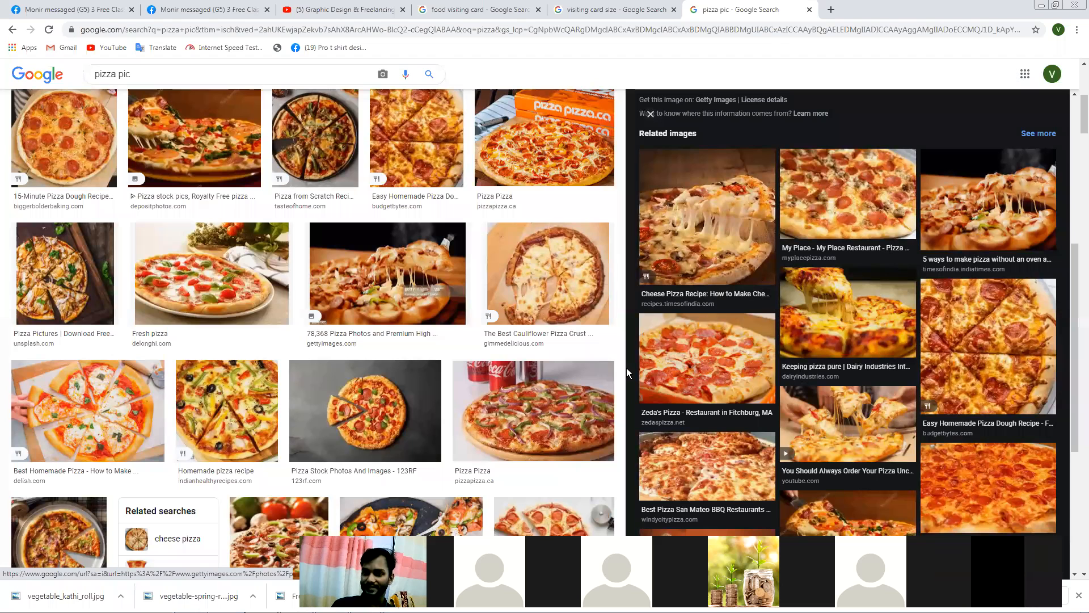
left_click(988, 198)
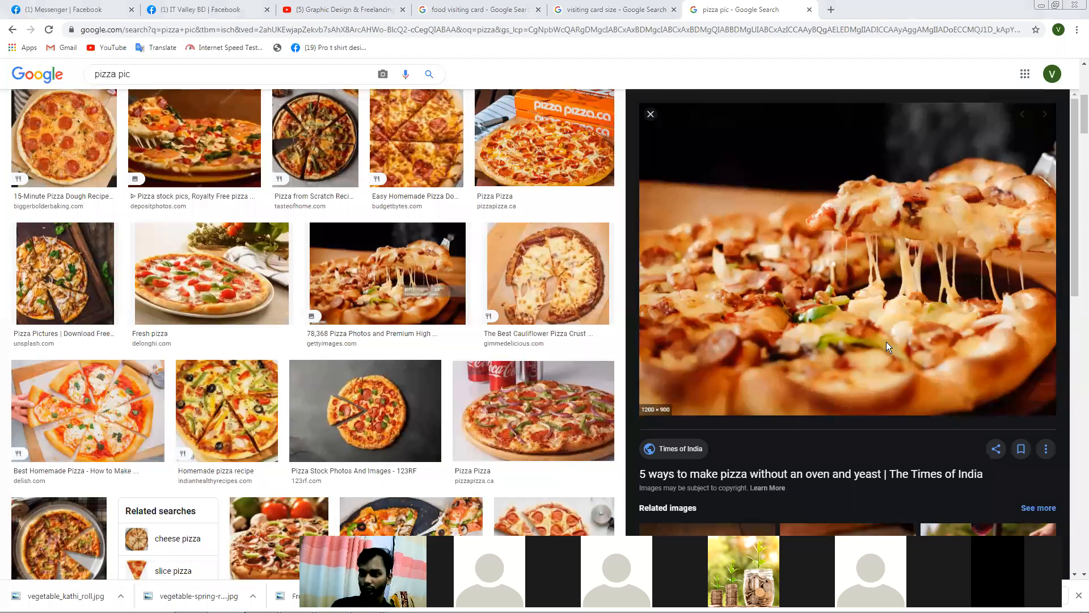
right_click(836, 243)
left_click(894, 363)
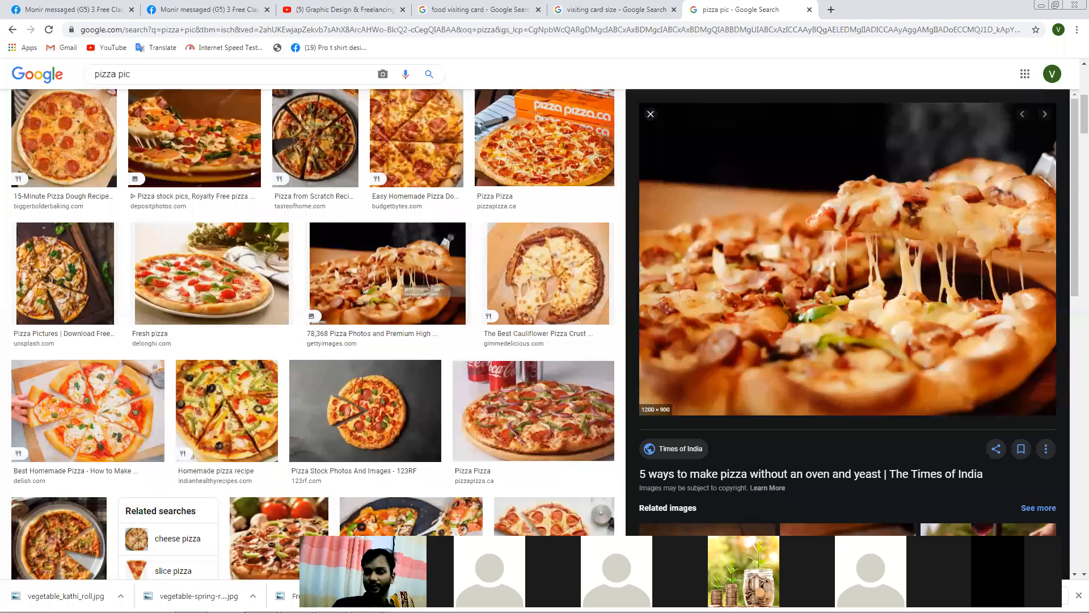
Switch to Illustrator, paste the pizza photo, scale it down to a small picture and place it below the card's lower-left corner
key("alt+Tab")
key("ctrl+v")
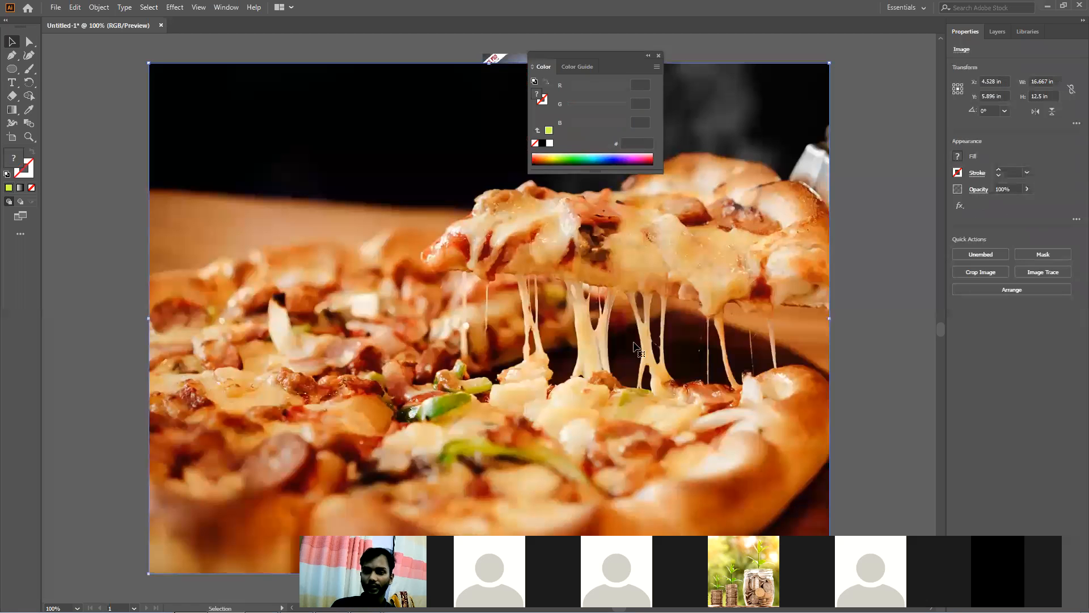
left_click_drag(829, 63, 422, 368)
left_click_drag(203, 512, 129, 407)
left_click_drag(312, 299, 266, 337)
left_click_drag(193, 392, 347, 243)
left_click_drag(267, 284, 395, 182)
left_click_drag(451, 146, 431, 154)
left_click_drag(384, 201, 253, 283)
left_click(313, 299)
Draw a circle about 1.69 in wide above the pizza photo and fill it with yellow-green CDFF45
left_click(18, 71)
left_click_drag(19, 71, 63, 82)
left_click_drag(165, 160, 234, 228)
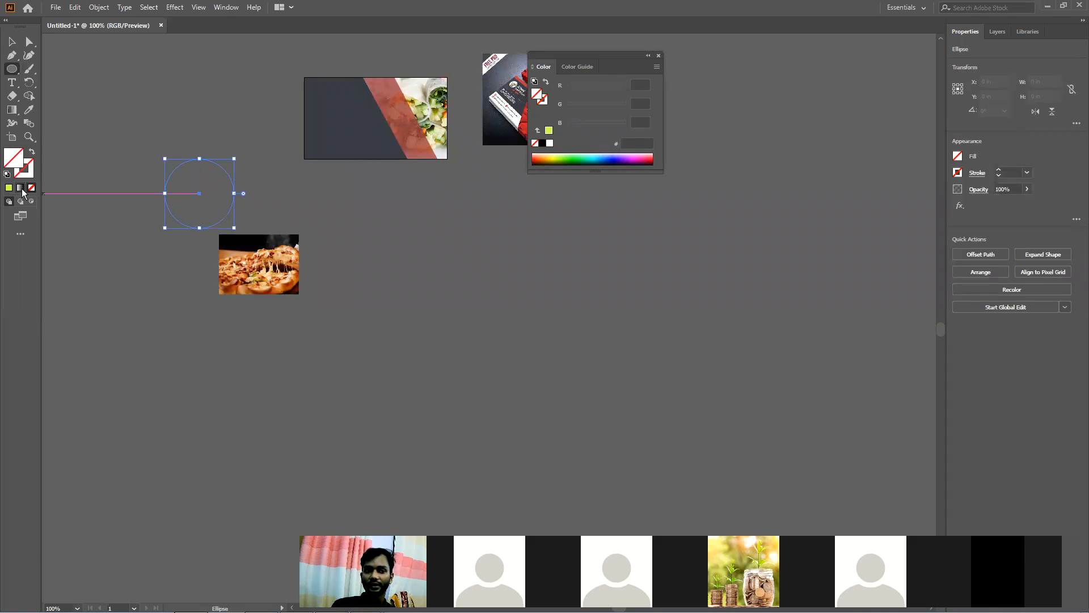
left_click(9, 187)
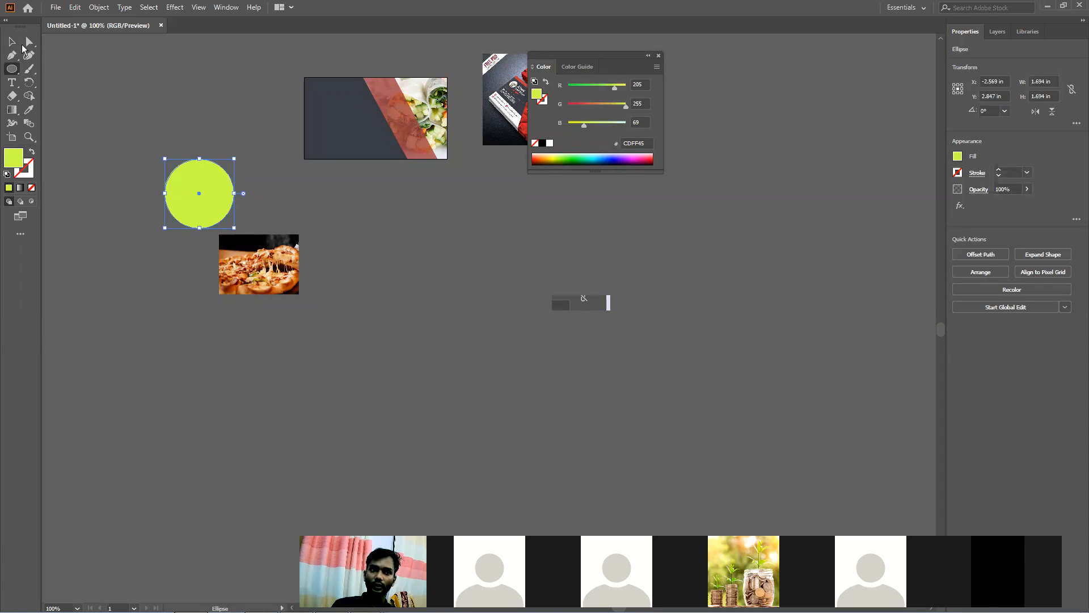
left_click(355, 319)
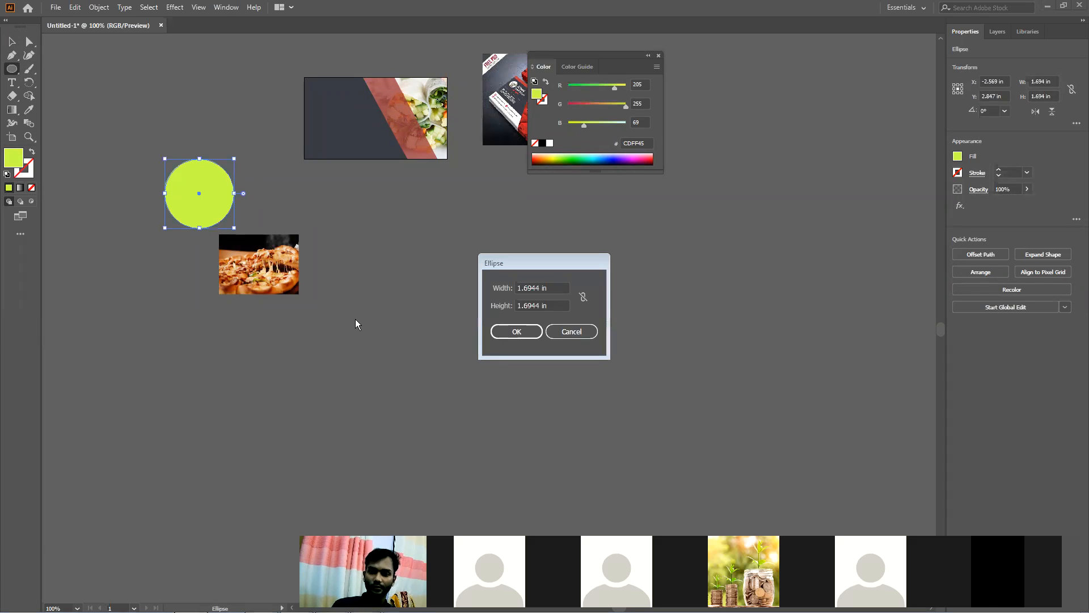
key("Return")
left_click(11, 41)
key("Delete")
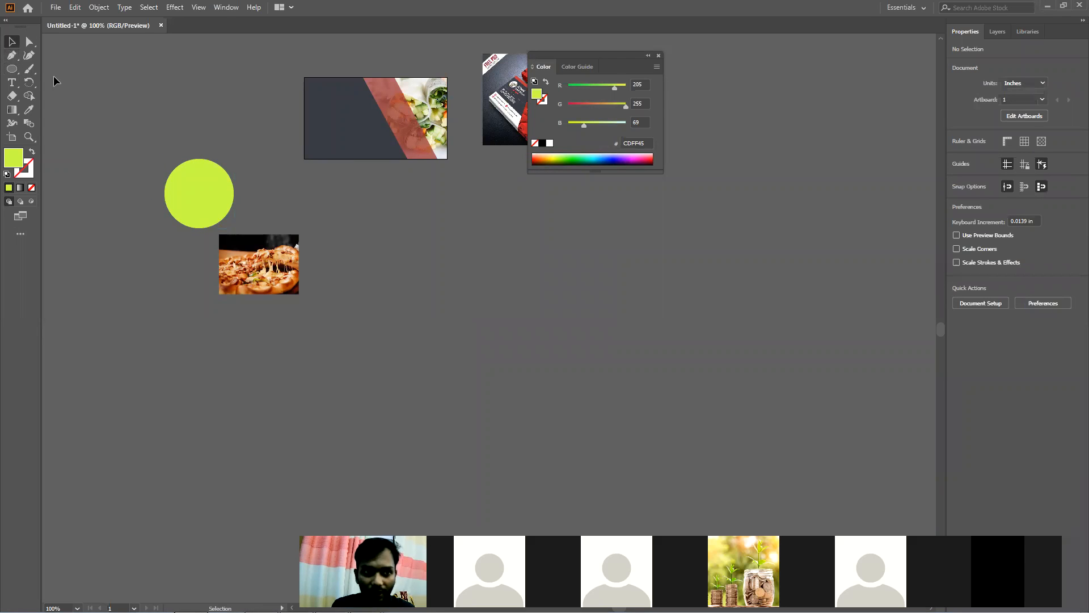
Delete the oversized green circle and draw a smaller one about 1.24 in wide over the pizza photo
left_click_drag(205, 209, 262, 268)
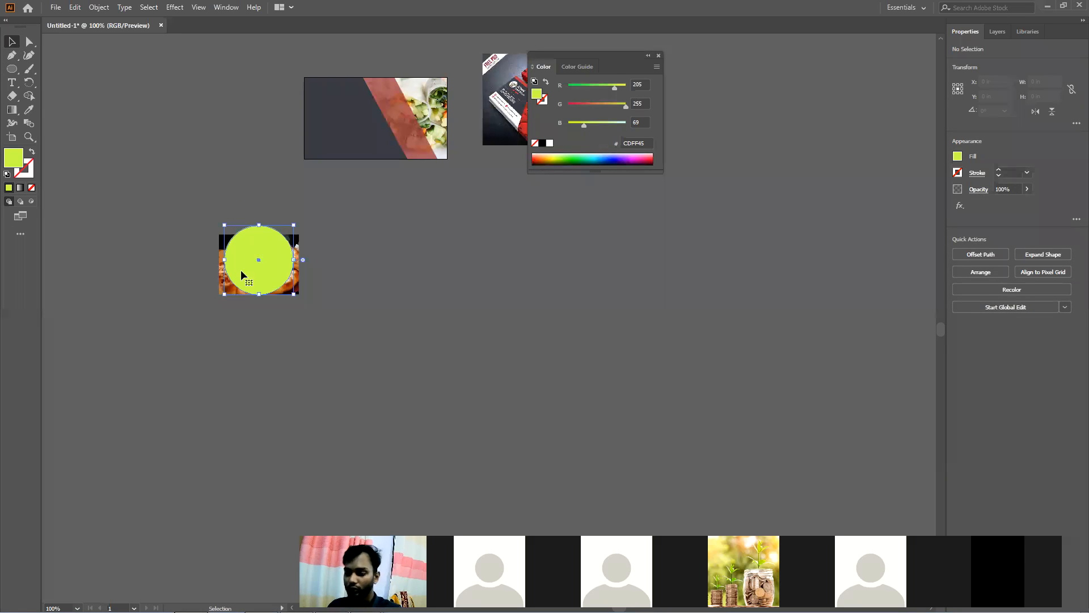
key("Delete")
left_click(14, 70)
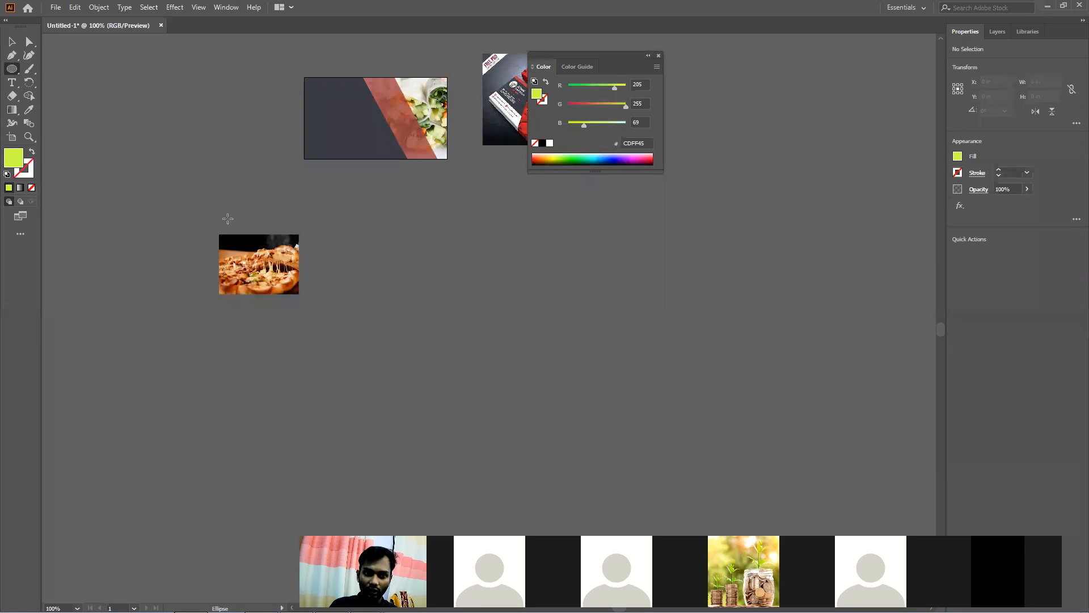
left_click_drag(239, 242, 288, 292)
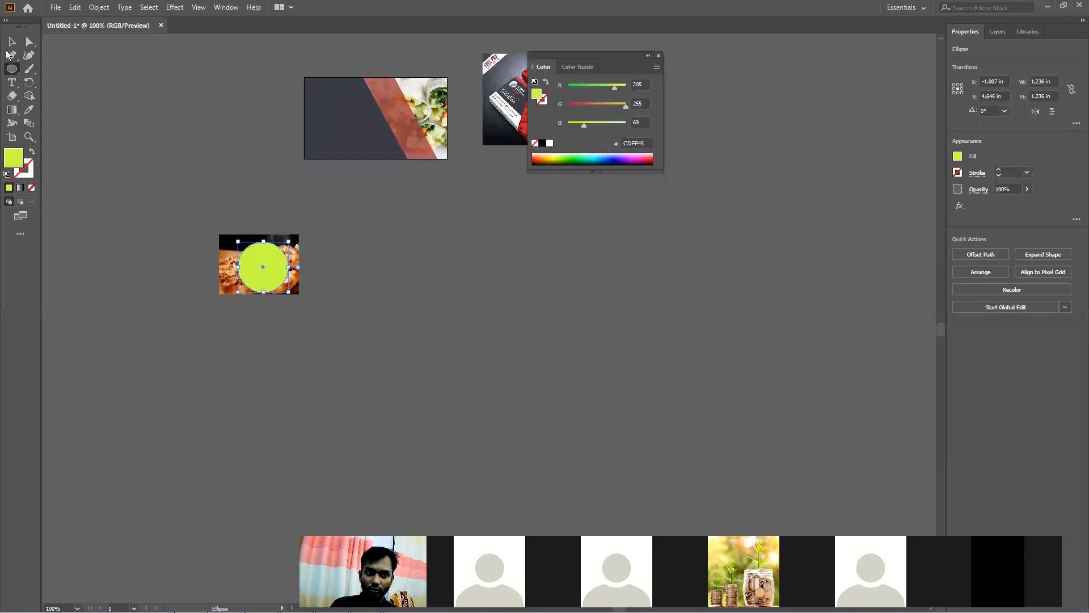
left_click(13, 42)
left_click(63, 128)
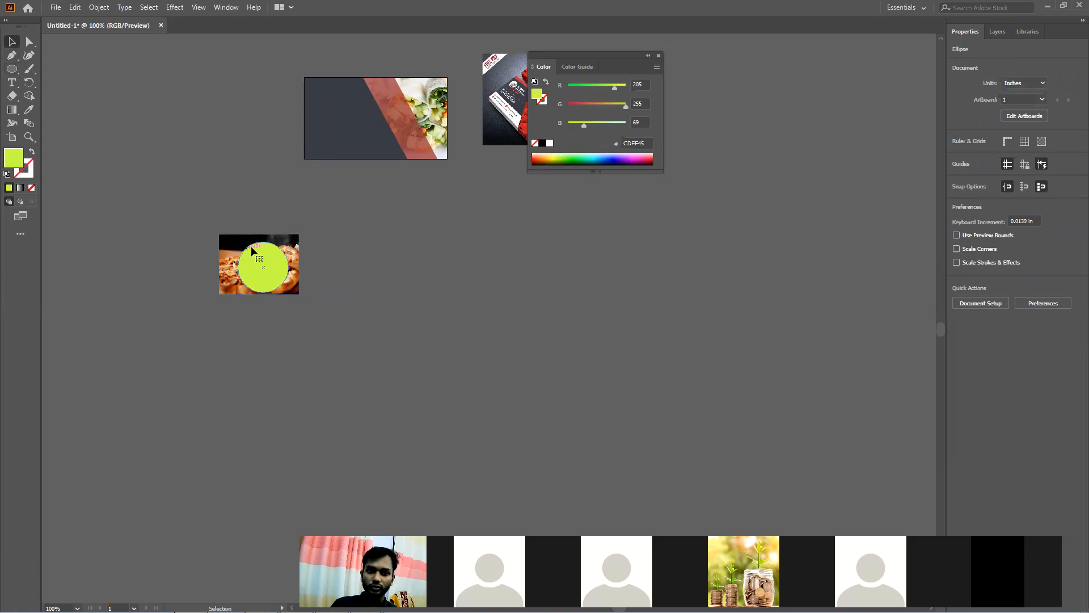
Select the pizza photo together with the circle and make a clipping mask from them
left_click_drag(280, 310, 271, 271)
right_click(271, 272)
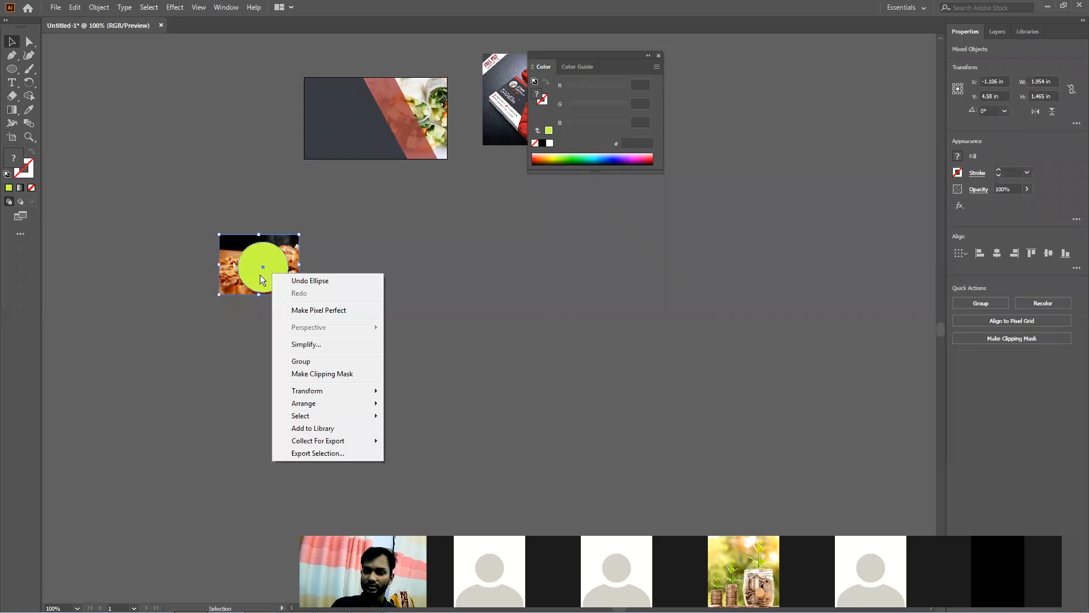
left_click(356, 379)
left_click(351, 382)
scroll(338, 384, "up", 2)
Move the round pizza picture onto the card, over the upper part of the red diagonal band
left_click_drag(263, 333, 389, 363)
left_click(530, 423)
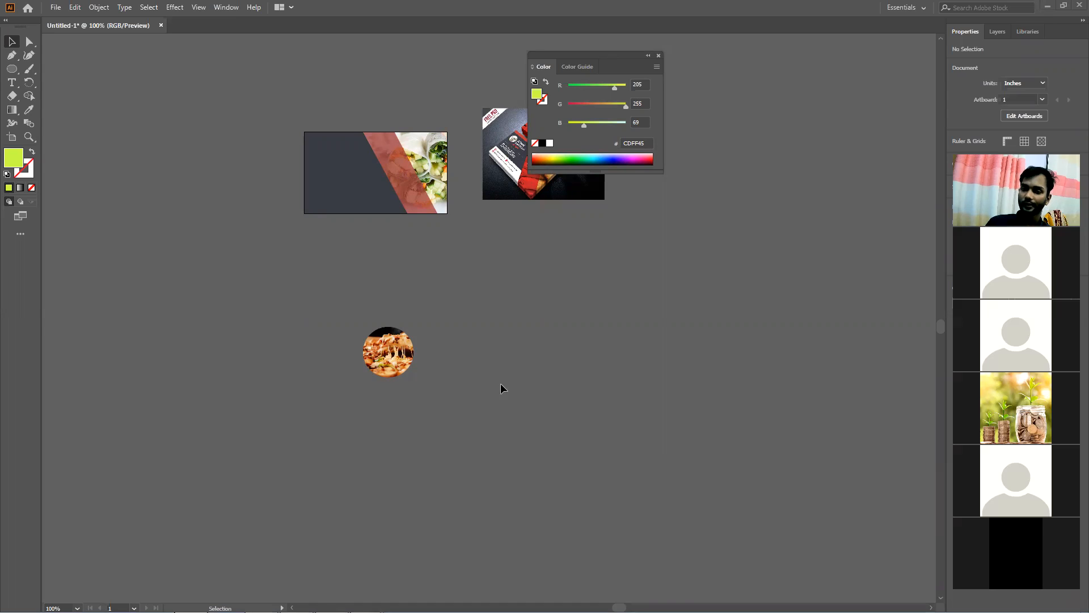
left_click_drag(389, 351, 388, 169)
scroll(396, 244, "up", 1)
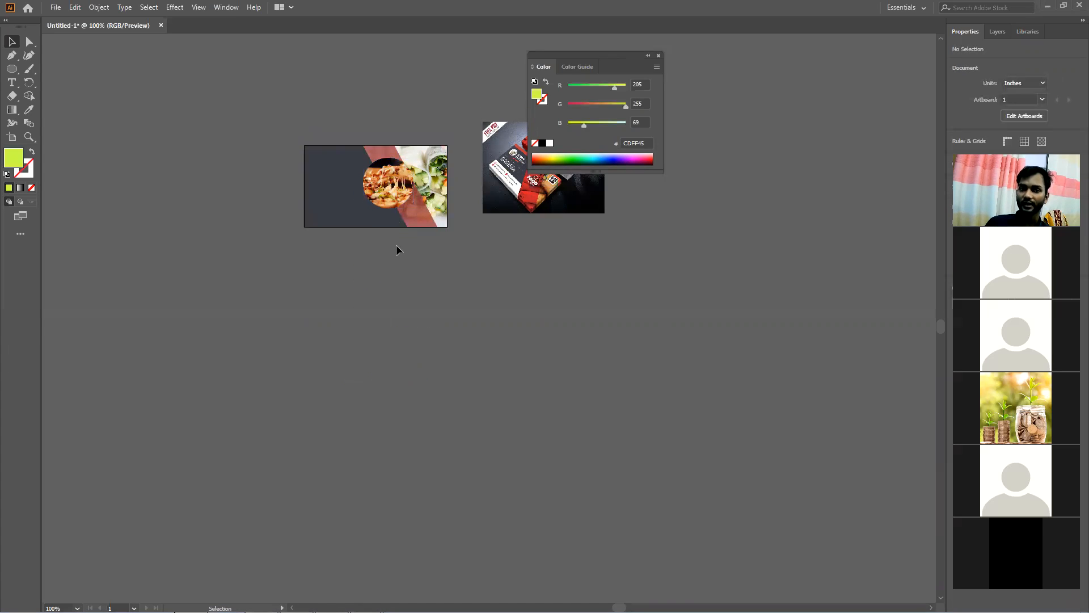
scroll(396, 244, "up", 2)
scroll(388, 267, "up", 2, "alt")
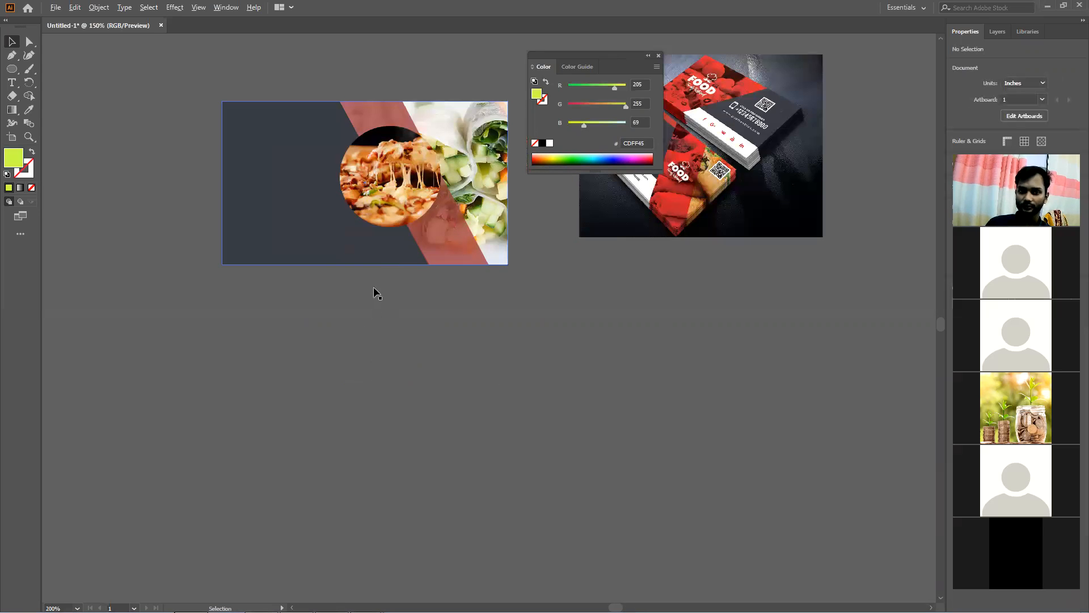
left_click_drag(383, 270, 375, 247)
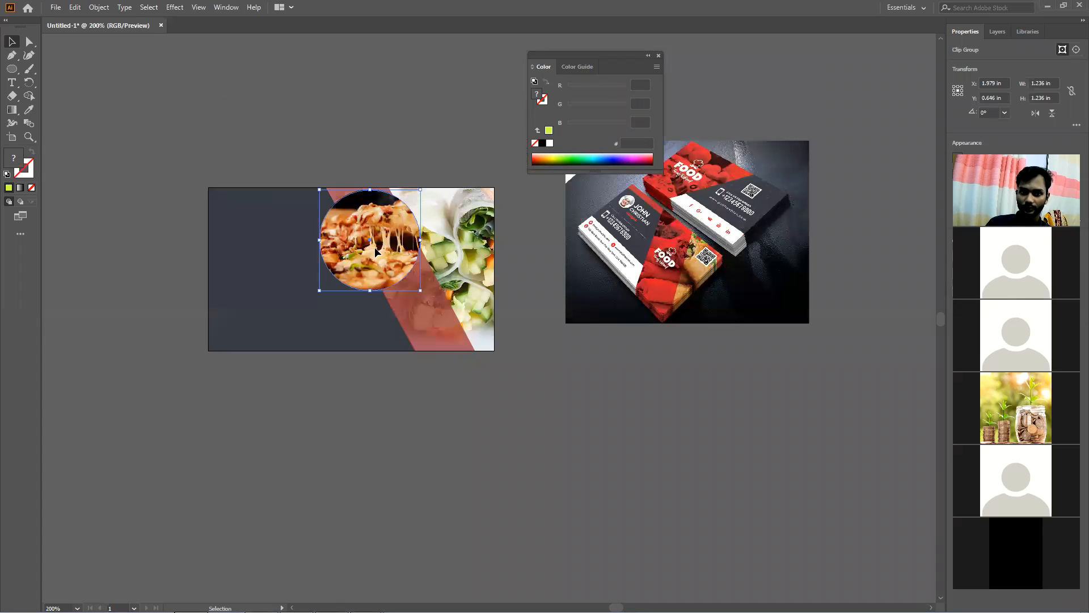
Nudge the round pizza picture right and up to X 2.063 in, Y 0.618 in, flush with the card's upper edge
key("Right")
key("Right")
key("Right")
key("Right")
key("Right")
key("Right")
key("Up")
key("Up")
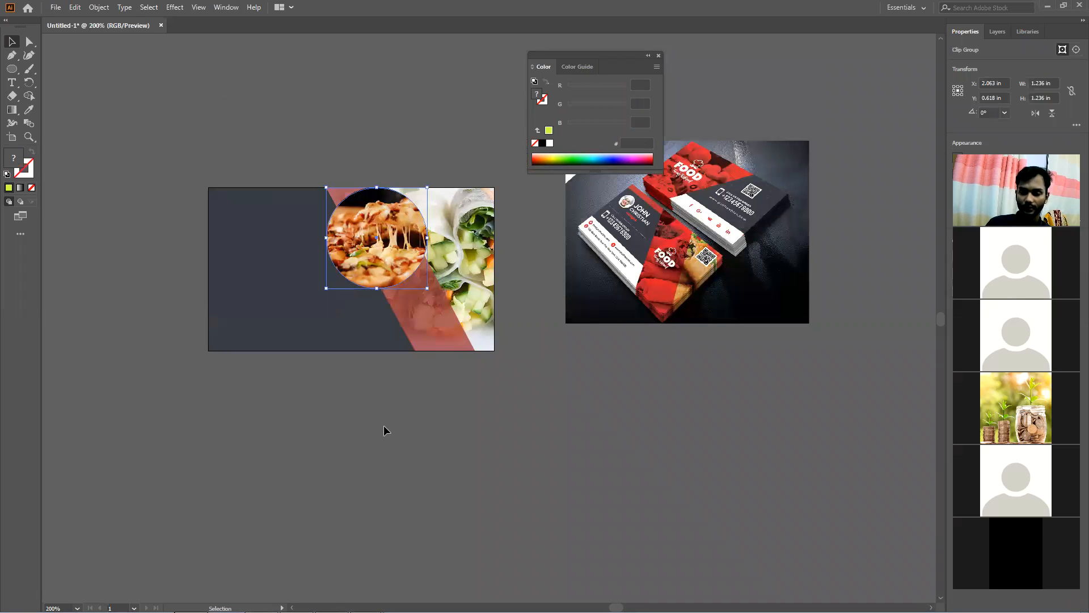
left_click(386, 393)
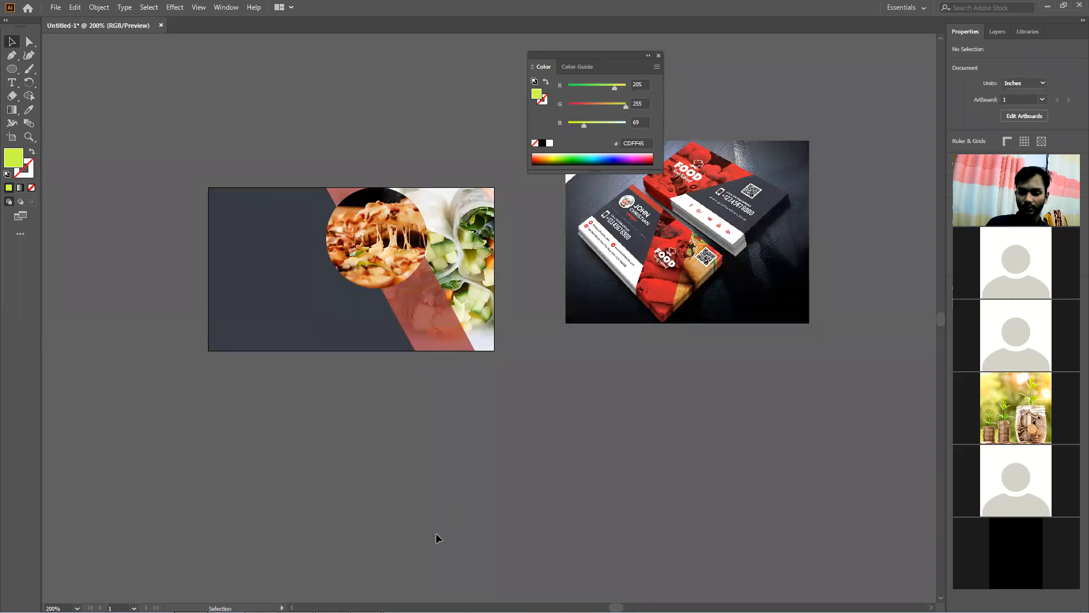
Switch to Chrome and change the Google image search to "pasta pic"
left_click(261, 601)
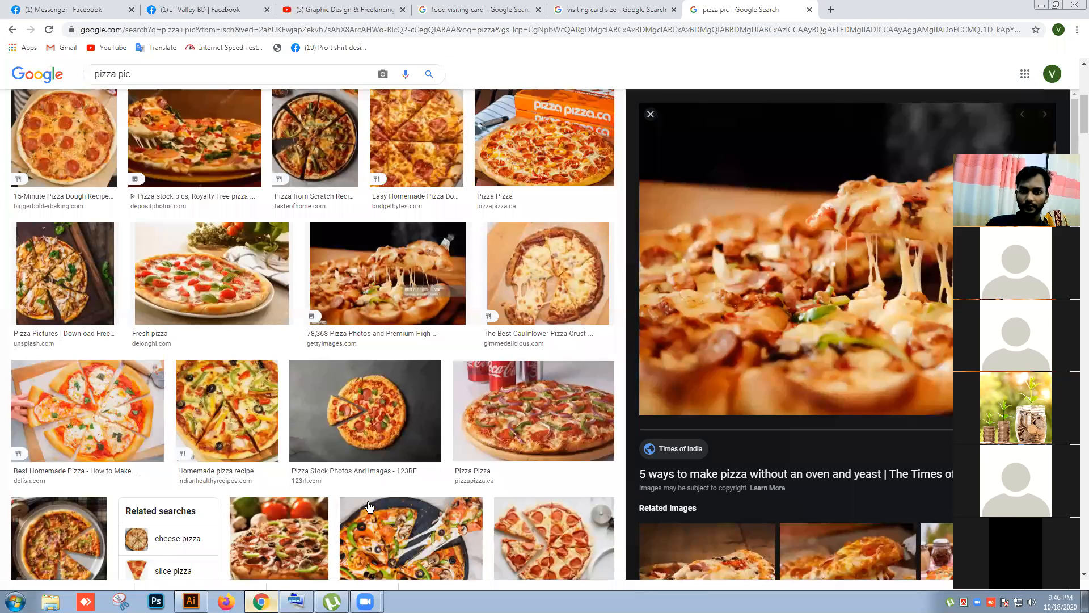
left_click(150, 88)
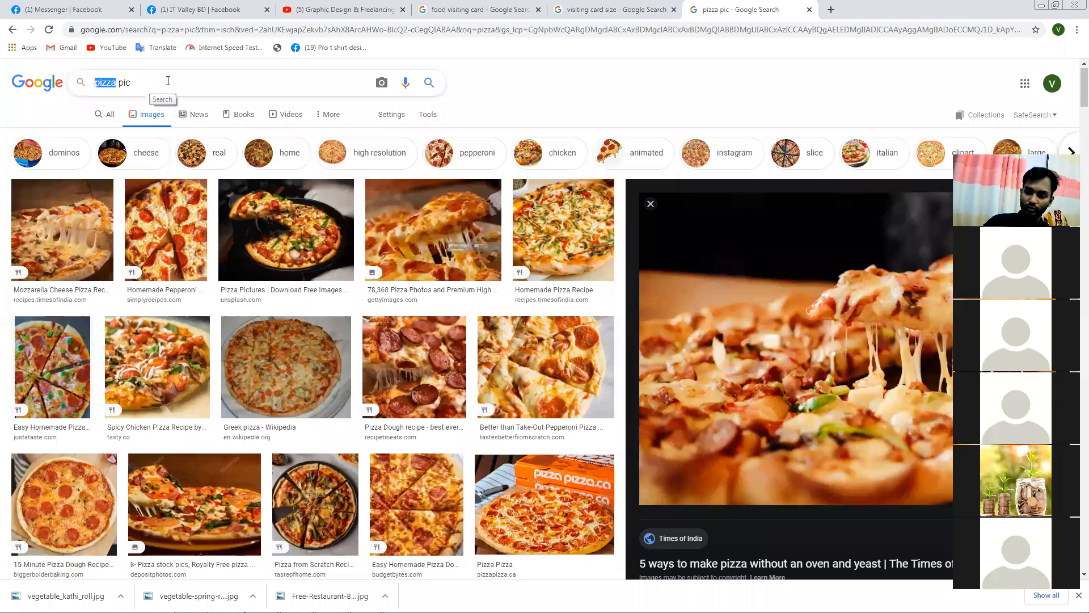
type("pasta")
key("Return")
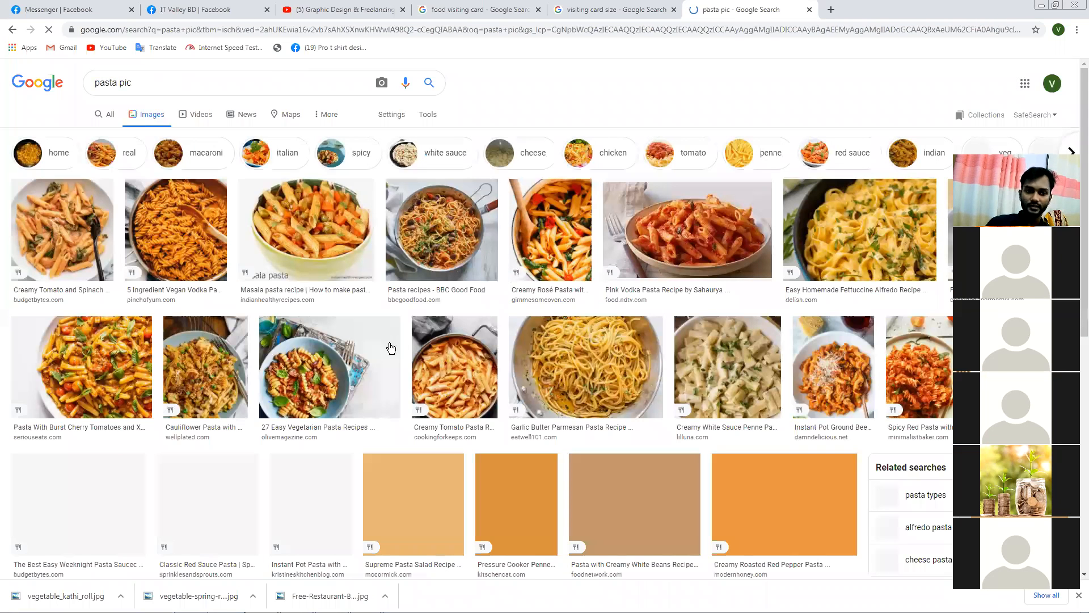
Browse the pasta results, open the "One Pot Chicken Parmesan Pasta" photo from The Chunky Chef and copy it
scroll(371, 341, "down", 10)
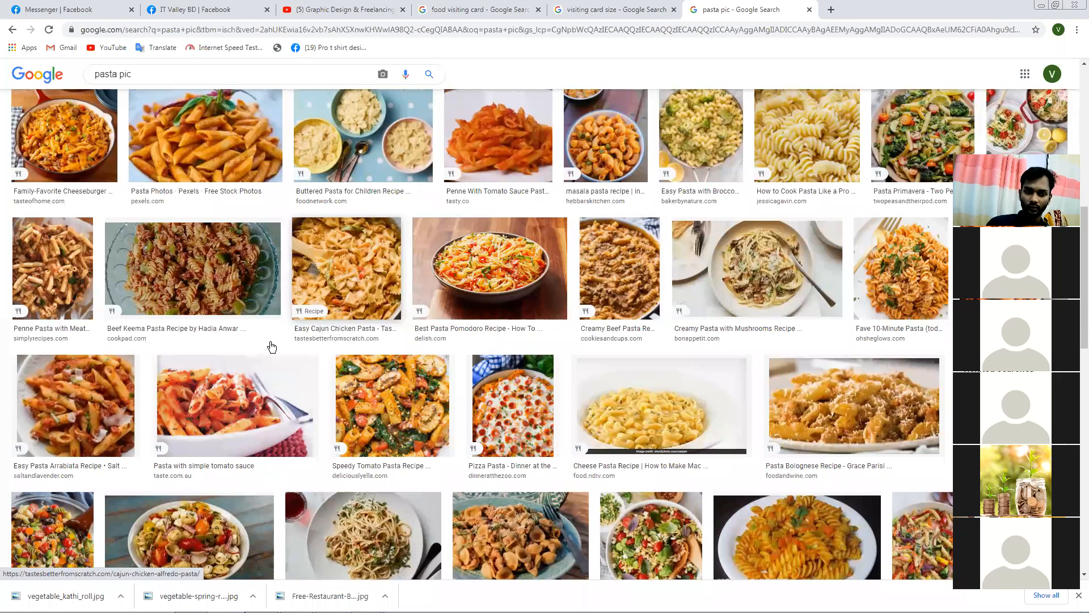
scroll(273, 343, "down", 10)
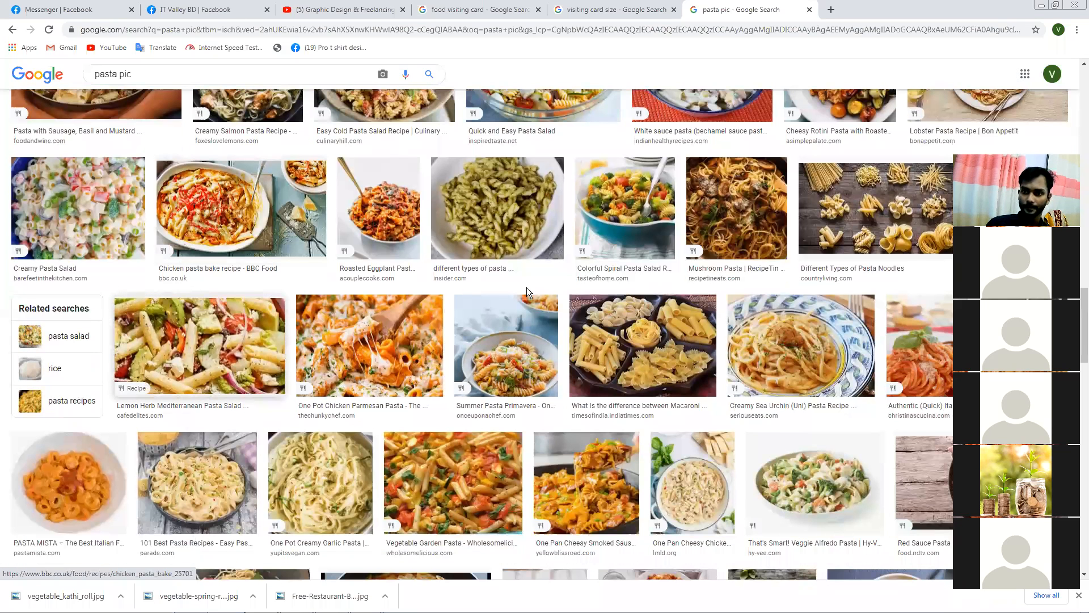
left_click(369, 345)
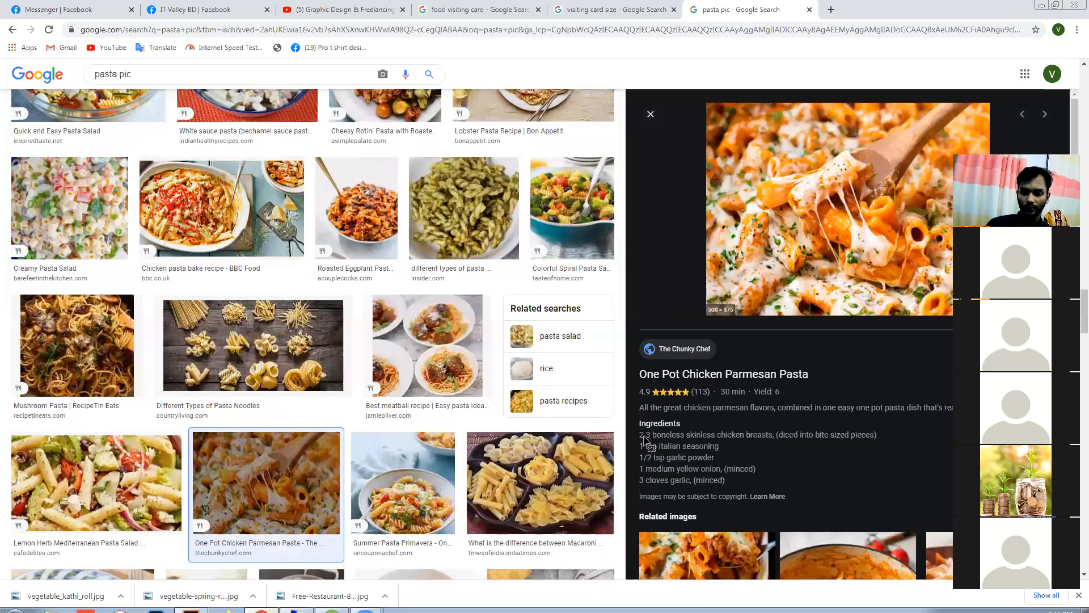
Switch to Illustrator, paste the pasta photo, scale it to about 2.11 in wide and place it below the card's lower-left corner
key("alt+Tab")
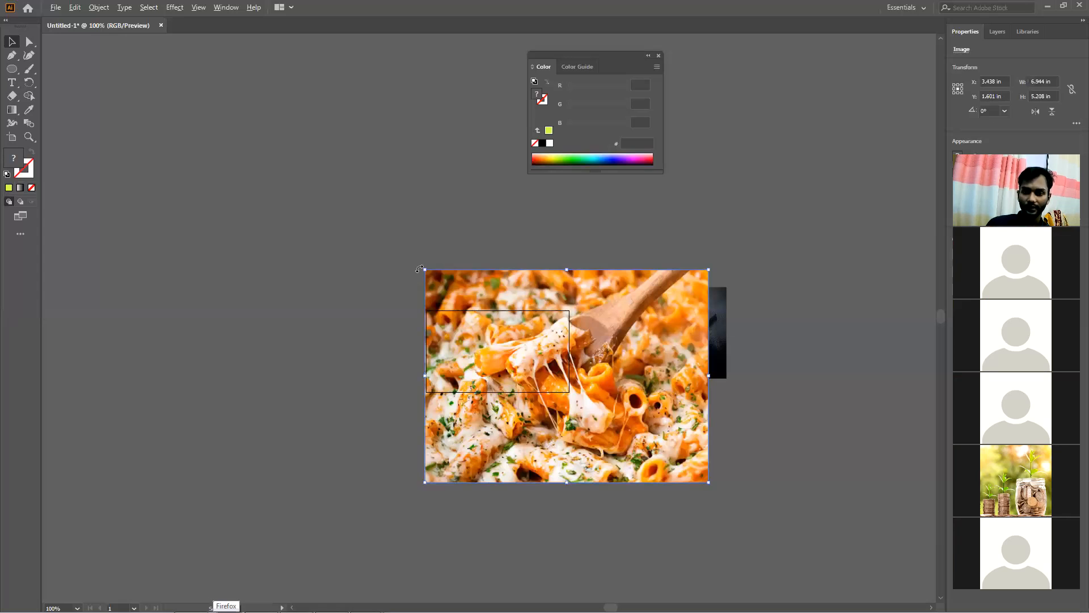
left_click_drag(534, 438, 348, 560)
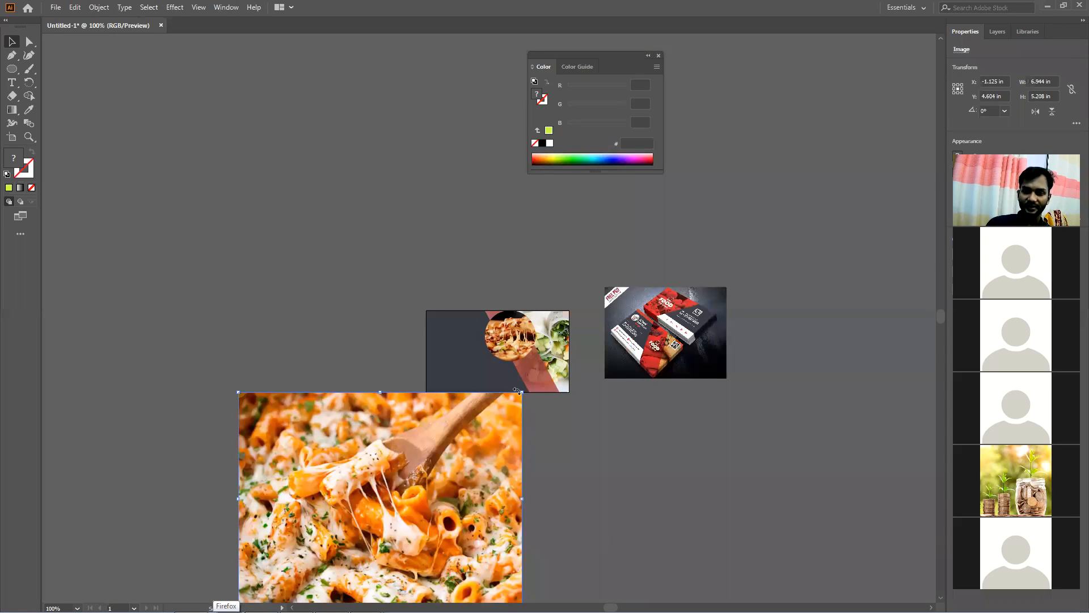
left_click_drag(521, 392, 419, 432)
left_click(419, 427)
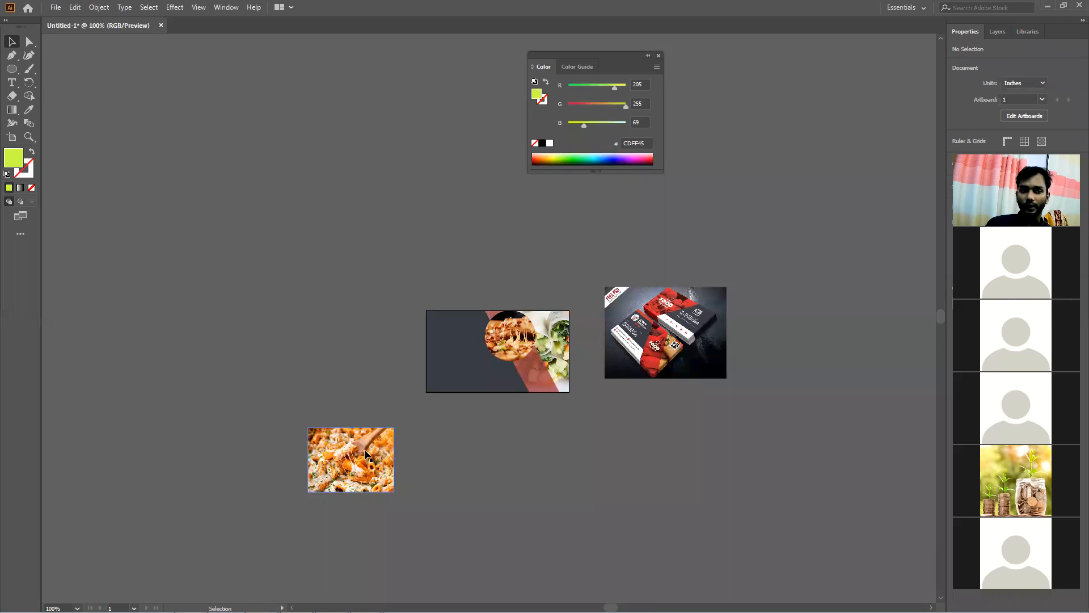
Draw a circle over the pasta photo and enlarge it to about 1.42 in wide
left_click(12, 69)
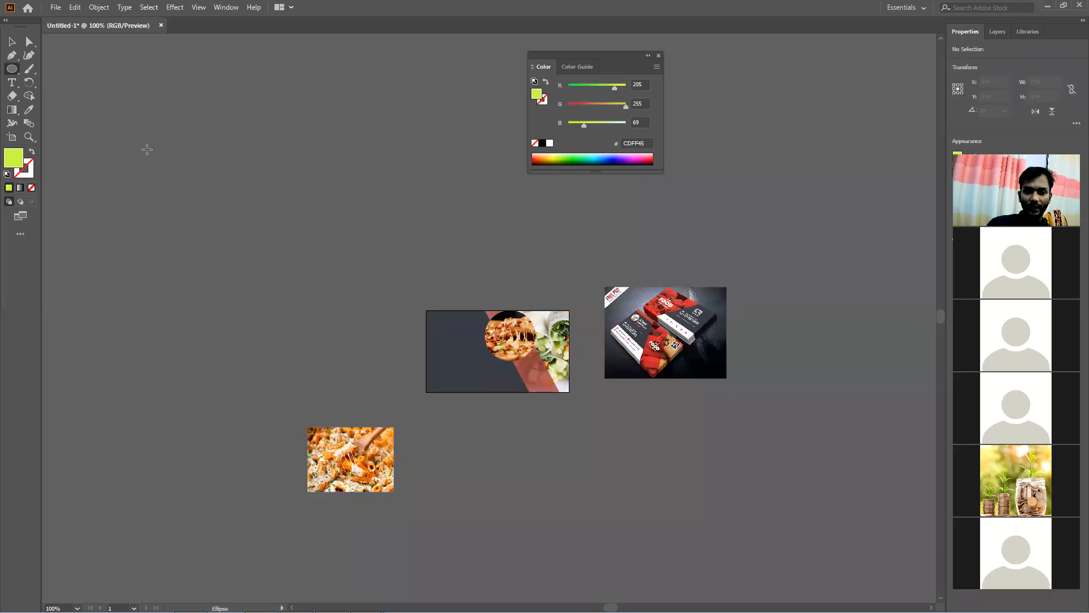
left_click(312, 434)
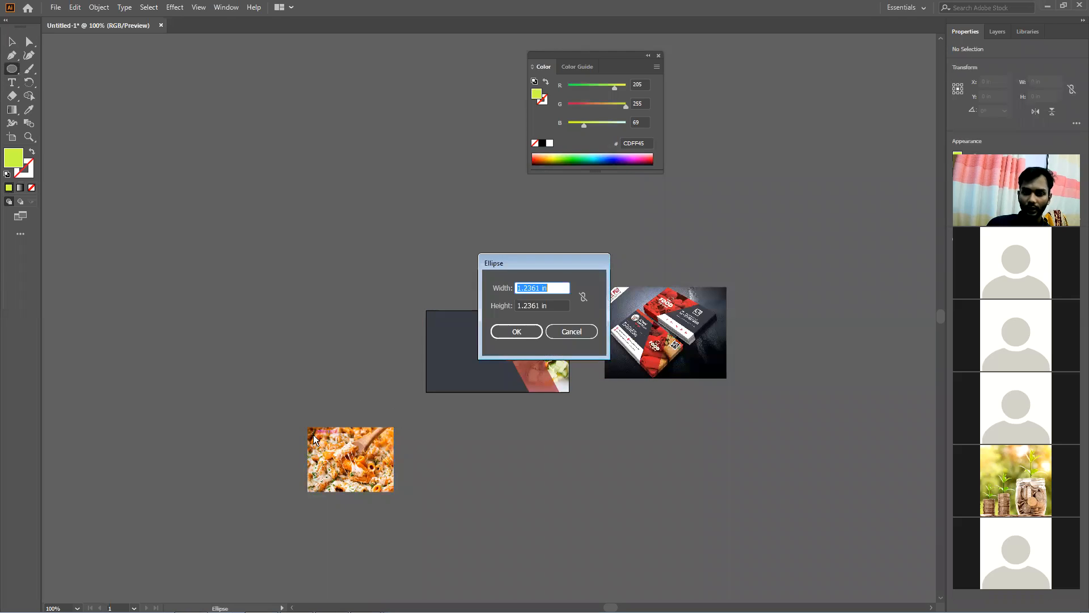
left_click(572, 331)
left_click_drag(328, 435, 381, 488)
left_click(12, 42)
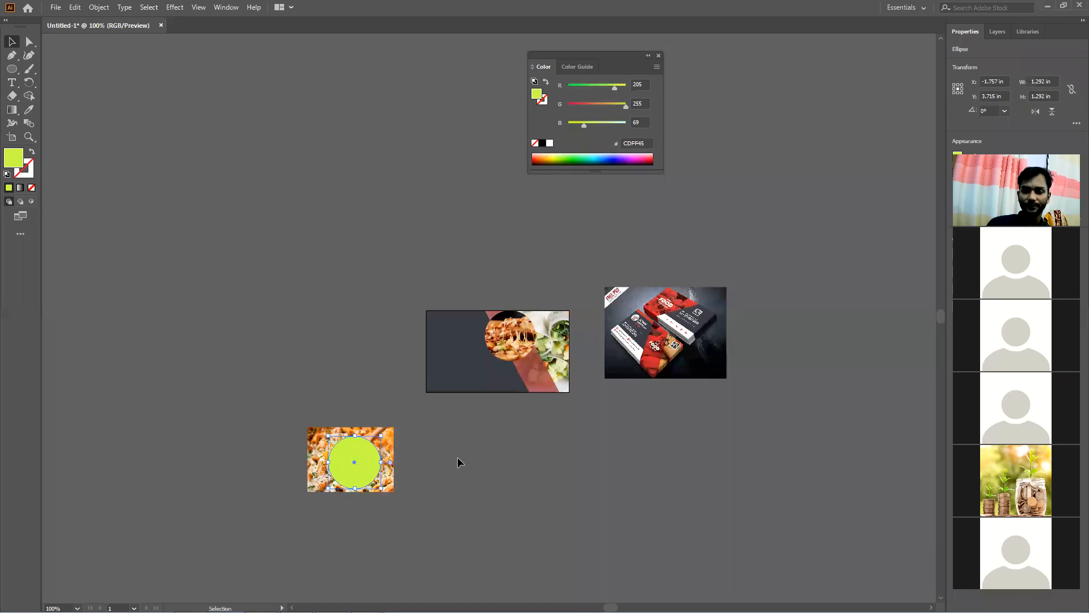
left_click_drag(373, 465, 381, 430)
left_click(442, 464)
Select the circle together with the pasta photo and make a clipping mask from them
left_click(368, 460)
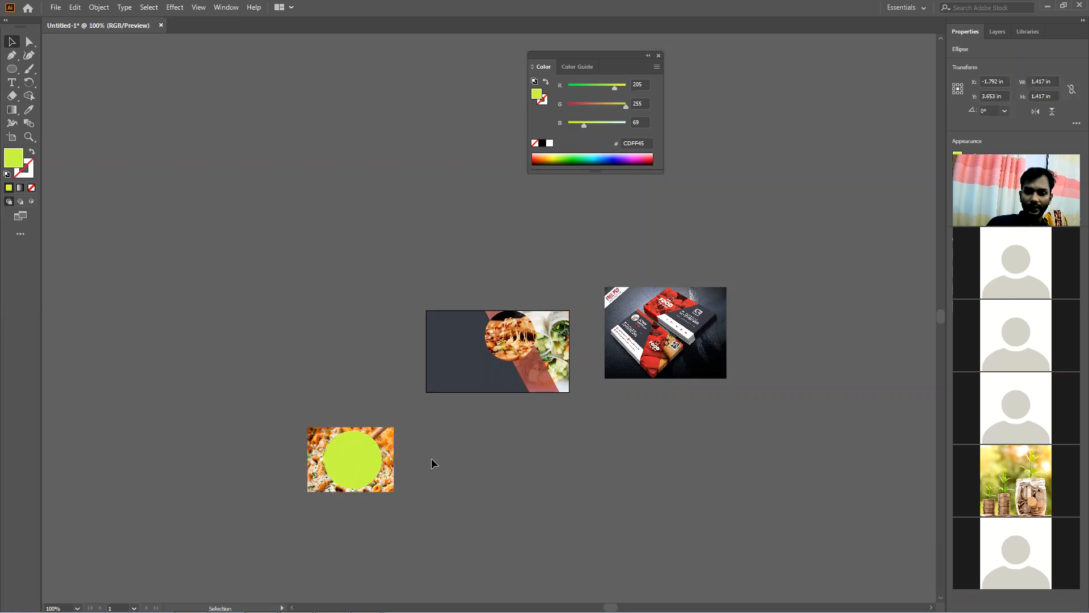
left_click(309, 452, "shift")
right_click(311, 458)
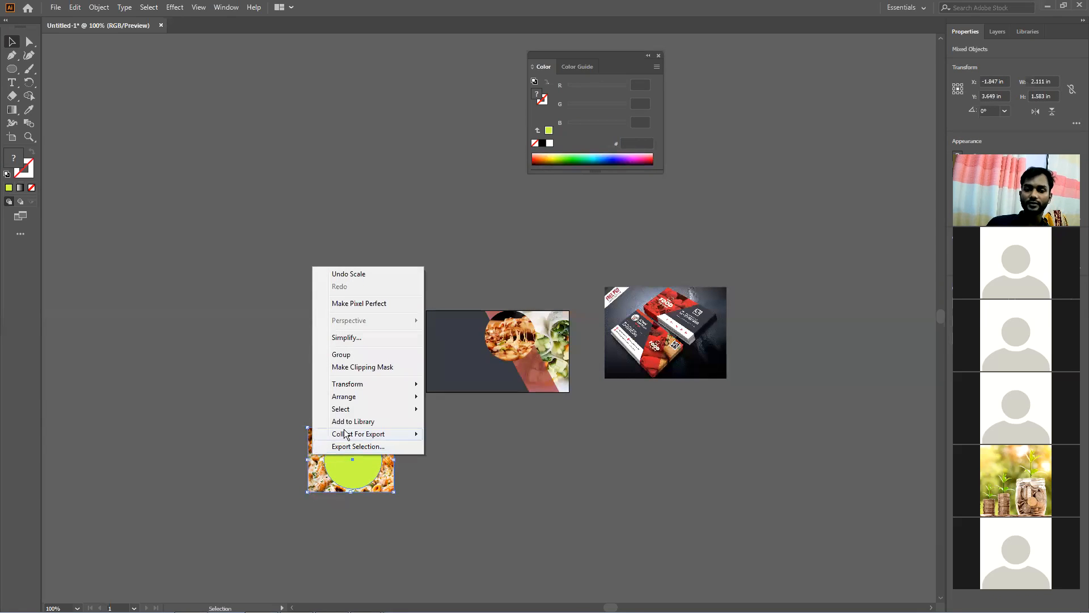
left_click(369, 367)
left_click(423, 508)
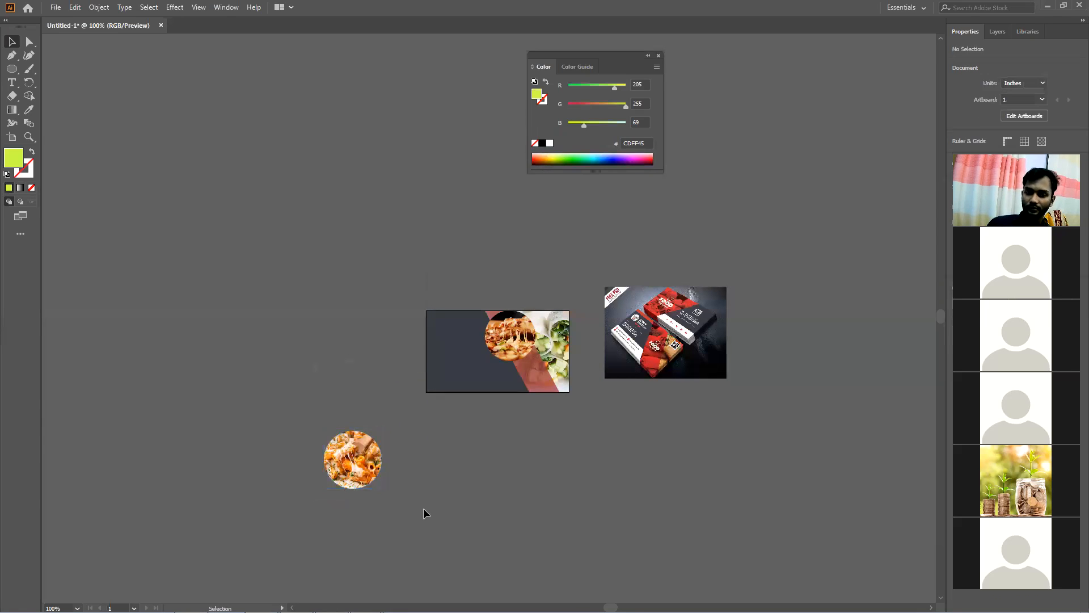
Scale the round pasta picture to about 1.13 in and place it on the card, overlapping the pizza circle's lower right
left_click(358, 470)
left_click_drag(348, 465, 316, 417)
left_click(538, 452)
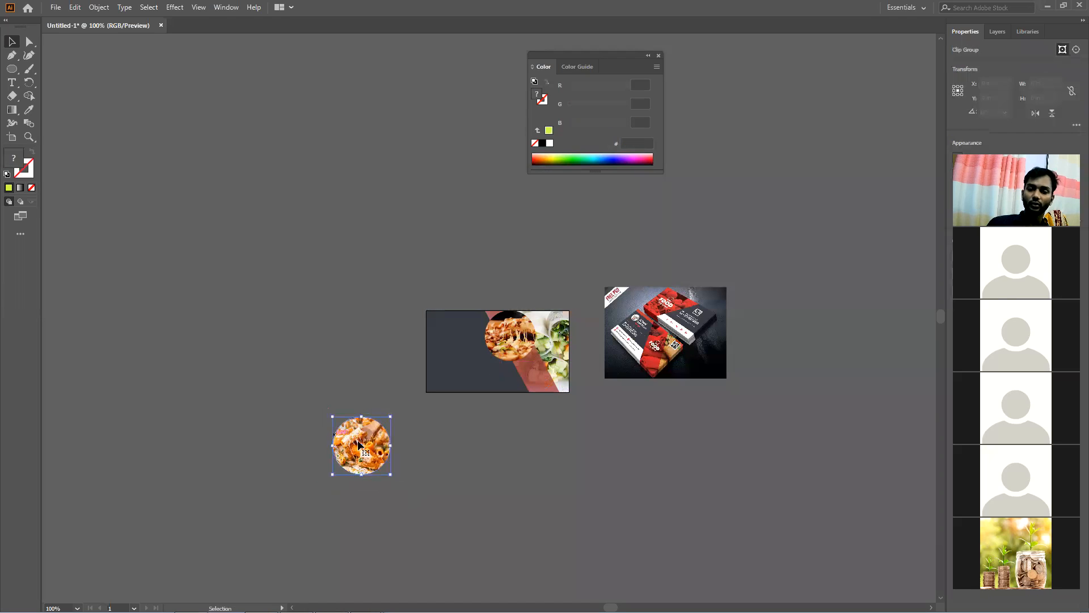
left_click_drag(395, 474, 537, 368)
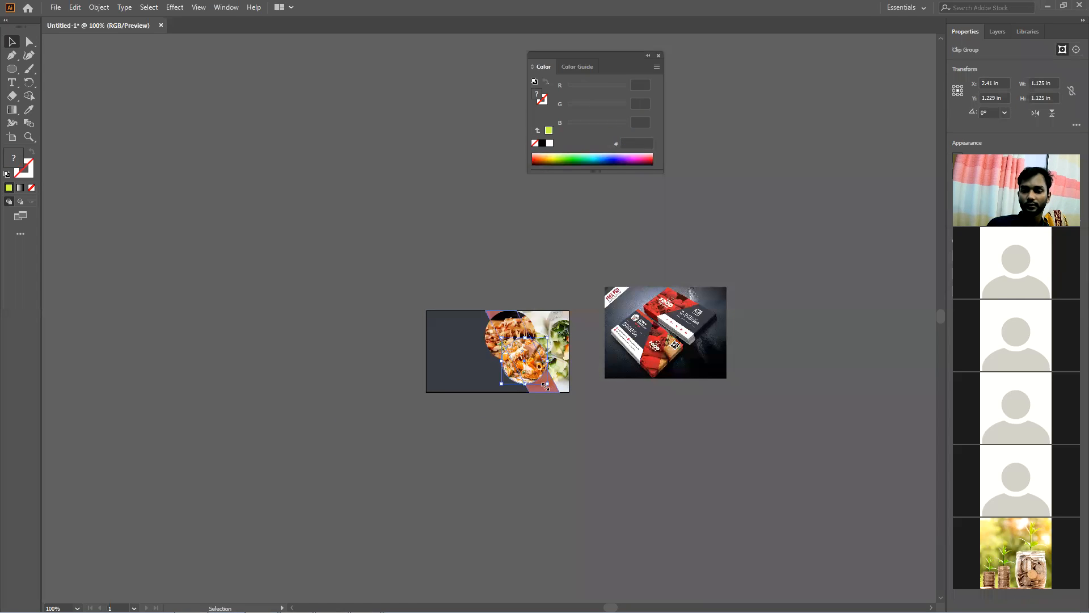
left_click(581, 423)
Give the round pasta picture a black (000000) stroke
scroll(532, 374, "up", 2)
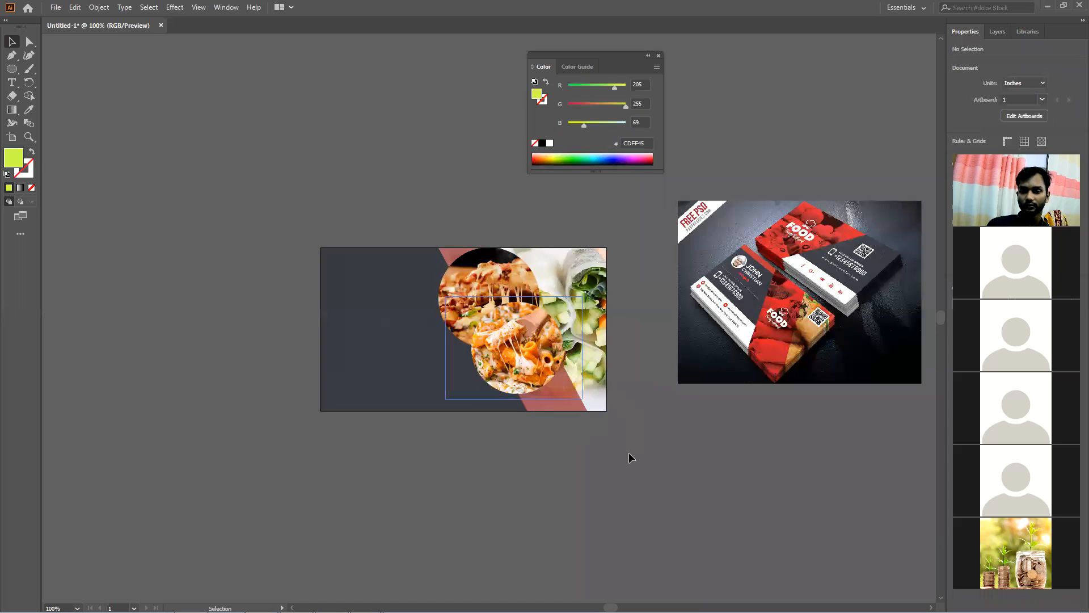
left_click(497, 373)
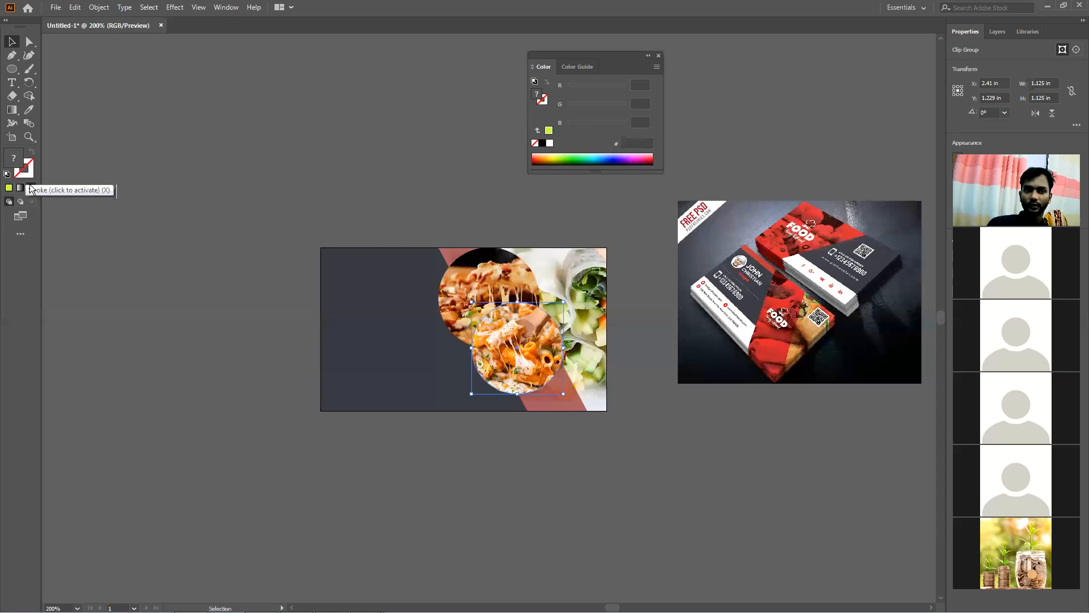
key("x")
left_click(9, 188)
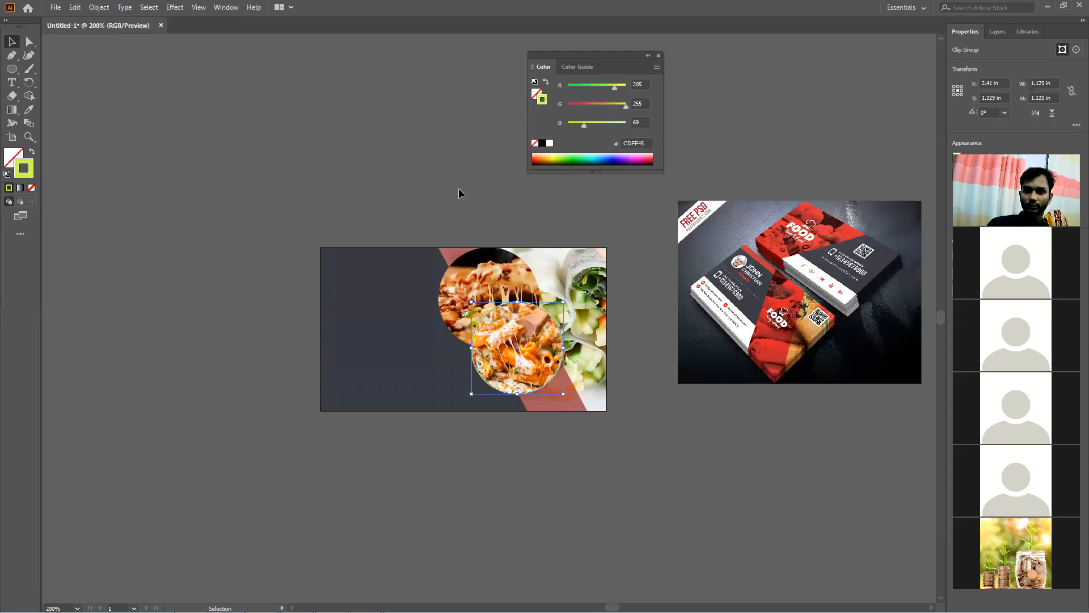
left_click(543, 144)
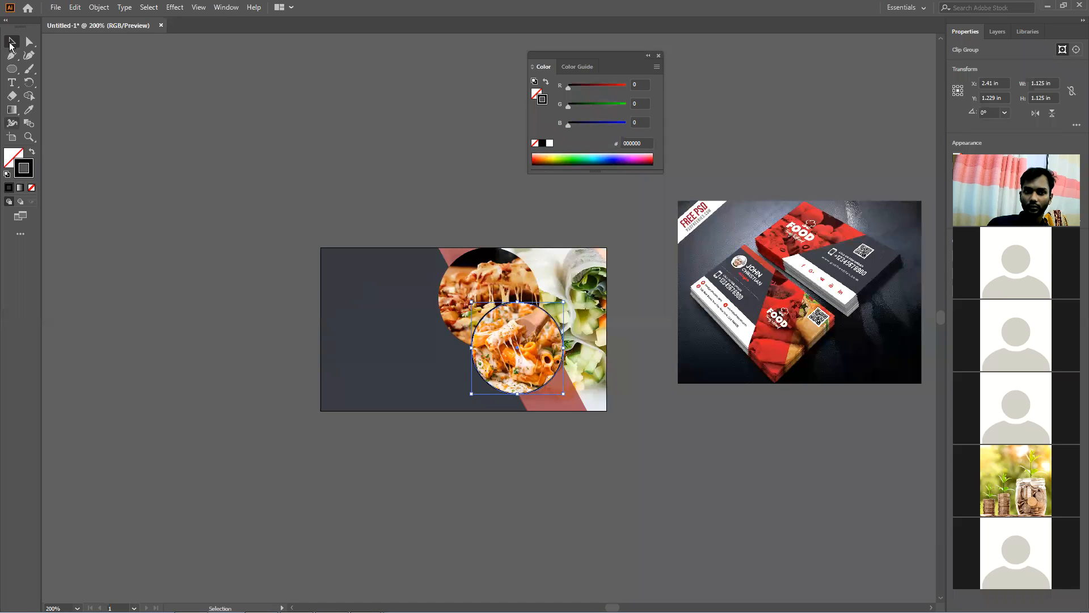
left_click(438, 153)
Nudge the round pizza picture down to Y 0.674 in and give it a black (000000) stroke
left_click(497, 280)
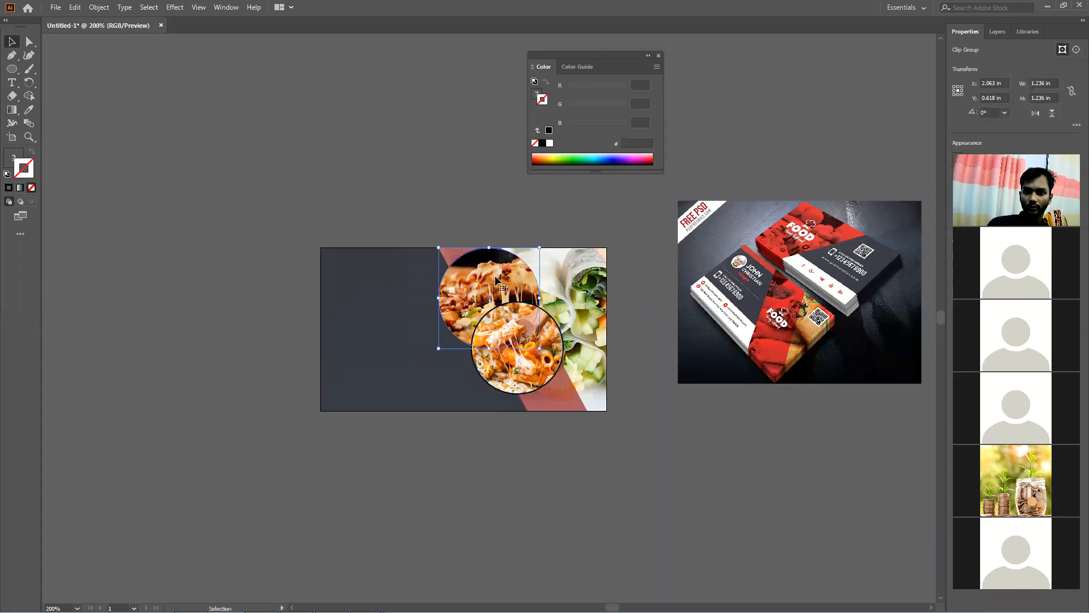
key("Down")
key("Down")
key("Down")
key("Down")
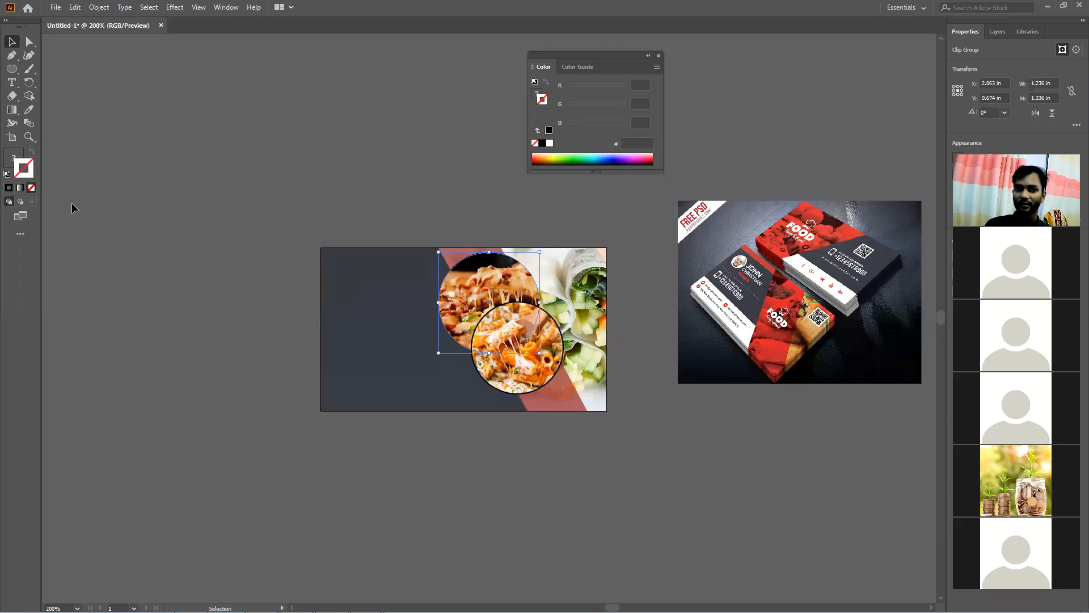
left_click(542, 143)
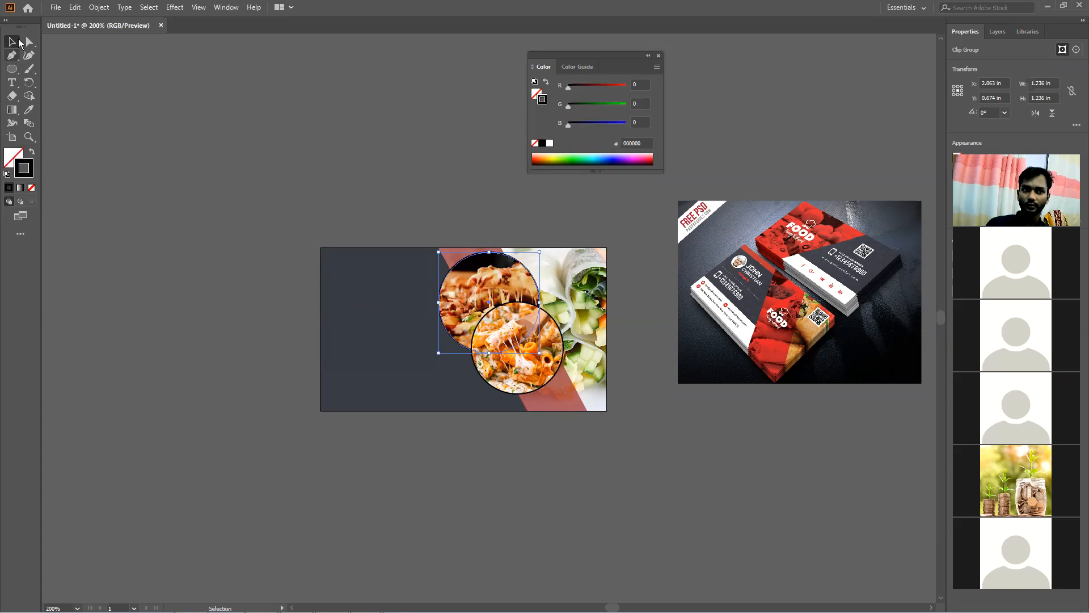
Nudge the round pasta picture down to Y 1.41 in
left_click(148, 99)
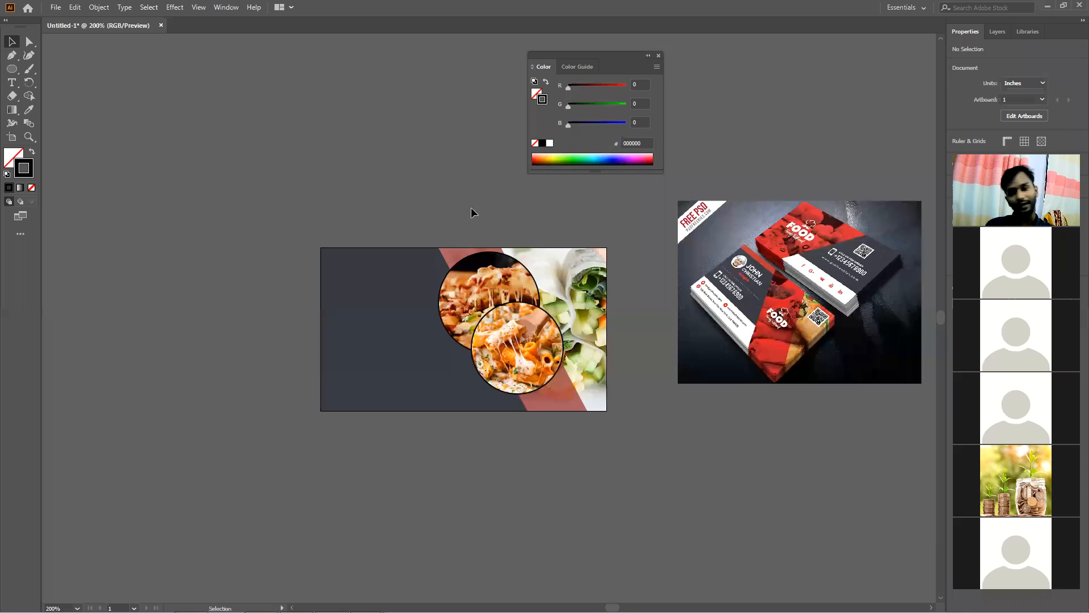
left_click(520, 363)
key("Down")
key("Down")
key("Down")
key("Down")
key("Down")
key("Down")
key("Down")
key("Down")
key("Down")
key("Down")
key("Down")
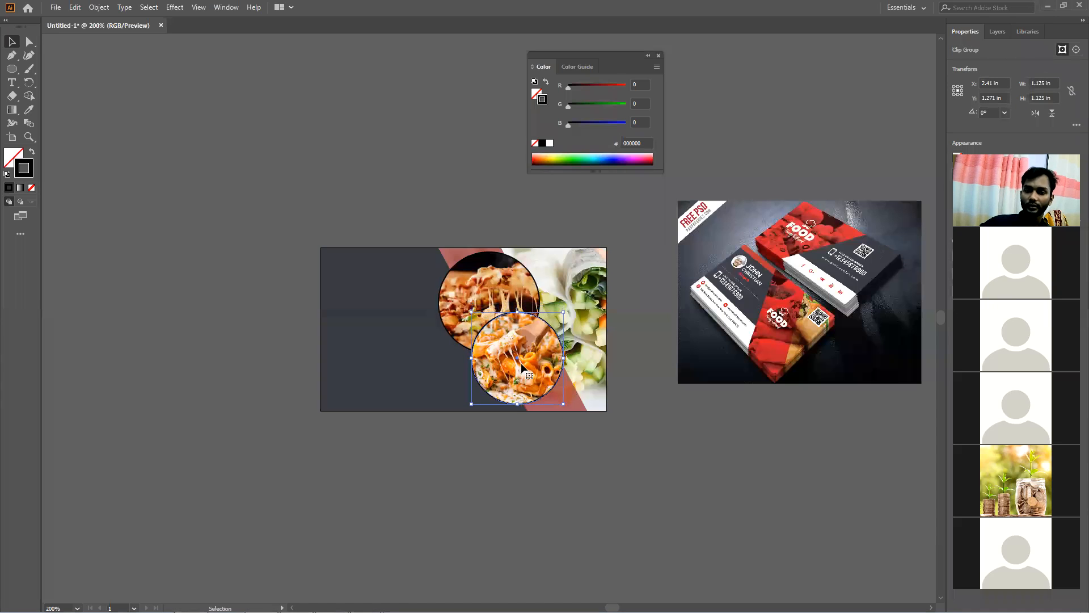
key("Down")
key("Down")
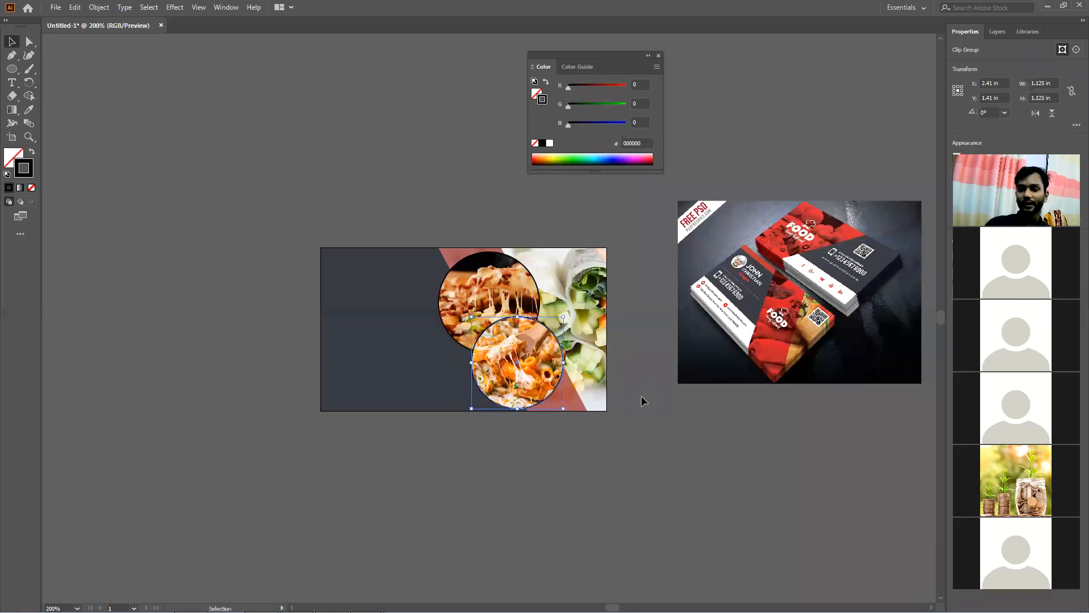
left_click(504, 279)
left_click(657, 452)
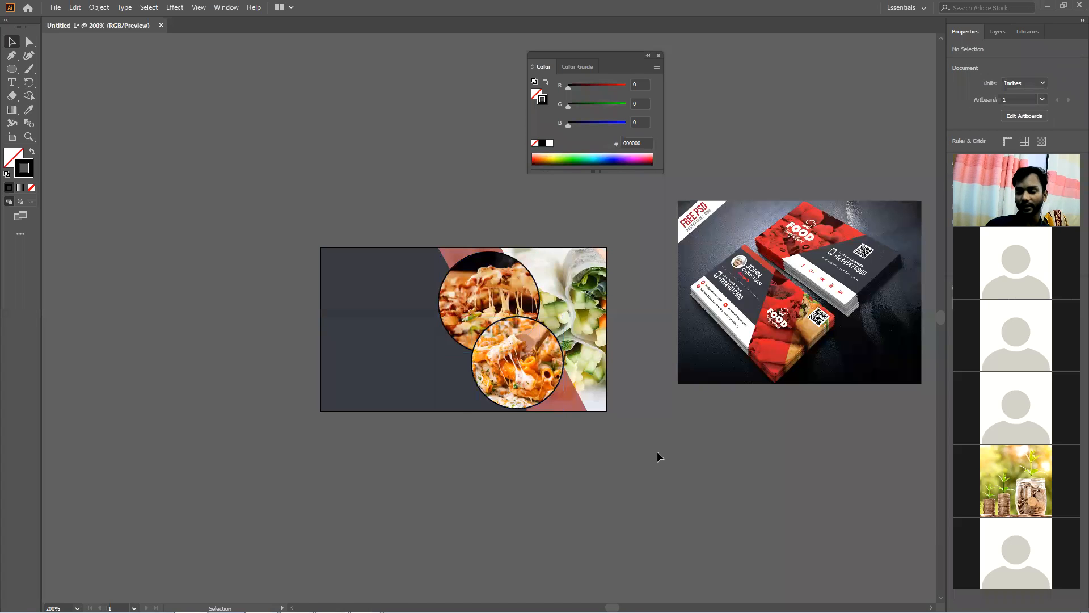
Delete the red diagonal band from the card and the reference business card image beside the artboard
left_click(570, 406)
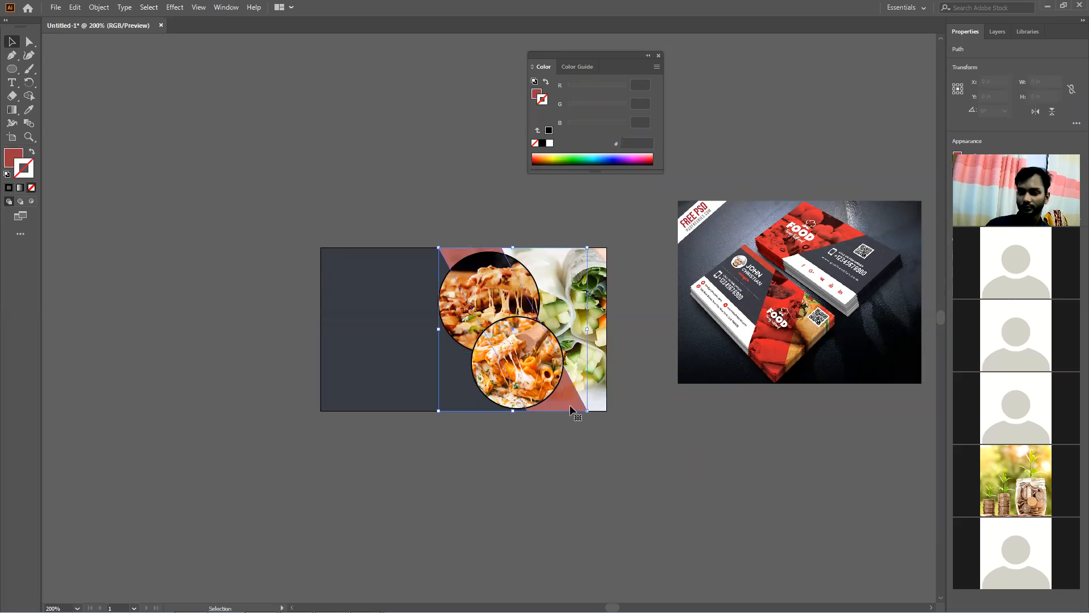
key("Delete")
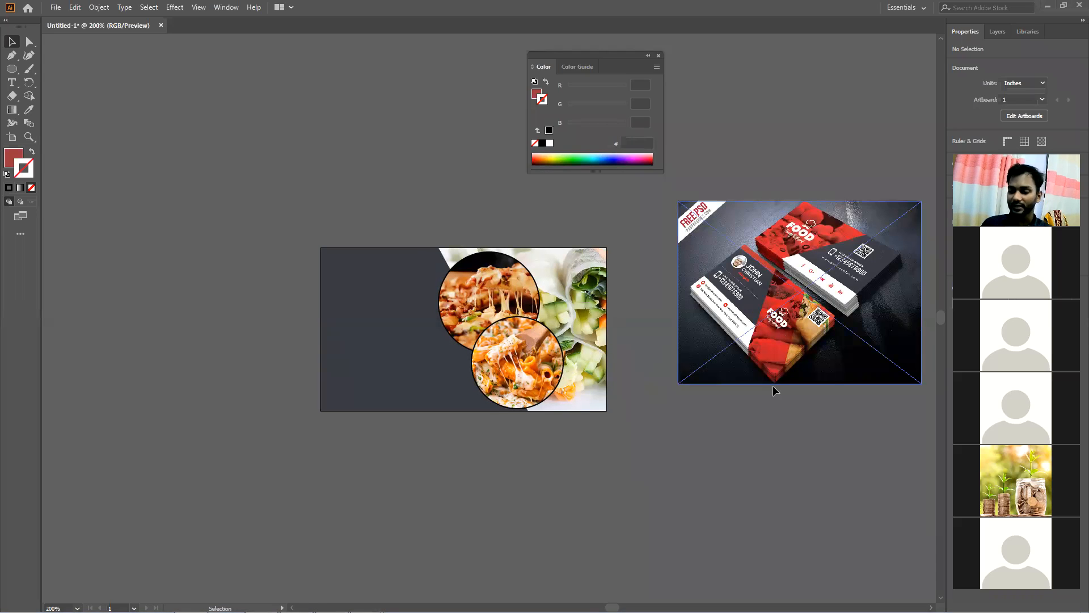
left_click_drag(773, 384, 753, 423)
key("Delete")
Draw a rectangle about 2.42 by 0.68 in from the card's left edge across its middle and fill it white (ffffff)
scroll(656, 414, "down", 5)
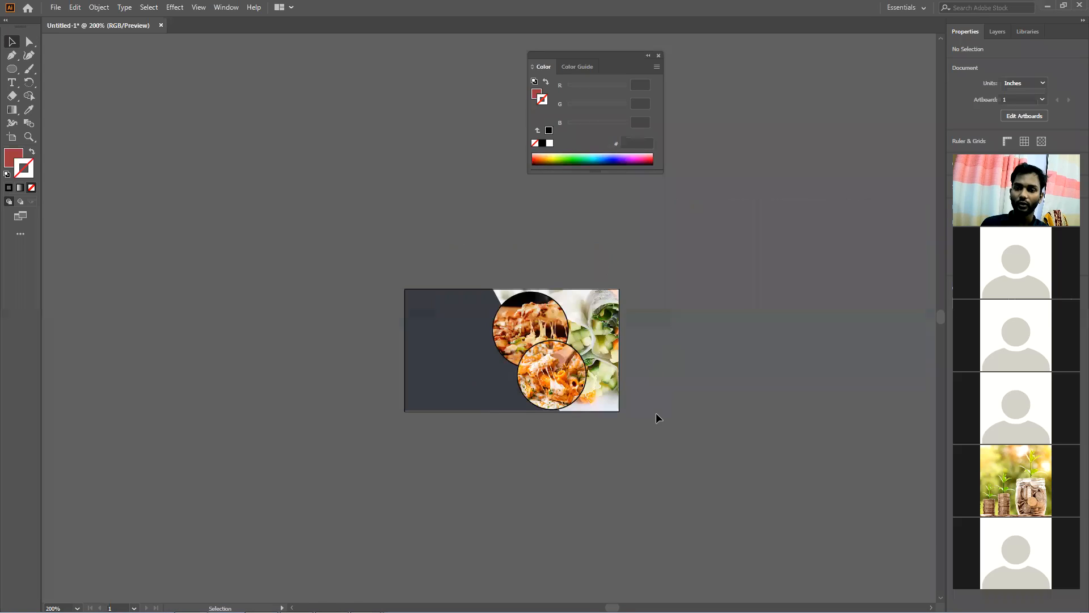
scroll(584, 378, "down", 3)
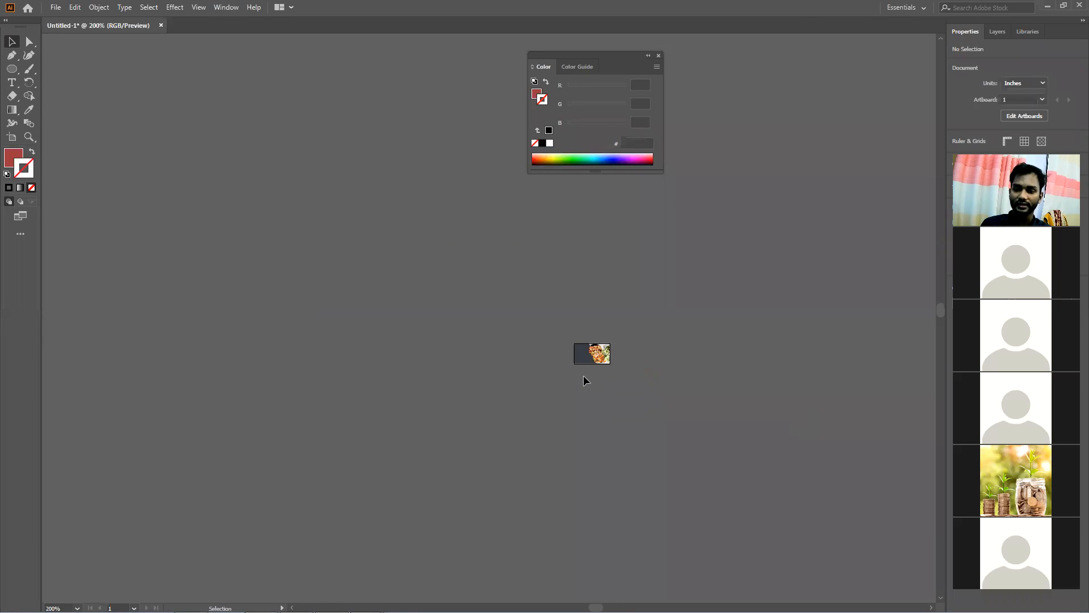
scroll(591, 392, "up", 5)
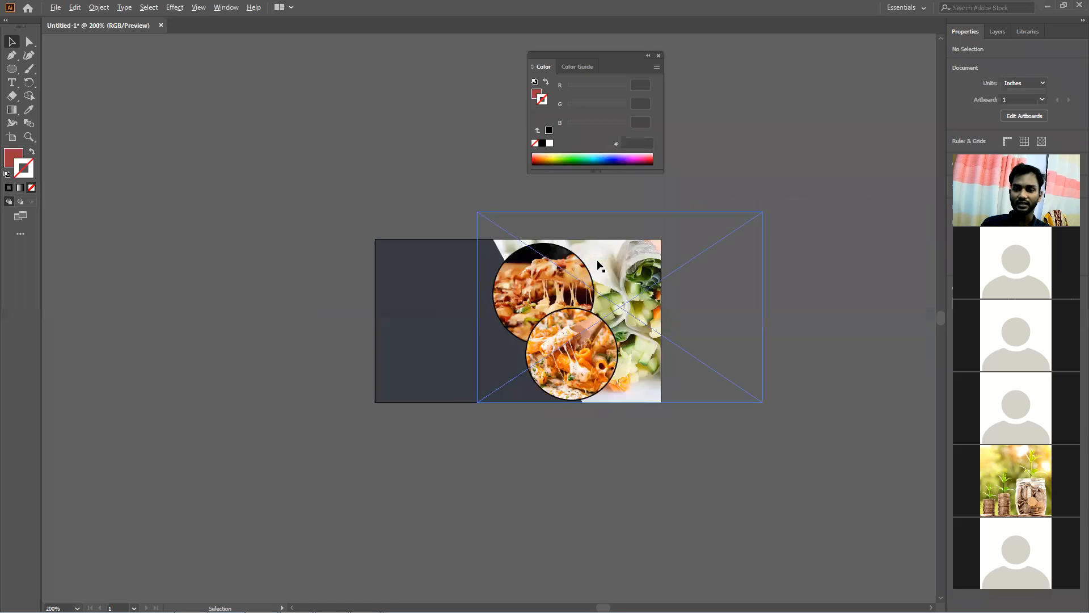
scroll(598, 266, "up", 1)
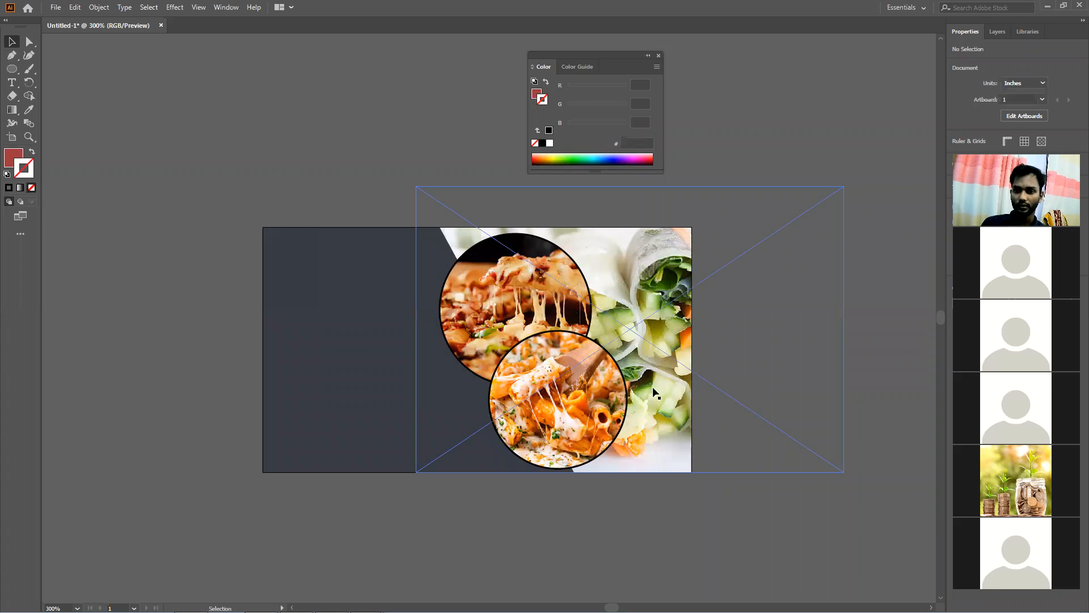
left_click(374, 345)
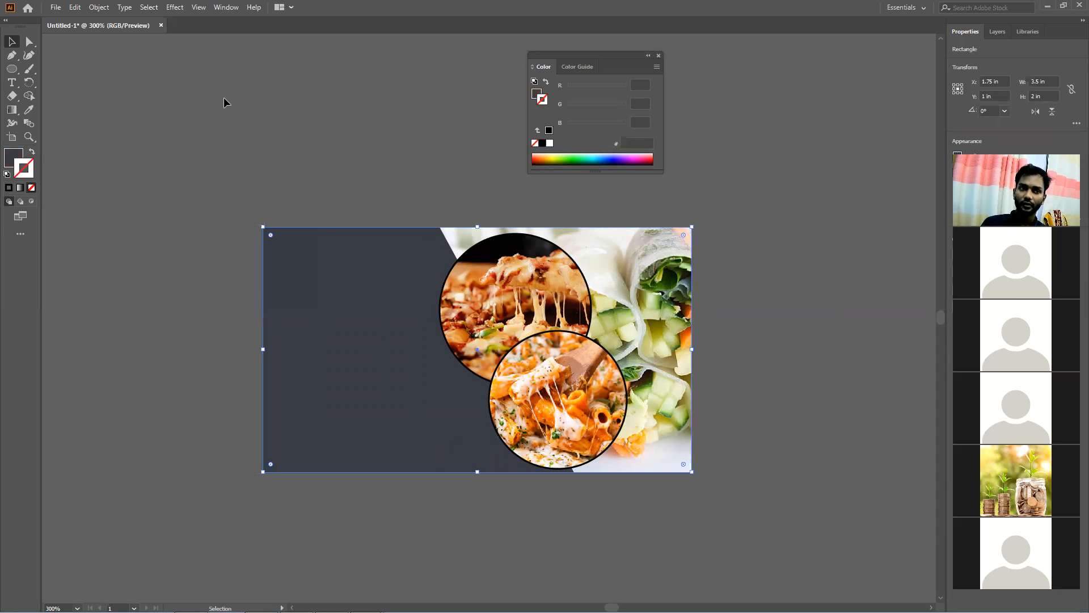
left_click_drag(12, 68, 62, 69)
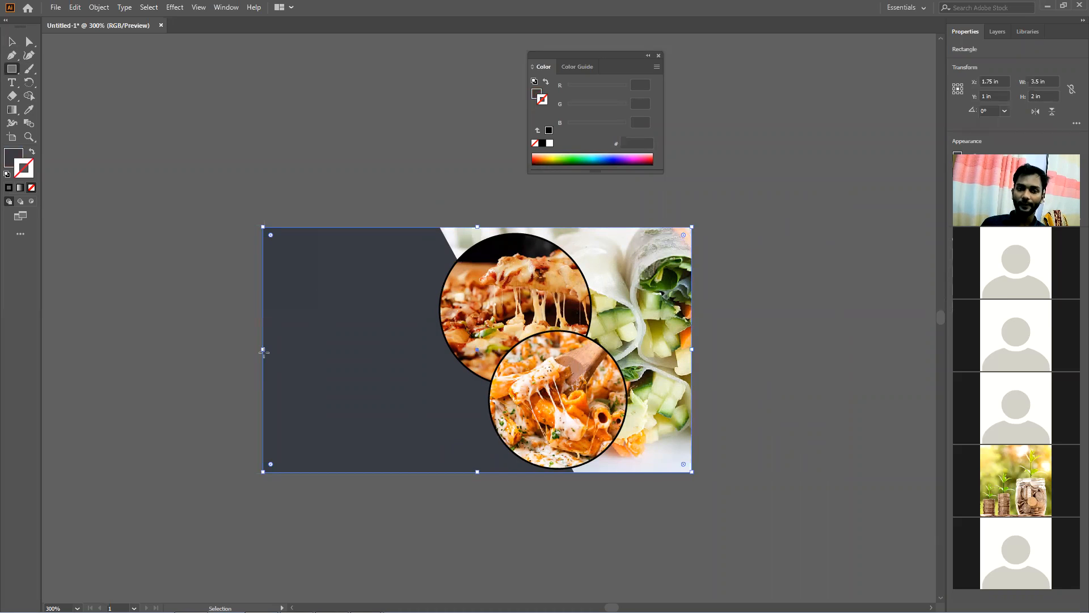
left_click_drag(263, 328, 559, 410)
double_click(14, 157)
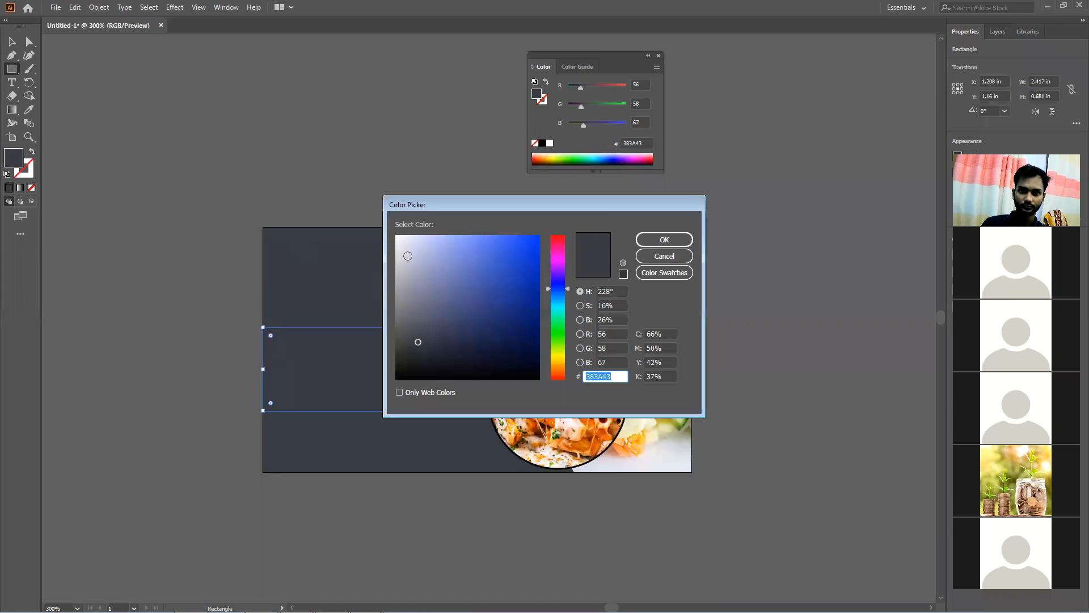
type("ffffff")
key("Return")
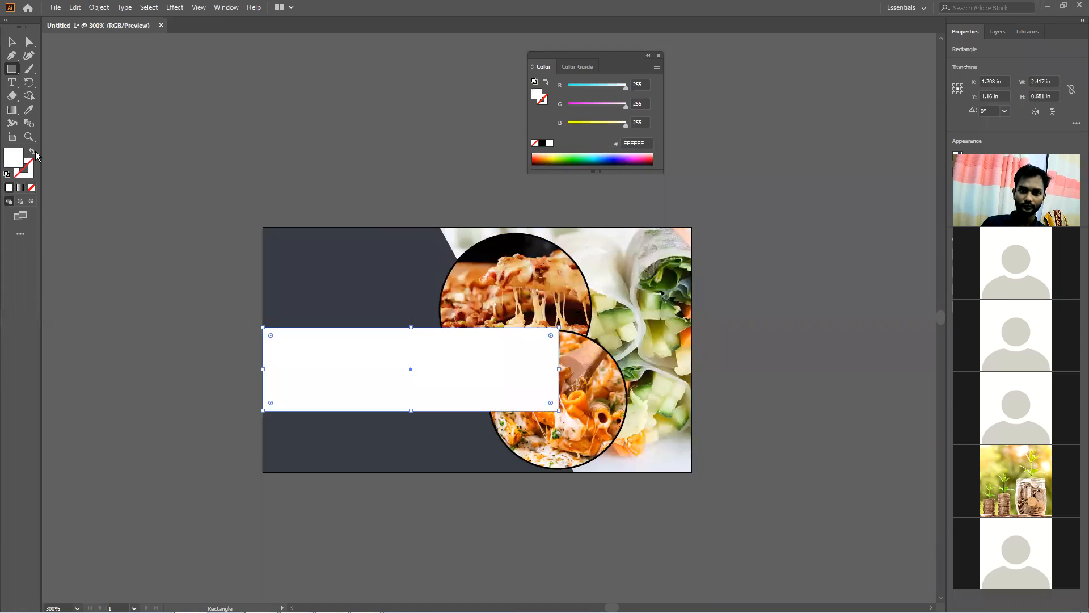
Send the white rectangle behind both round food pictures and move it down slightly to Y 1.188 in
left_click(11, 41)
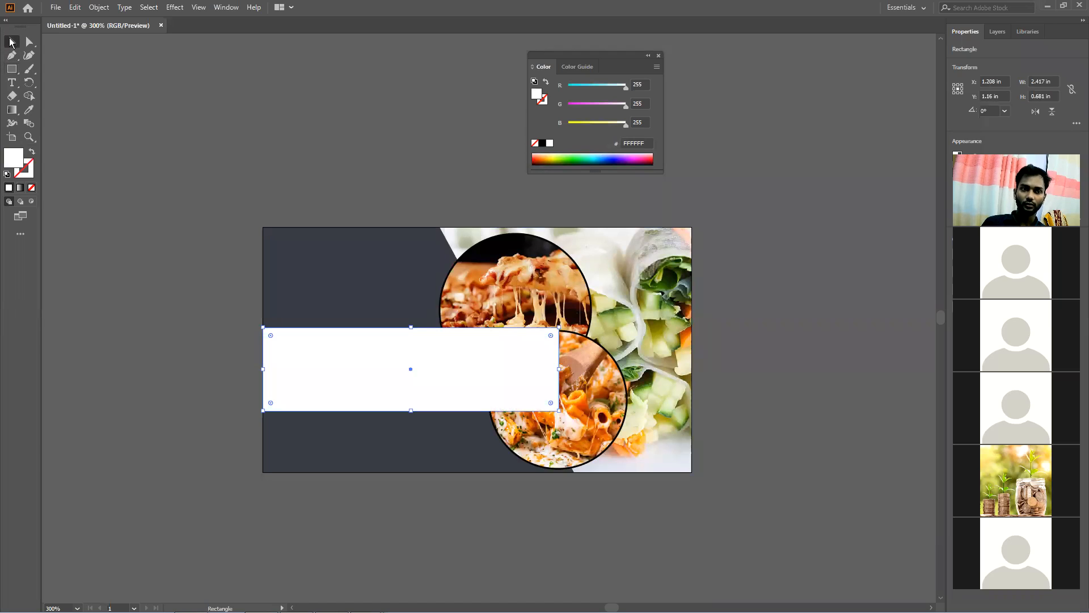
right_click(448, 380)
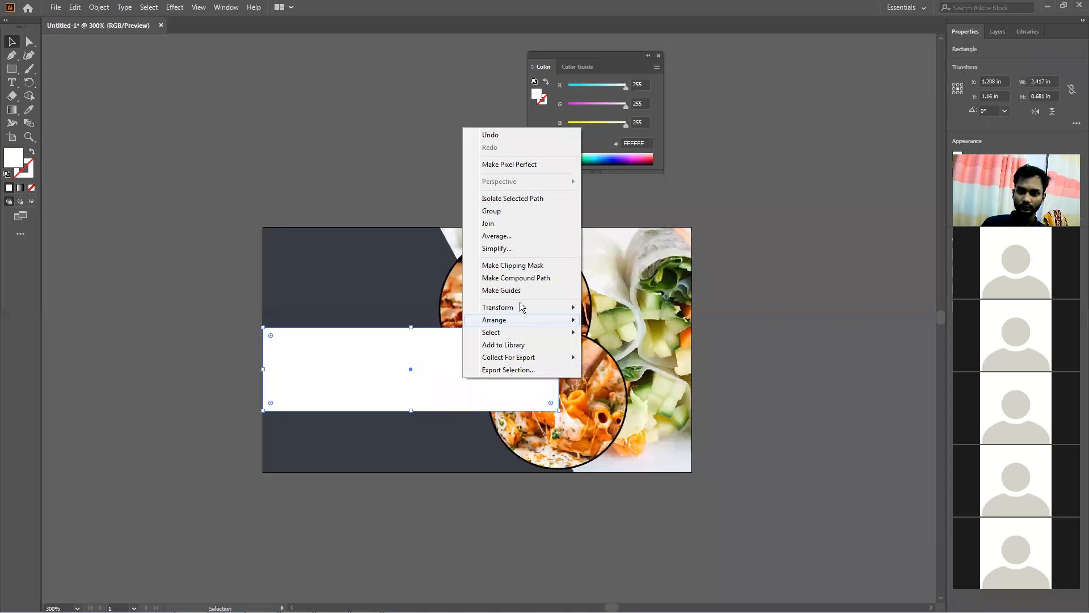
left_click(244, 165)
left_click(341, 343)
key("ctrl+[")
key("ctrl+[")
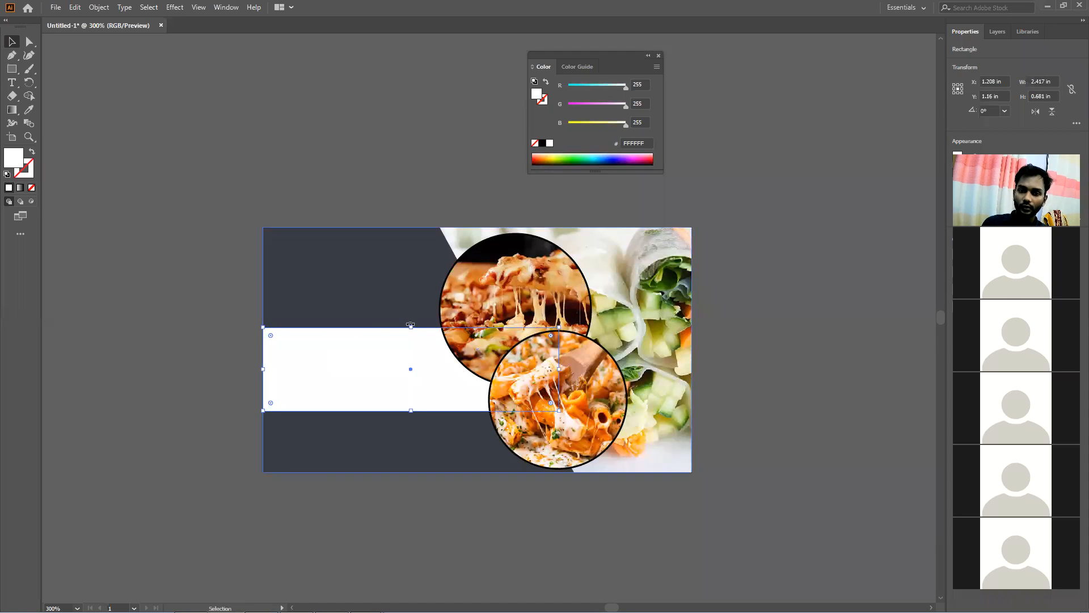
left_click(232, 355)
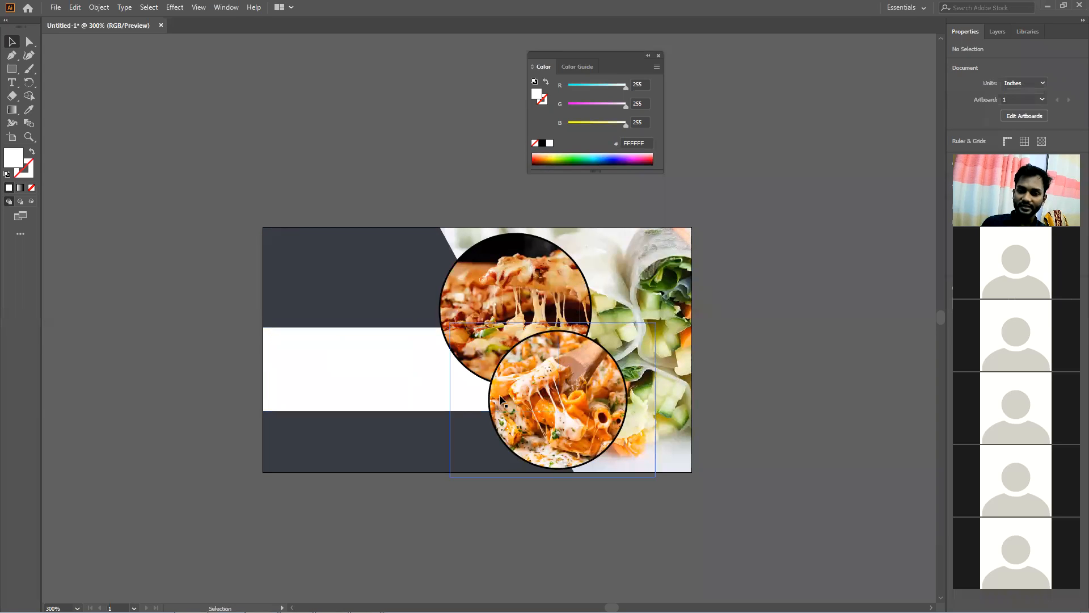
left_click_drag(359, 380, 359, 384)
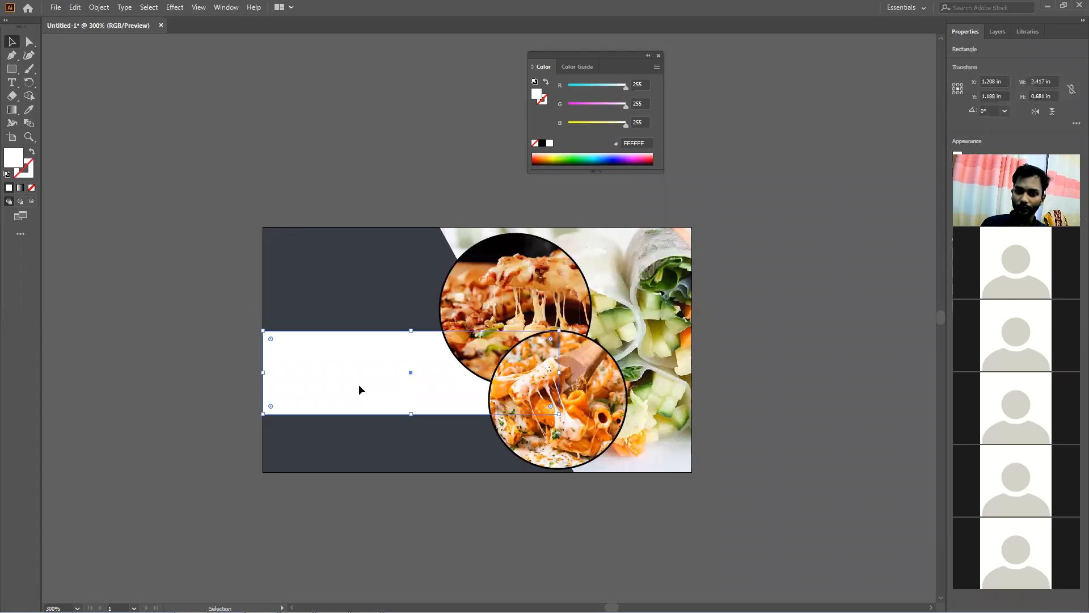
left_click(168, 438)
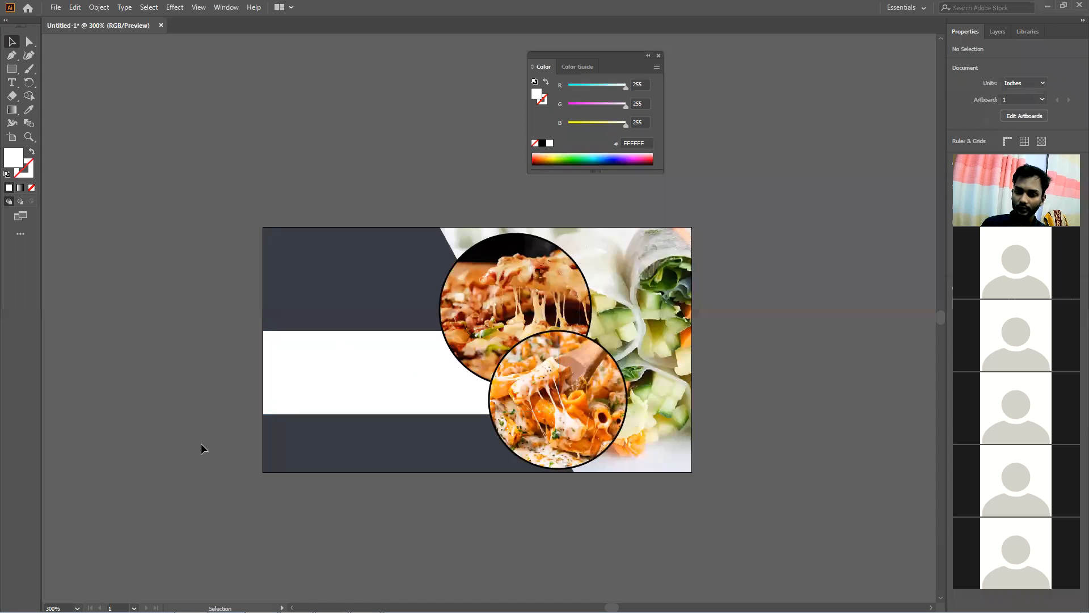
left_click(538, 406)
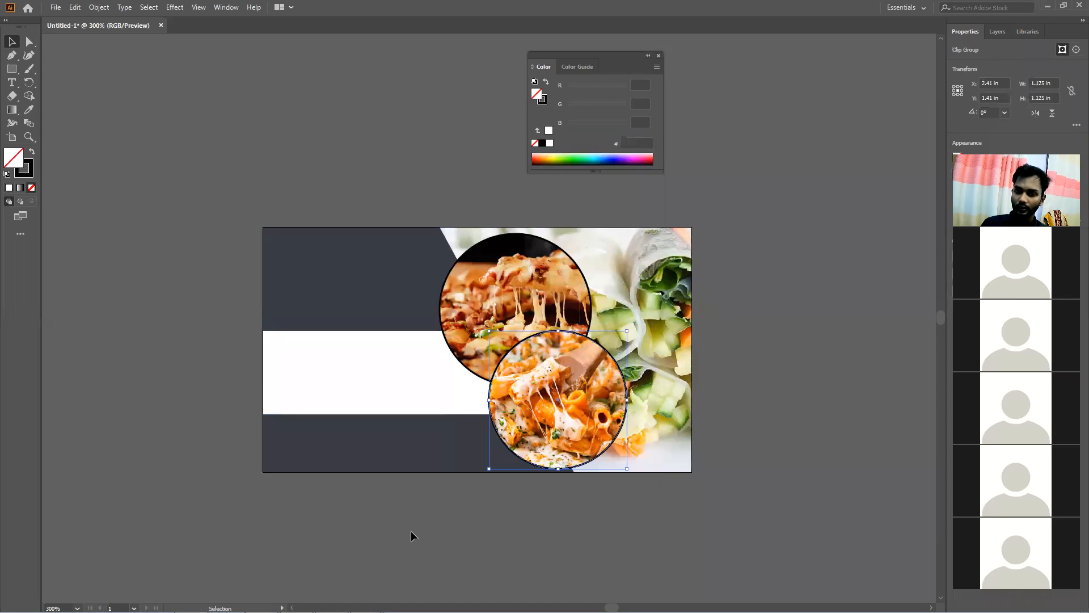
scroll(411, 529, "down", 1)
left_click(409, 531)
scroll(351, 535, "up", 3)
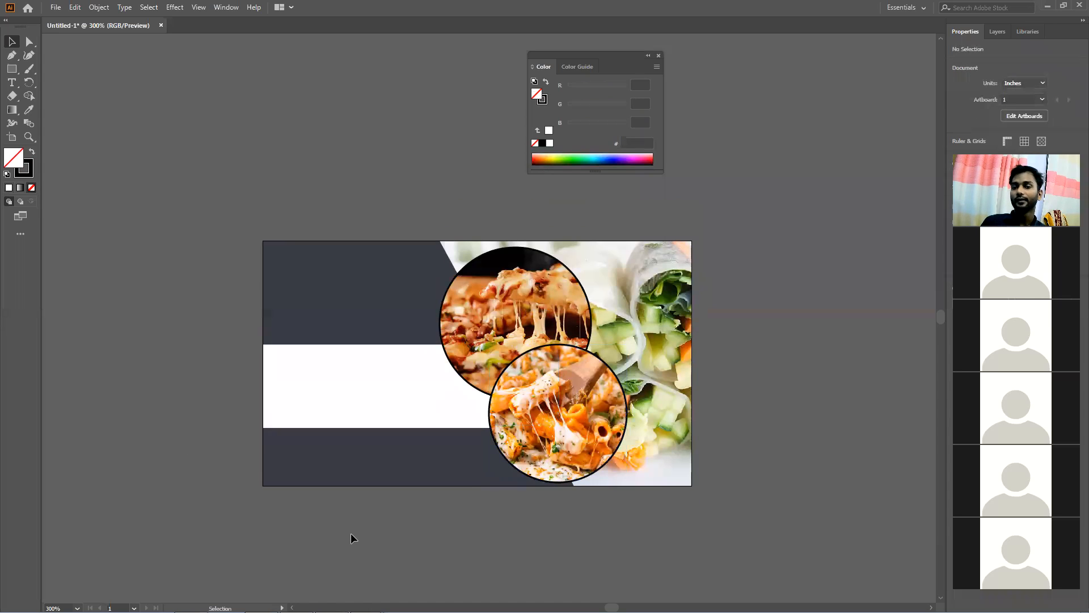
left_click(560, 471)
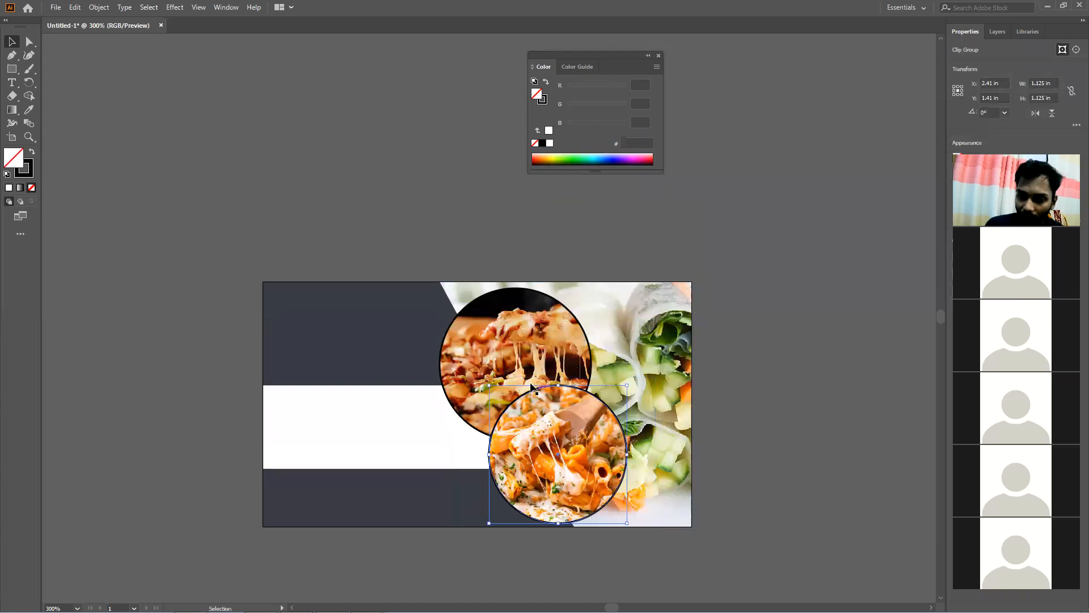
left_click(340, 236)
scroll(529, 460, "down", 3)
scroll(529, 461, "down", 1)
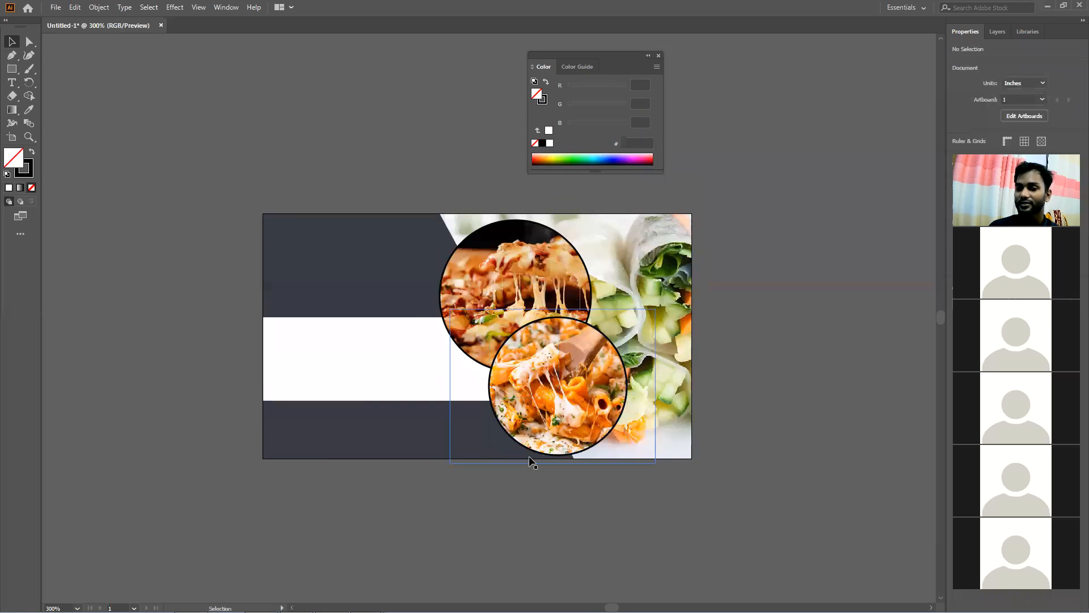
scroll(489, 461, "down", 1)
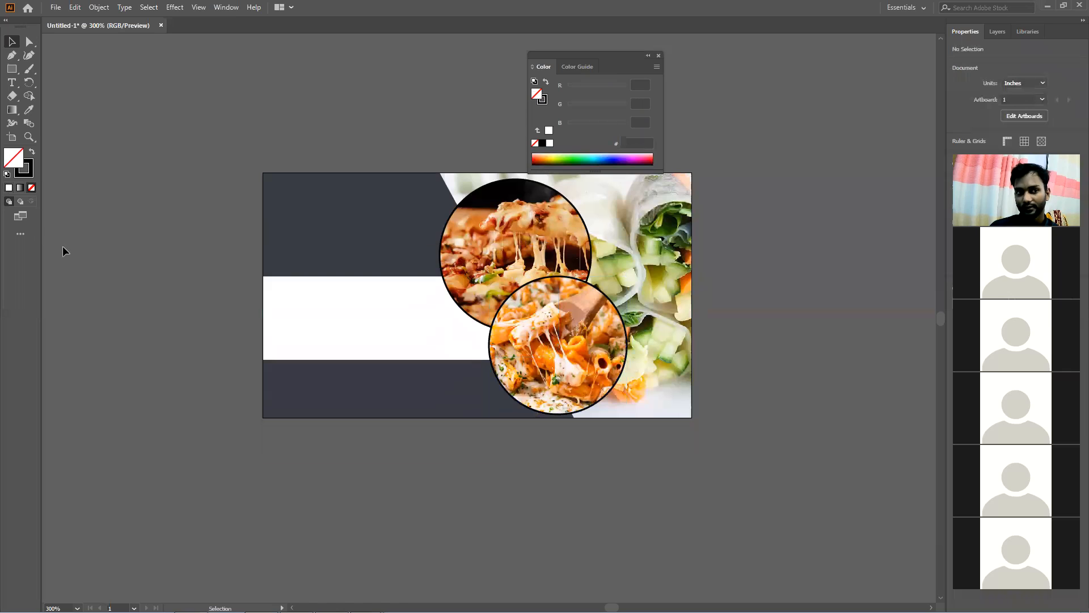
scroll(244, 488, "down", 4)
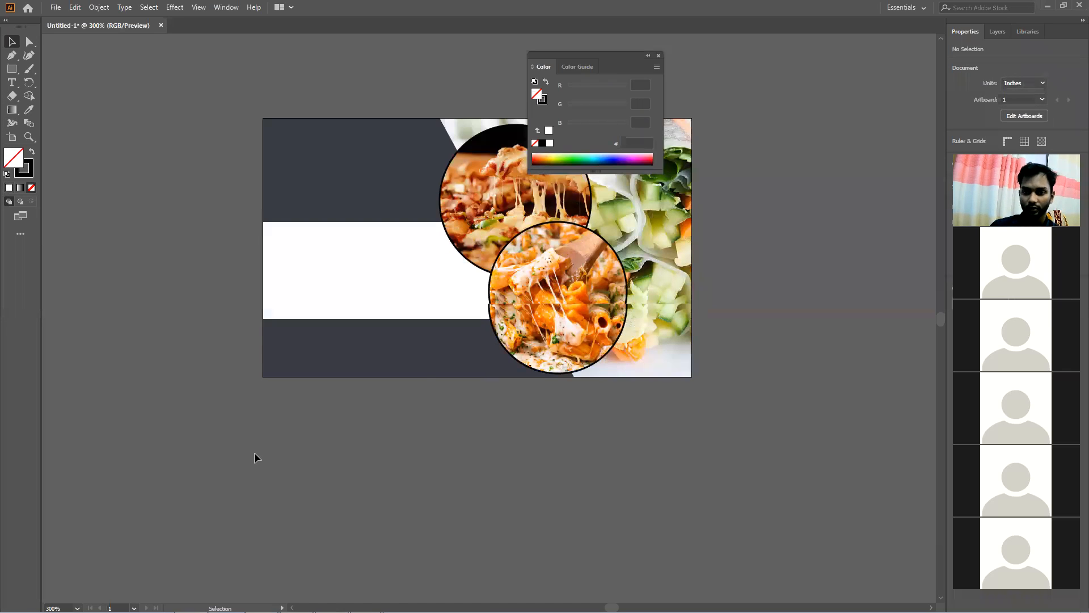
scroll(253, 453, "down", 1)
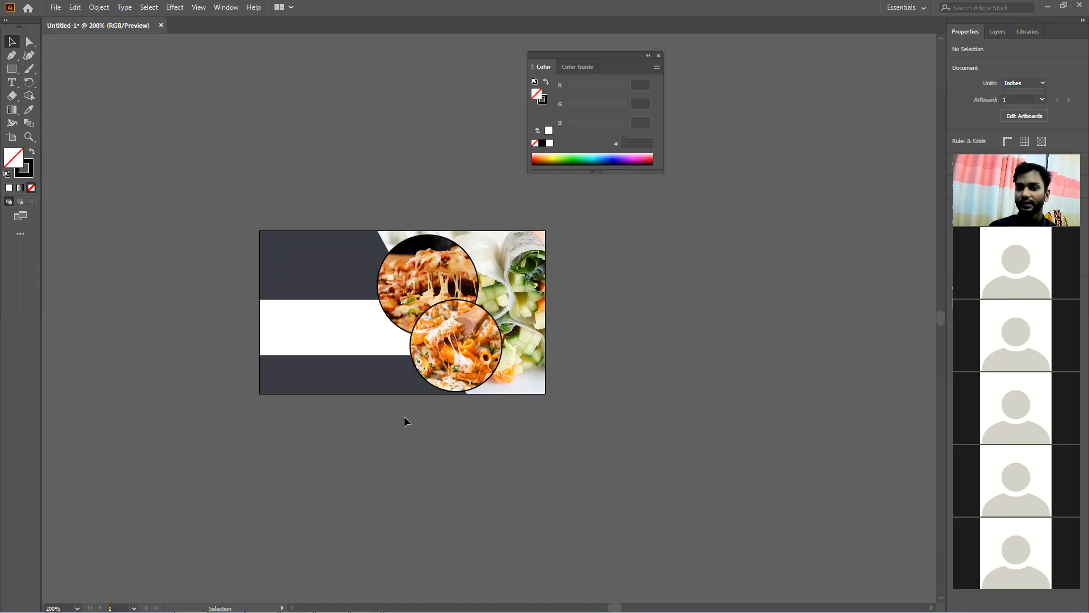
left_click_drag(249, 165, 569, 425)
left_click(570, 425)
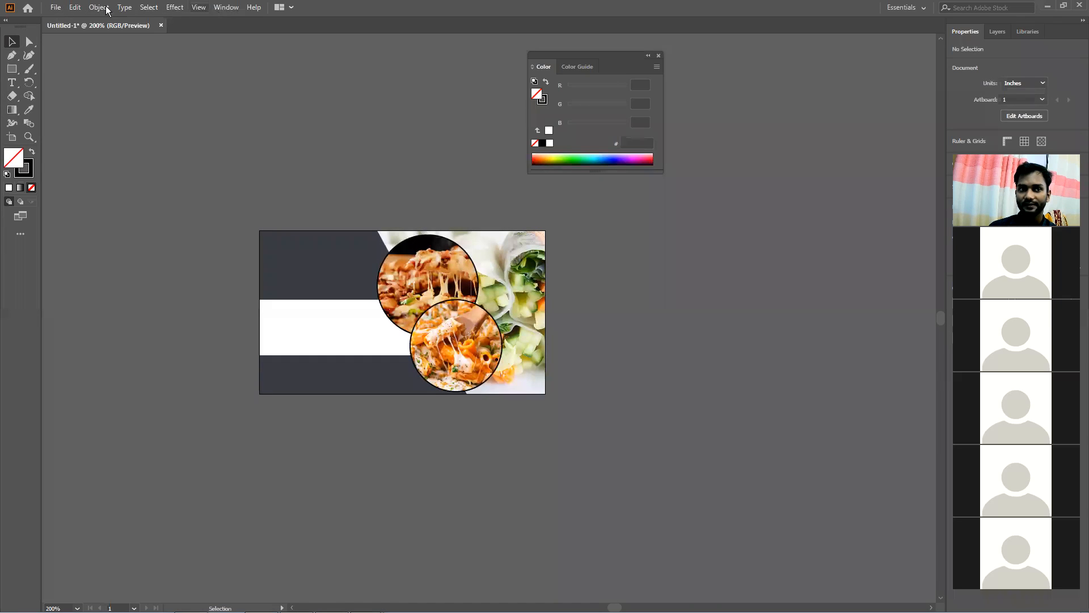
left_click(56, 7)
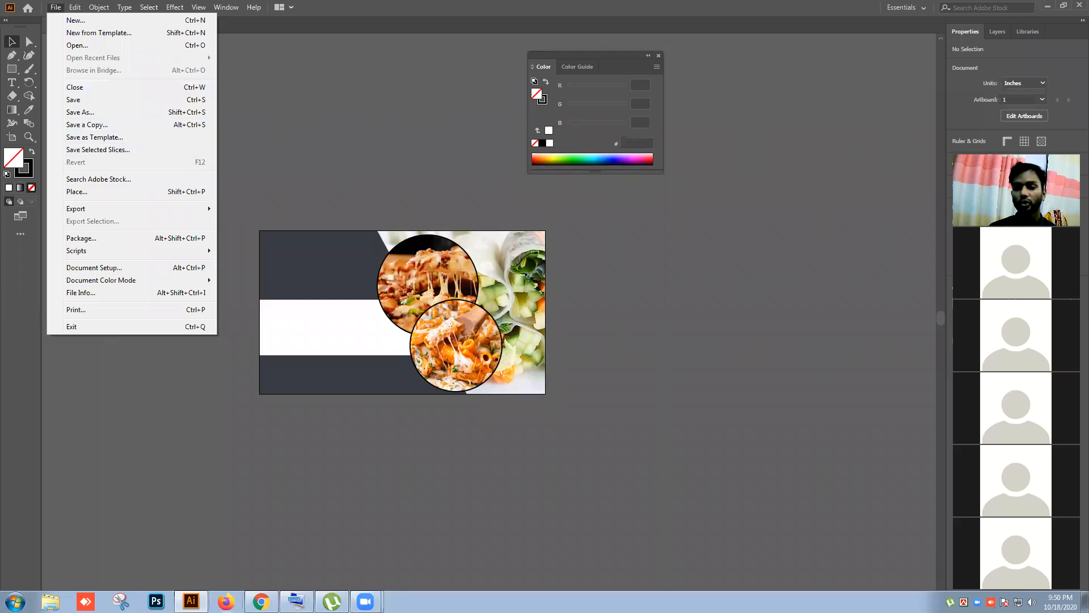
left_click(370, 451)
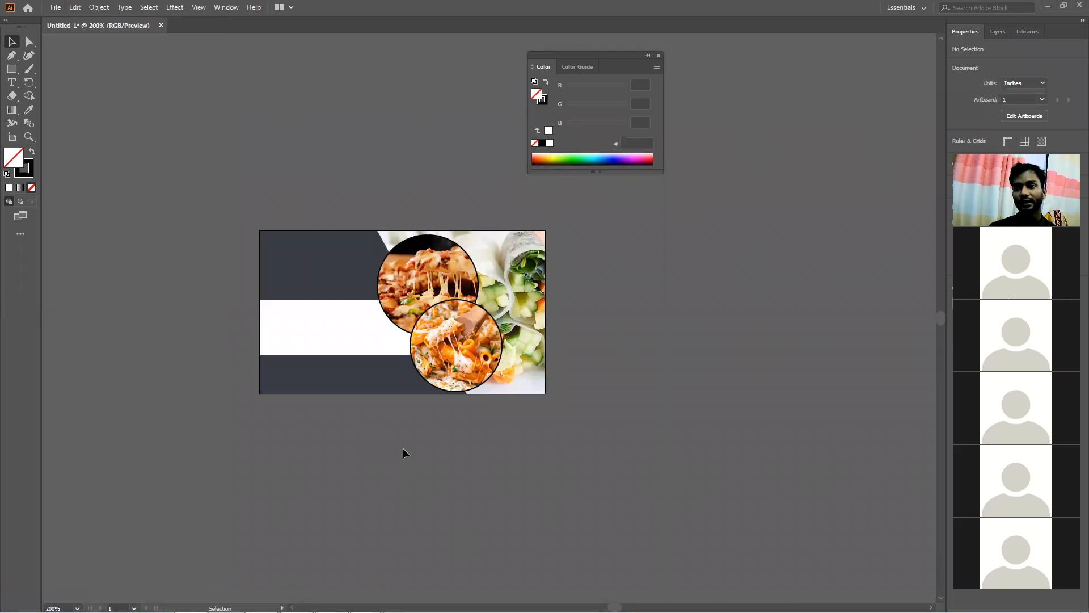
Start a Save for Web (Legacy) export of the card and set the file format to JPEG
left_click(57, 8)
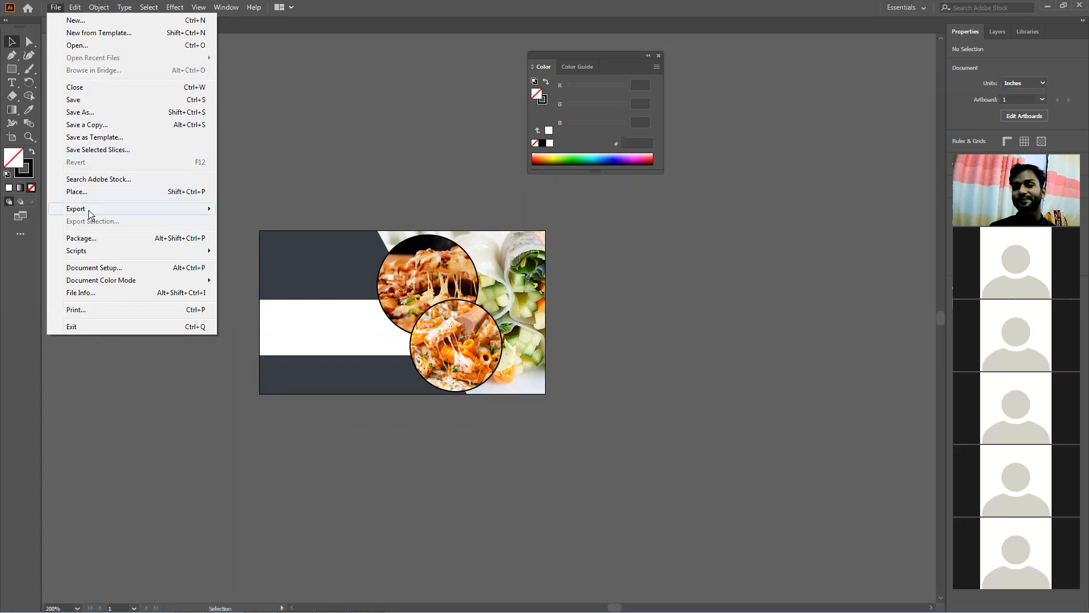
mouse_move(96, 211)
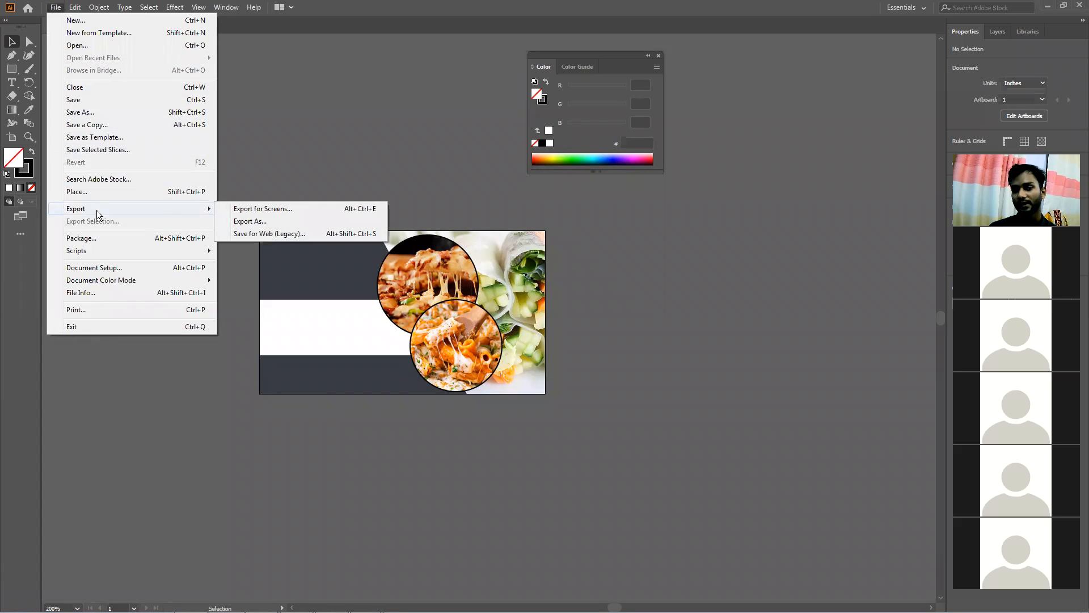
left_click(310, 235)
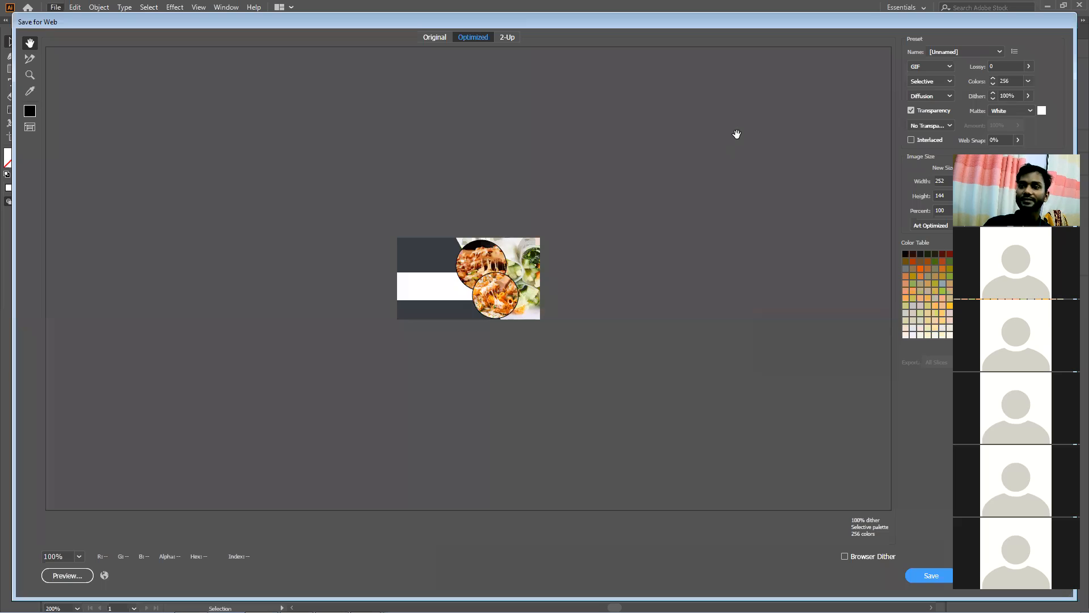
left_click(931, 67)
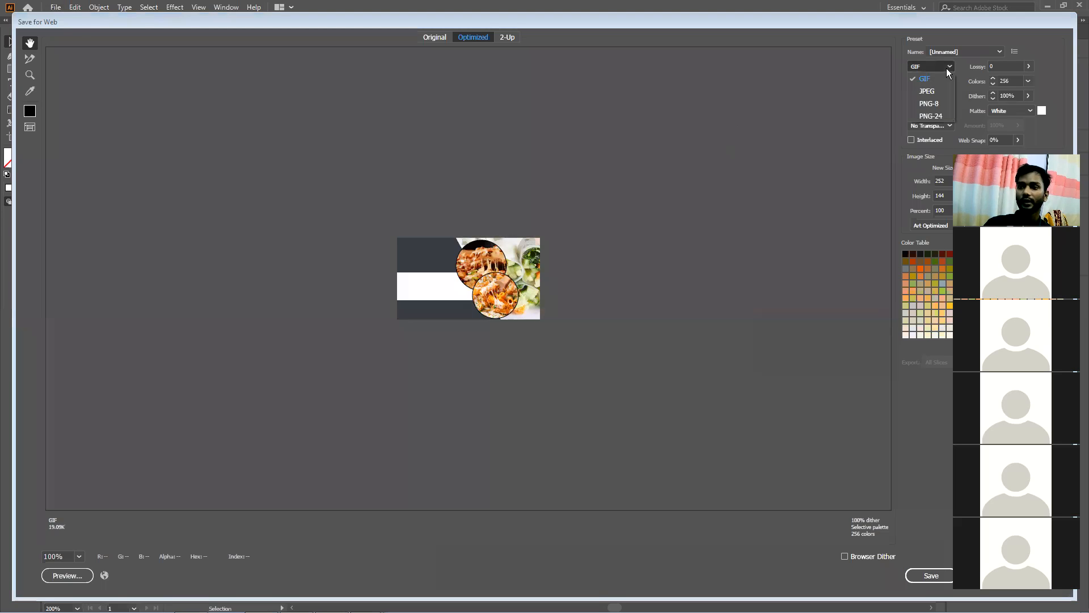
left_click(927, 90)
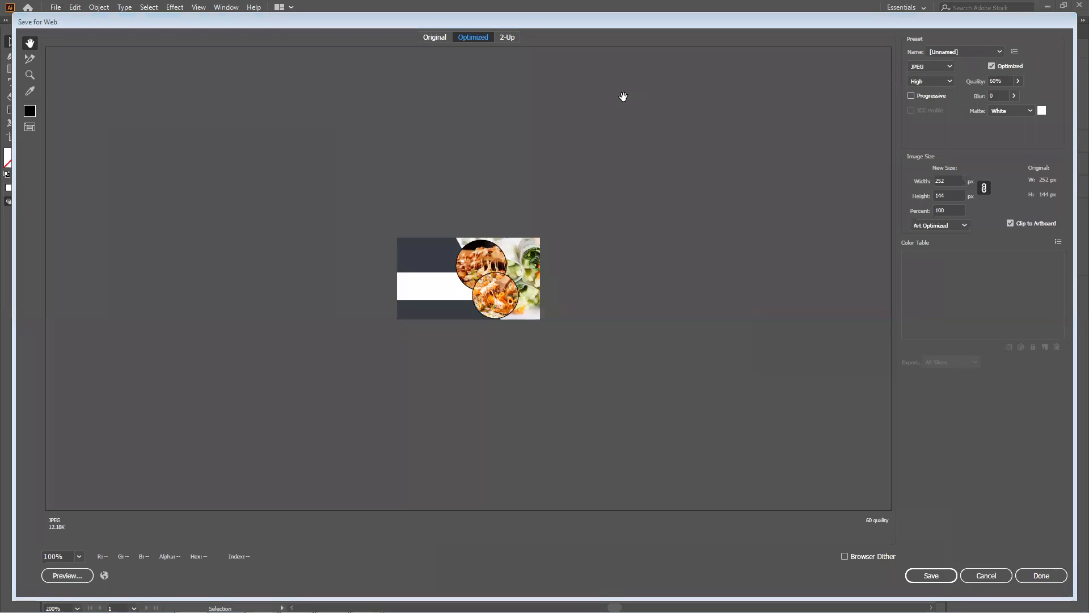
Toggle Clip to Artboard off and on repeatedly to compare the export preview, leaving it enabled
left_click(1011, 223)
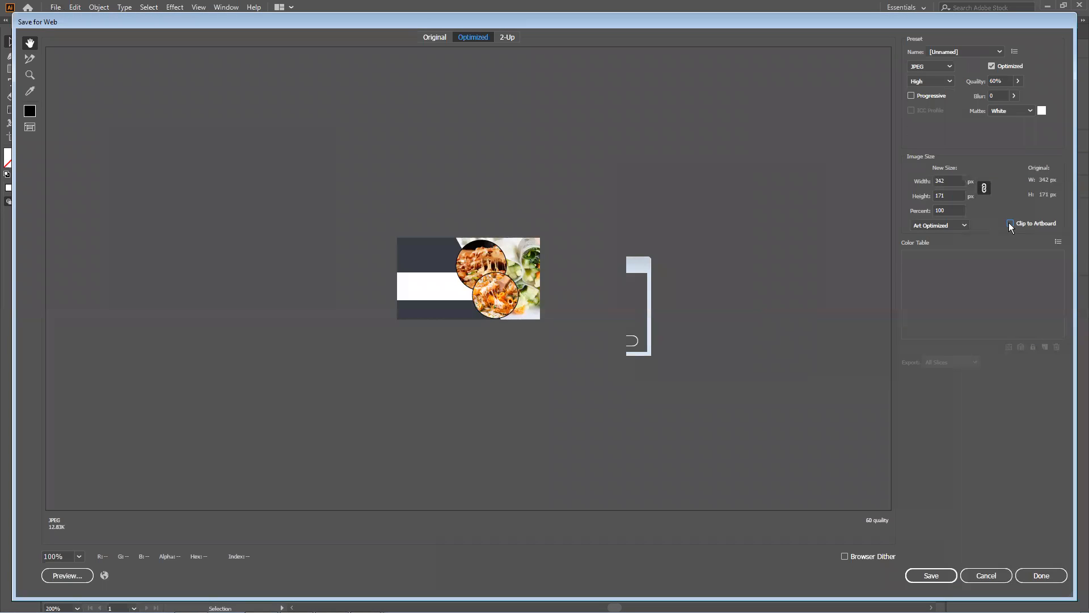
left_click(1011, 224)
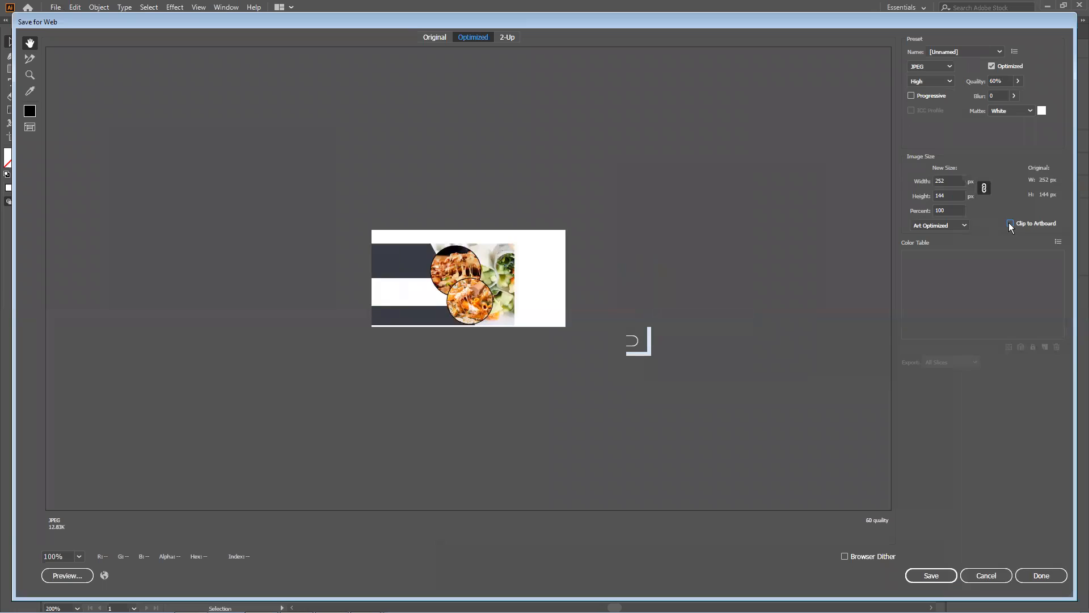
left_click(1010, 224)
left_click(1010, 223)
left_click(1010, 223)
left_click(1010, 224)
left_click(1010, 224)
left_click(1010, 224)
left_click(1010, 224)
left_click(1011, 224)
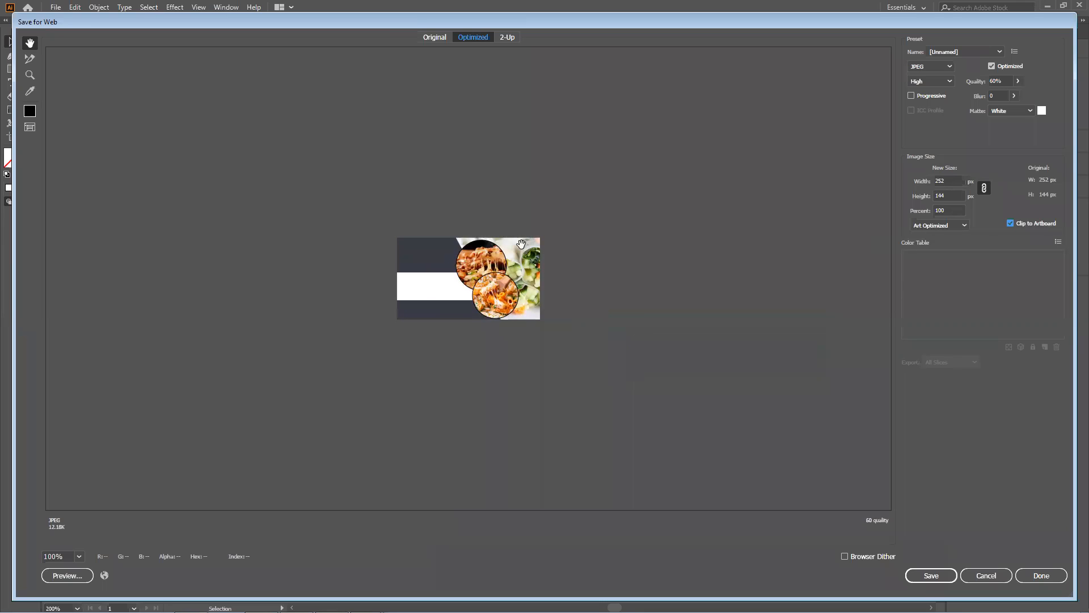
left_click(1011, 223)
Set the JPEG quality to 100% and the image size to 500 percent
left_click(1019, 81)
left_click_drag(999, 97, 1024, 97)
left_click(1031, 86)
left_click(954, 210)
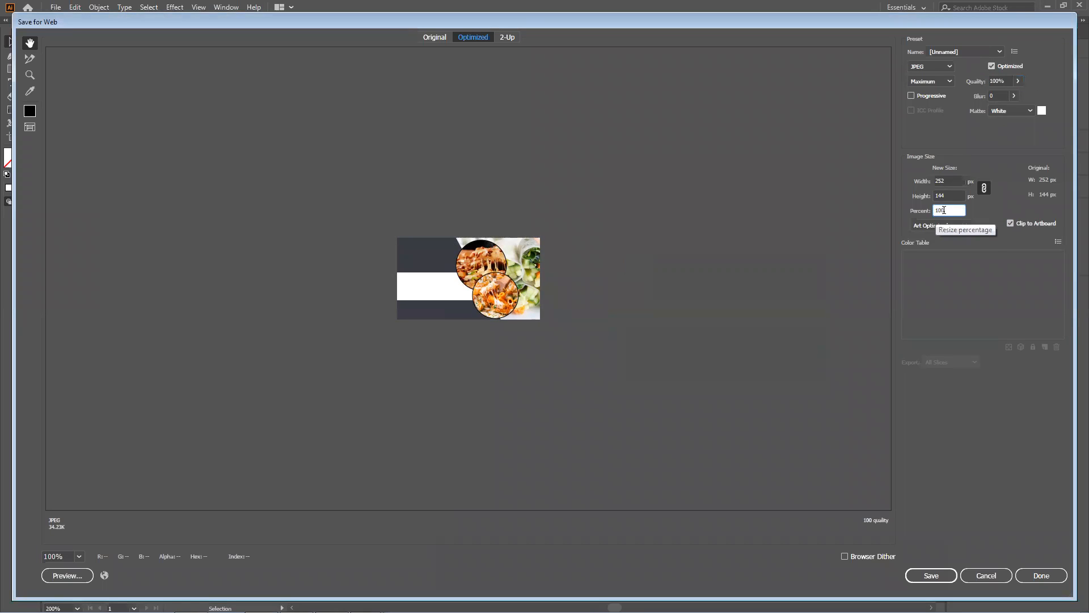
left_click_drag(954, 210, 856, 206)
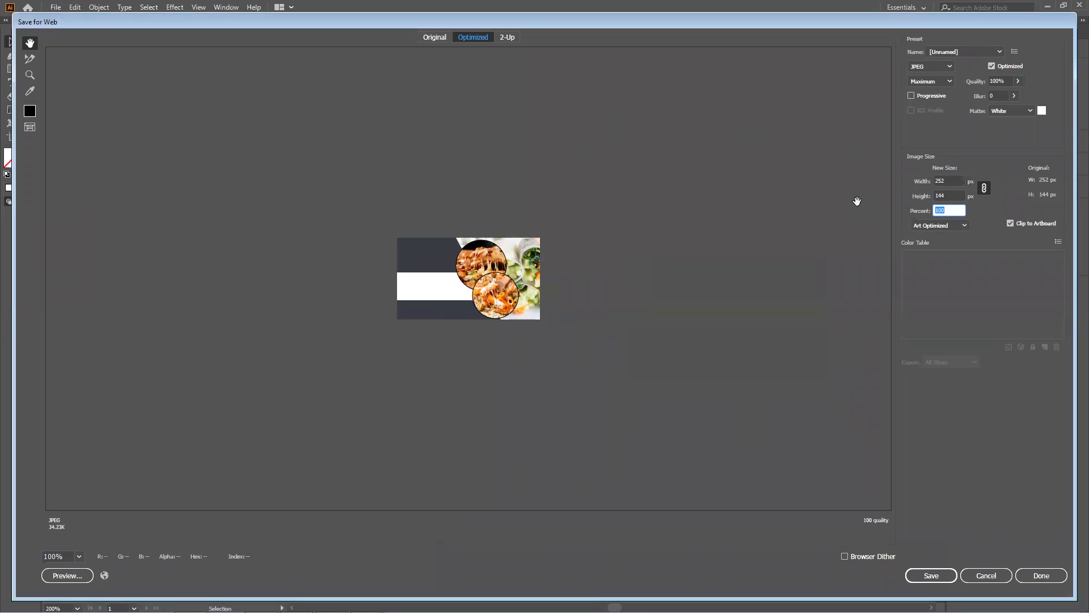
type("5001")
key("BackSpace")
left_click(953, 194)
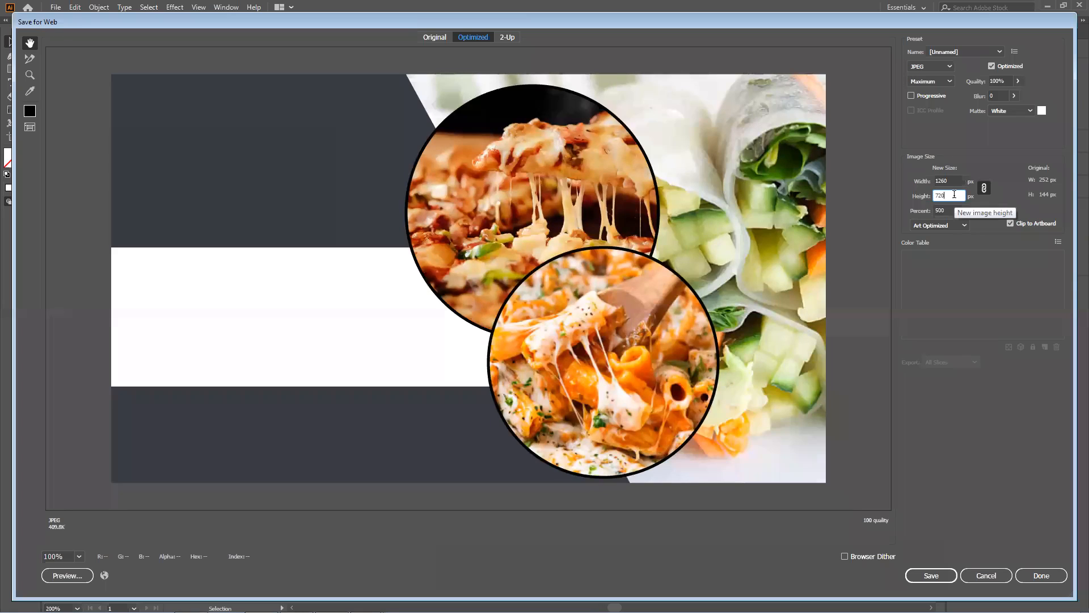
Review the format, quality, percentage and artboard clipping settings and cancel the Save for Web export, leaving the artwork deselected
left_click(951, 66)
left_click(941, 95)
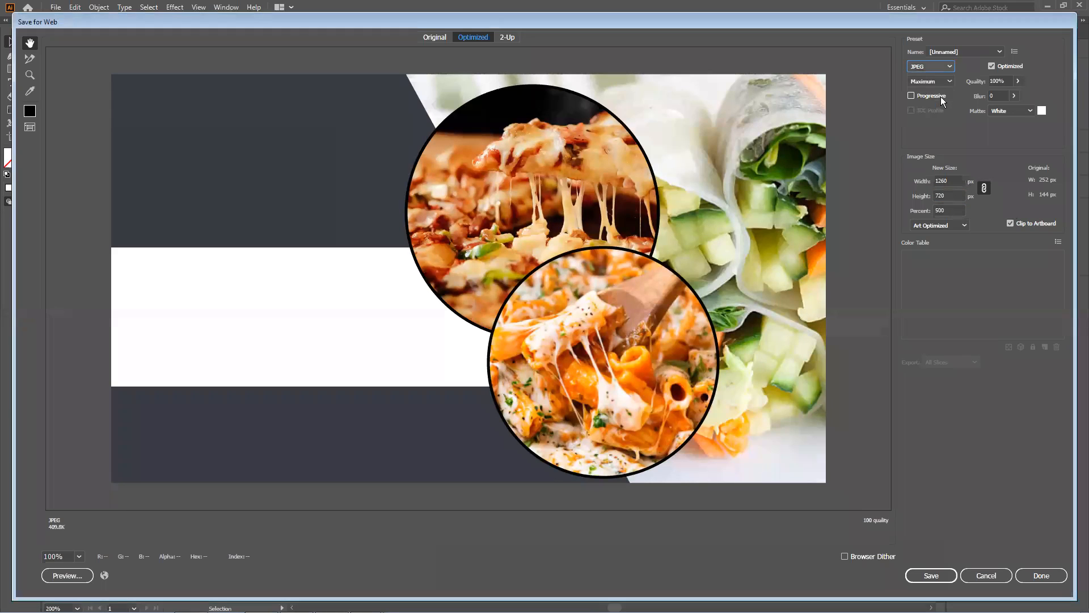
left_click(1018, 81)
left_click(1045, 95)
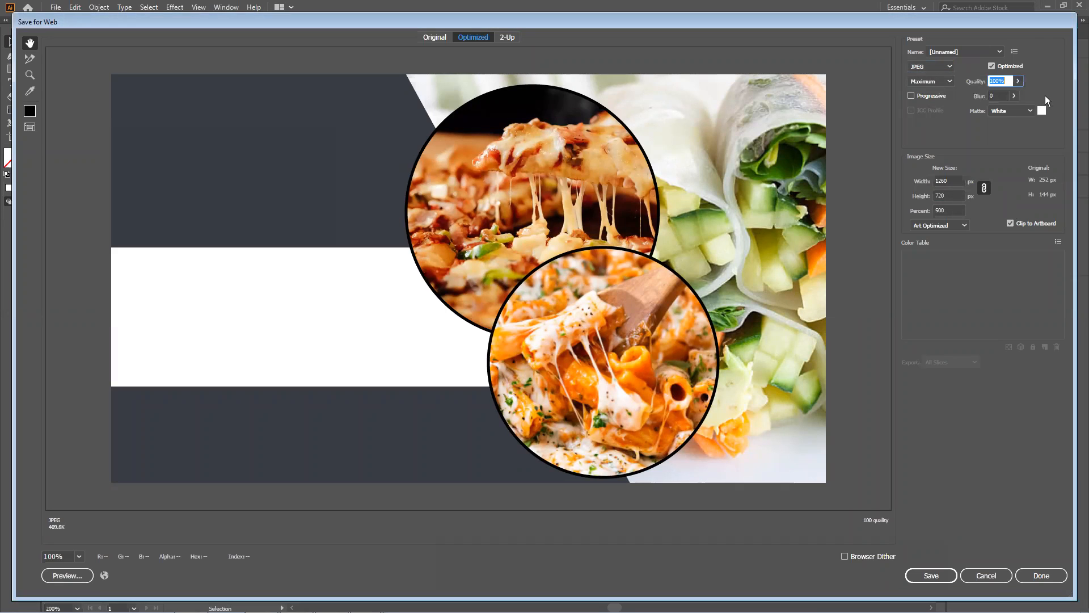
left_click_drag(956, 211, 912, 207)
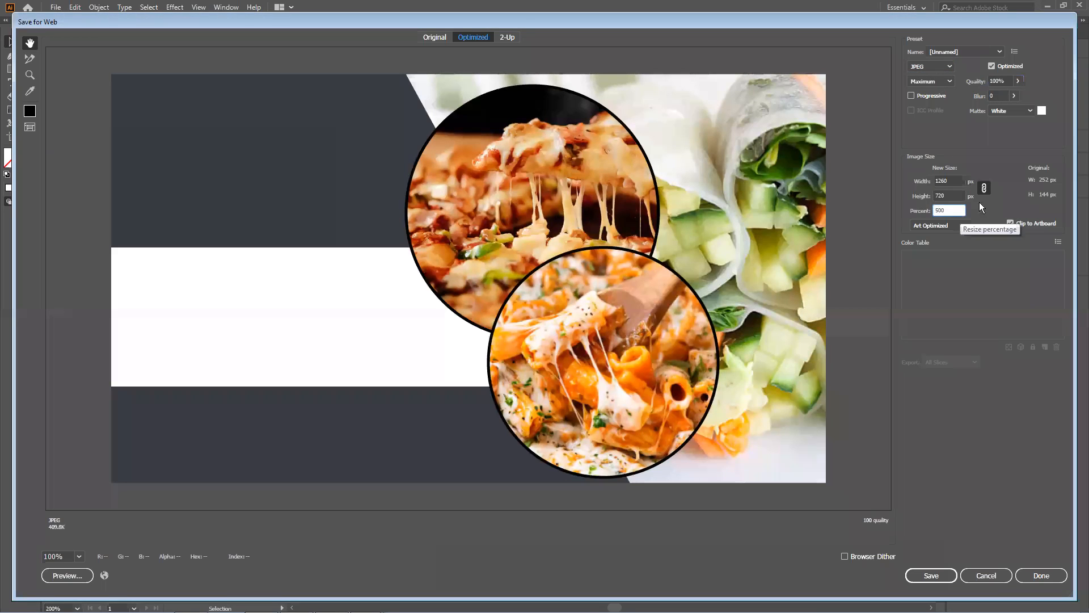
left_click(1011, 223)
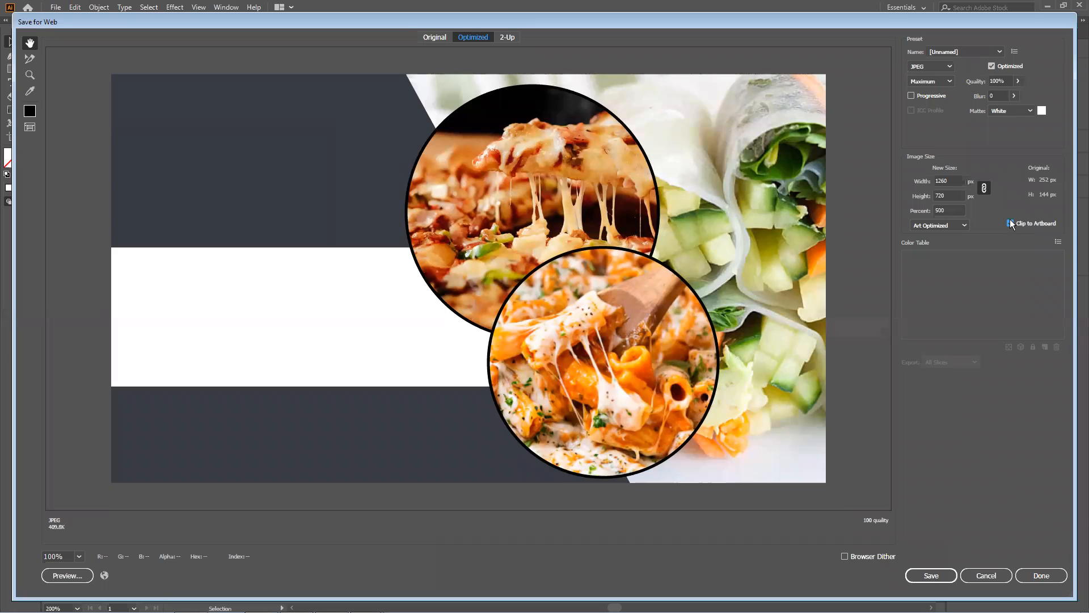
left_click(988, 573)
left_click_drag(444, 188, 576, 438)
left_click(576, 444)
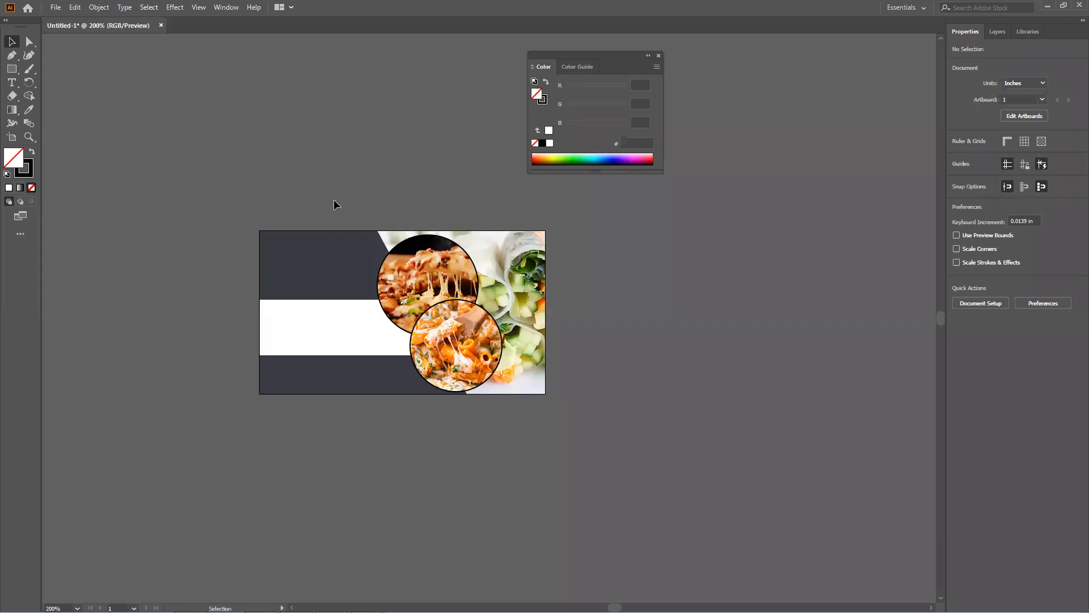
Start a new Save for Web (Legacy) export as JPEG at 100% quality, clipped to the artboard
left_click(55, 7)
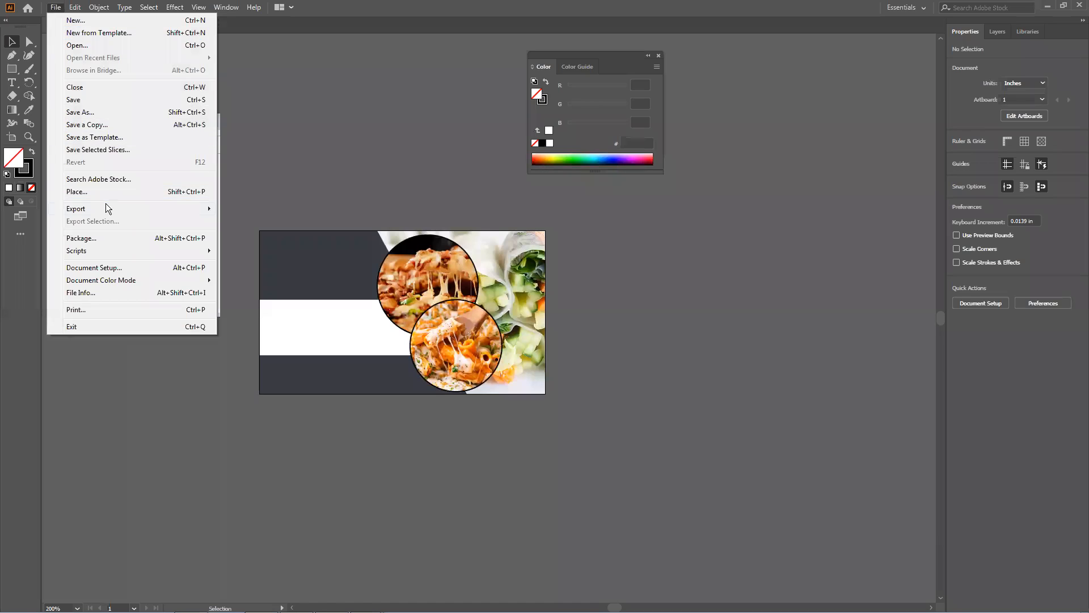
mouse_move(105, 203)
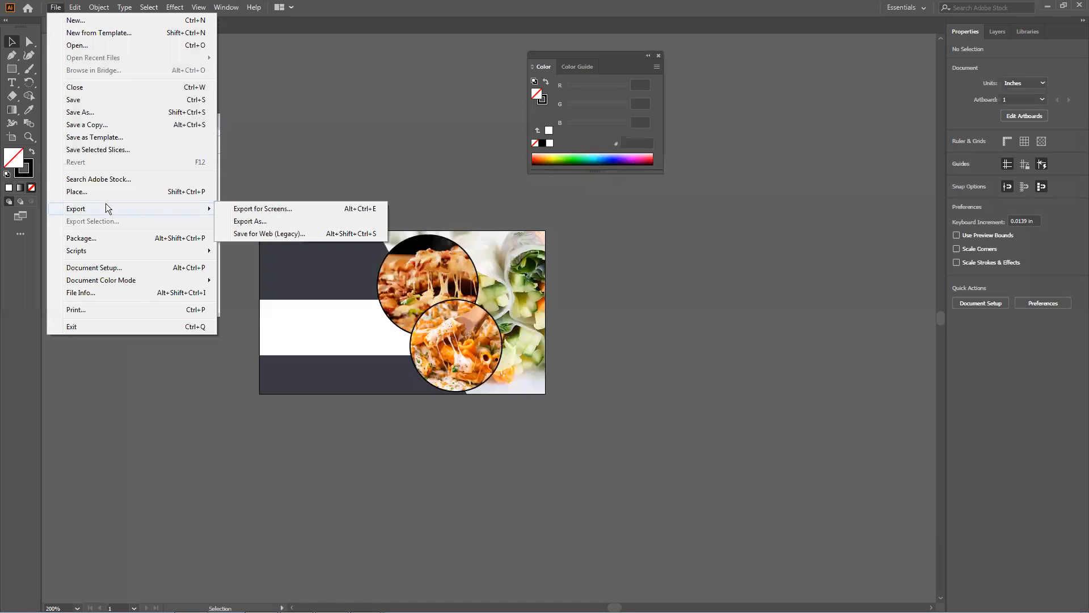
left_click(296, 236)
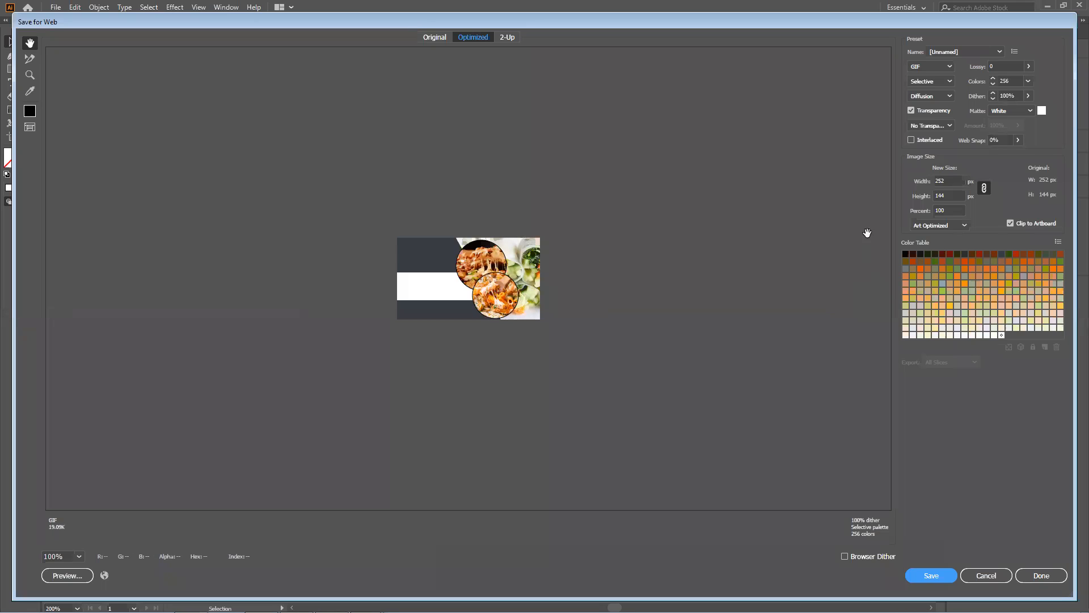
left_click(938, 68)
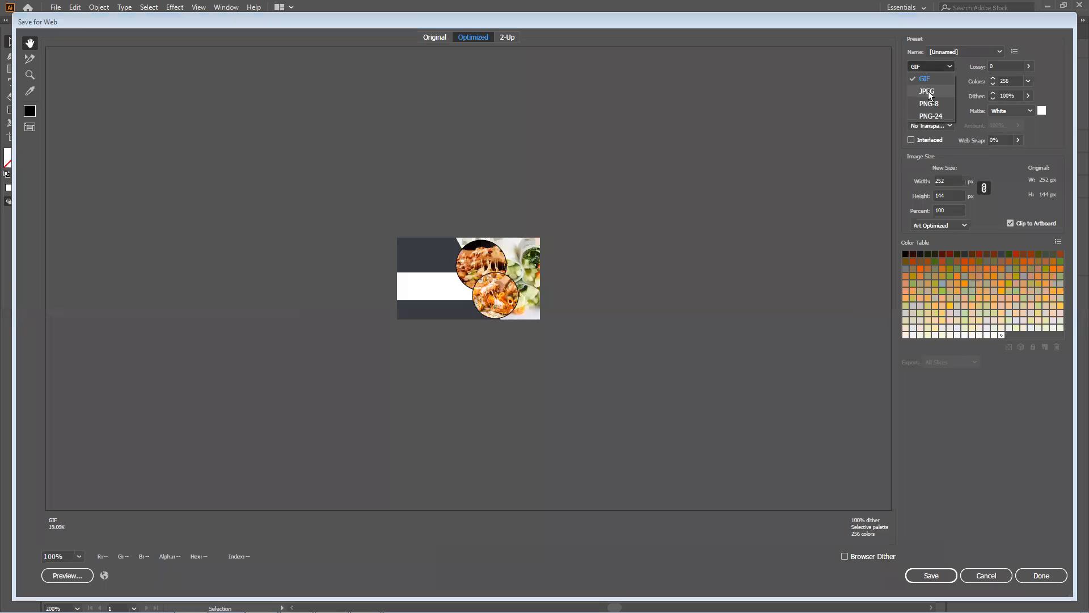
left_click(928, 91)
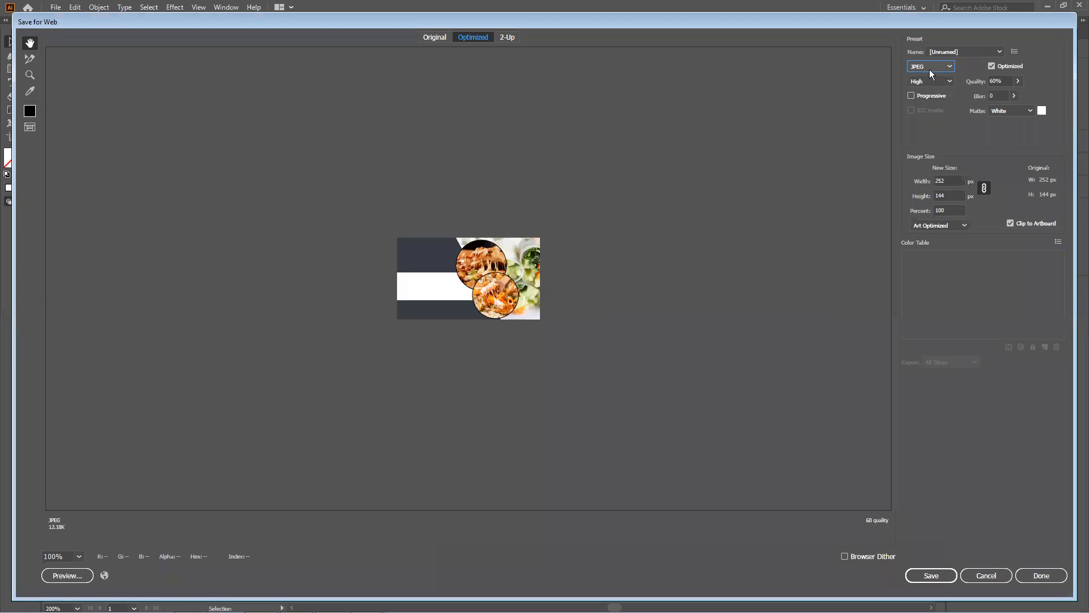
left_click_drag(1019, 81, 1044, 87)
left_click(1010, 224)
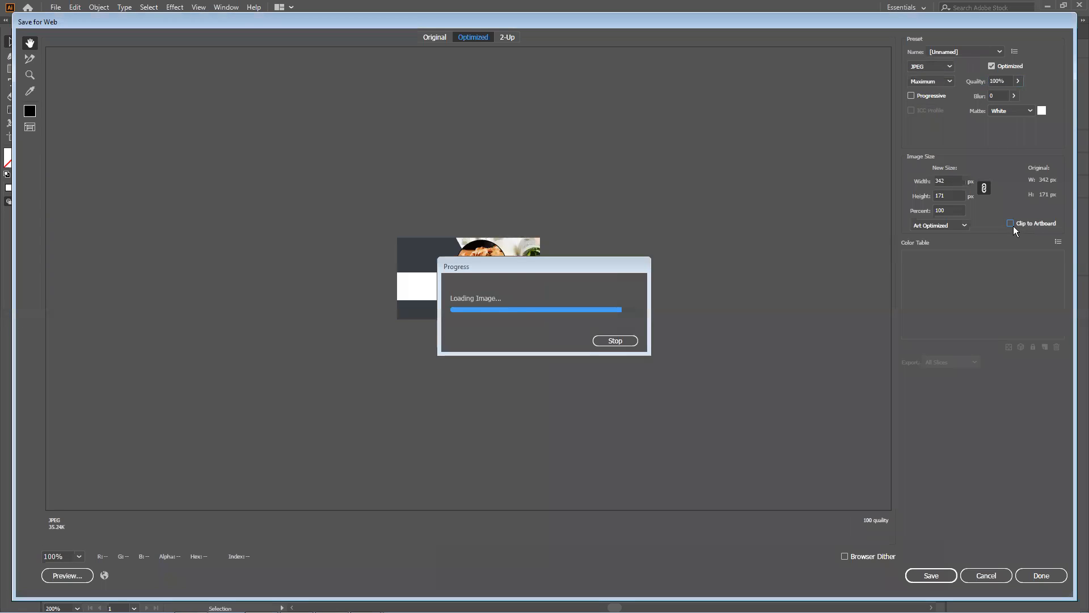
left_click(1014, 226)
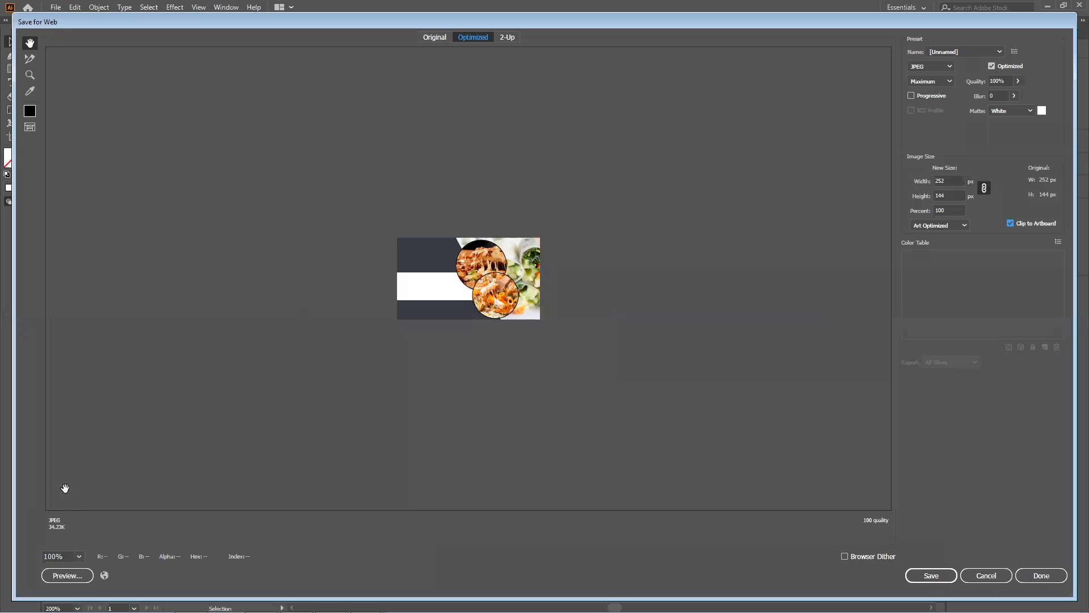
Scale the export image size to 600 percent and proceed to saving the file
left_click(948, 211)
type("600")
left_click(952, 196)
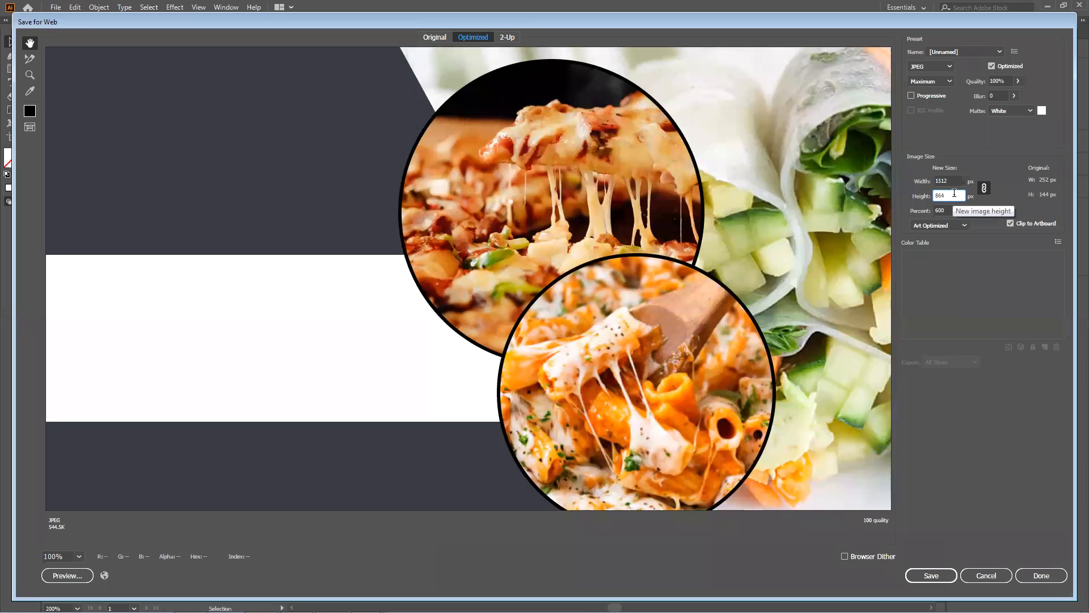
key("Return")
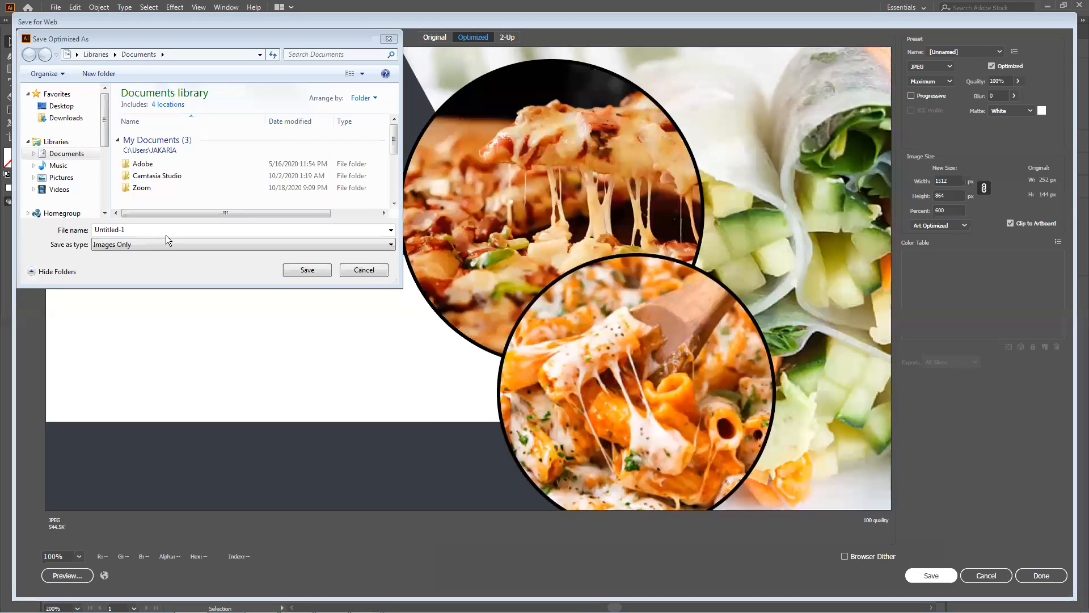
Name the optimized image fvc and save it to the Desktop
left_click(199, 232)
left_click_drag(199, 232, 57, 249)
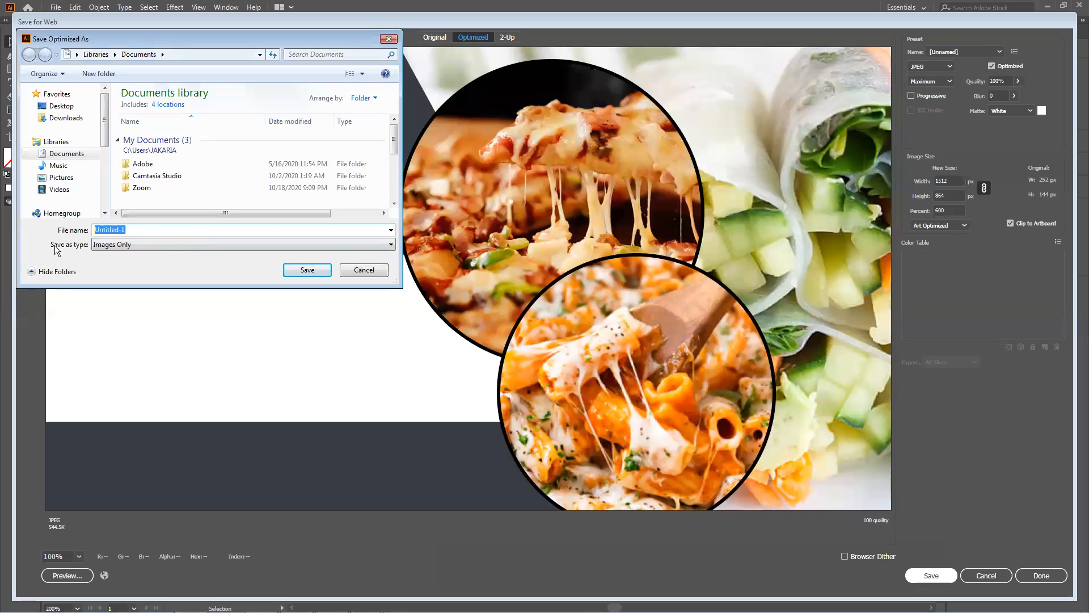
type("fvc")
left_click(62, 106)
left_click(318, 270)
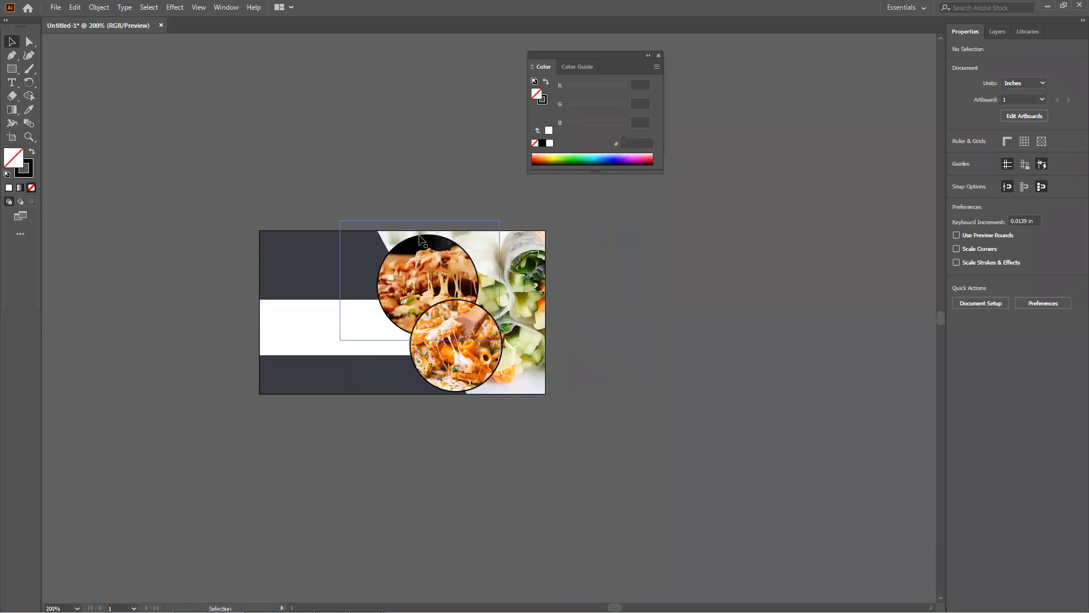
Minimize the open windows and show the desktop to check for the exported fvc image
left_click_drag(298, 172, 353, 337)
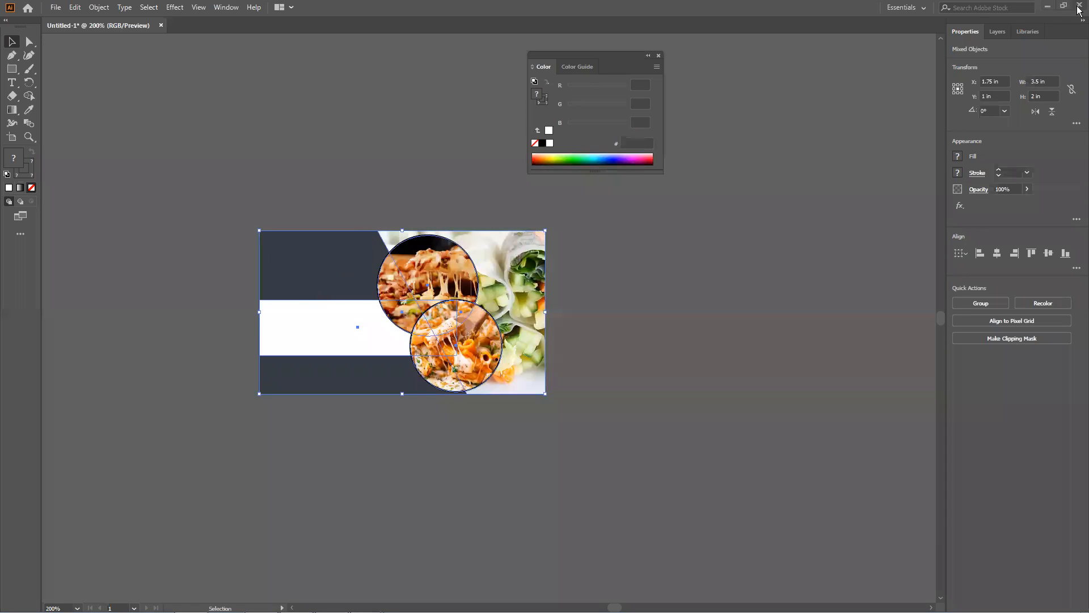
left_click(1047, 6)
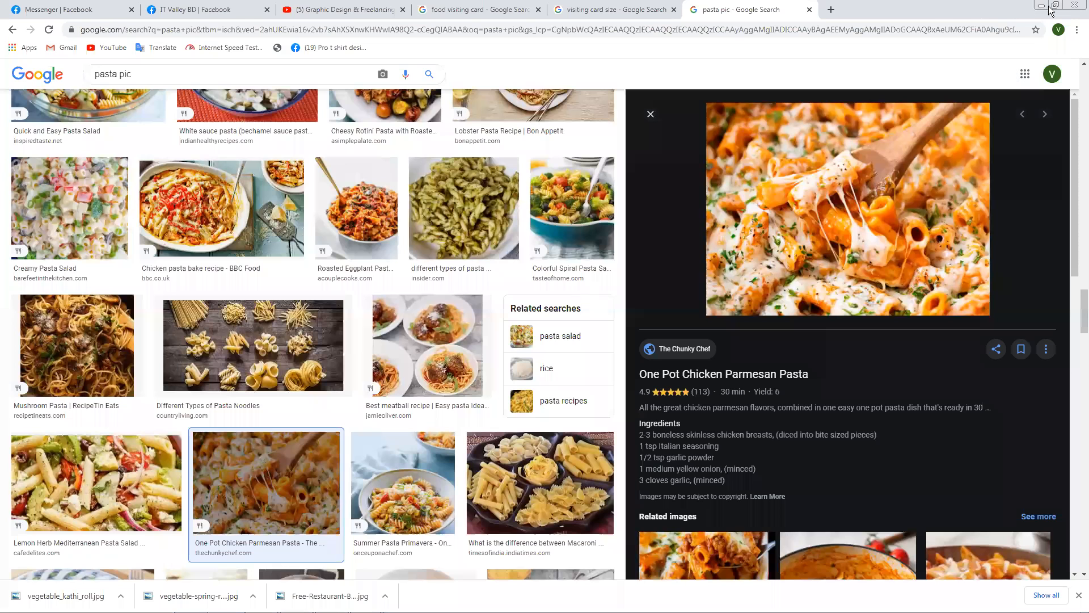
key("super+d")
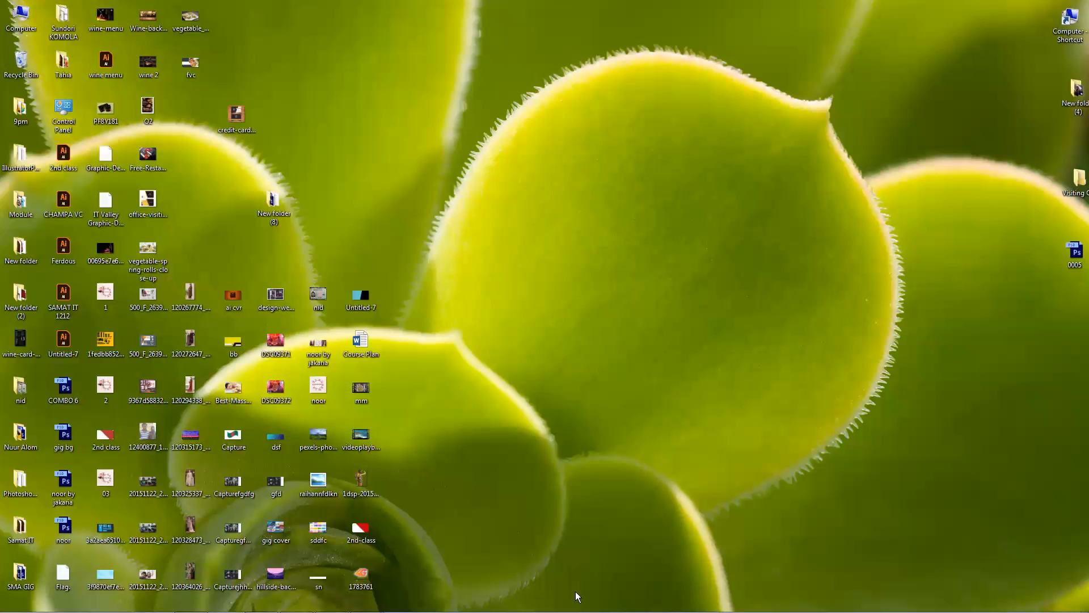
mouse_move(623, 611)
left_click(588, 359)
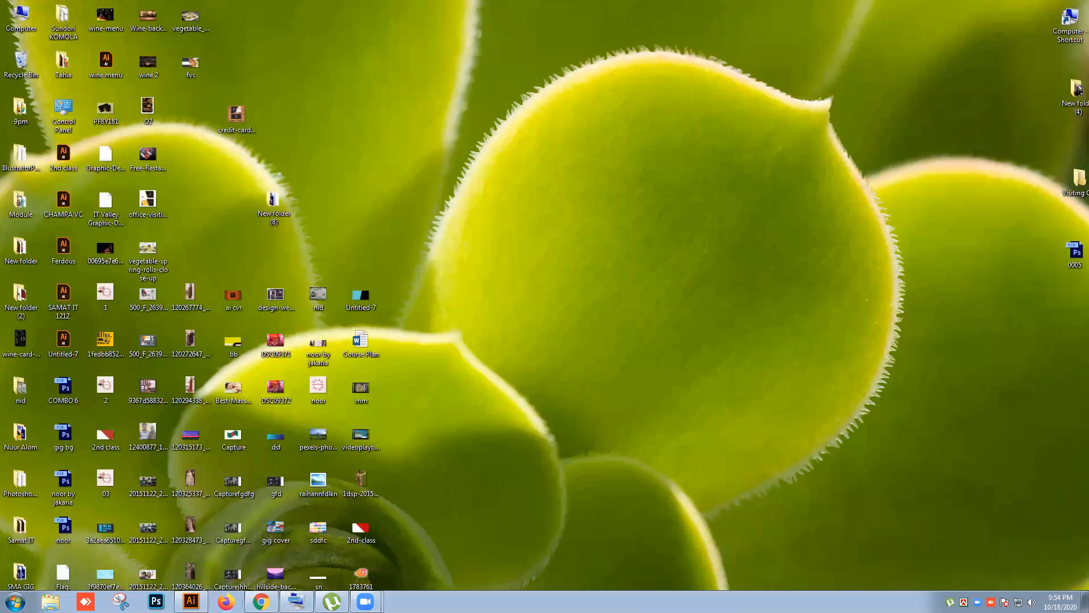
Switch to Google Chrome, search for "visiting card mockup" in a new tab and browse the results
left_click(261, 602)
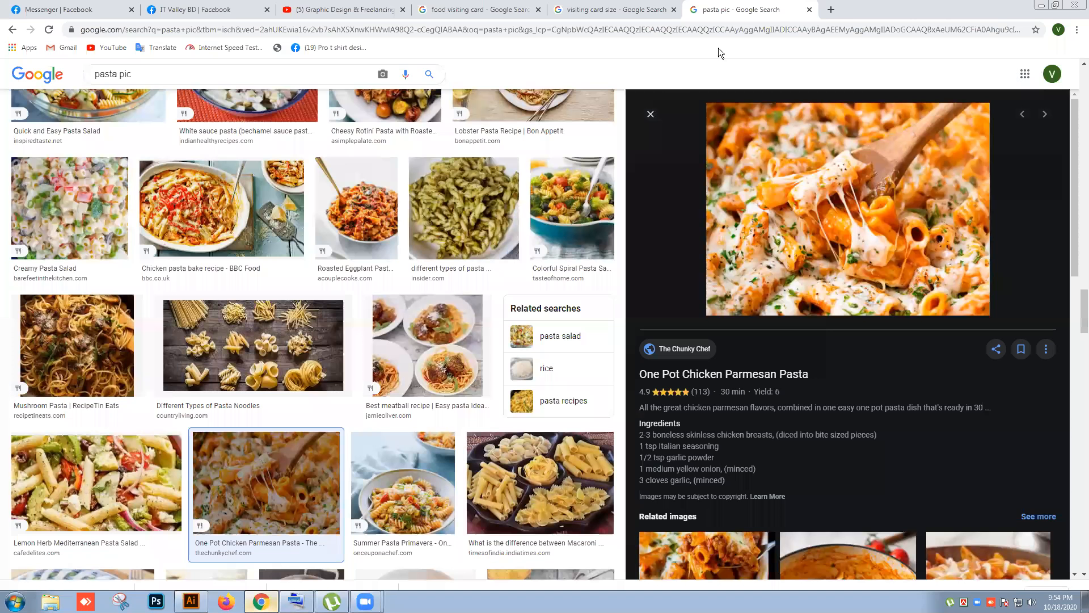
left_click(828, 13)
type("f")
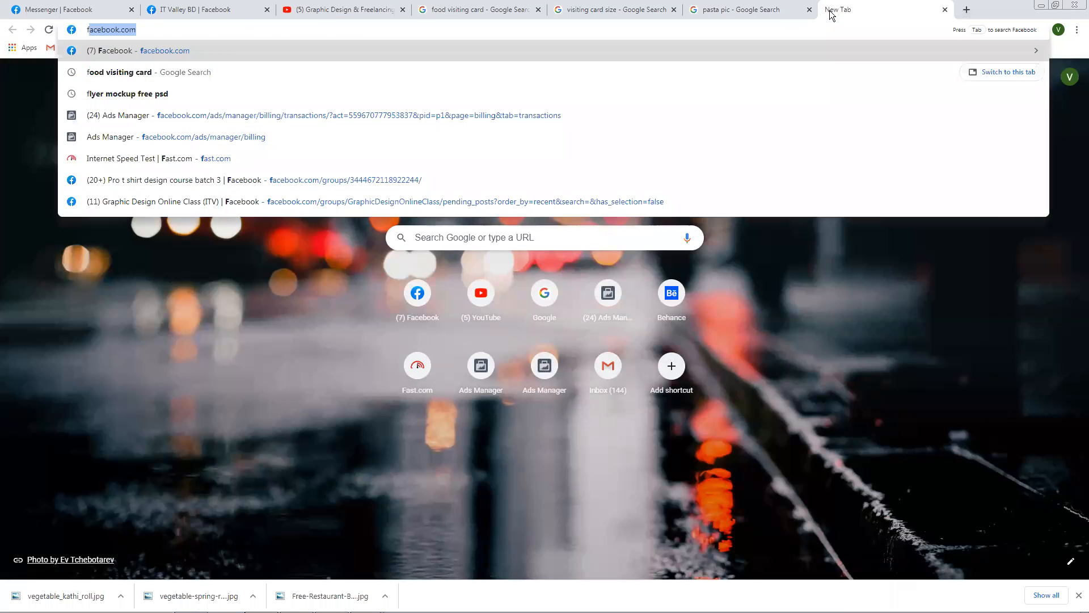
type("visi")
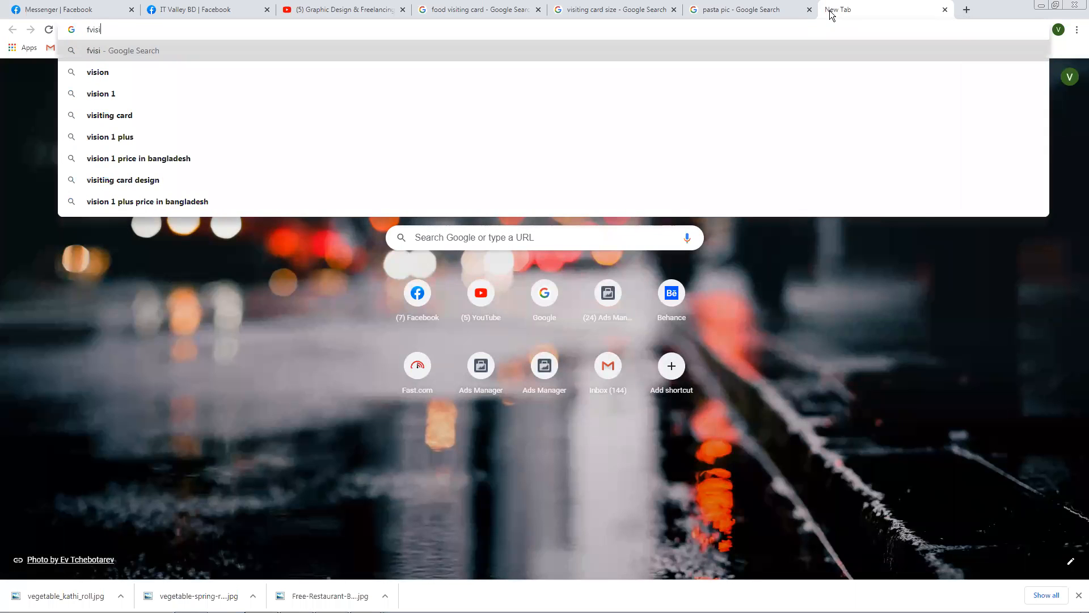
key("BackSpace")
key("BackSpace")
key("BackSpace")
key("BackSpace")
key("BackSpace")
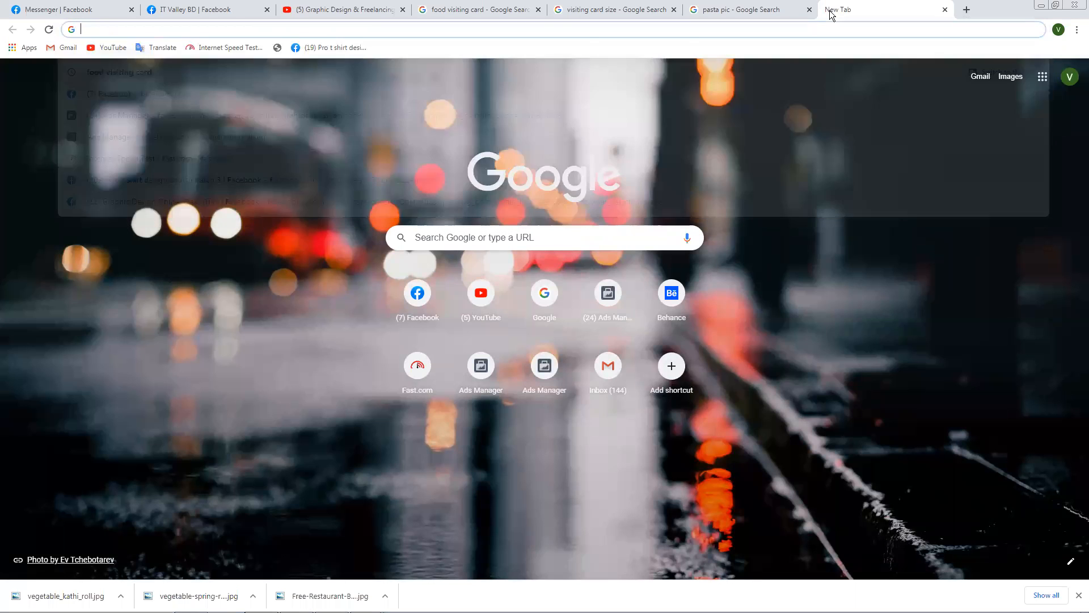
type("visi")
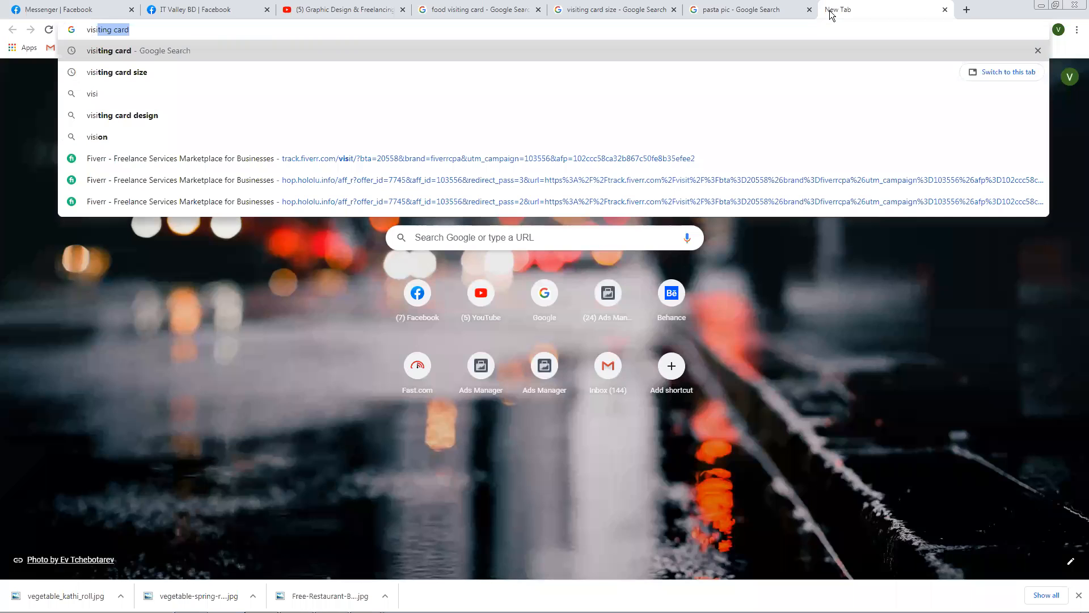
key("Right")
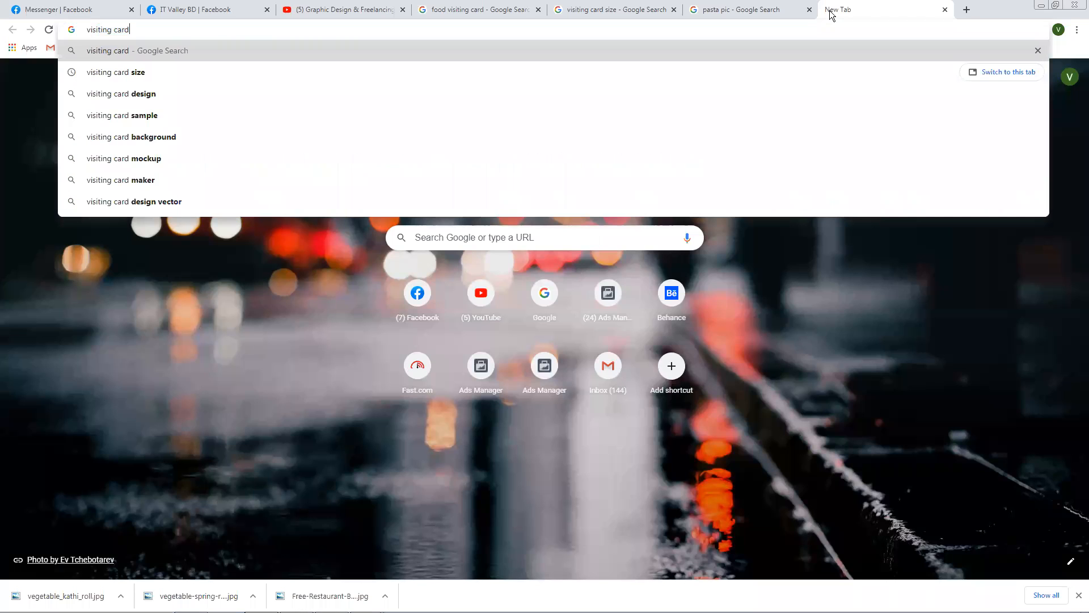
key("Down")
key("Down")
key("Down")
key("Down")
key("Down")
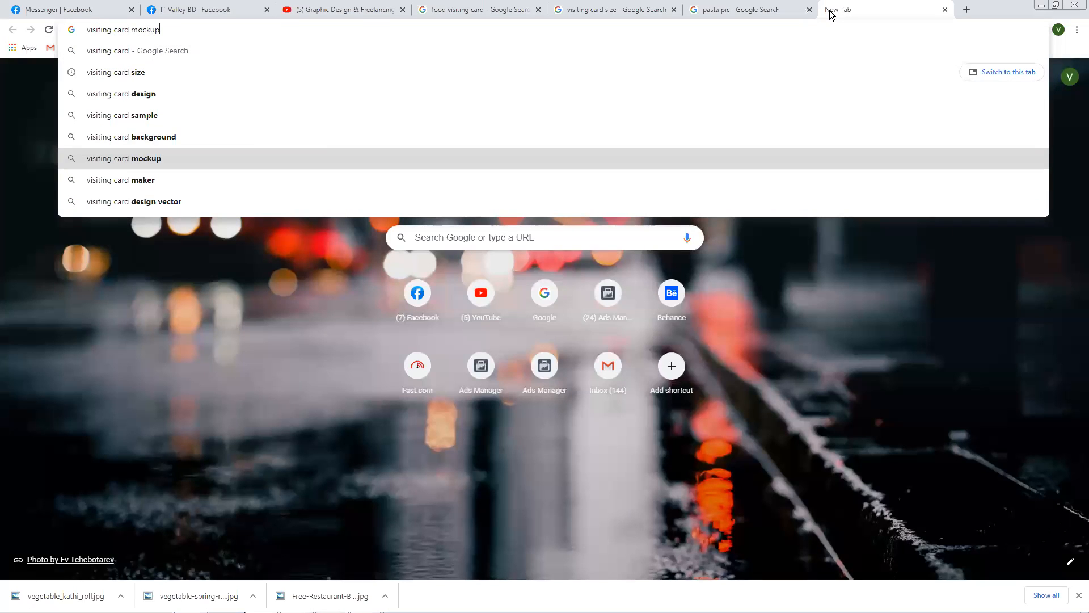
key("Return")
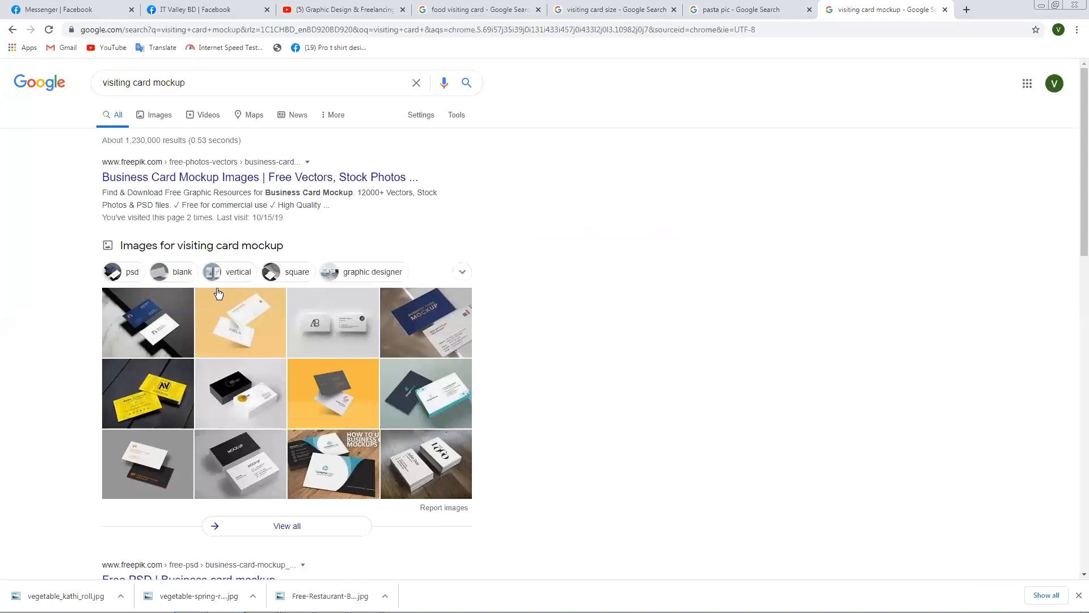
scroll(400, 201, "down", 5)
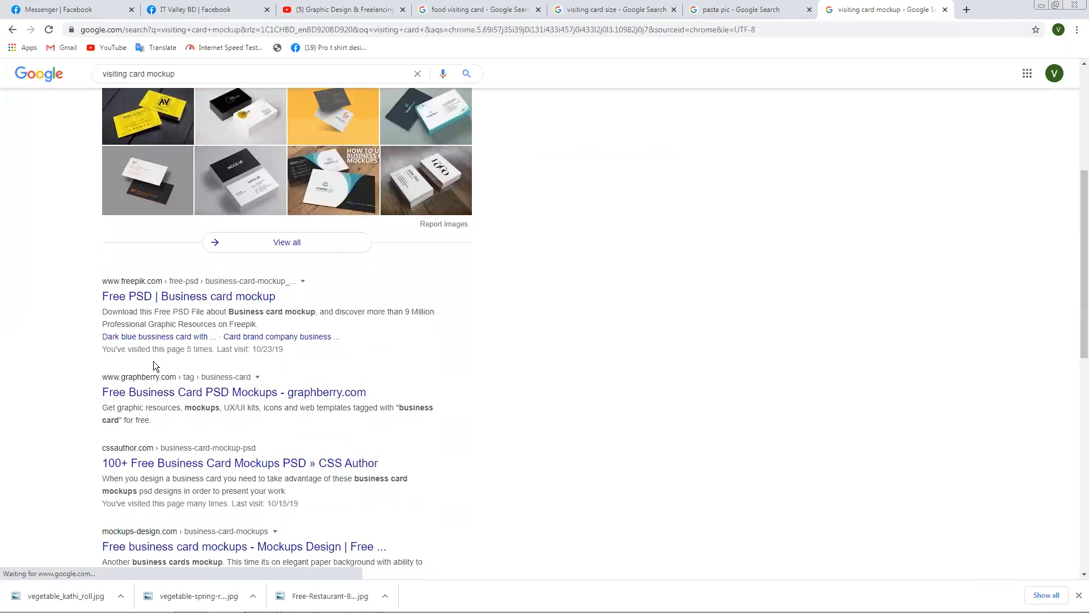
Open the CSS Author, Graphberry, Freepik and Mockuptree business card mockup results in new tabs
scroll(153, 361, "down", 1)
right_click(209, 403)
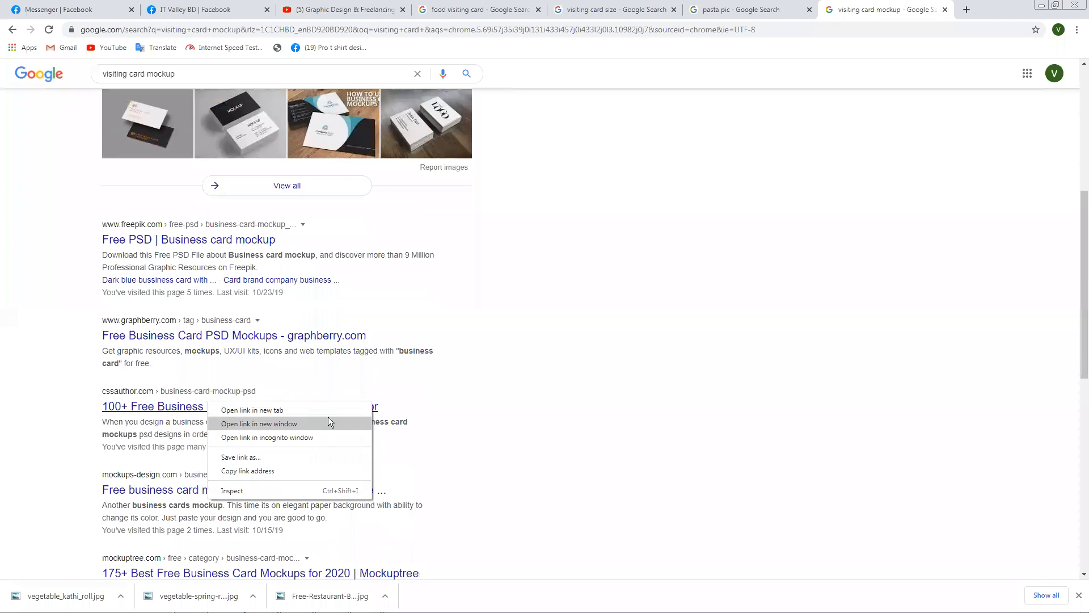
left_click(300, 410)
right_click(194, 333)
left_click(196, 339)
right_click(207, 241)
left_click(210, 251)
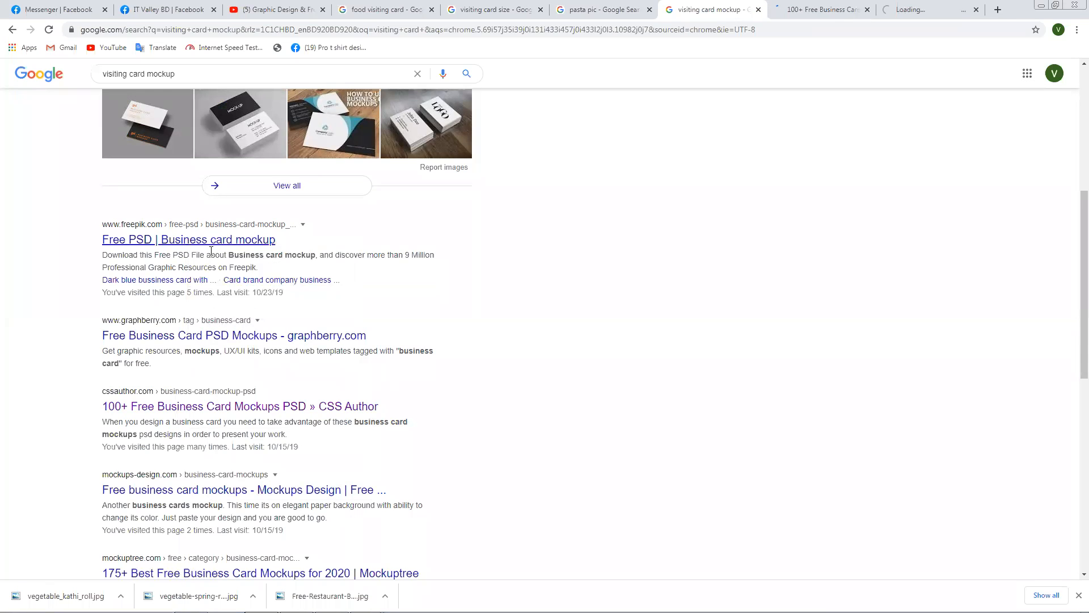
scroll(365, 281, "down", 2)
right_click(211, 453)
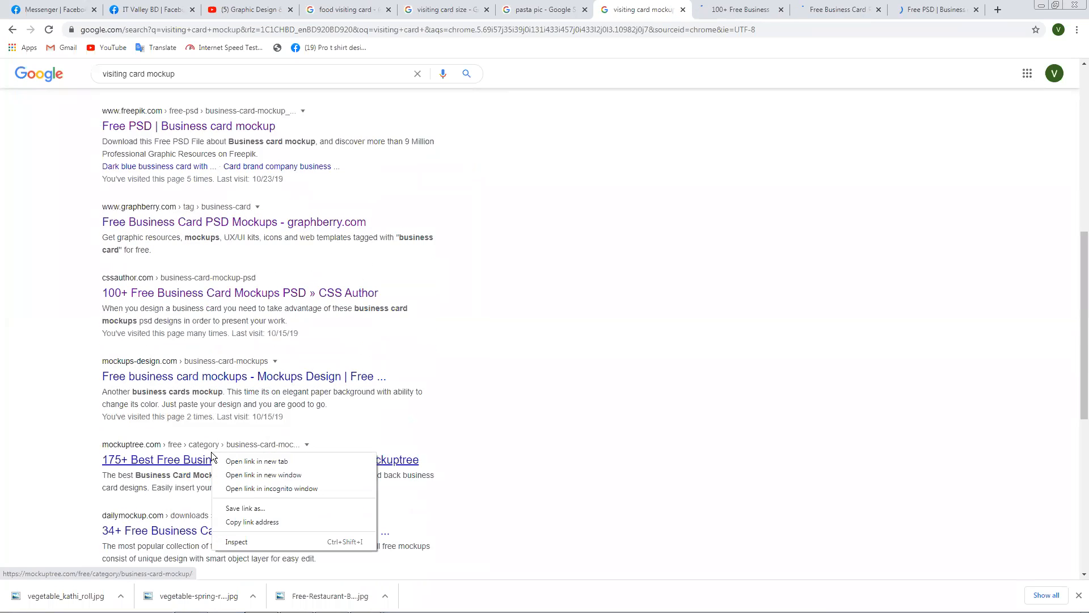
left_click(256, 461)
Review the opened CSS Author, Graphberry and Freepik mockup pages and select the Freepik page's web address
left_click(653, 9)
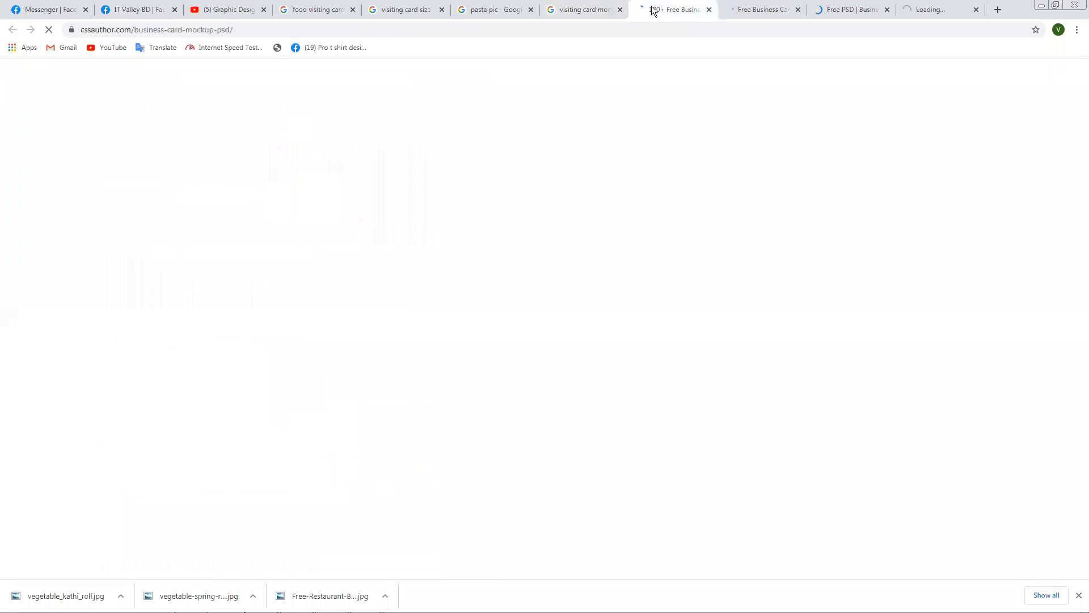
left_click(766, 10)
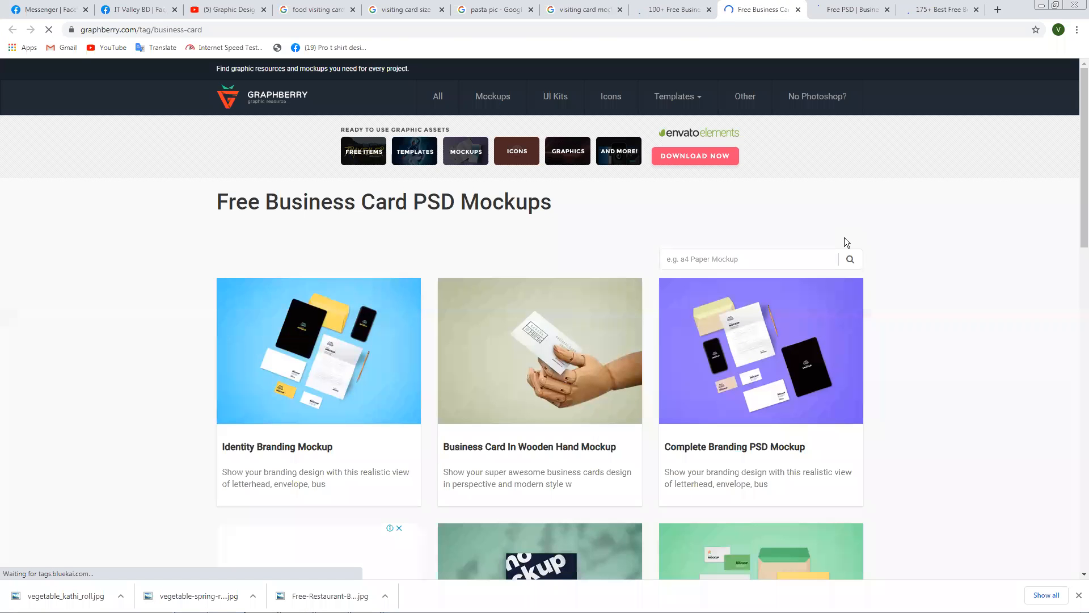
left_click(838, 13)
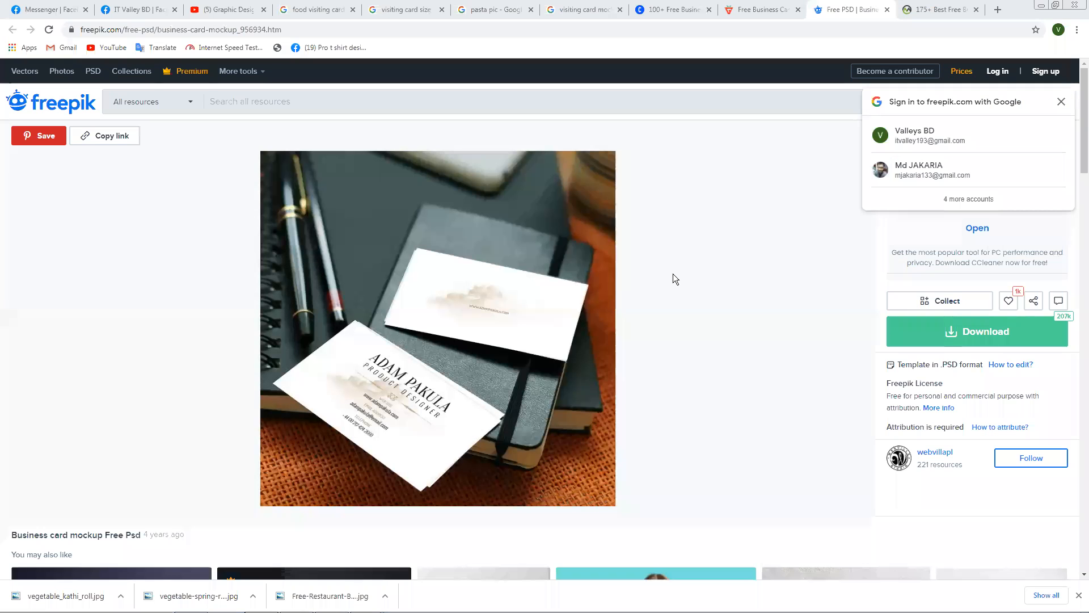
left_click(307, 18)
left_click(846, 10)
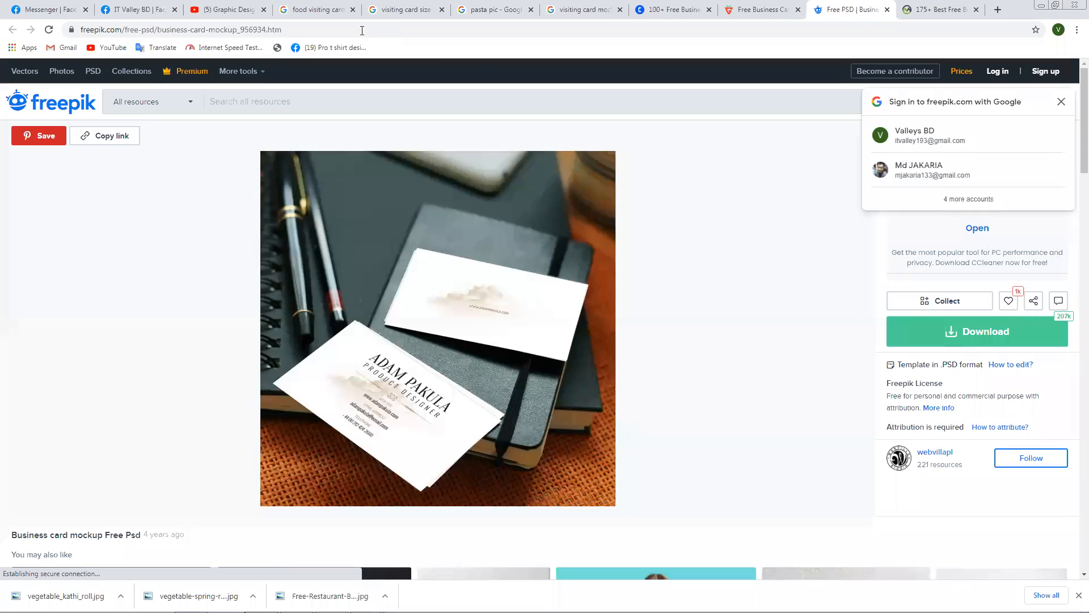
left_click(334, 25)
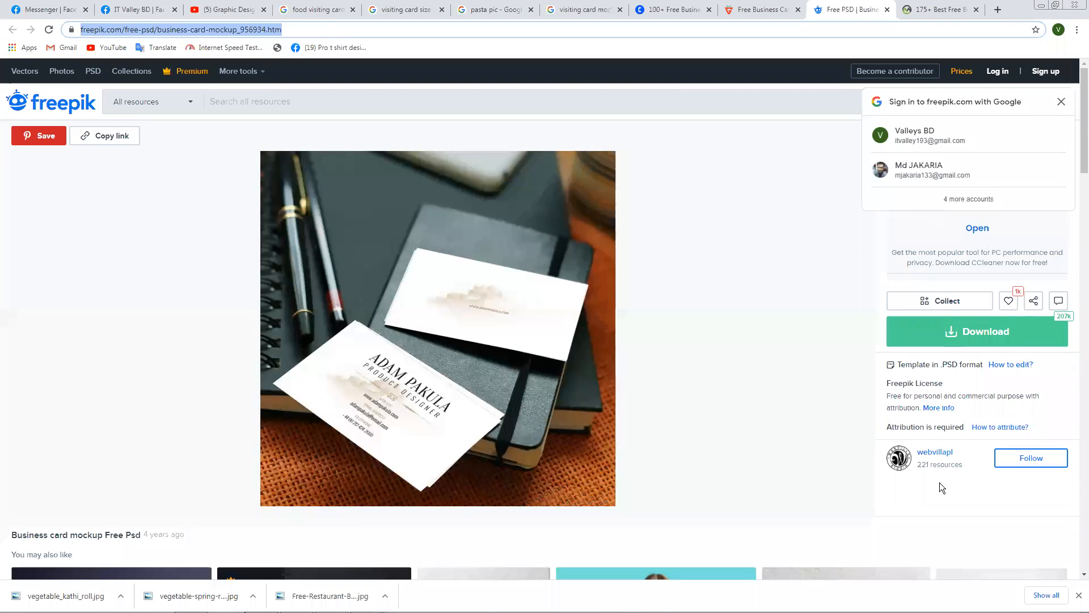
mouse_move(1083, 611)
key("alt+Tab")
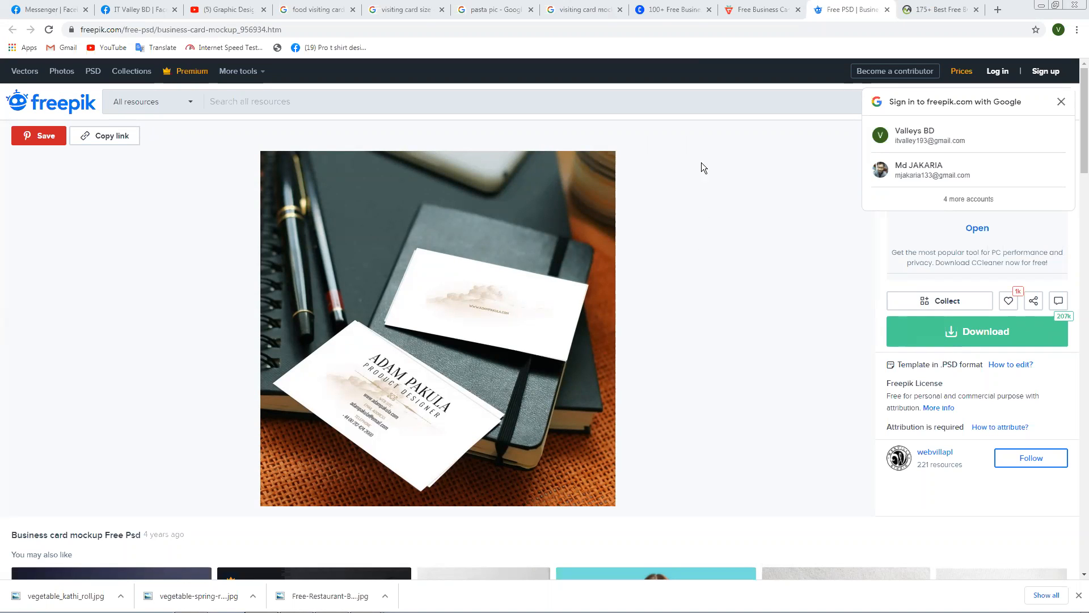
Download the free Freepik business card mockup and close the attribution notice
left_click(996, 333)
left_click(1002, 467)
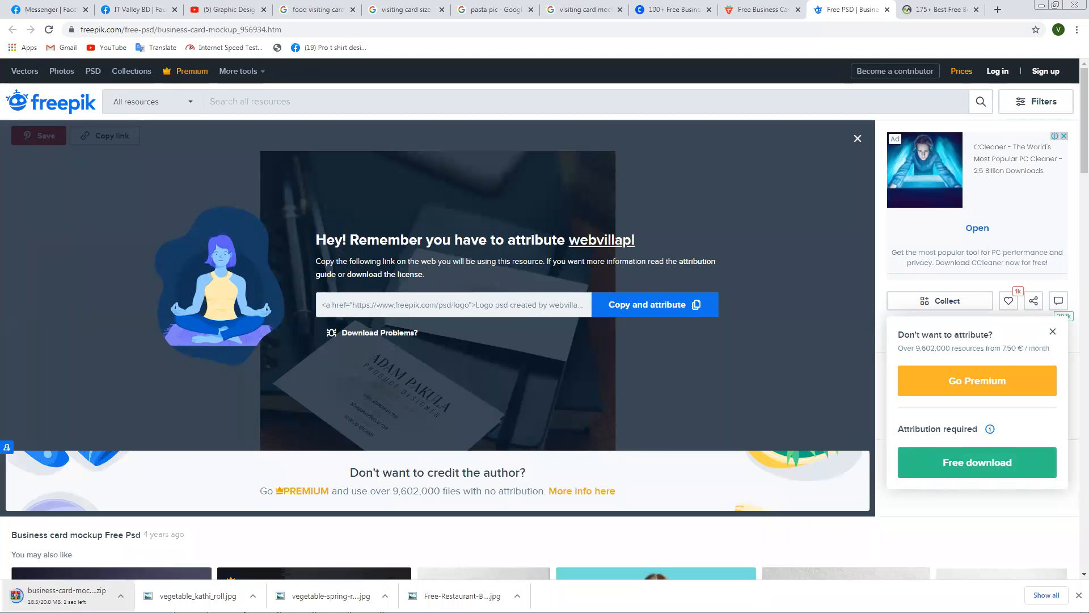
left_click(858, 138)
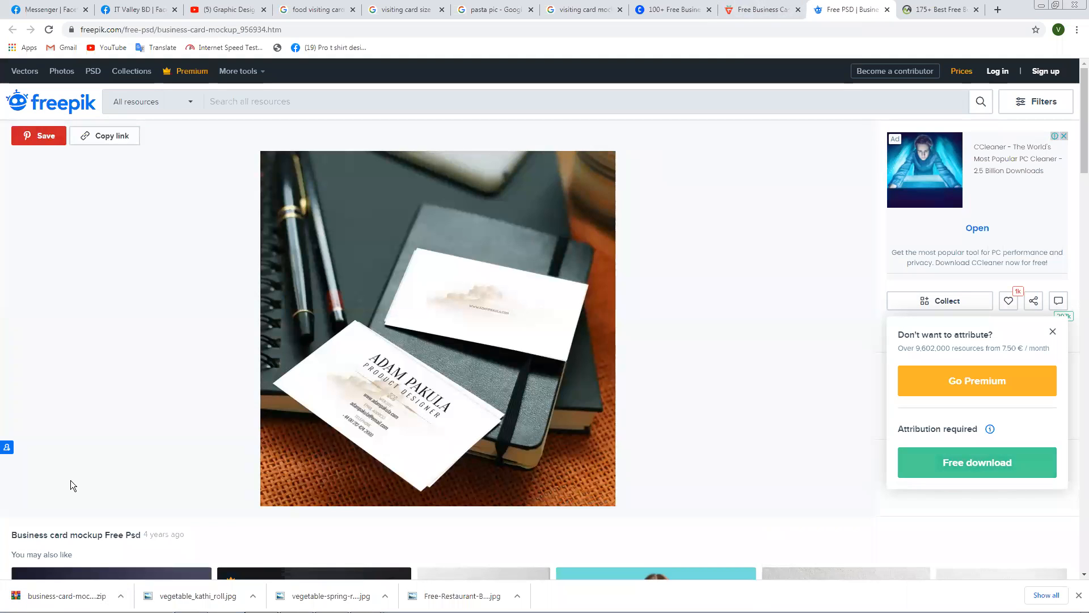
Show the downloaded business-card-mockup archive in its folder and extract it to a business-card-mockup folder in Downloads
left_click(121, 596)
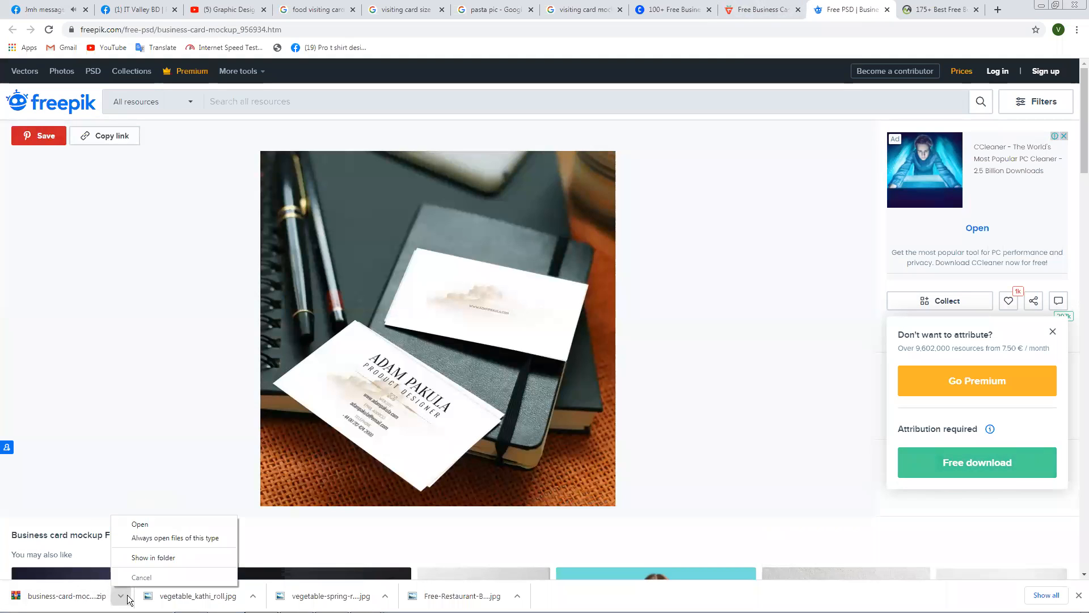
left_click(160, 561)
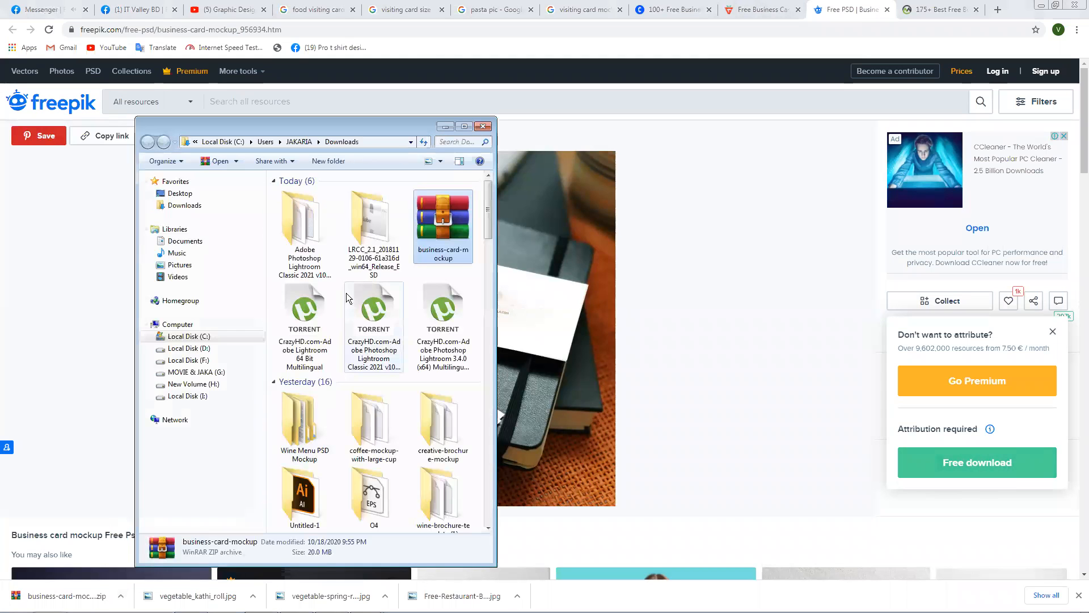
right_click(443, 224)
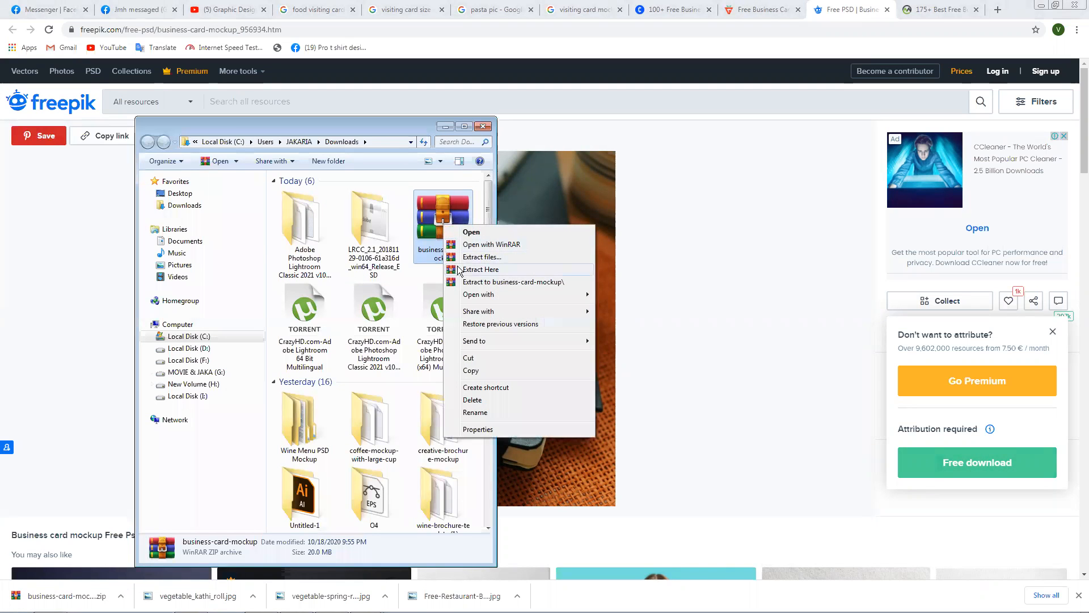
left_click(482, 257)
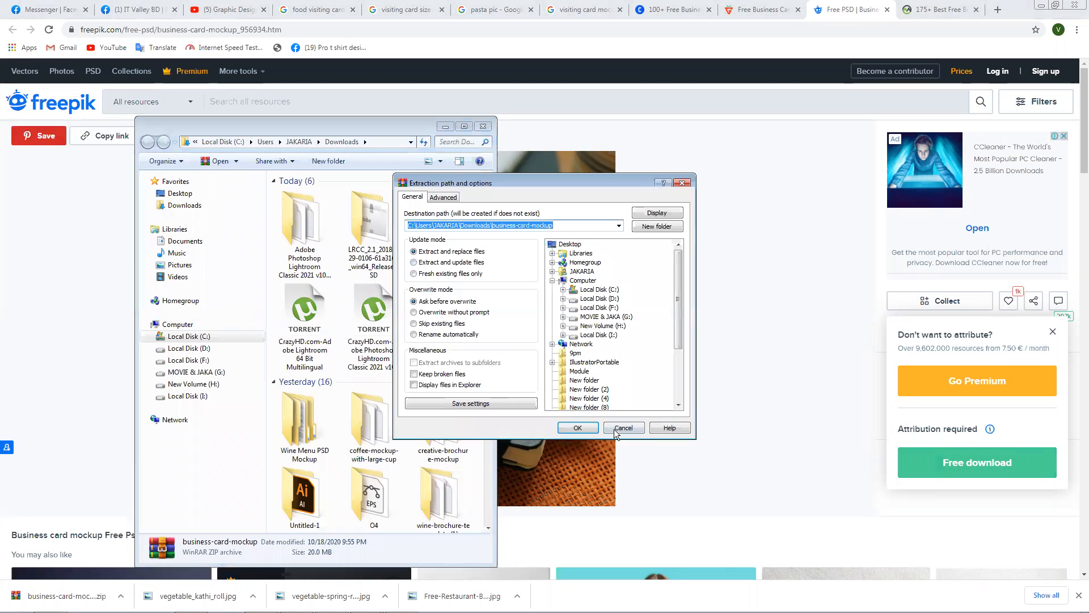
left_click(596, 430)
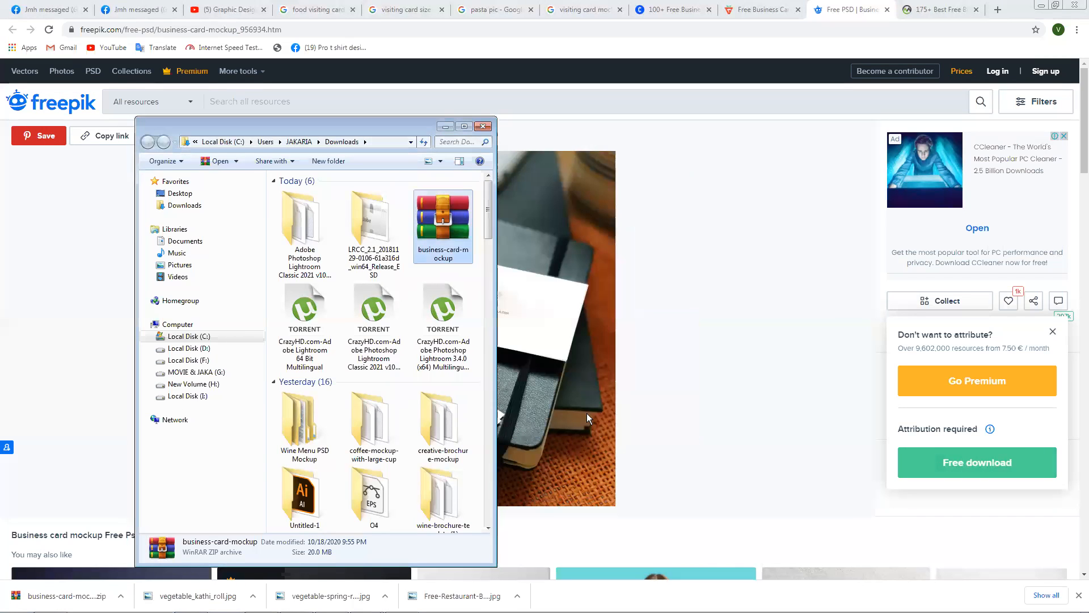
Maximize the Downloads window and open the extracted business-card-mockup folder
left_click(464, 126)
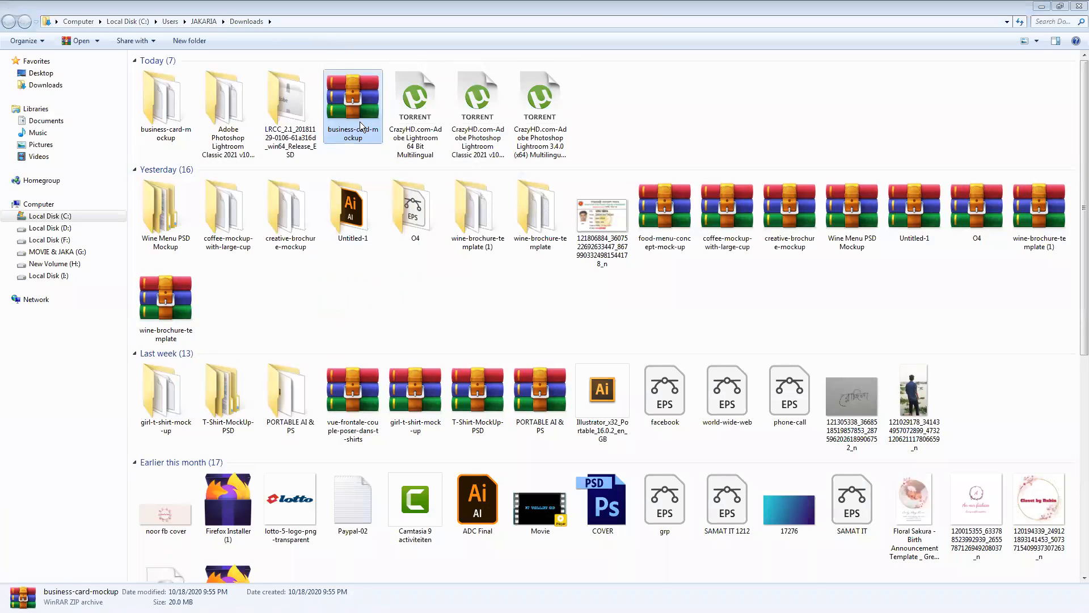
left_click(166, 136)
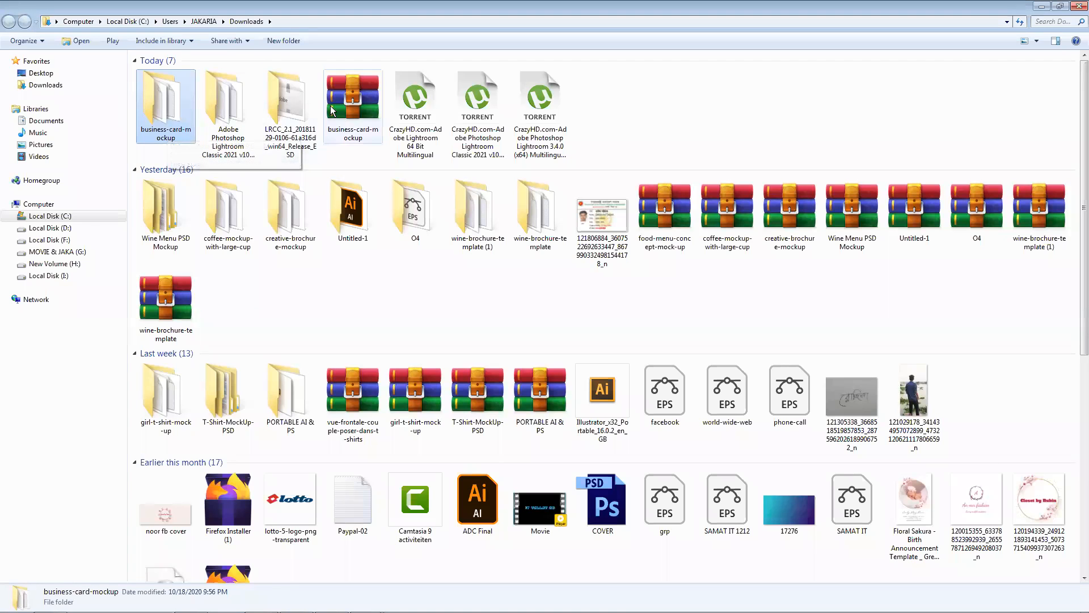
left_click(351, 105)
left_click(163, 115)
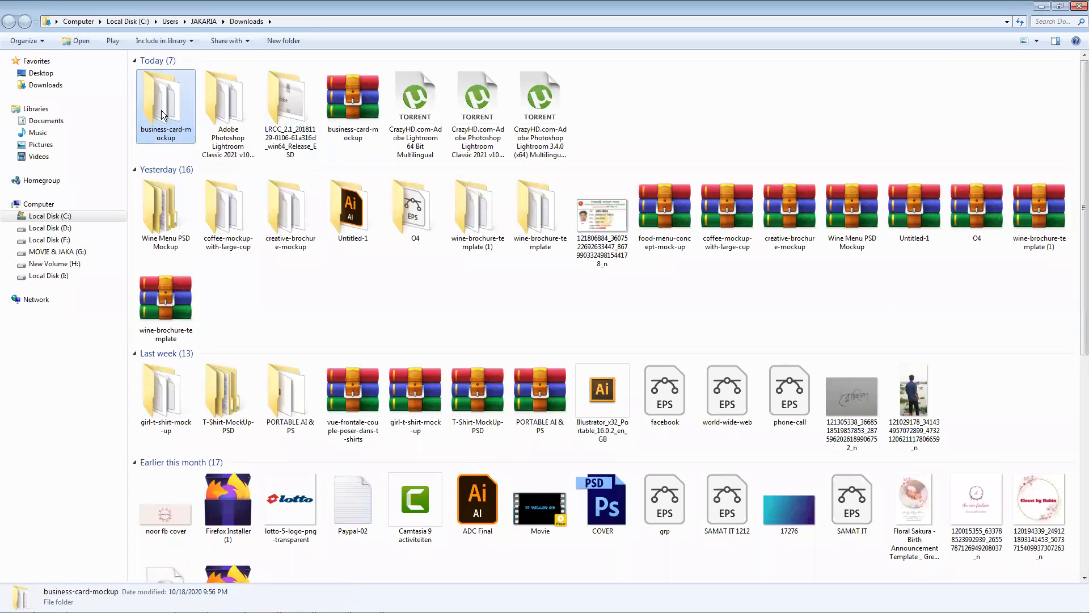
double_click(163, 115)
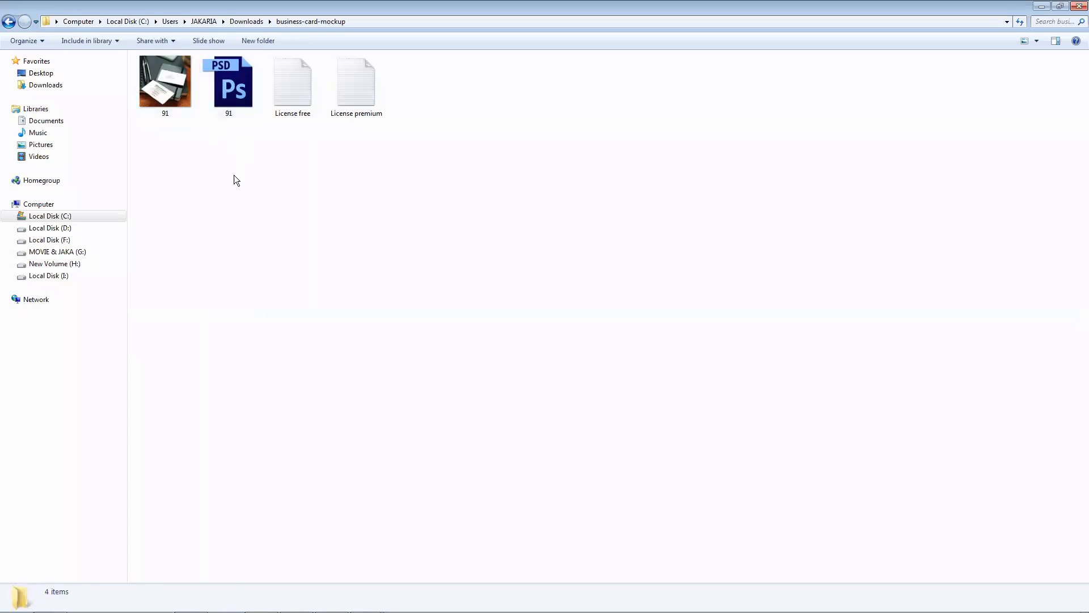
Try to open the 91 PSD file directly from the extracted folder
left_click(230, 87)
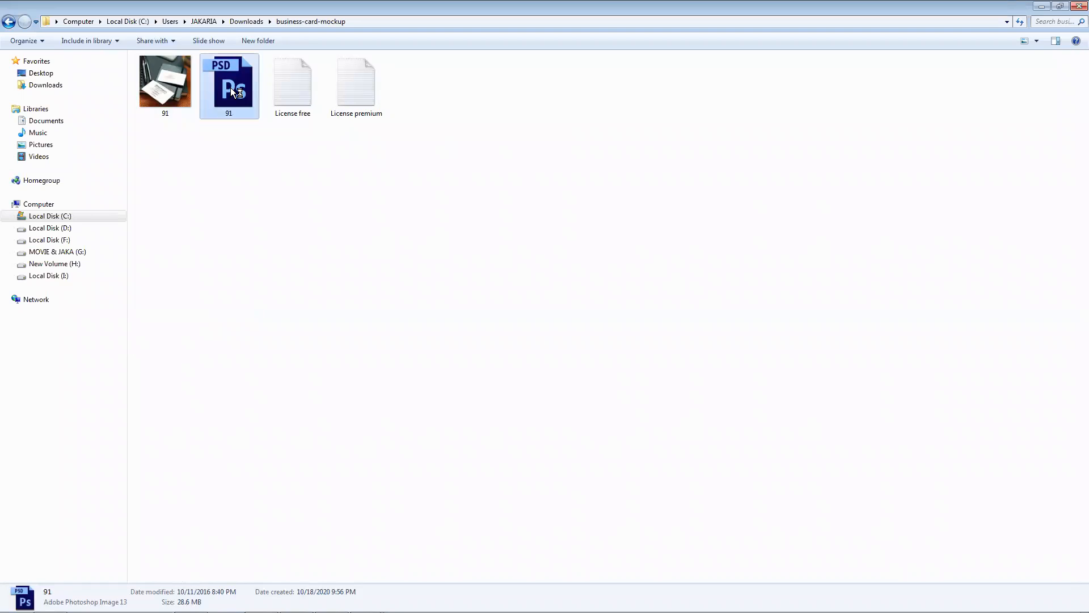
double_click(221, 101)
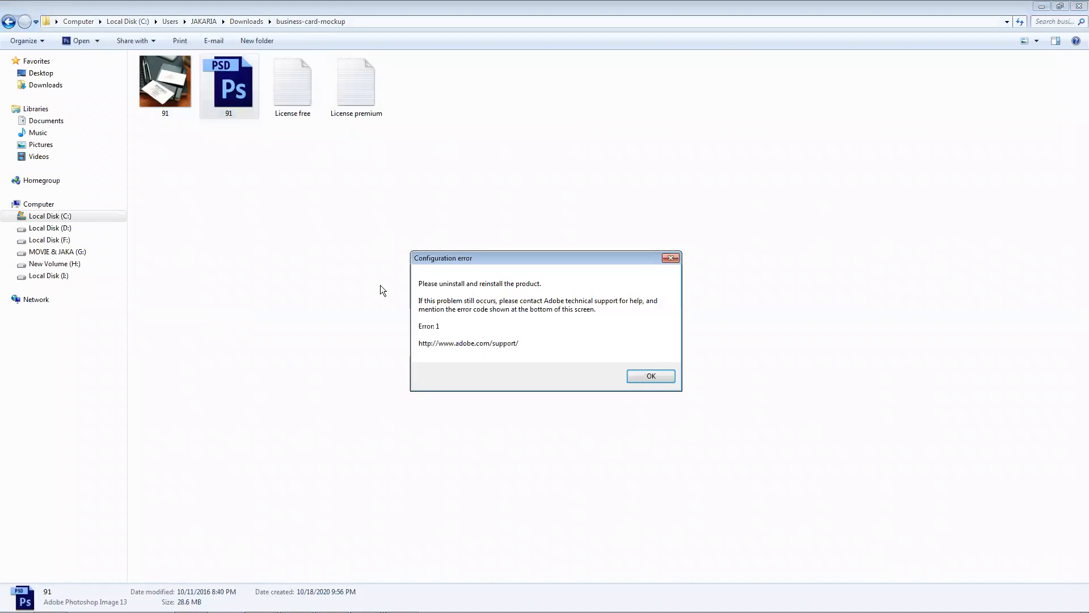
left_click(635, 380)
Switch to Photoshop, open the 91 PSD file from the folder in it, maximize the window and show the tools in two columns
left_click(217, 529)
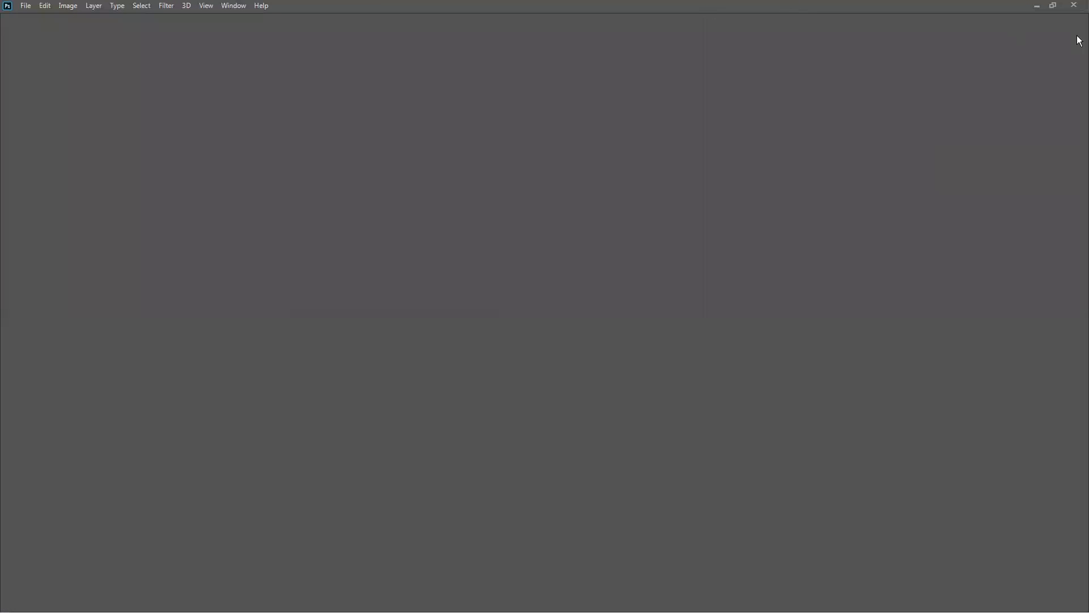
left_click(1054, 6)
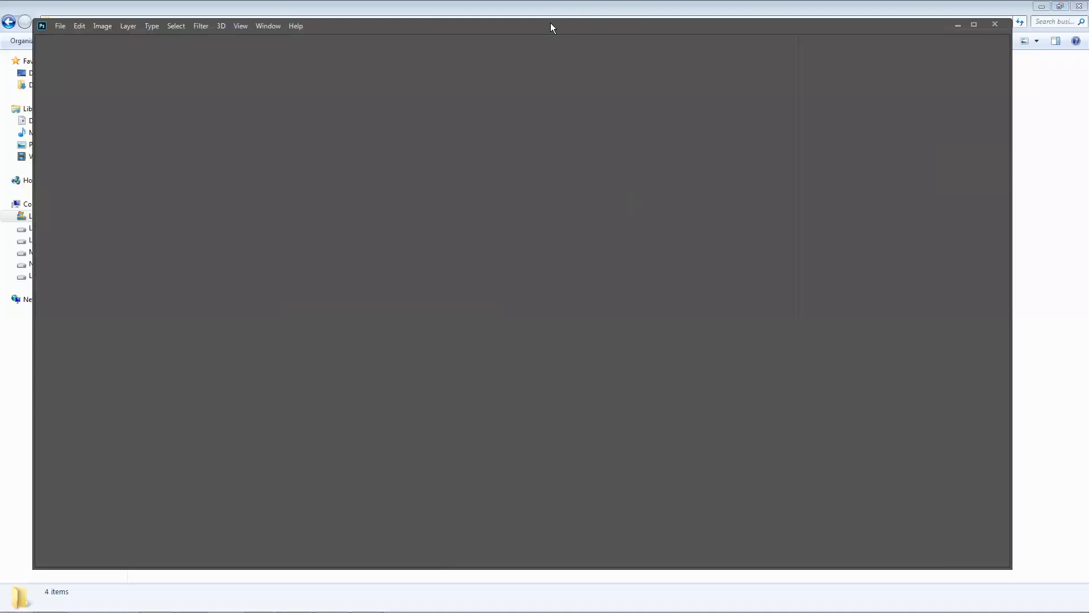
left_click_drag(550, 26, 685, 215)
left_click(221, 102)
left_click_drag(221, 101, 601, 280)
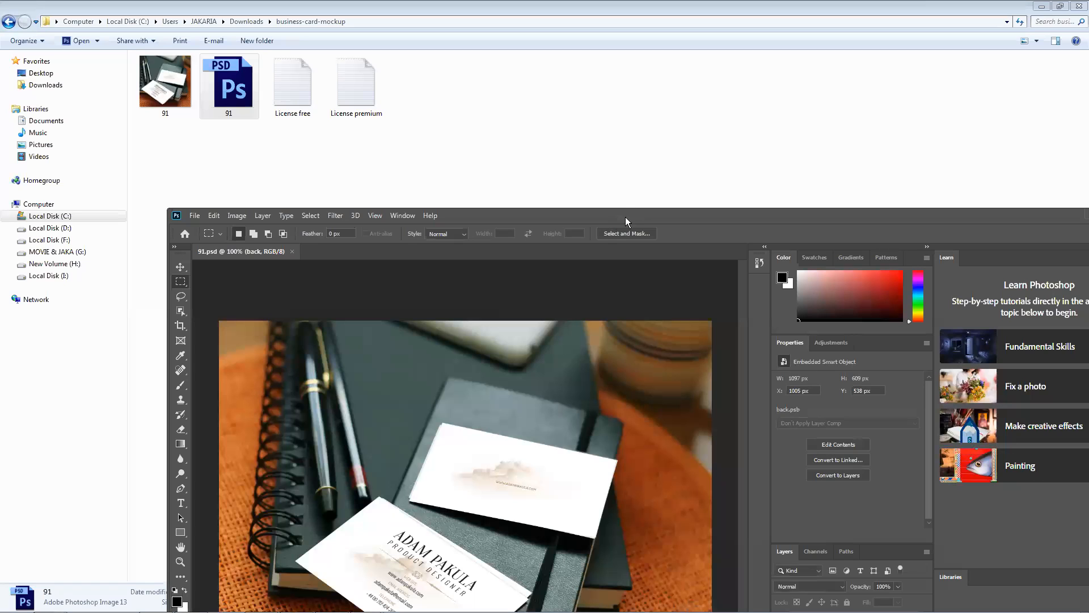
double_click(625, 217)
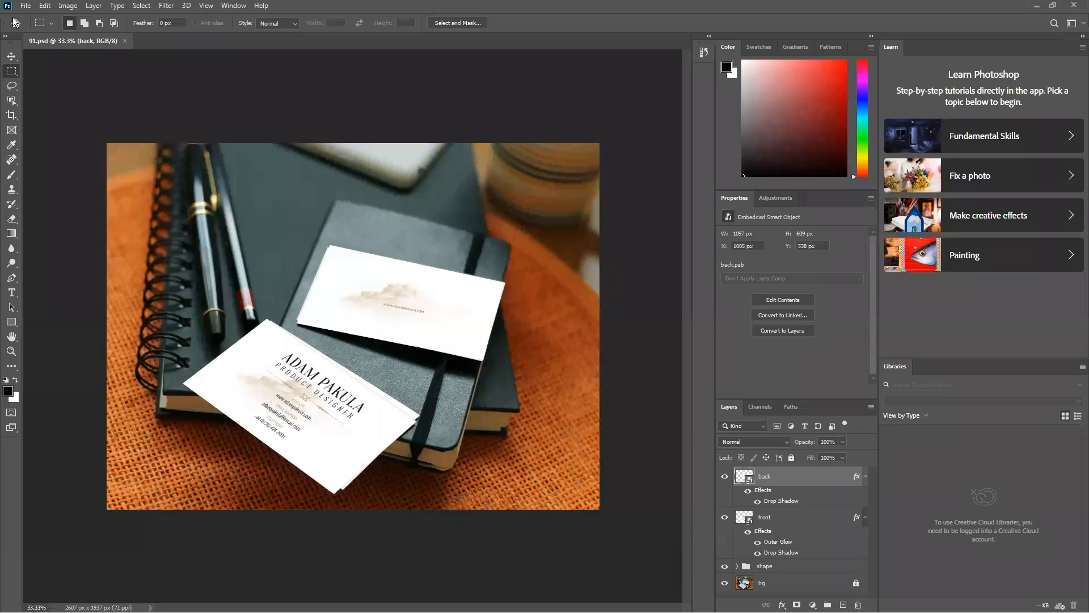
left_click(5, 36)
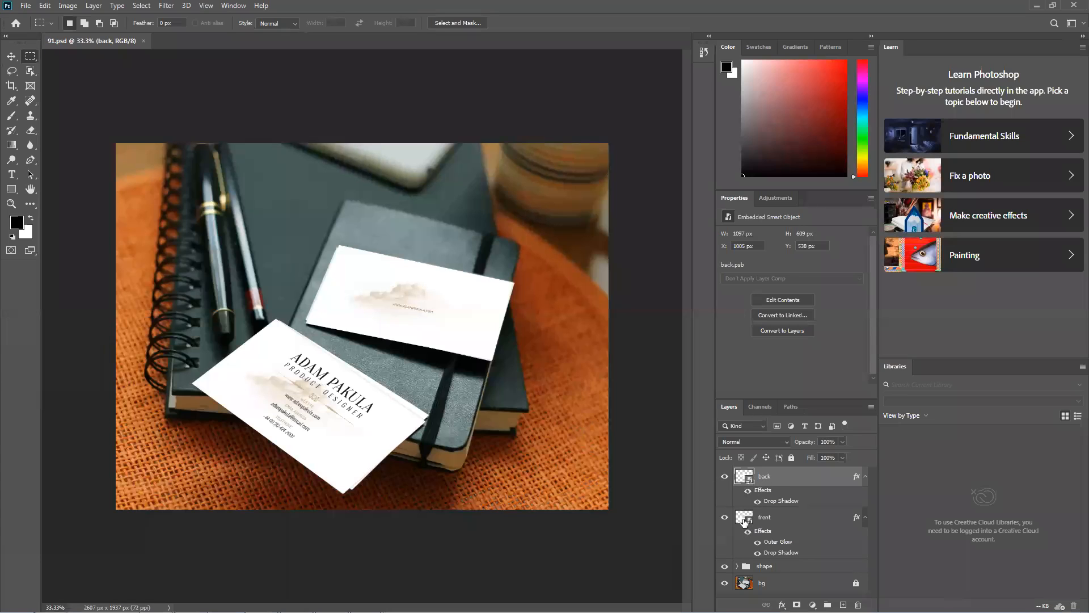
Open the contents of the back layer's smart object and compare back.psb with the 91.psd mockup
double_click(741, 480)
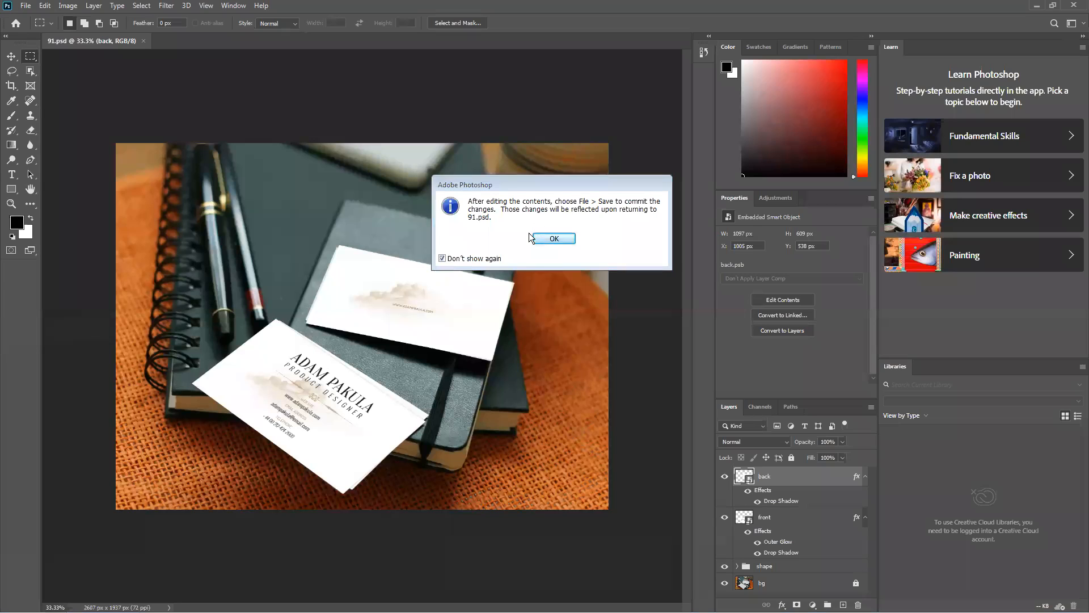
left_click(556, 239)
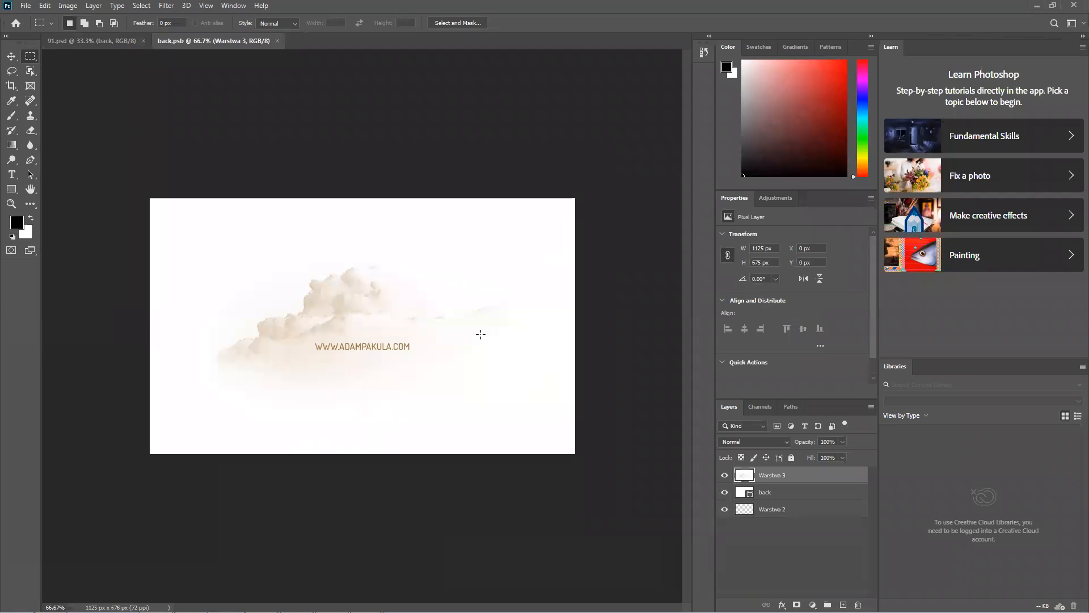
left_click(127, 42)
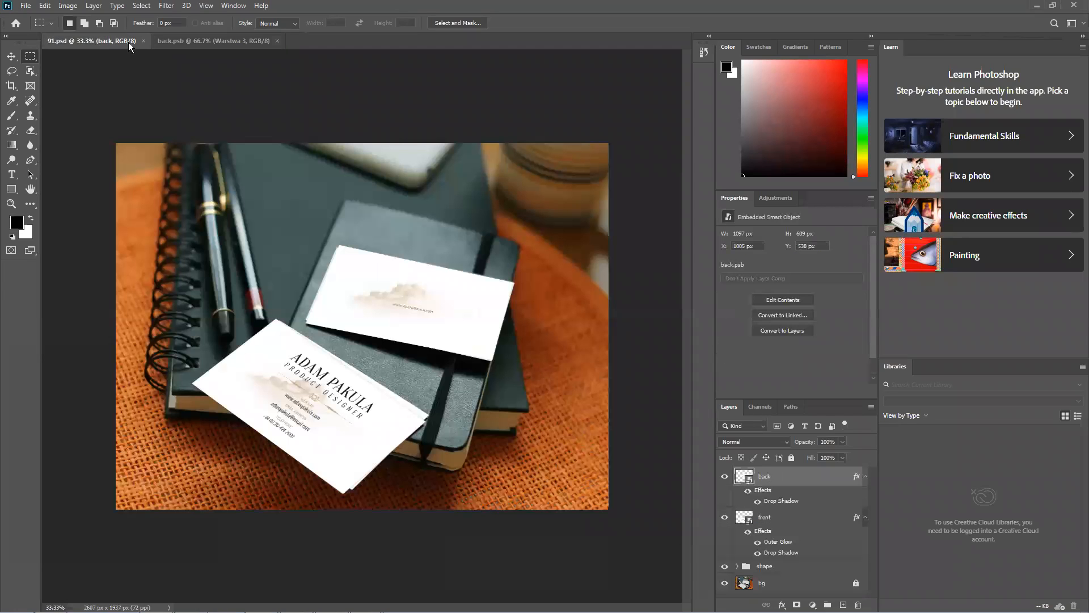
left_click(231, 41)
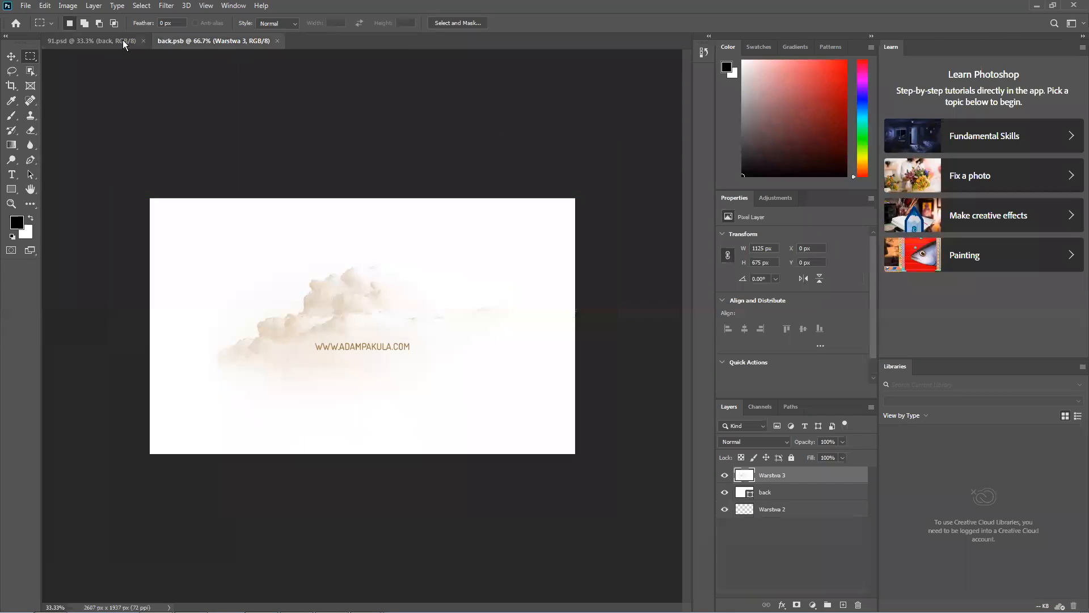
left_click(98, 37)
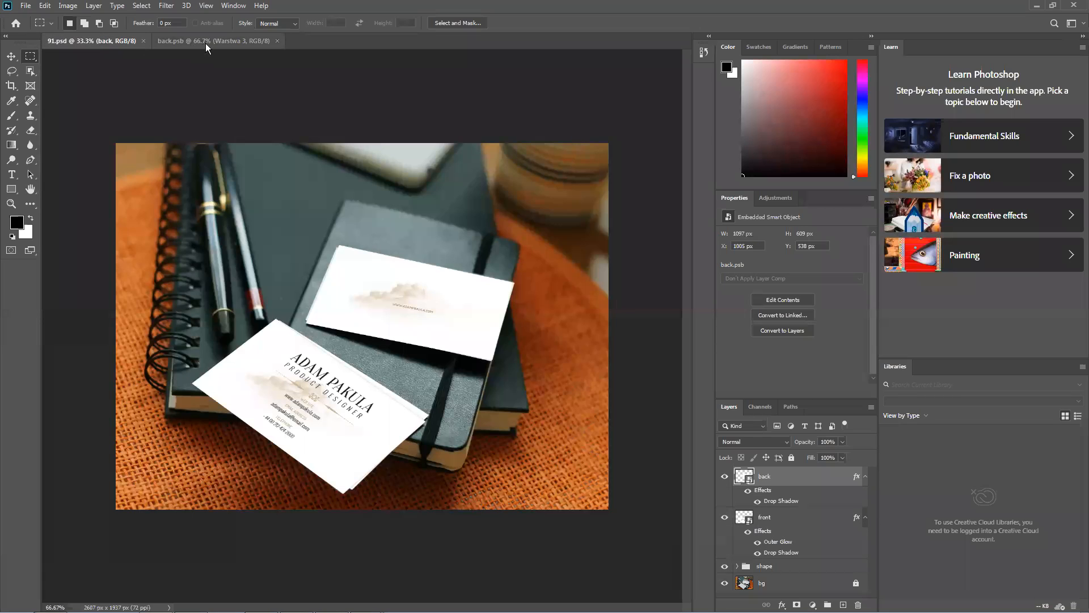
left_click(206, 43)
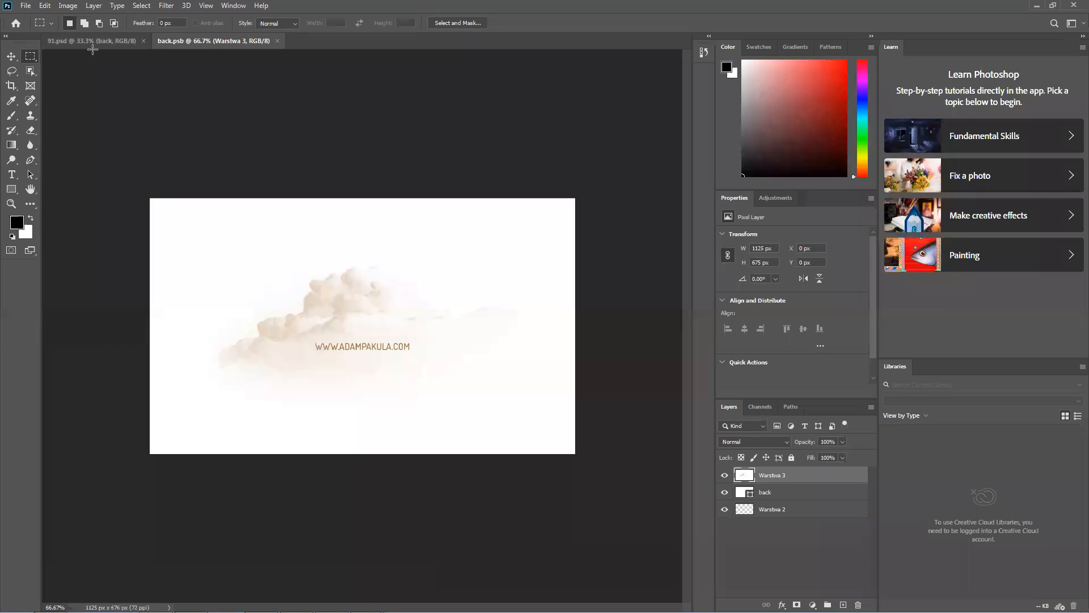
left_click(116, 43)
left_click(193, 42)
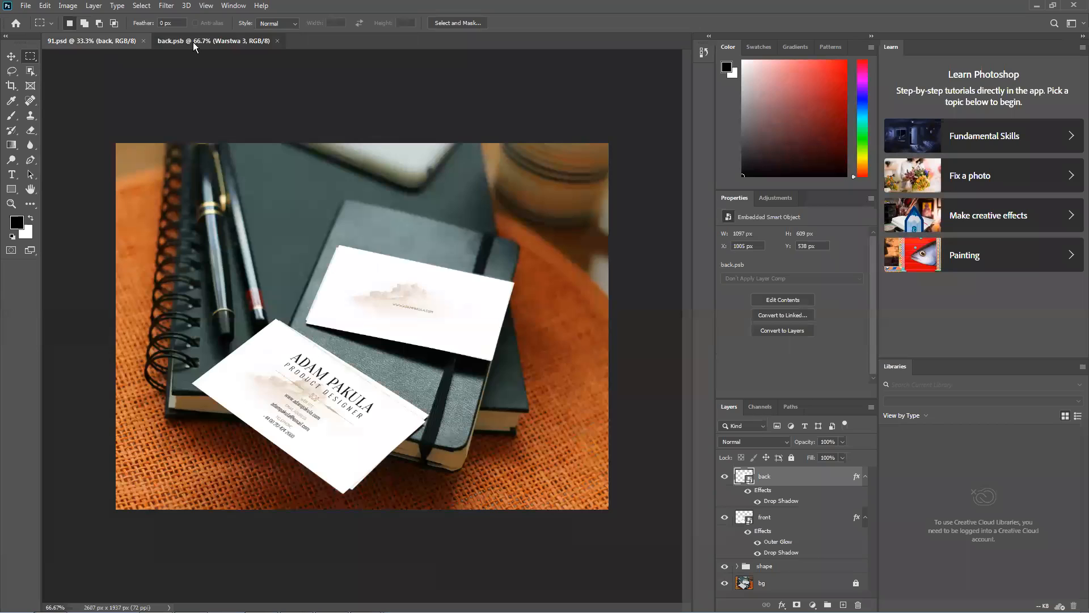
left_click(118, 40)
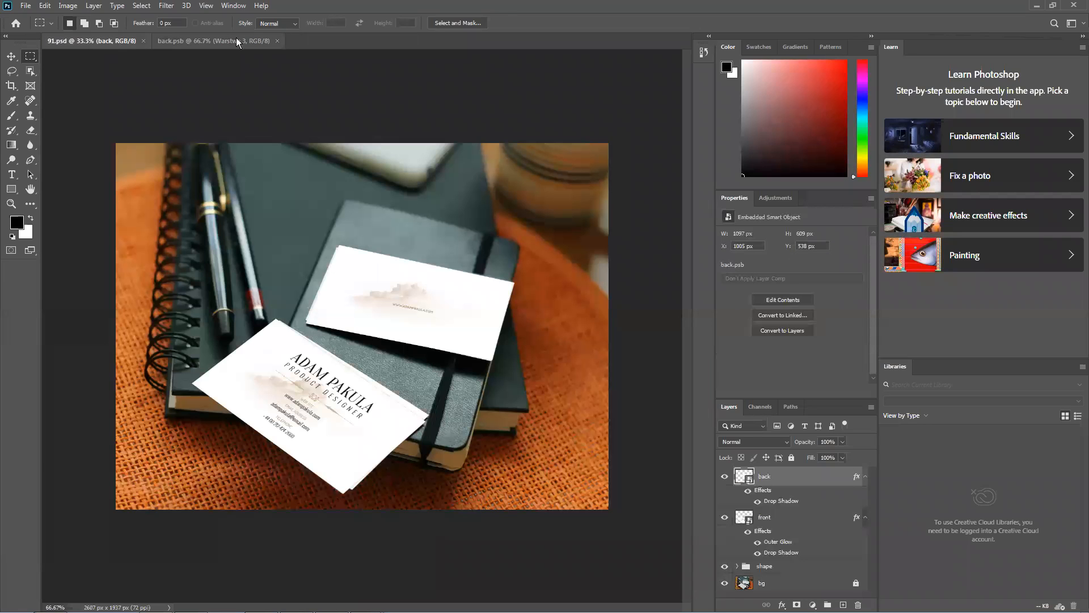
Reopen the contents of the back layer's smart object and place the fvc image from the desktop into back.psb
left_click(277, 41)
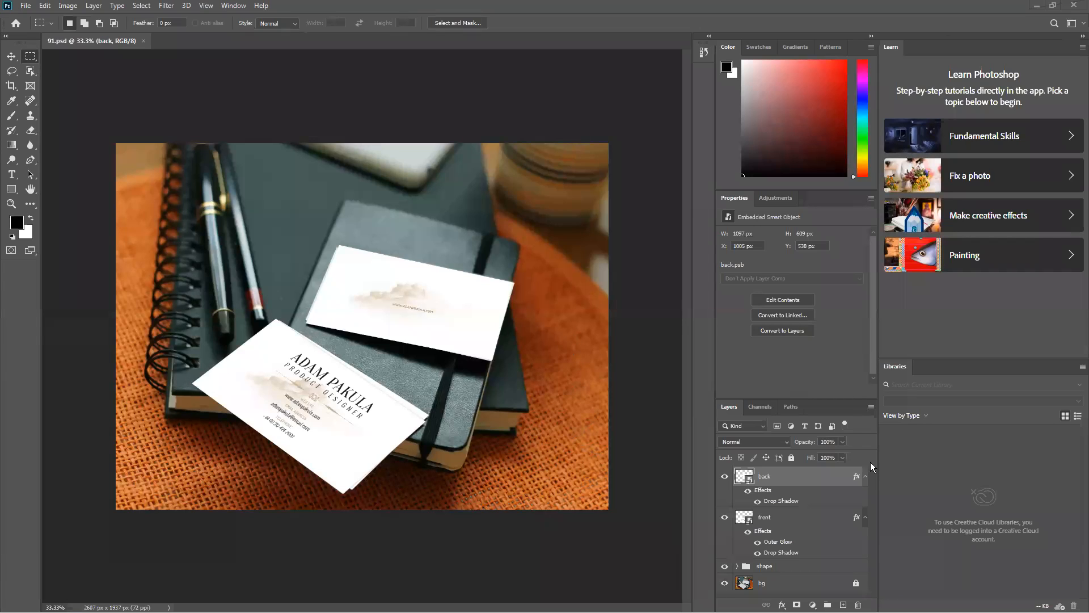
double_click(745, 476)
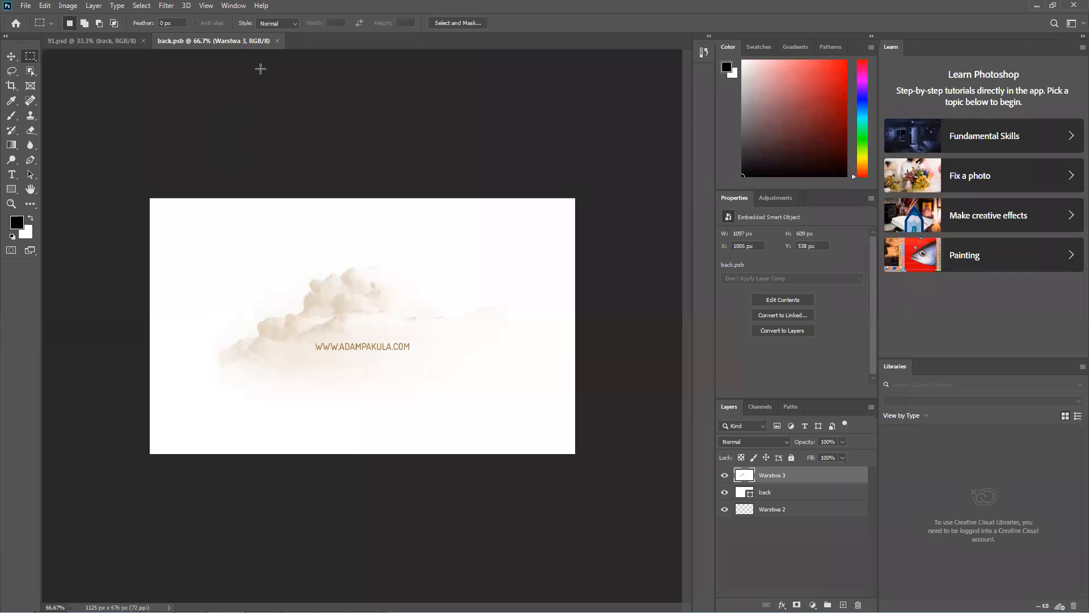
double_click(316, 6)
left_click(1039, 5)
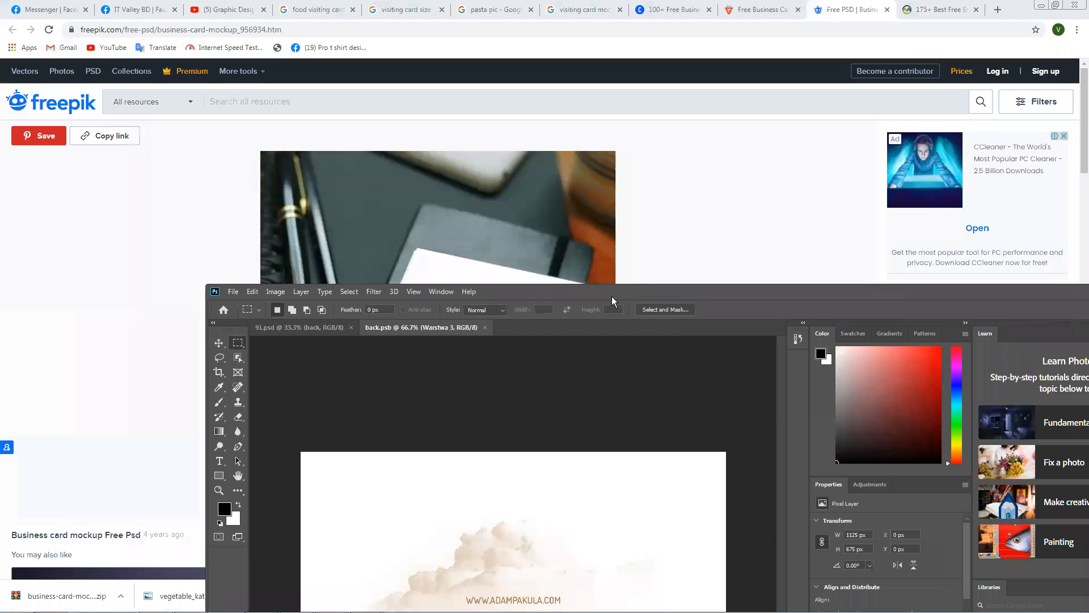
left_click(1042, 10)
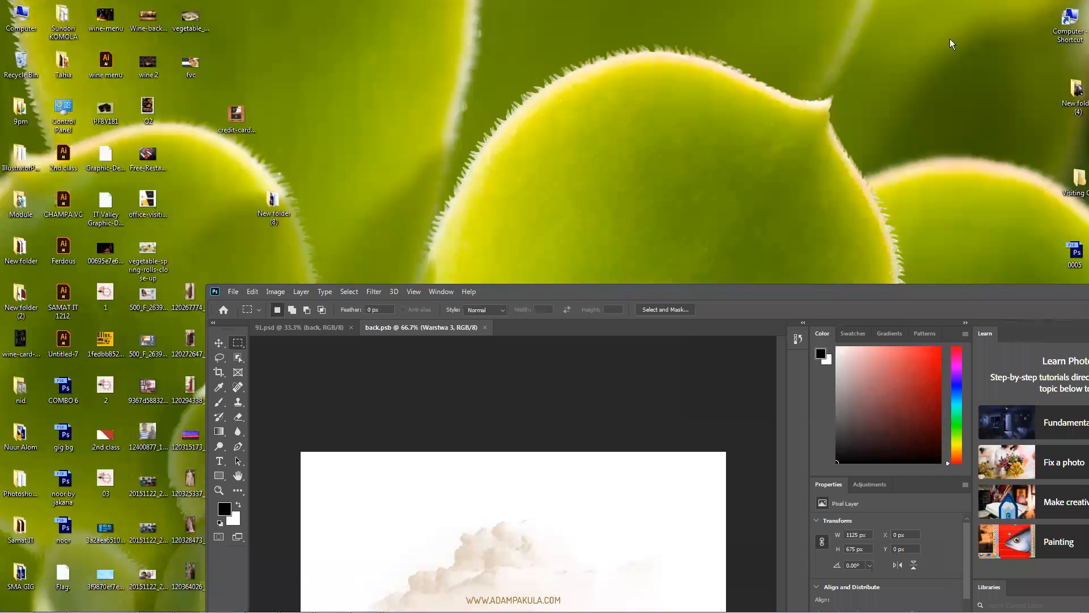
left_click_drag(190, 64, 448, 462)
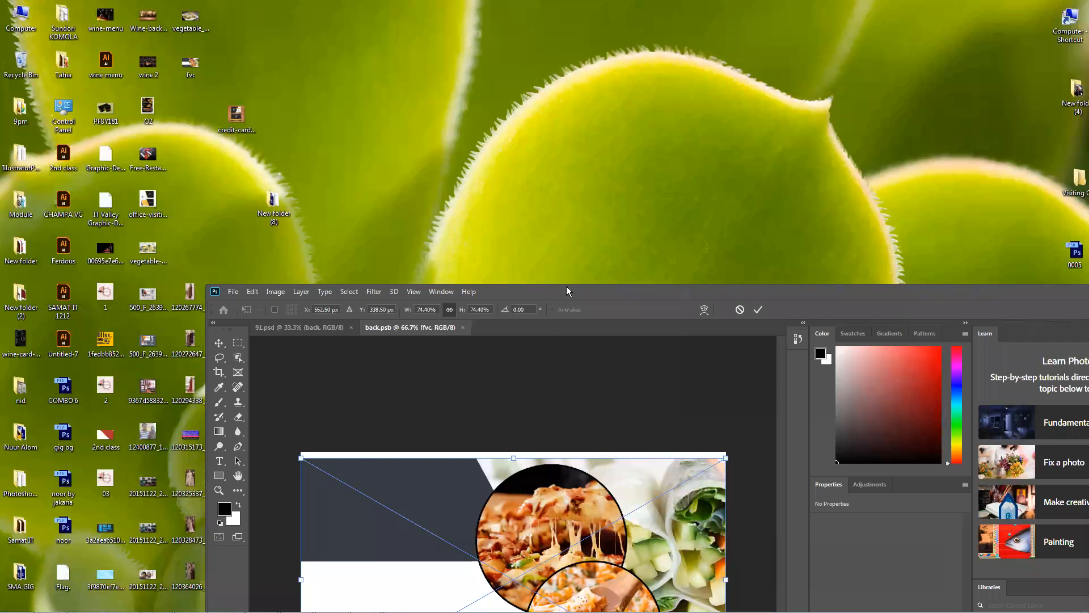
Enlarge the placed fvc image to about 78.84%, position it to cover the card, save back.psb and return to 91.psd
double_click(566, 286)
left_click_drag(575, 447, 587, 455)
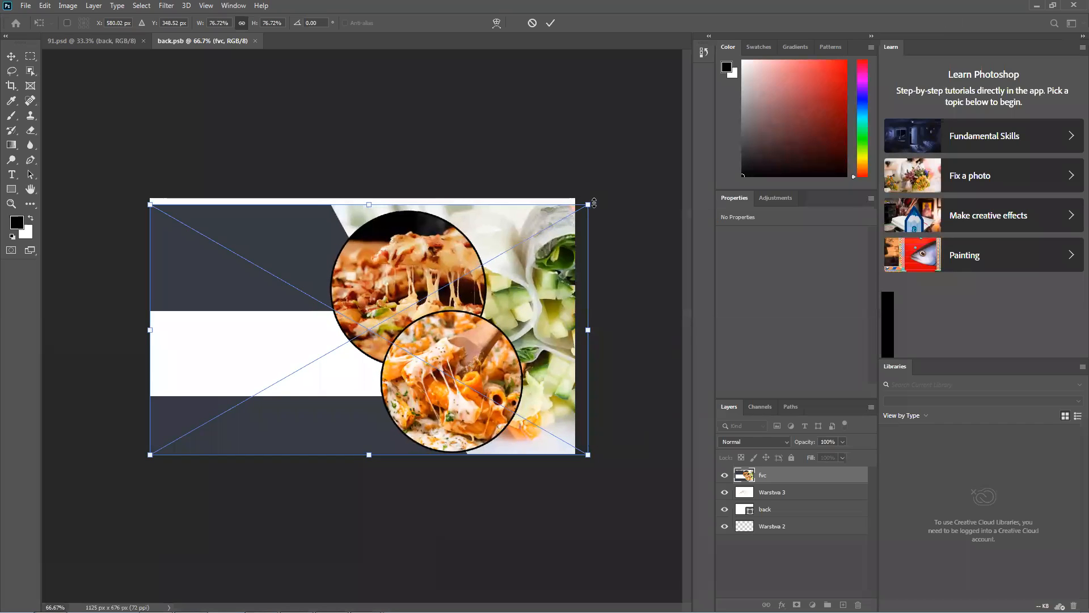
left_click_drag(590, 202, 603, 192)
left_click_drag(548, 230, 524, 229)
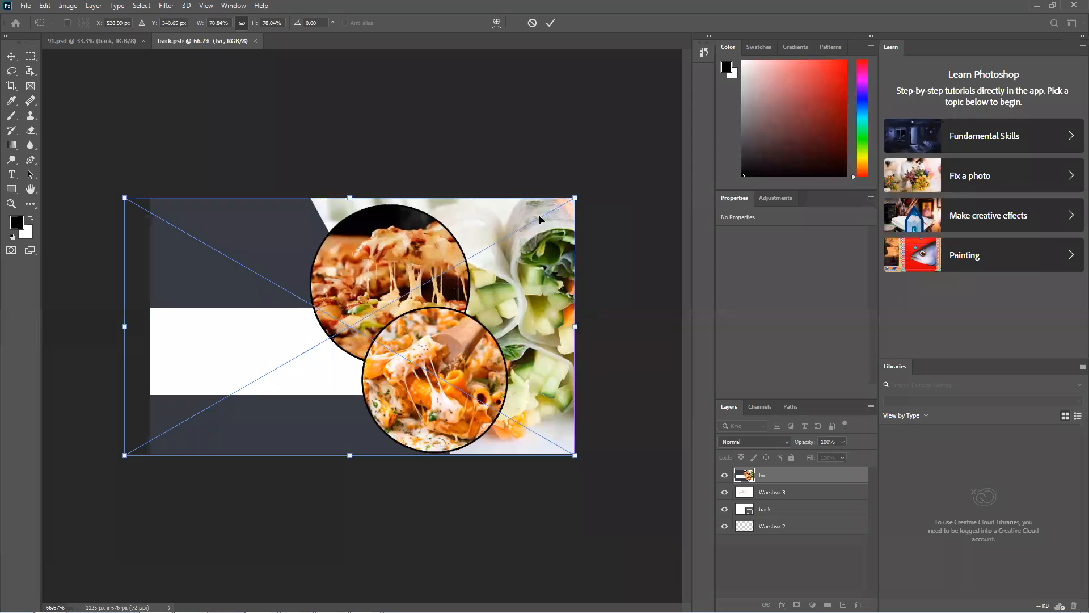
left_click(549, 23)
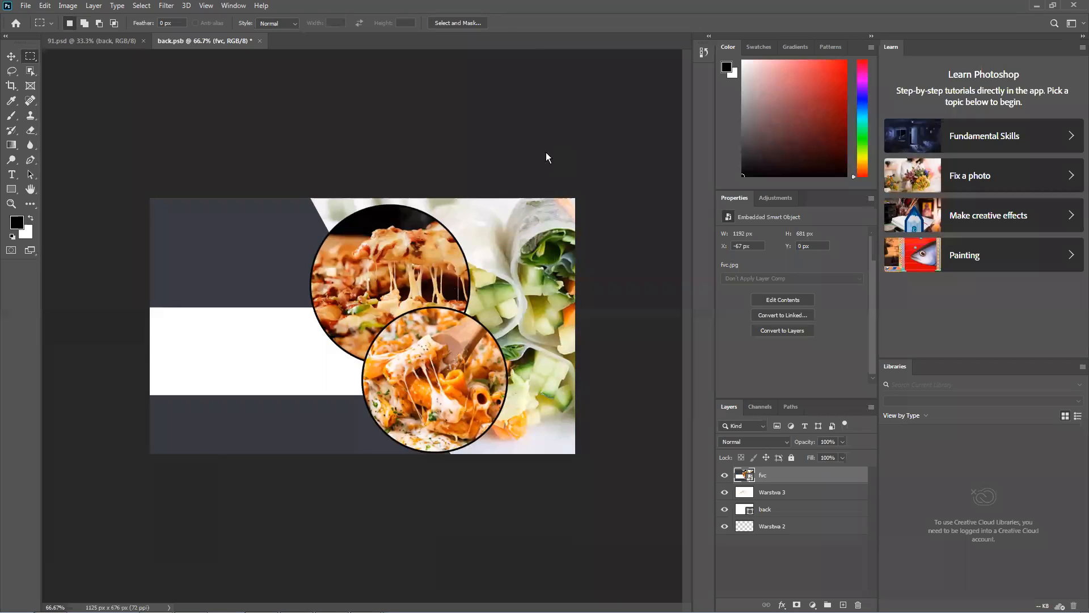
key("ctrl+s")
left_click(112, 44)
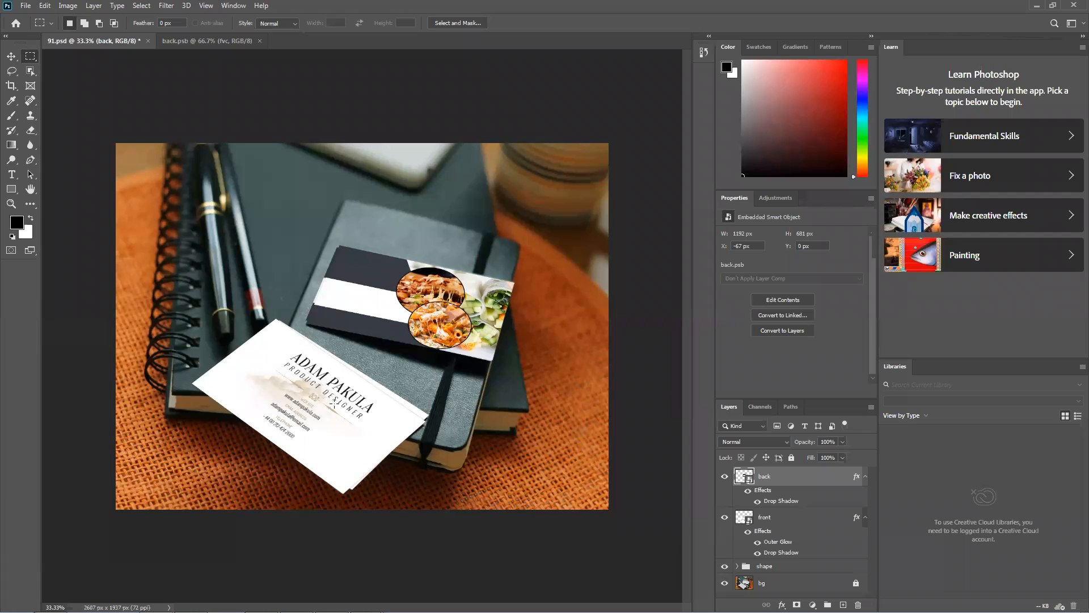
Open the contents of the front layer's smart object and place the fvc image from the desktop into it
left_click(770, 519)
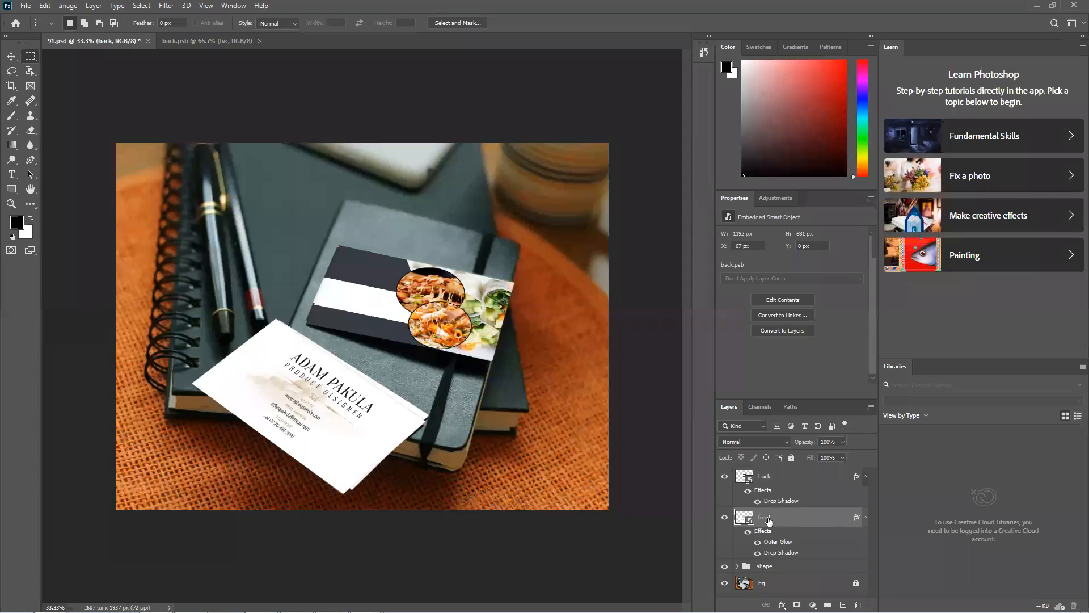
double_click(745, 518)
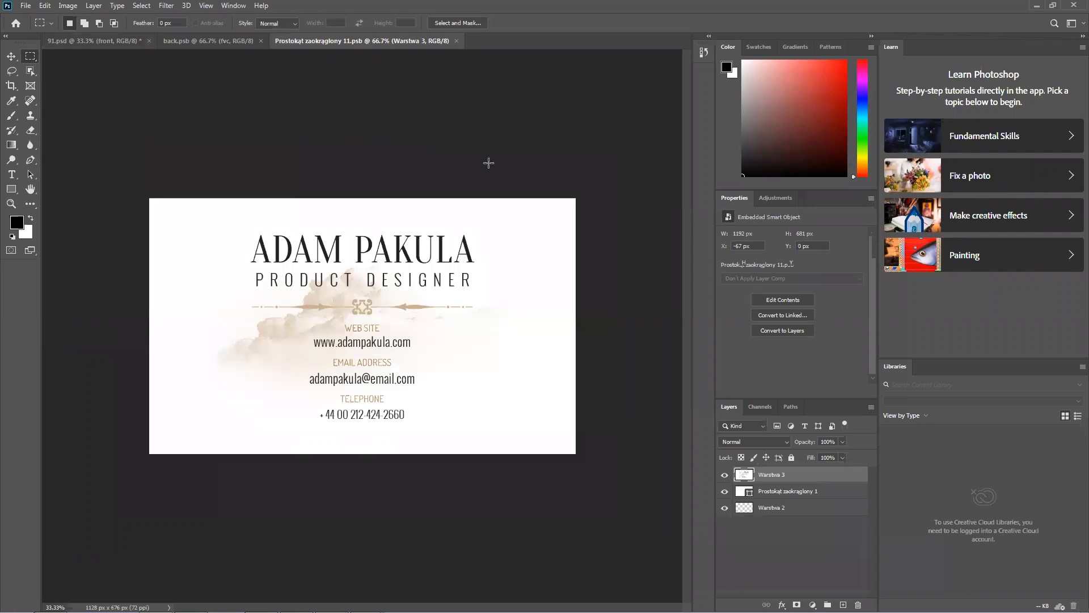
double_click(621, 5)
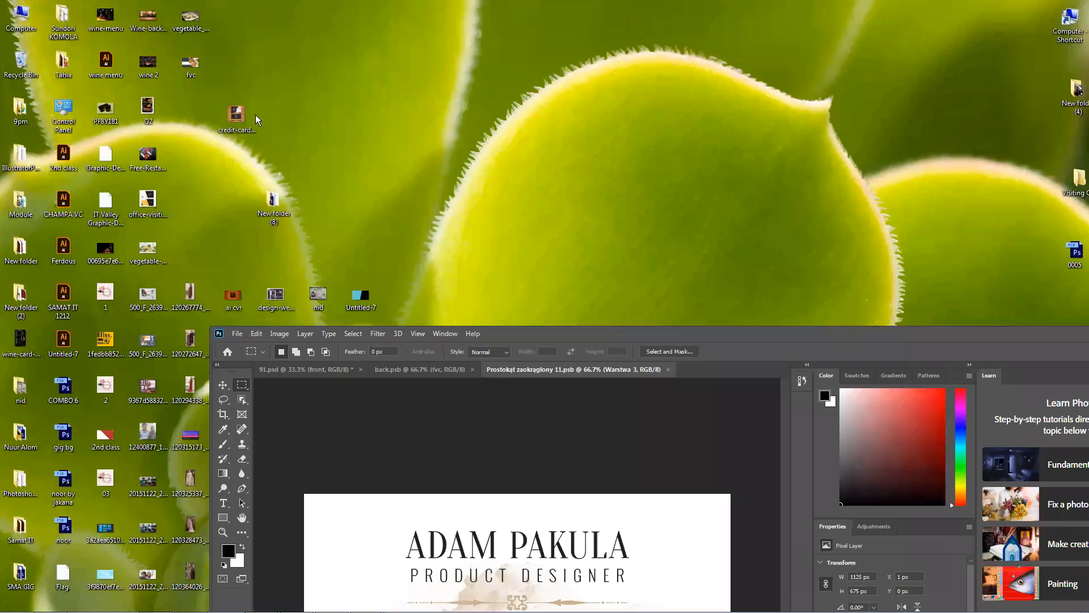
left_click_drag(200, 72, 476, 490)
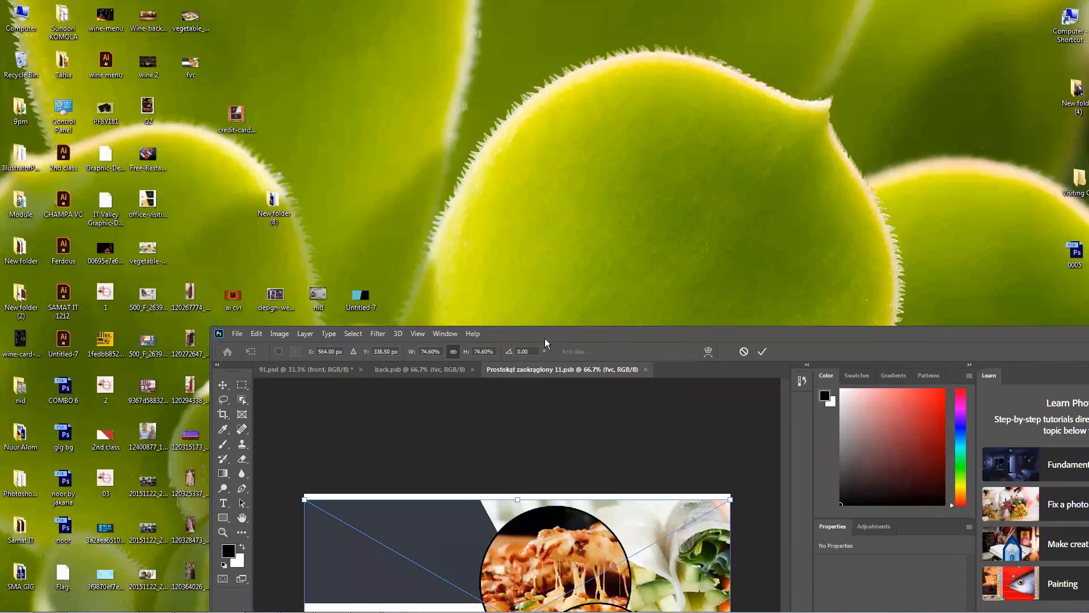
double_click(545, 337)
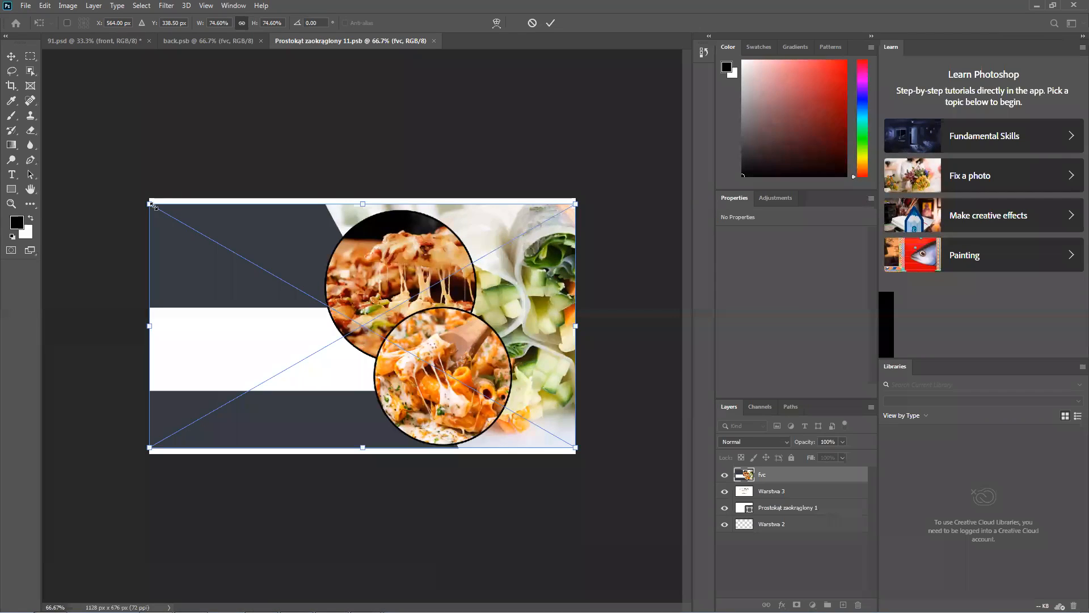
Stretch the placed fvc image to about 1128 by 677 px to cover the card, save the smart object and return to 91.psd
left_click_drag(152, 205, 151, 197)
key("Return")
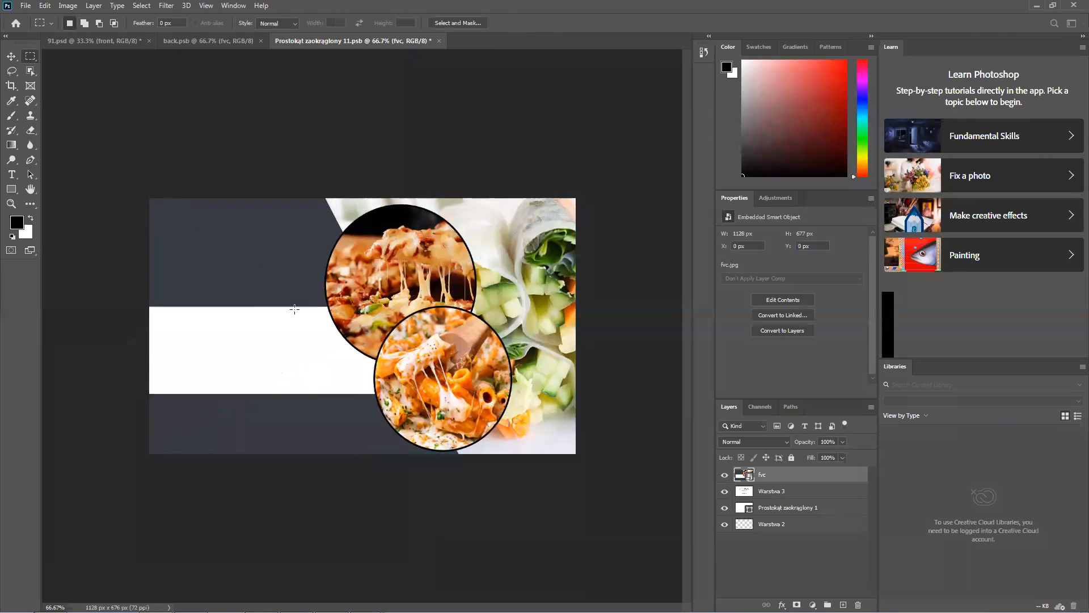
key("ctrl+s")
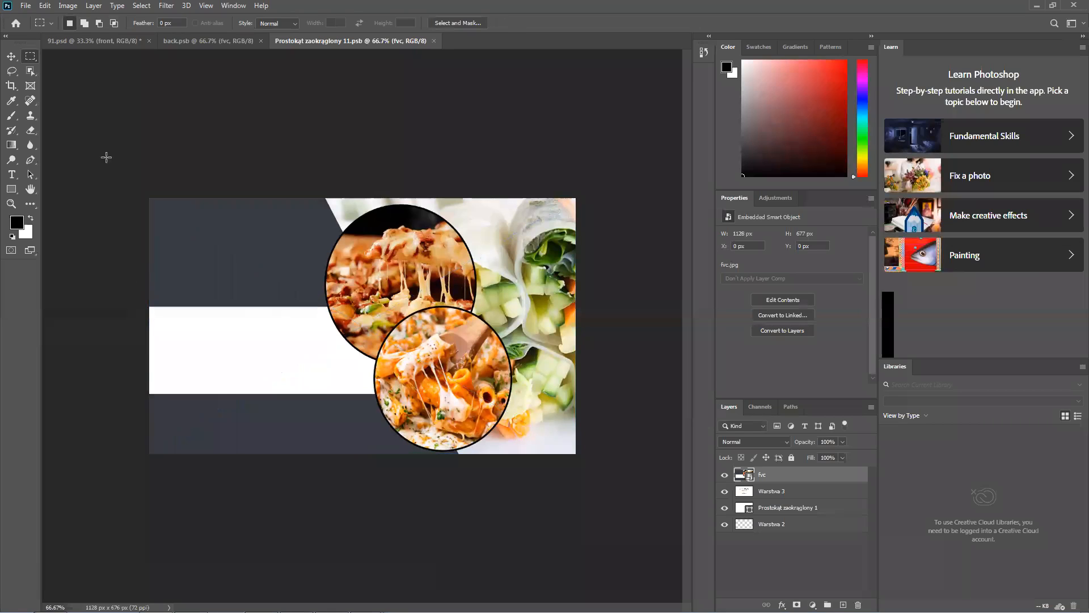
left_click(80, 41)
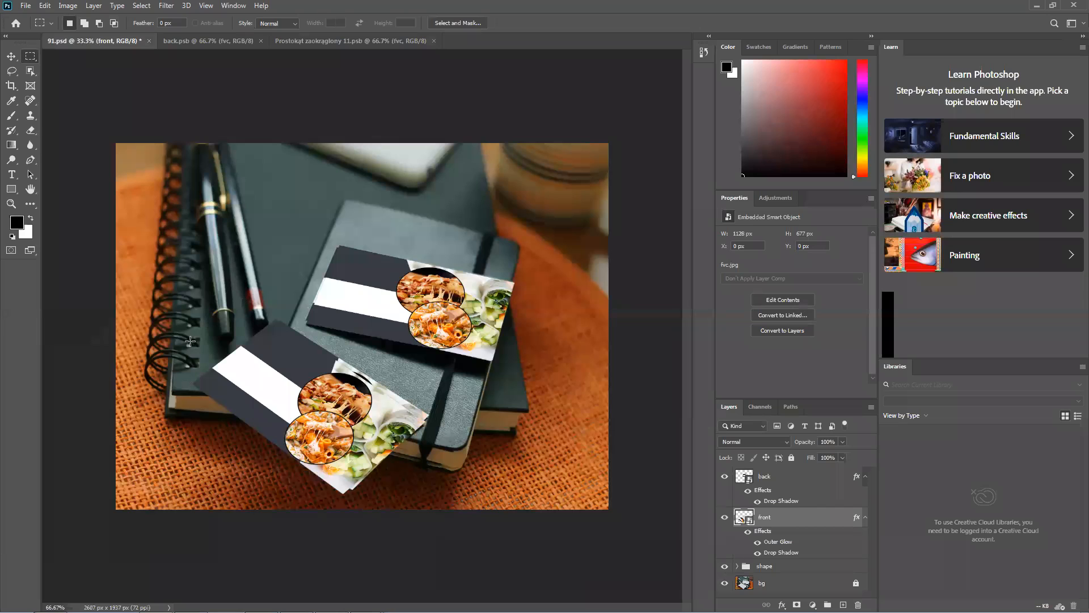
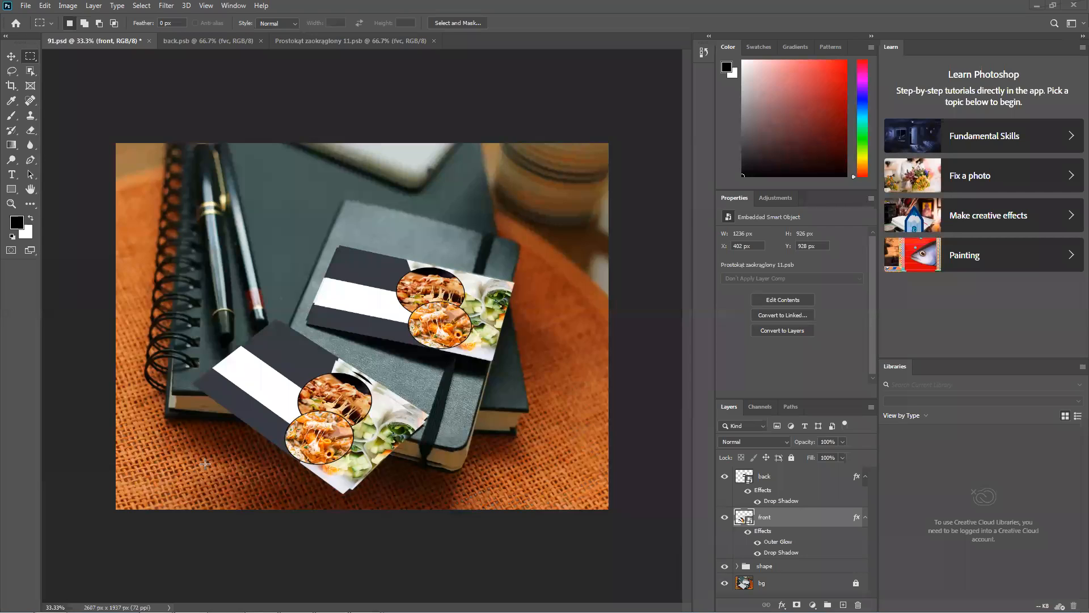
Close 91.psd without saving its changes, and close both smart object documents
left_click(149, 41)
left_click(553, 228)
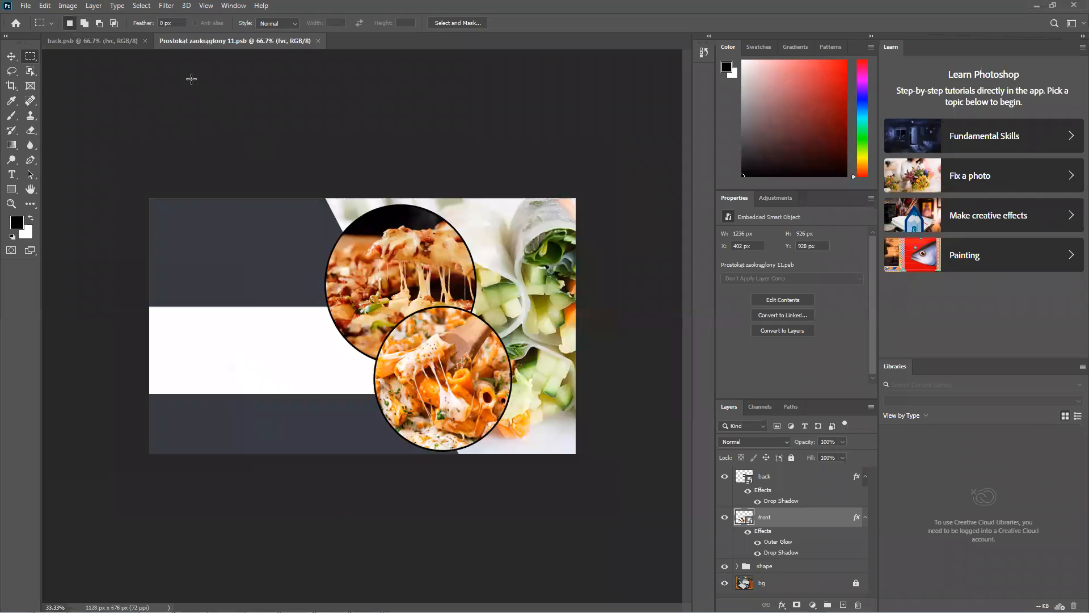
left_click(149, 41)
left_click(206, 40)
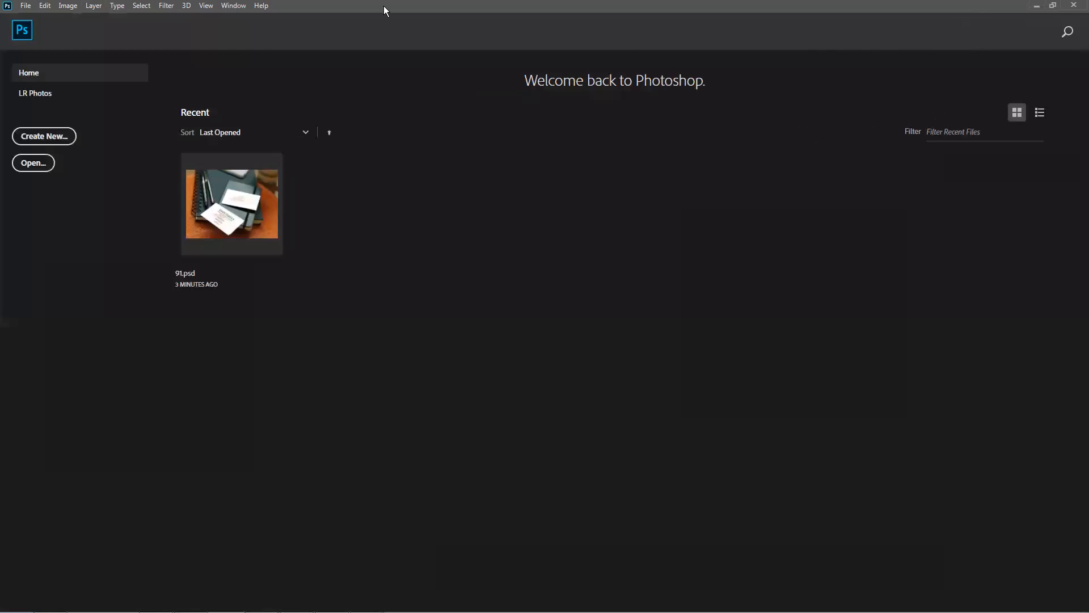
Reopen 91.psd from the recent files and maximize the Photoshop window
left_click_drag(384, 6, 386, 400)
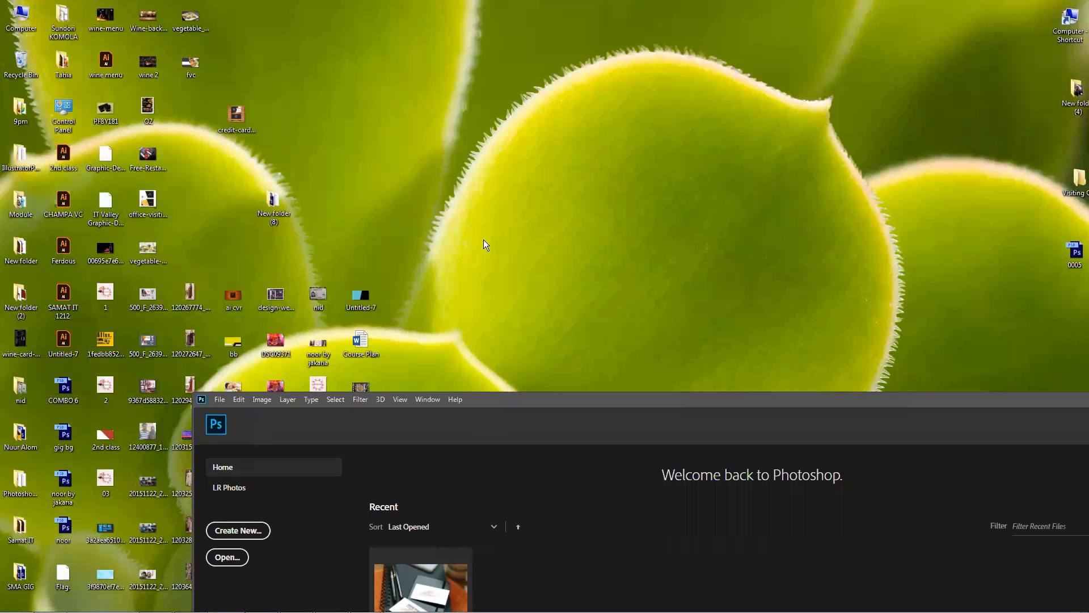
left_click_drag(518, 406, 498, 190)
left_click(424, 368)
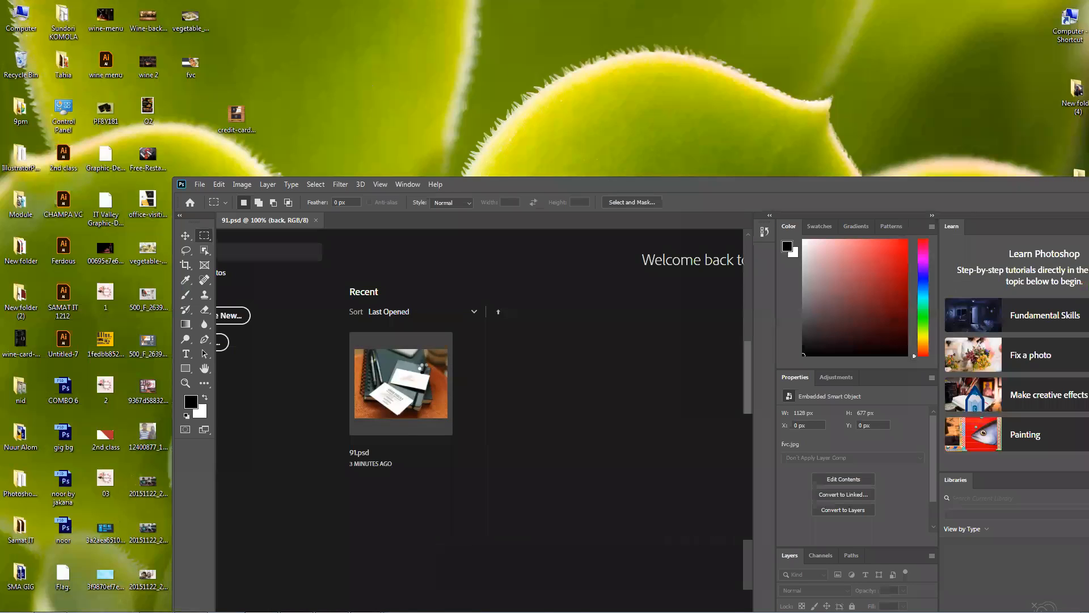
double_click(559, 185)
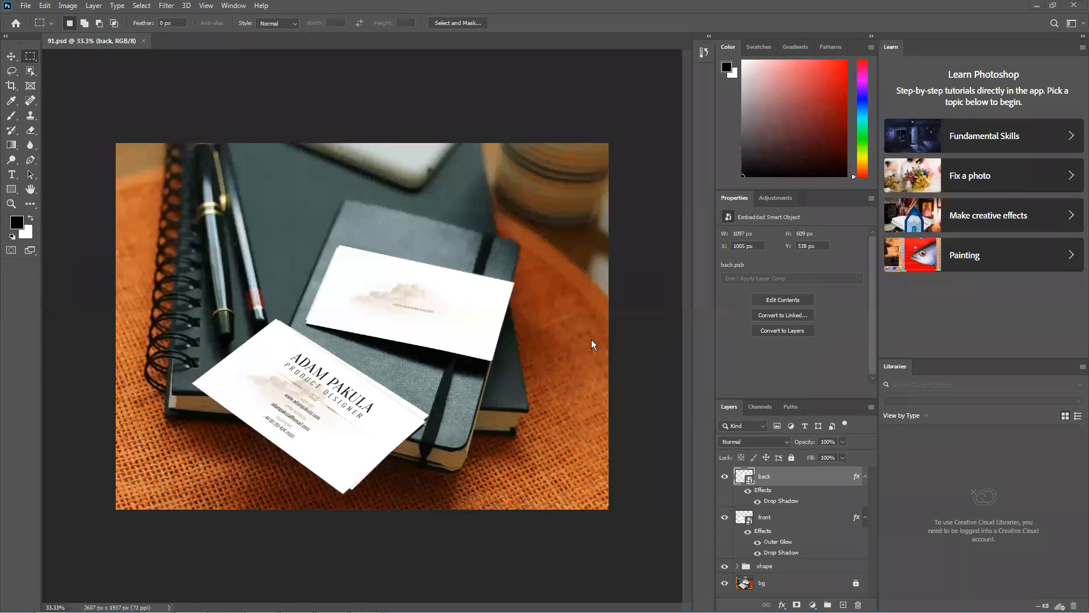
Open the contents of the back layer's smart object in 91.psd and place the desktop's fvc image into it
double_click(744, 479)
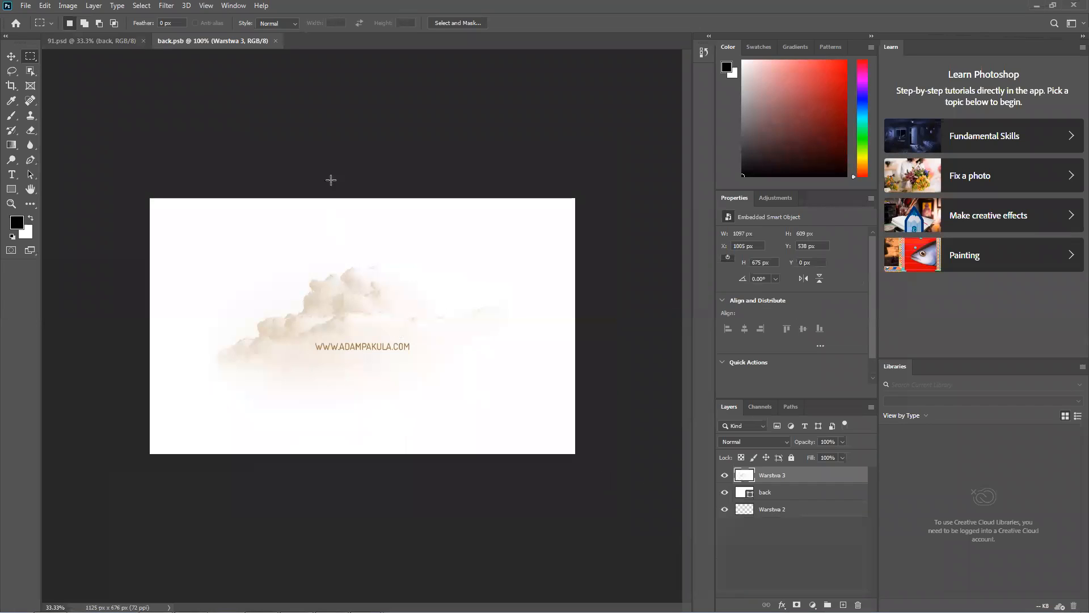
left_click(105, 42)
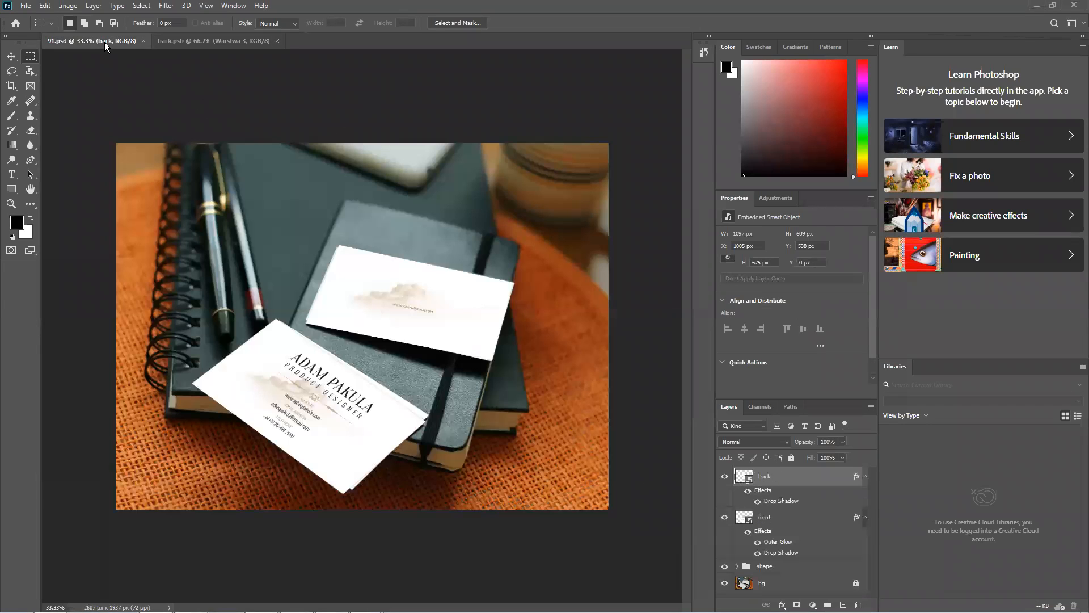
left_click(188, 45)
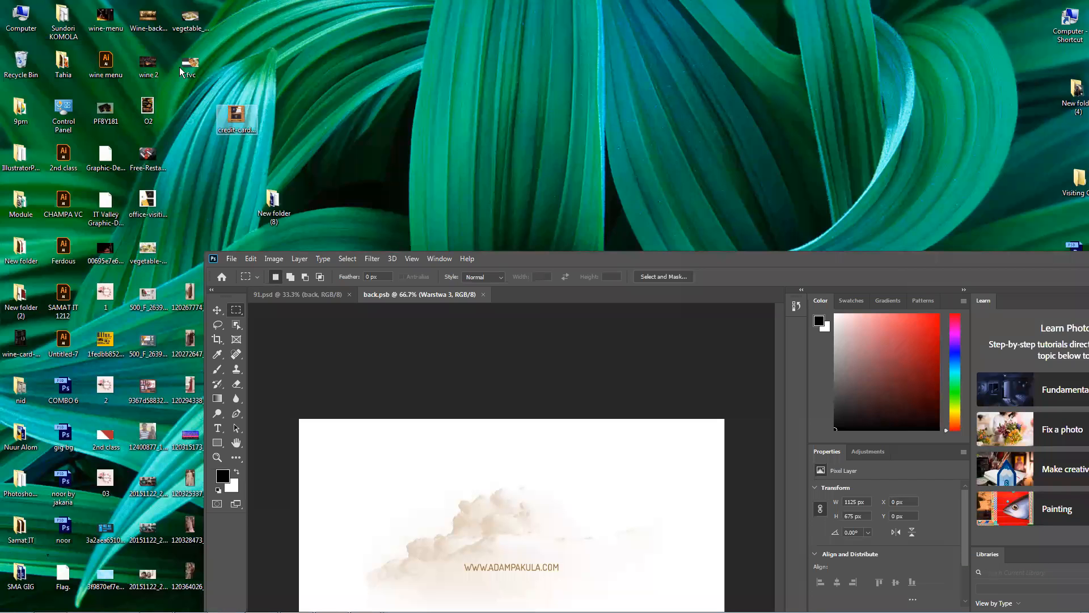
left_click_drag(180, 67, 471, 502)
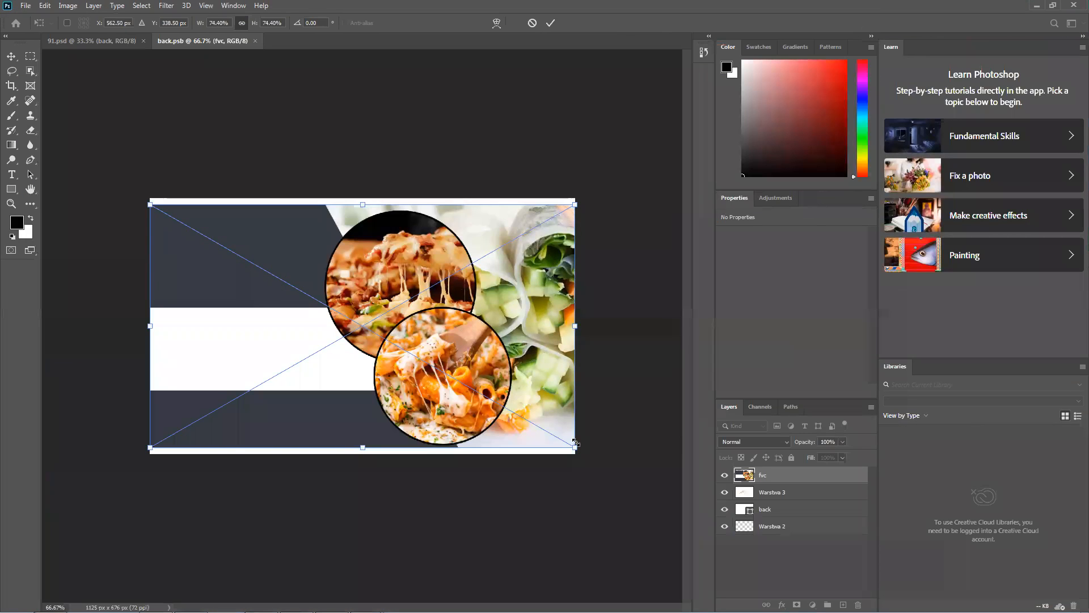
Scale the fvc image in back.psb to about 78.83% to cover the card, save it and return to the 91.psd mockup
left_click_drag(574, 442, 590, 454)
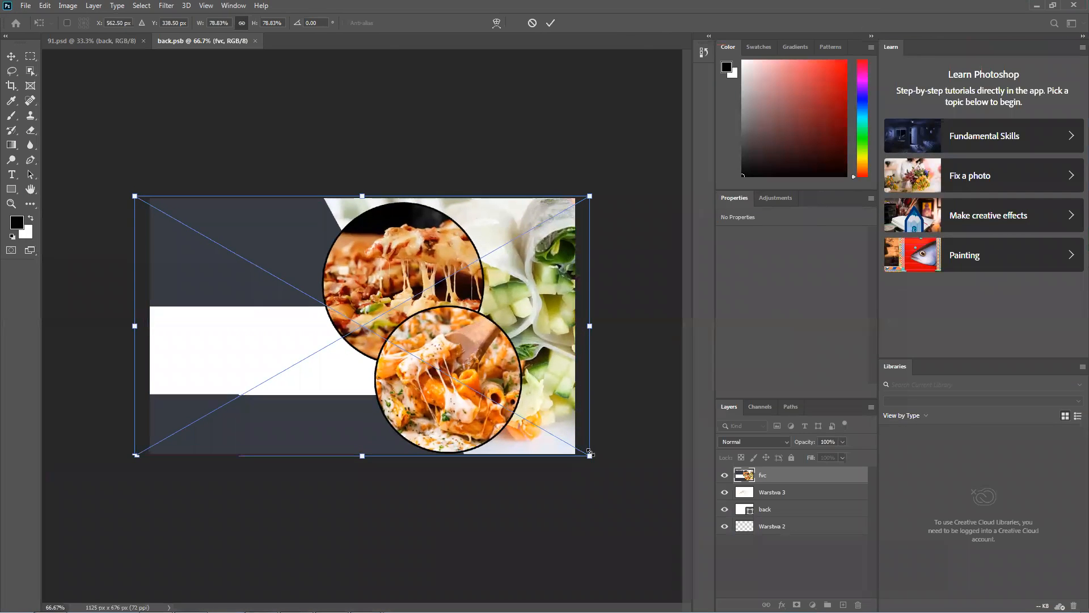
key("Return")
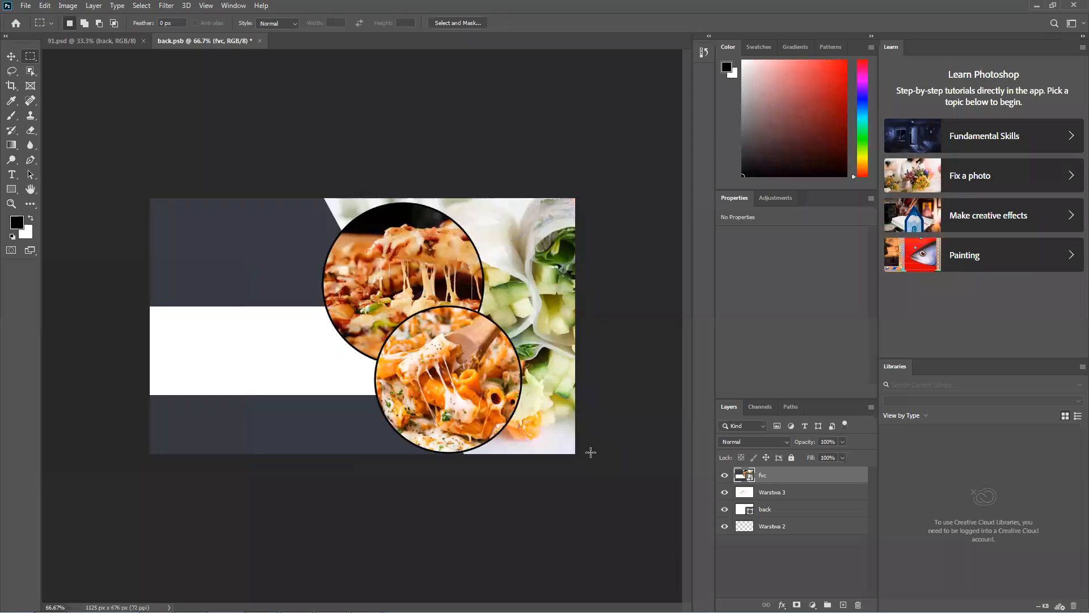
key("ctrl+s")
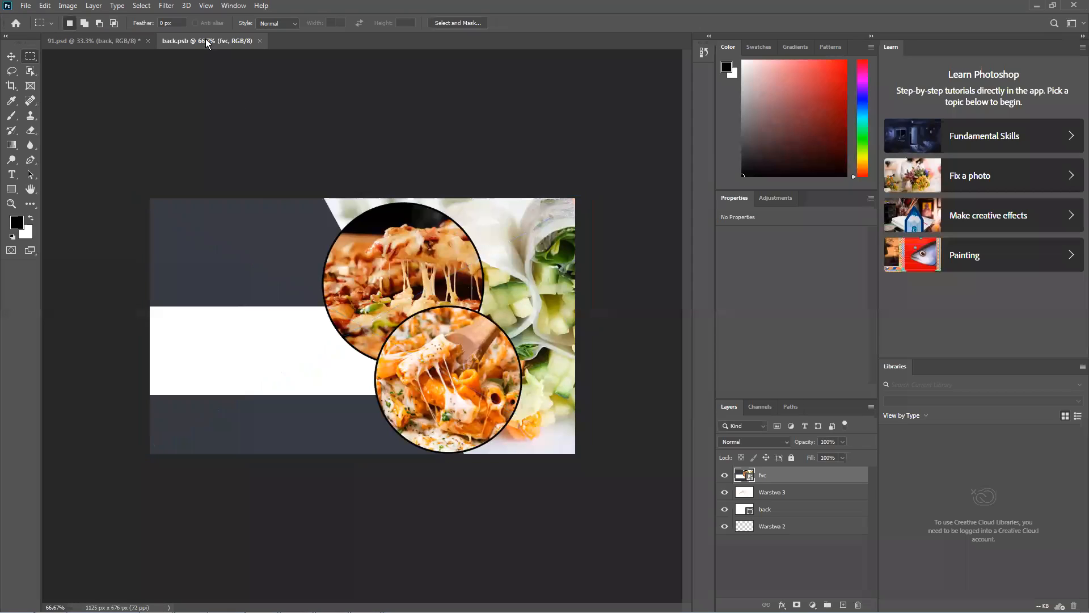
left_click(100, 43)
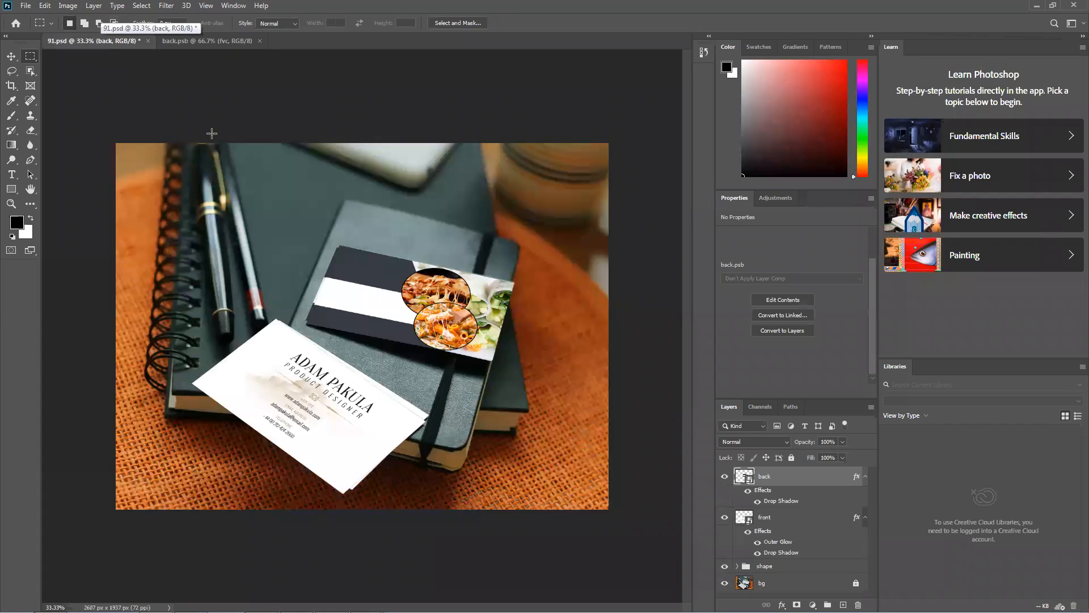
Open the contents of the front layer's smart object in 91.psd and place the fvc image into it
left_click(753, 522)
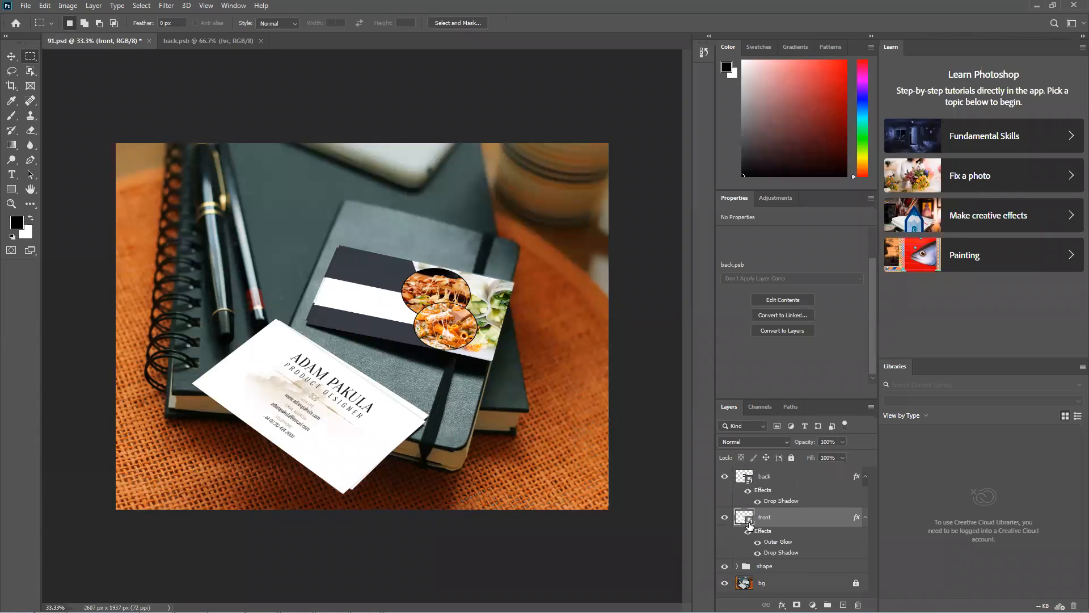
double_click(742, 523)
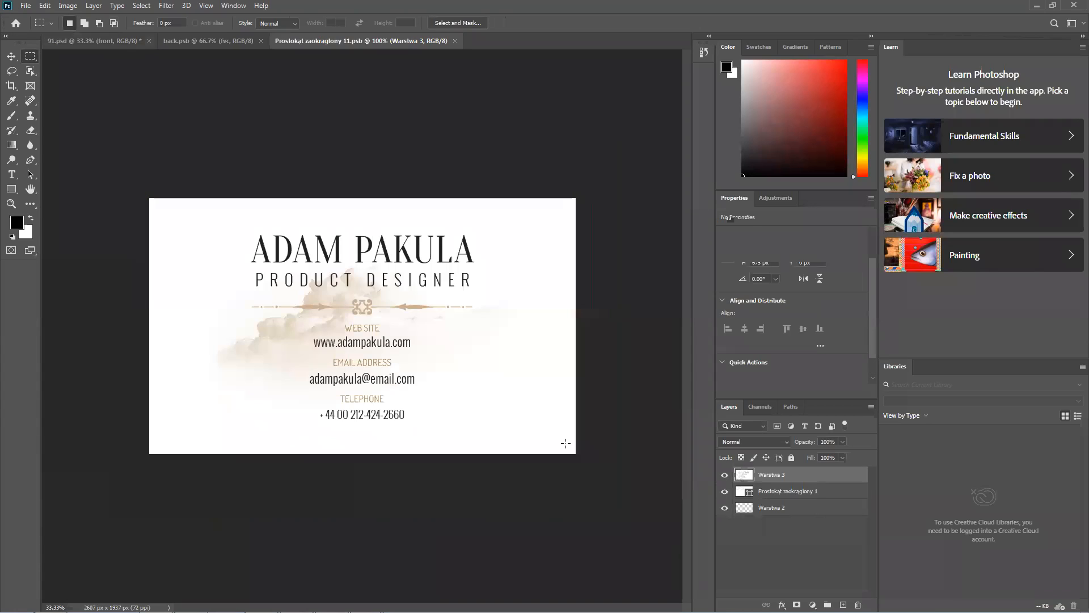
double_click(644, 6)
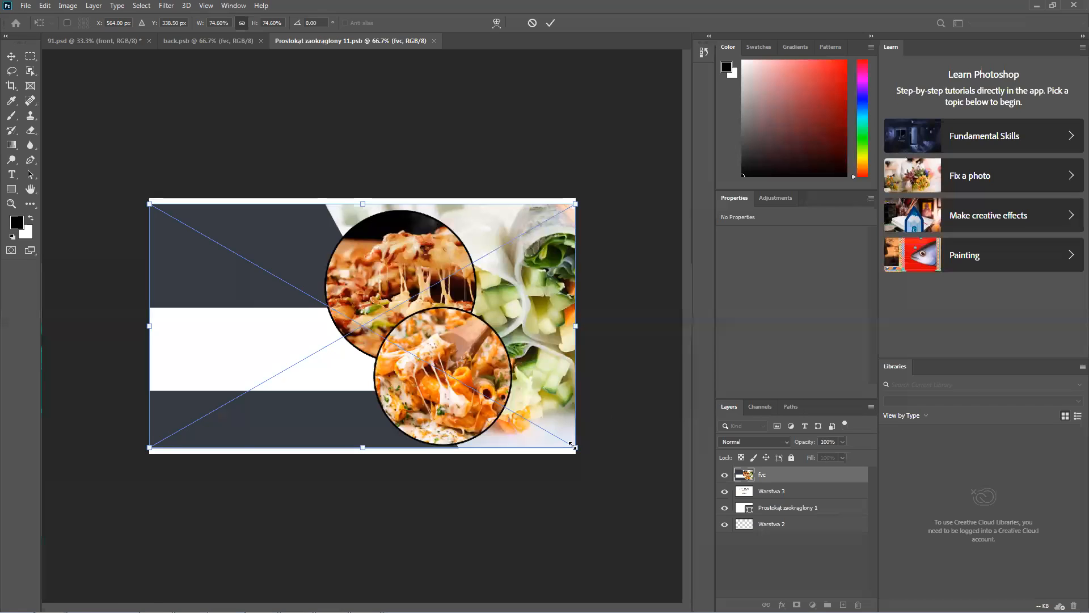
Scale the placed fvc image to about 78.38% to cover the front card, save the smart object and return to the 91.psd mockup
left_click_drag(575, 446, 586, 453)
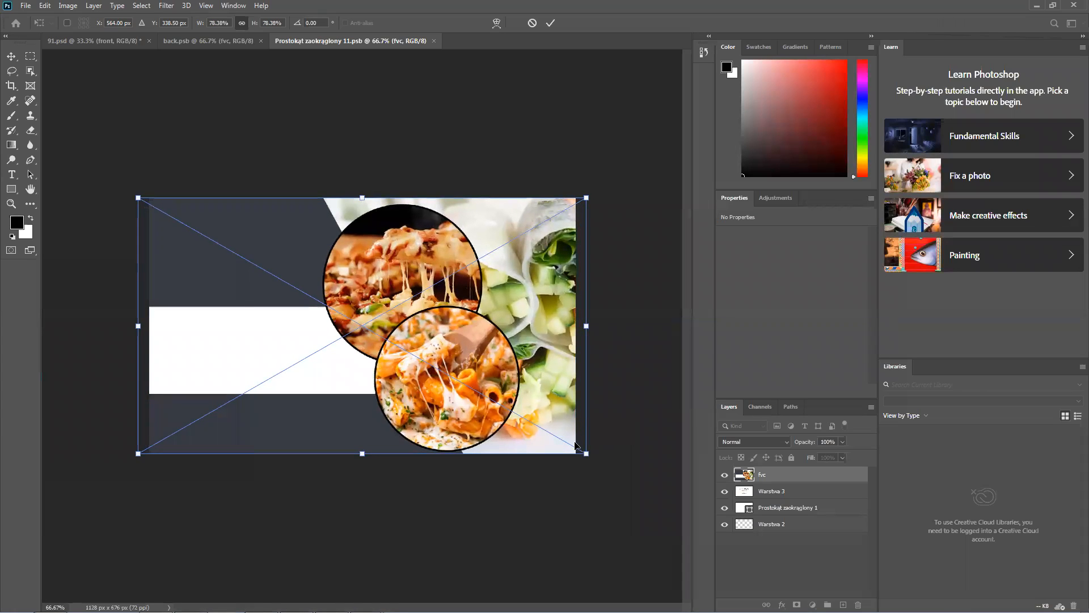
key("Return")
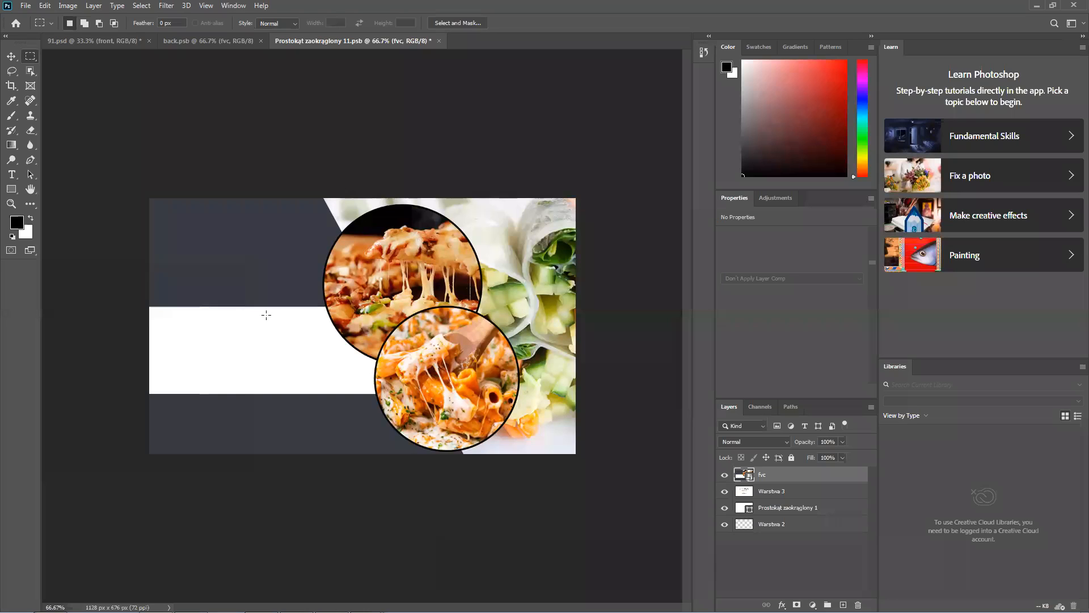
key("ctrl+s")
left_click(112, 47)
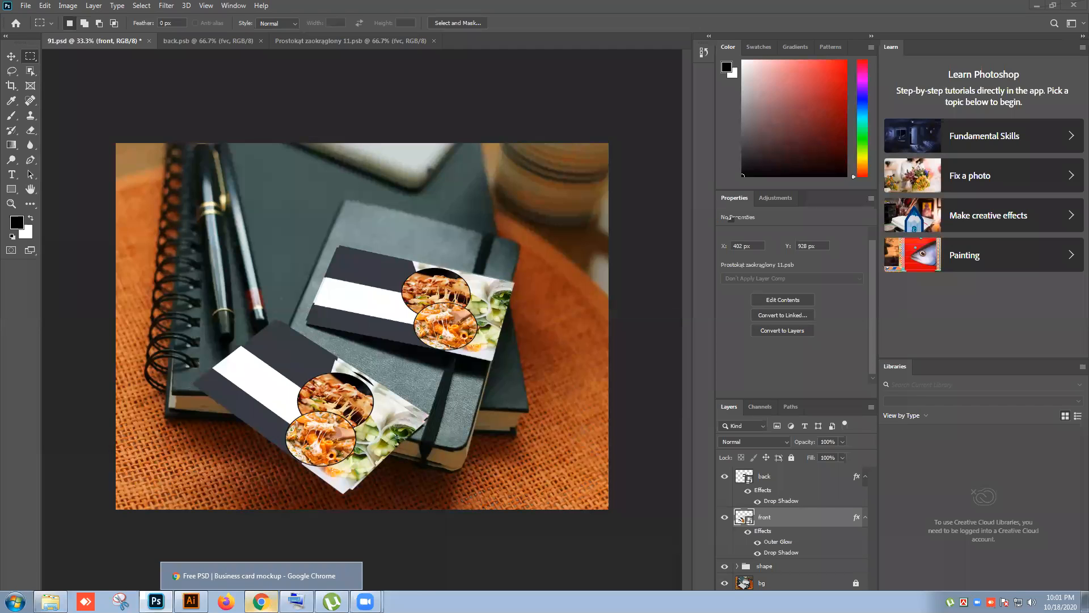
Switch to Chrome, open the uploader's channel from the YouTube course video, pause its featured video and look over the uploads
left_click(261, 602)
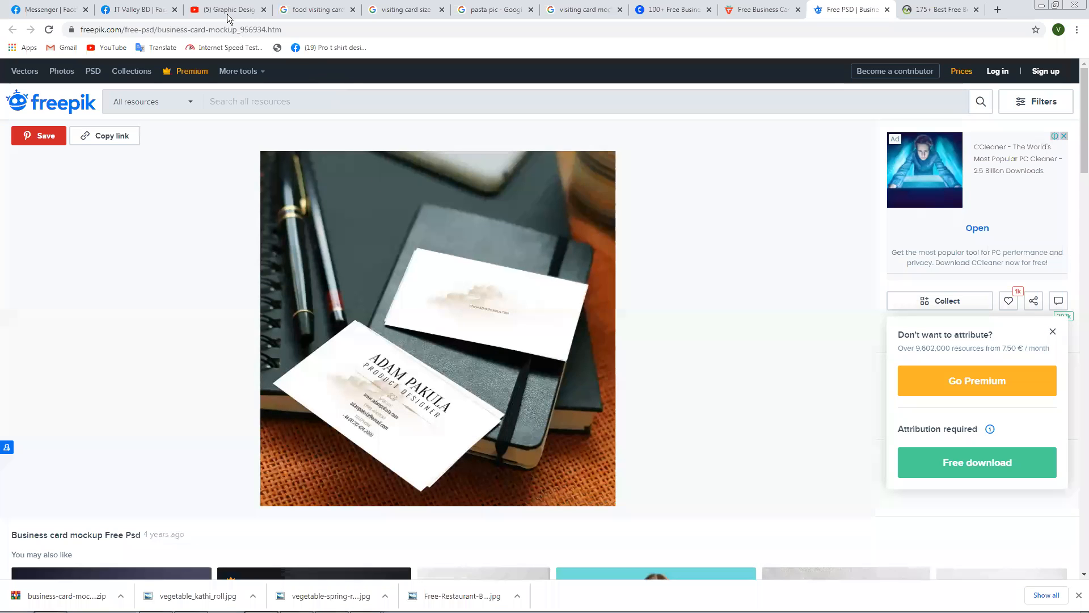
left_click(227, 11)
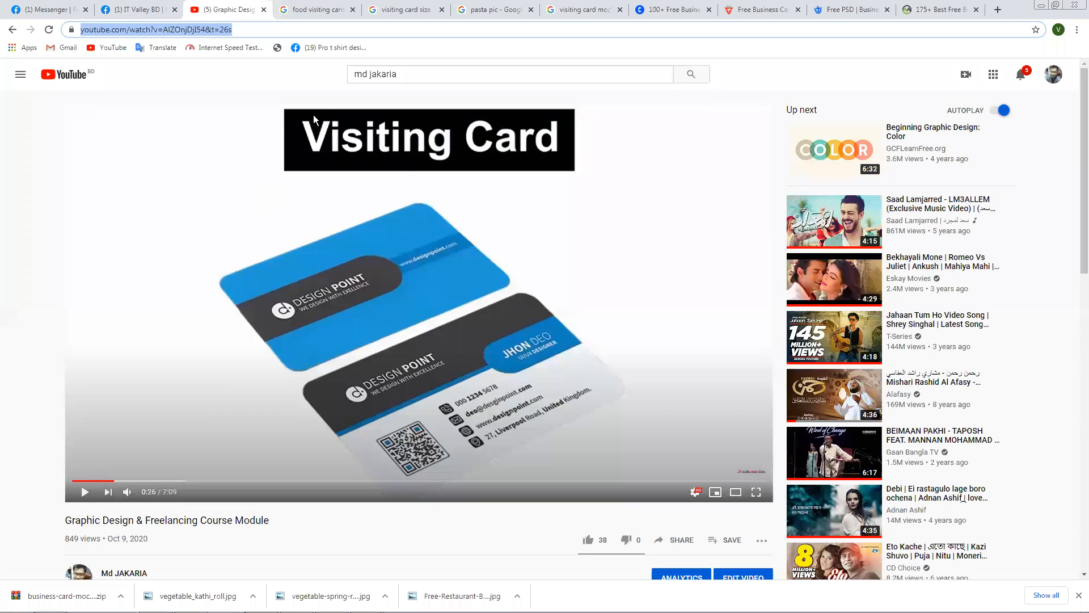
left_click(107, 574)
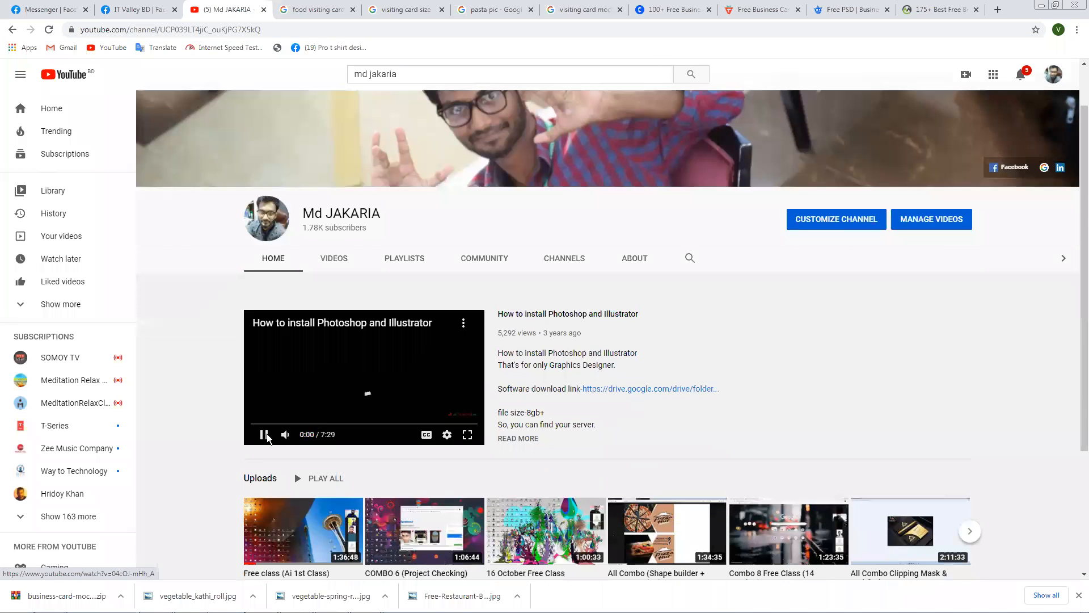
left_click(264, 435)
scroll(265, 436, "down", 1)
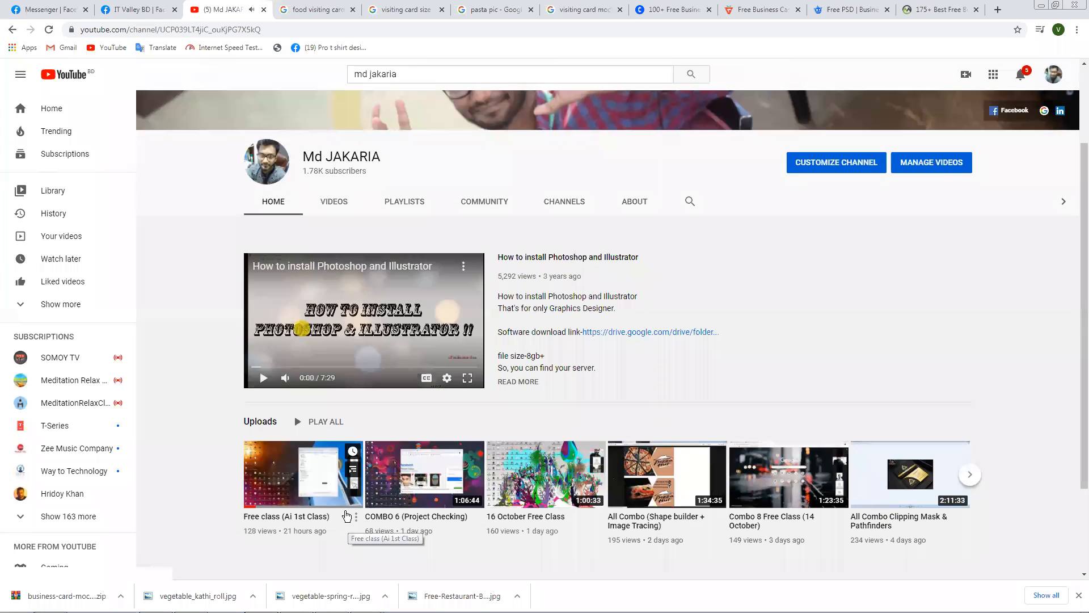
scroll(347, 516, "up", 1)
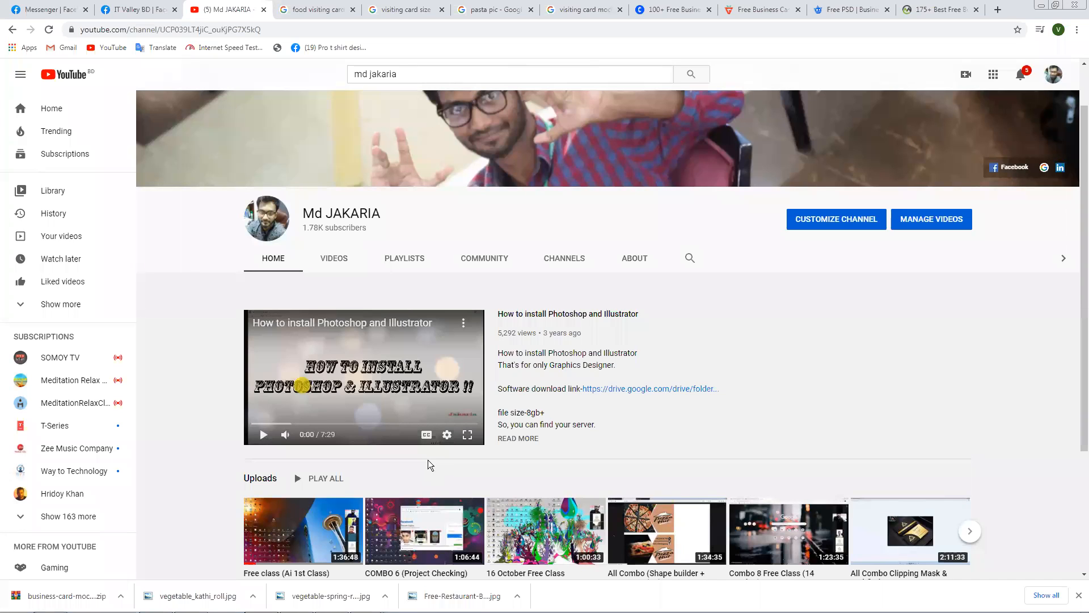
Search Facebook for "graphic design online class (itv)" using the matching suggestion for "itv"
left_click(136, 10)
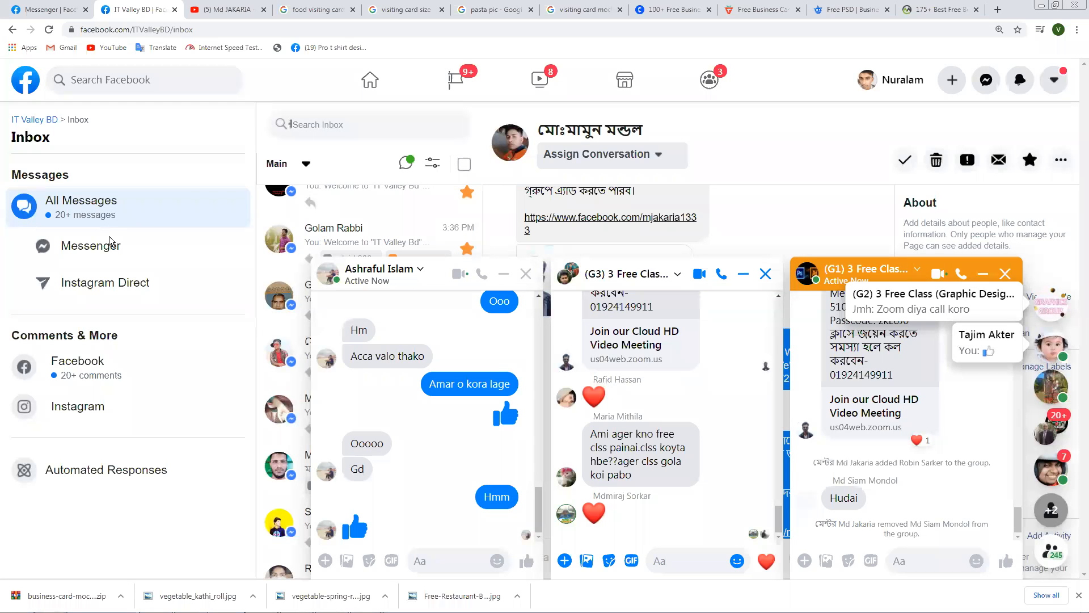
left_click(169, 79)
type("i")
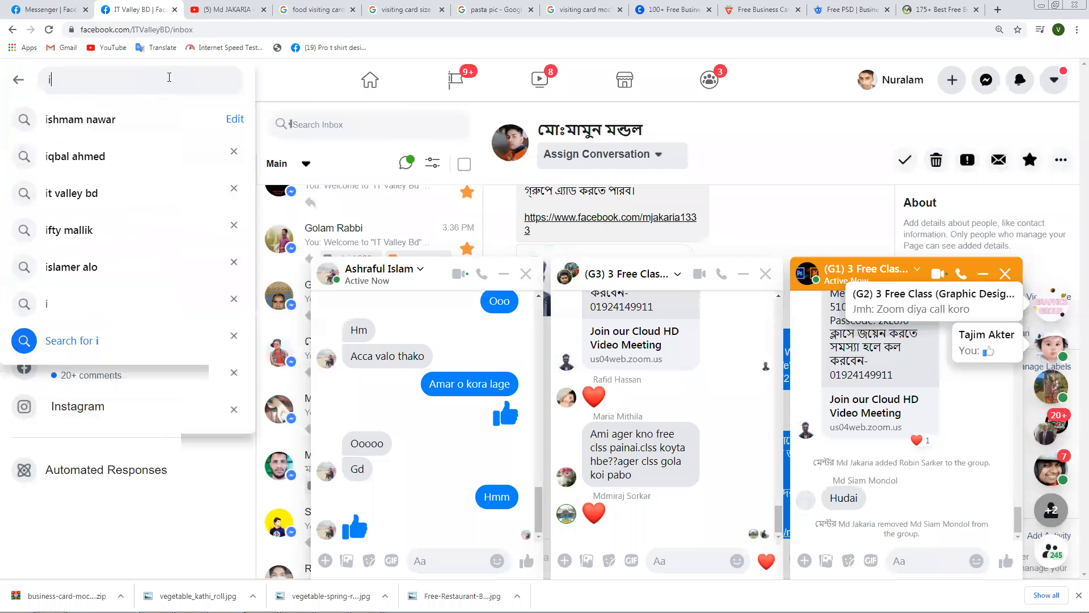
type("tv")
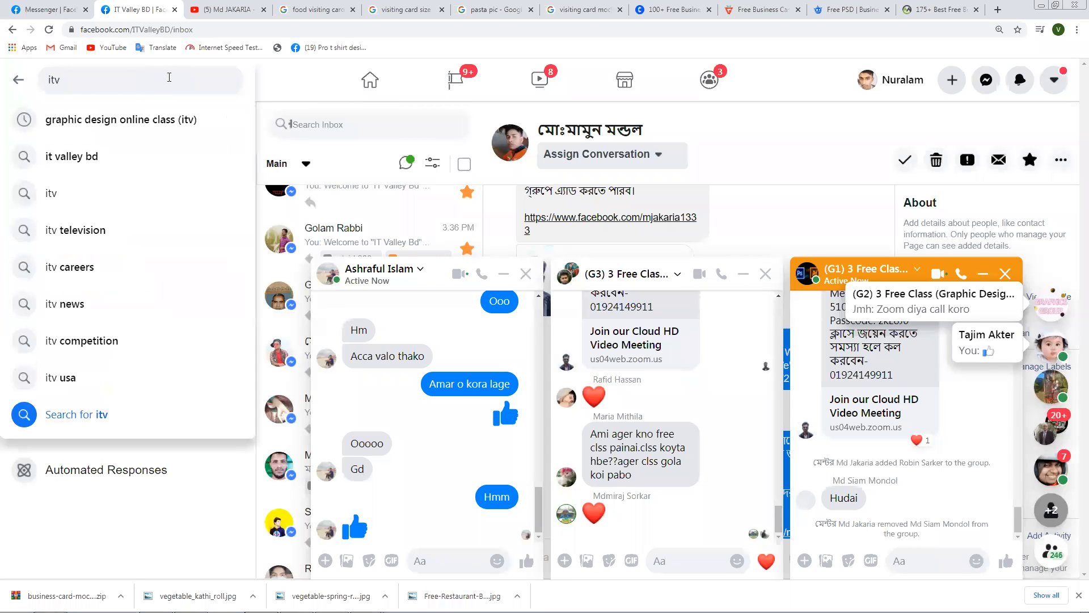
key("Down")
key("Return")
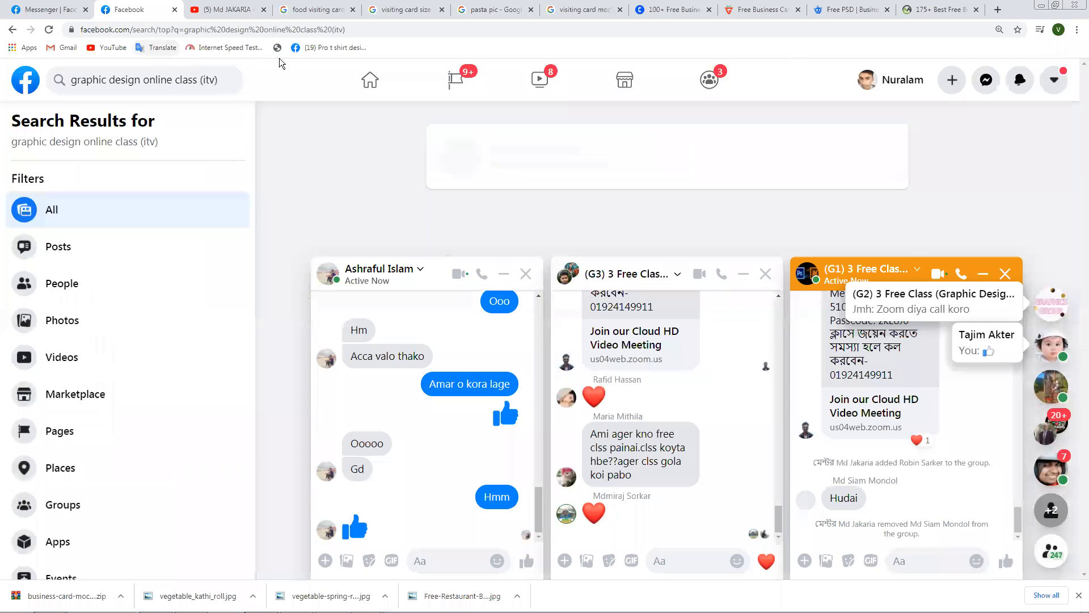
Minimize the three open chats and open the Graphic Design Online Class (ITV) group, checking its web address
left_click(504, 273)
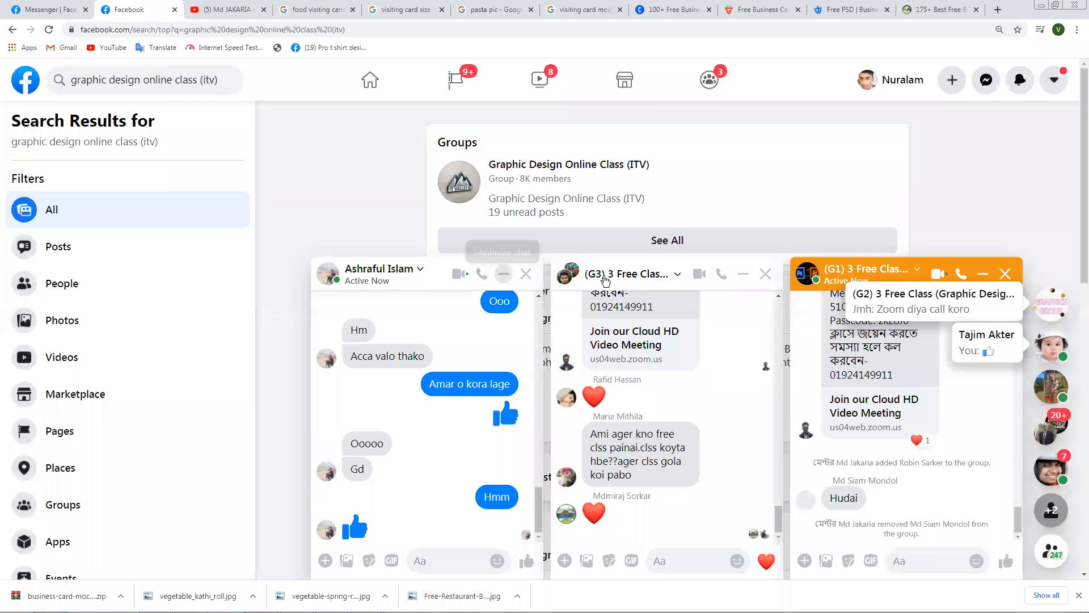
left_click(743, 273)
left_click(983, 273)
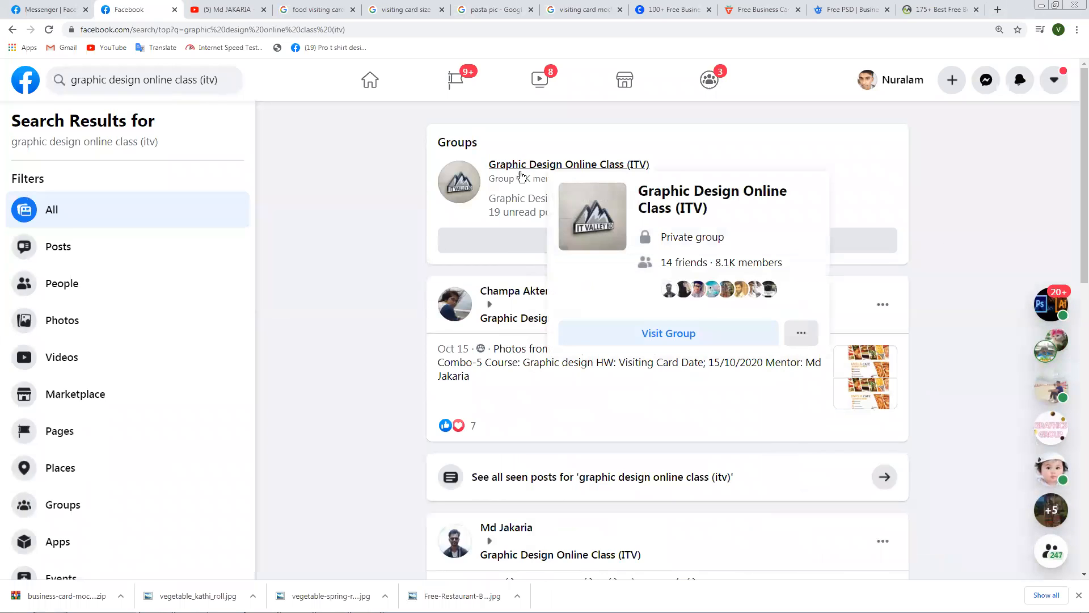
left_click(520, 166)
scroll(465, 216, "down", 4)
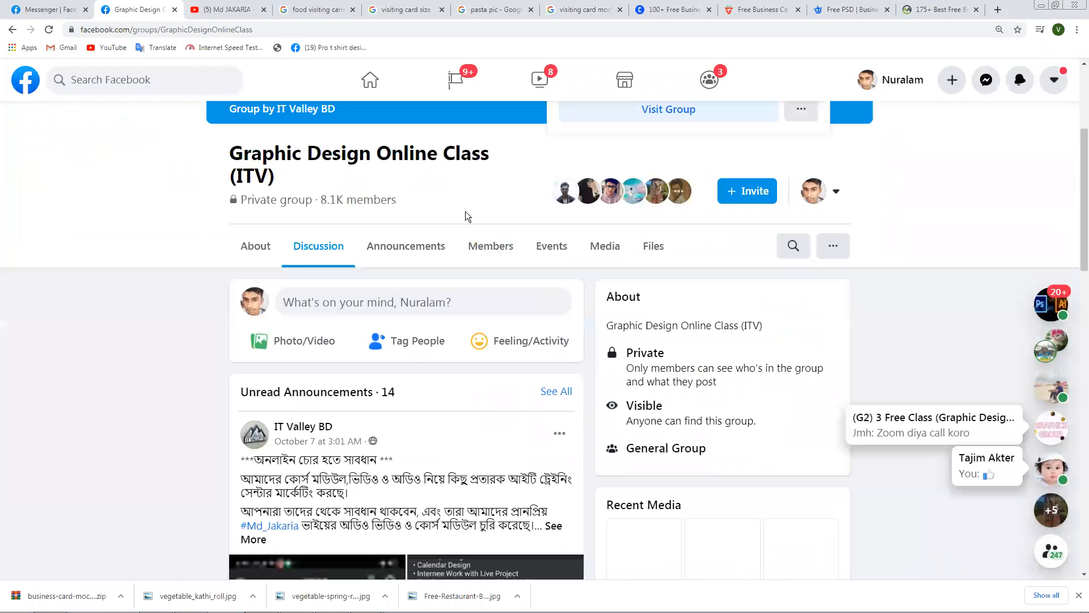
left_click(271, 29)
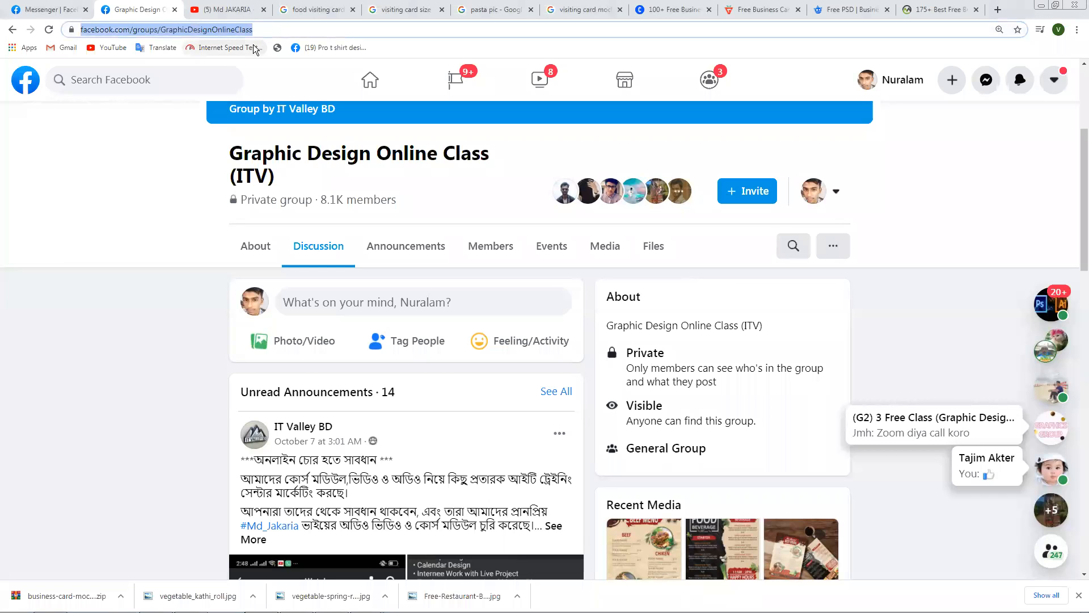
left_click(53, 436)
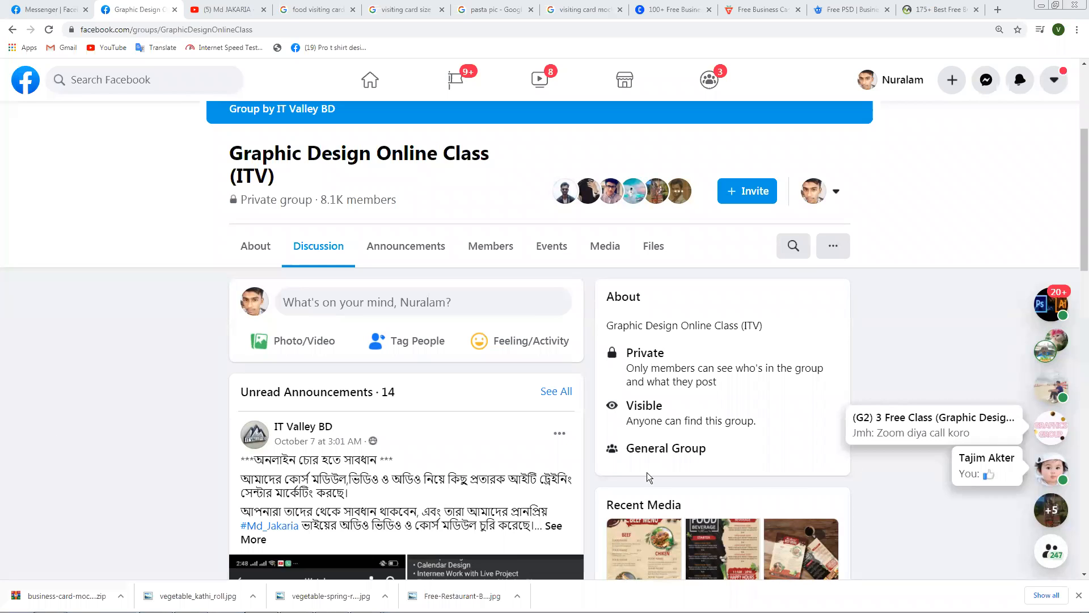
Browse the group's feed and examine the food menu post captioned "combo -7 class 6 assignment"
scroll(539, 316, "down", 3)
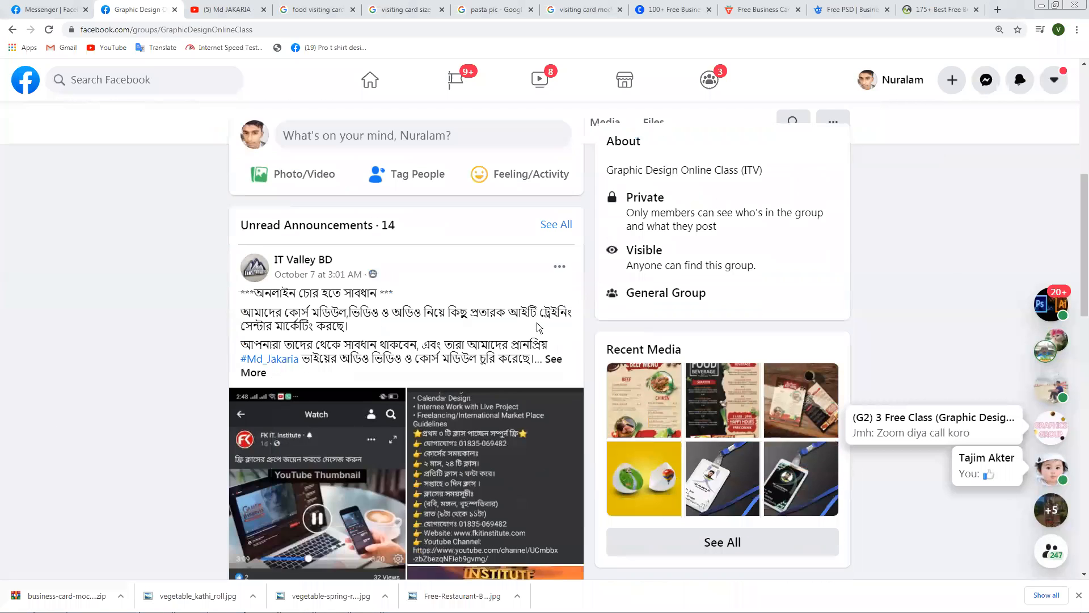
scroll(539, 327, "down", 15)
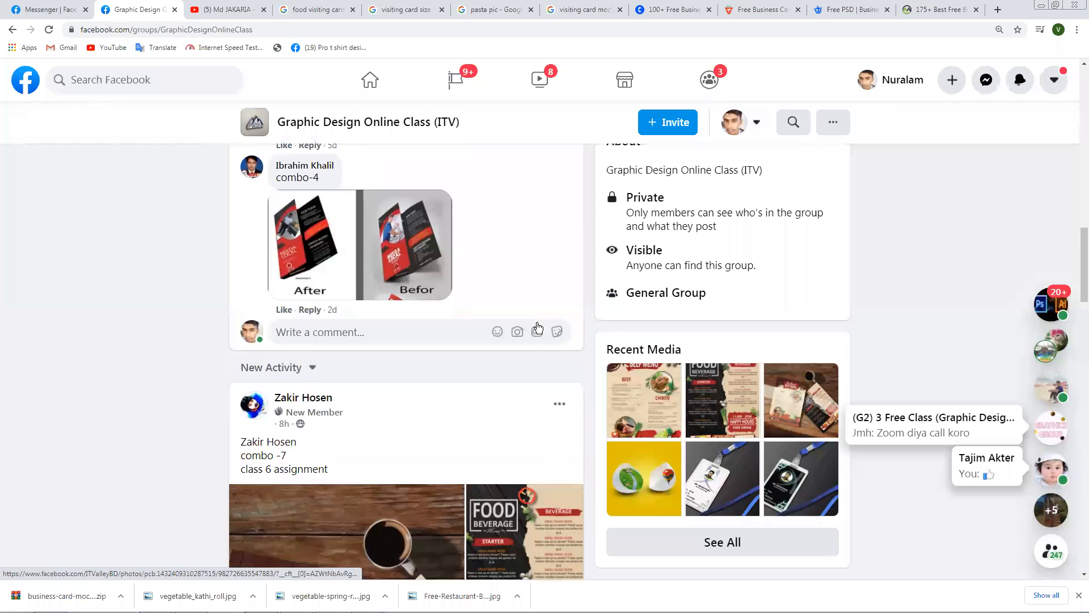
scroll(537, 326, "down", 5)
scroll(536, 321, "up", 7)
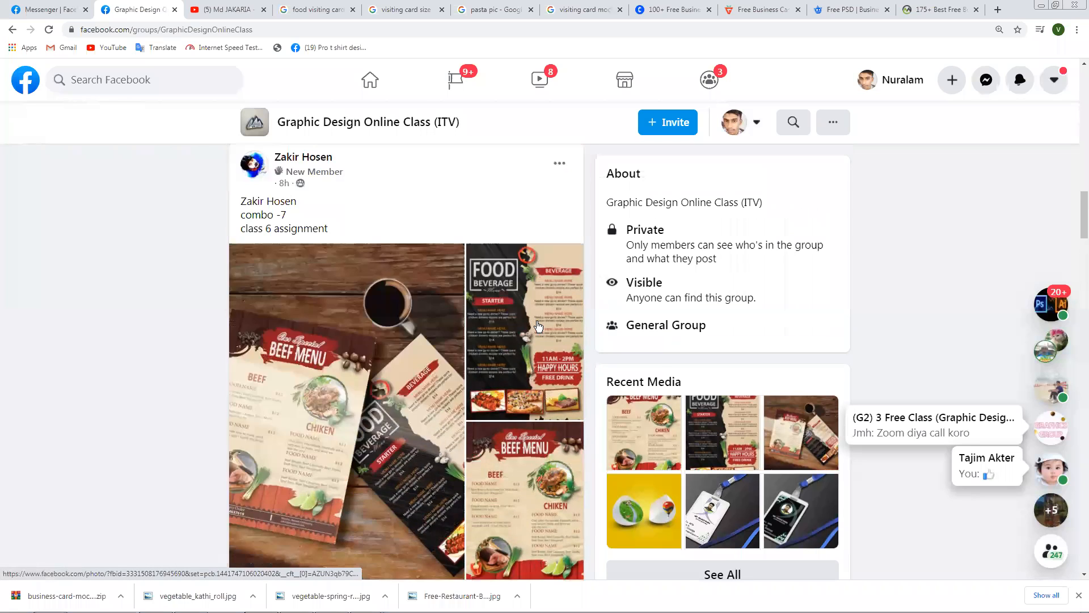
scroll(469, 316, "down", 1)
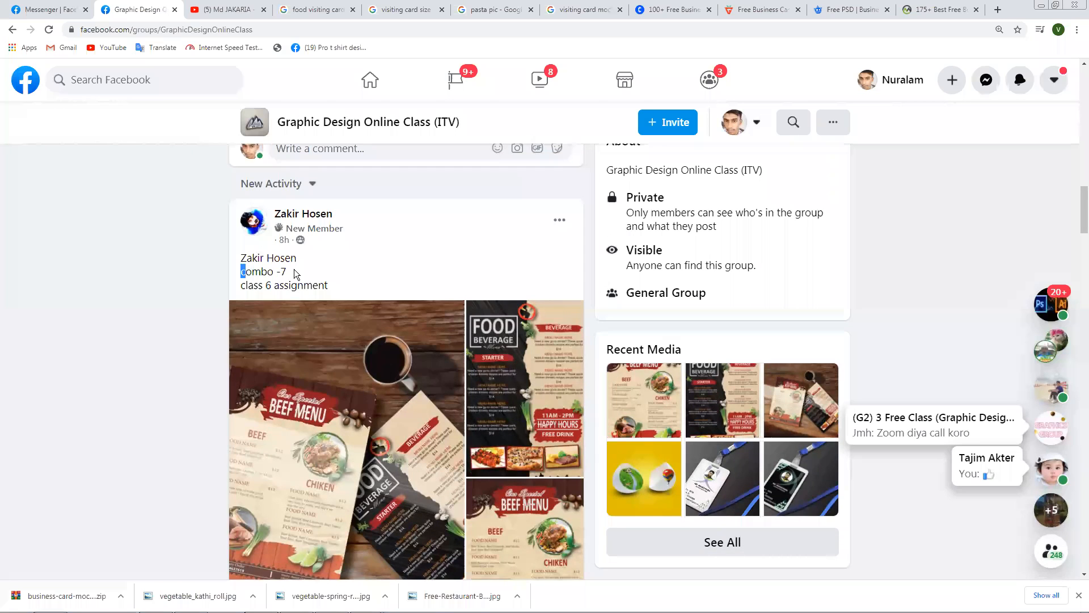
scroll(324, 292, "down", 2)
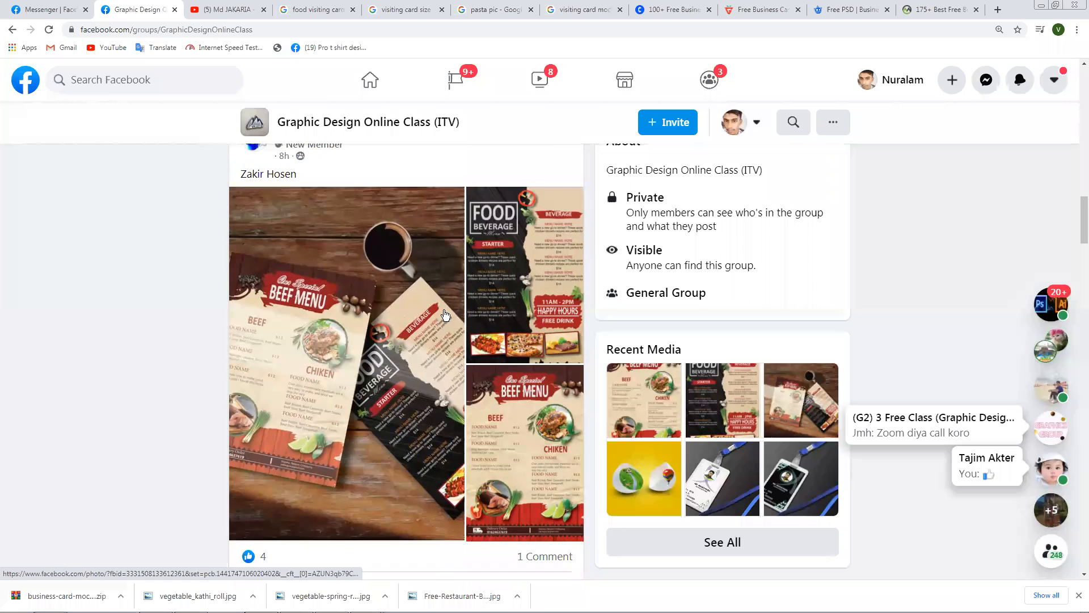